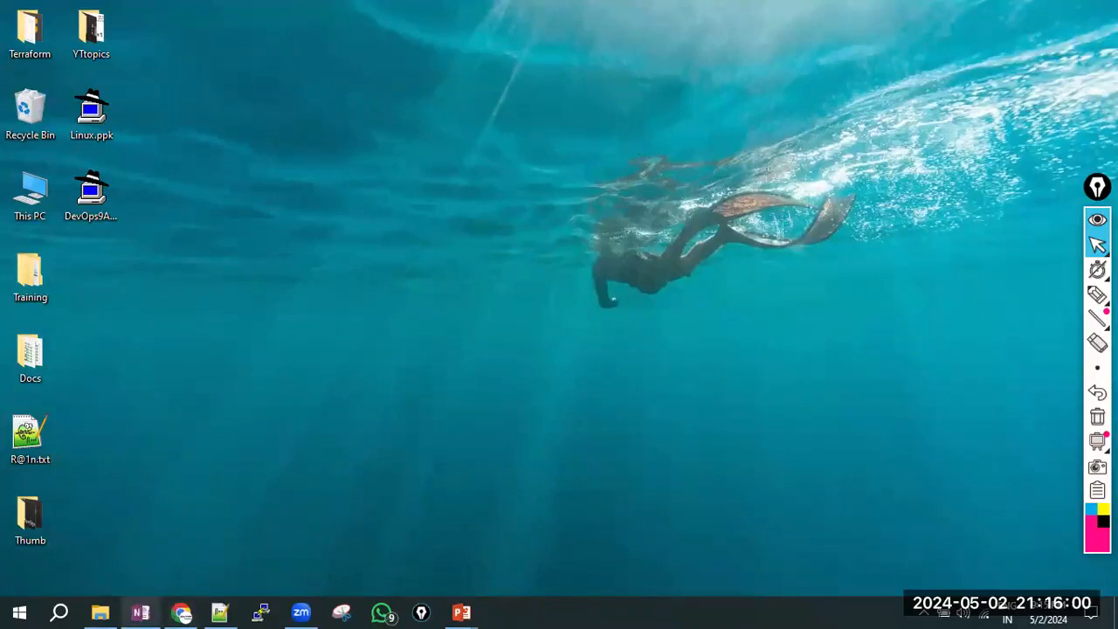
- Switch to OneNote and handwrite the heading "EC2" in black near the top of the blank page
click(141, 612)
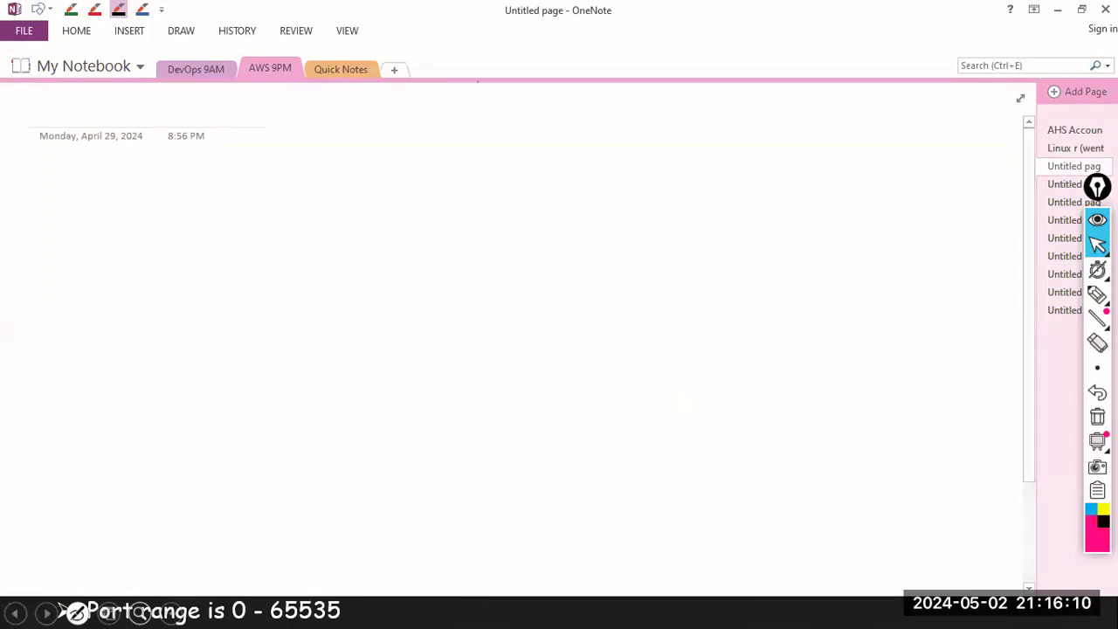
key(alt+Tab)
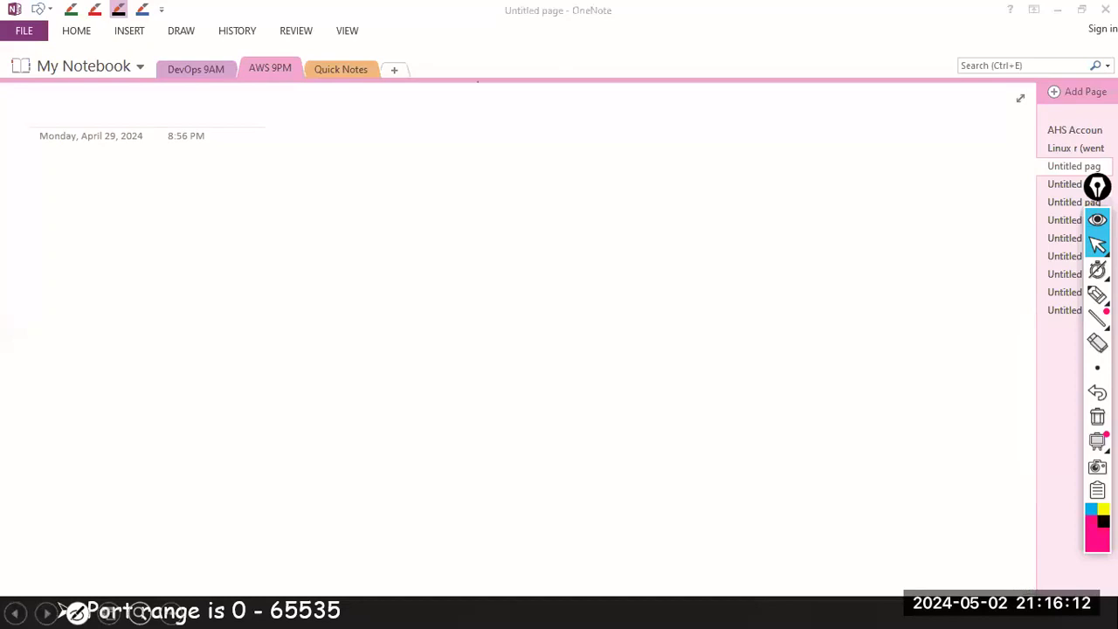
click(530, 114)
drag(561, 113, 568, 137)
drag(577, 115, 580, 136)
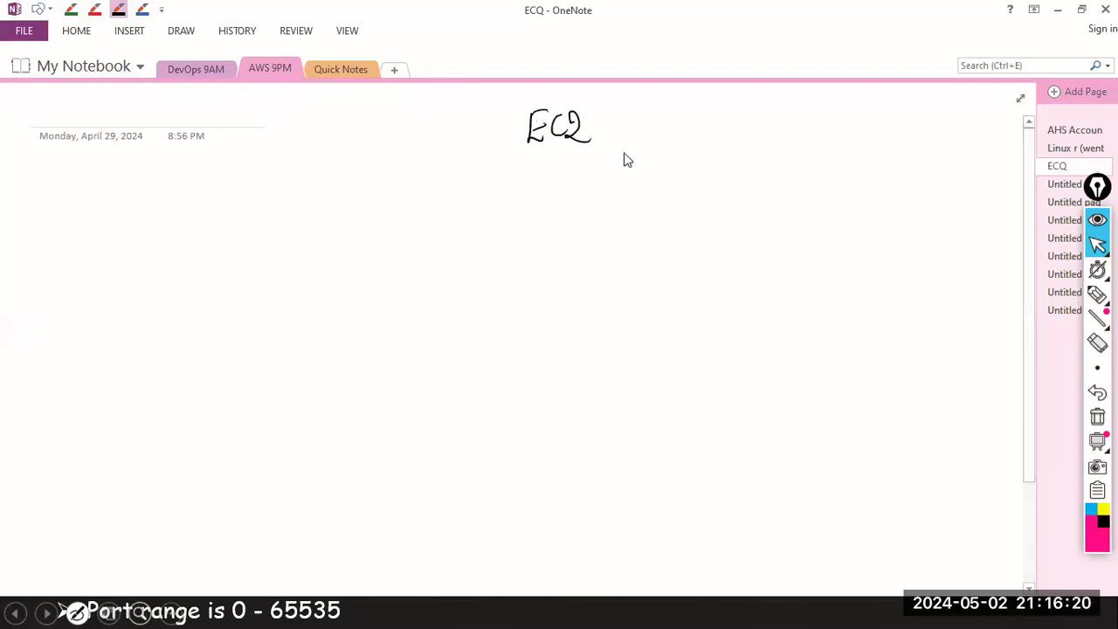
- Switch to the AWS console in Chrome, search for "ec2" and open the EC2 service dashboard
click(360, 610)
click(185, 610)
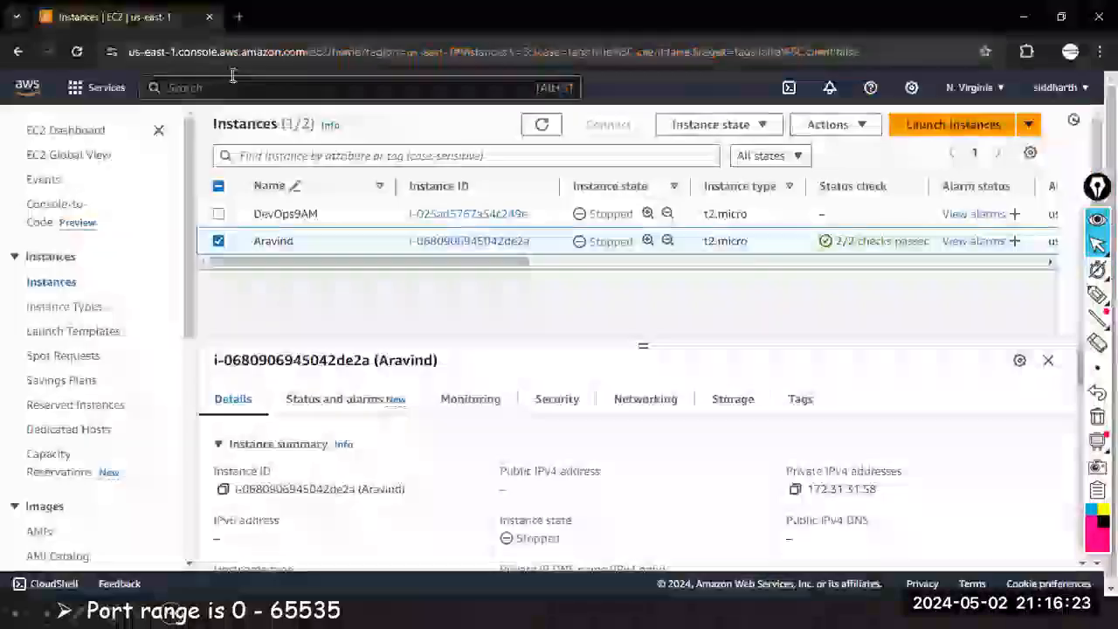
click(102, 92)
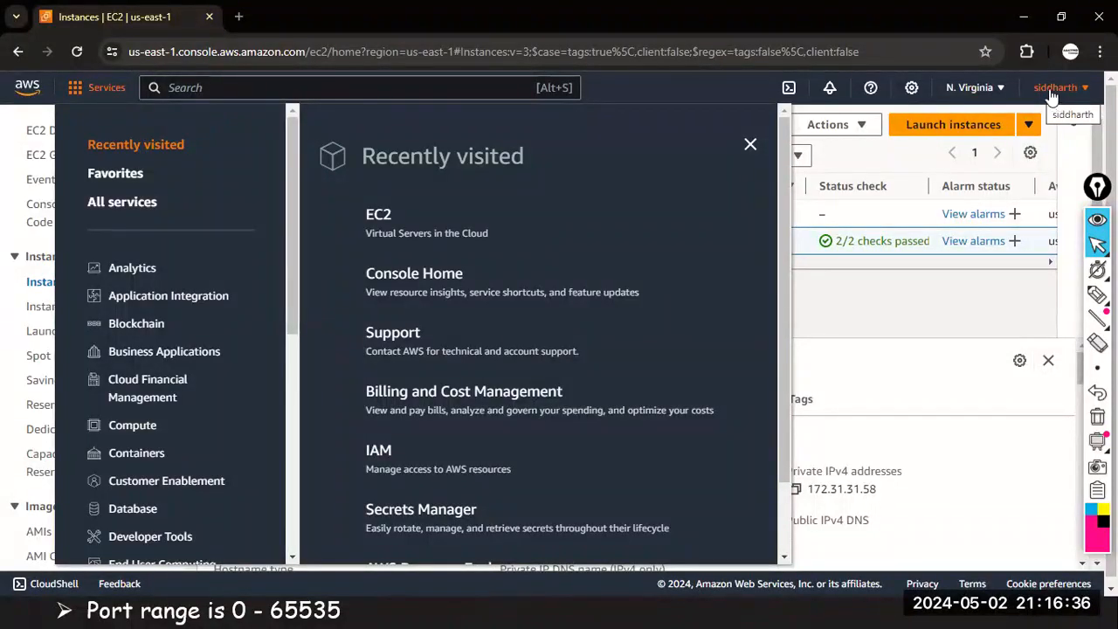
click(237, 91)
text(ec2)
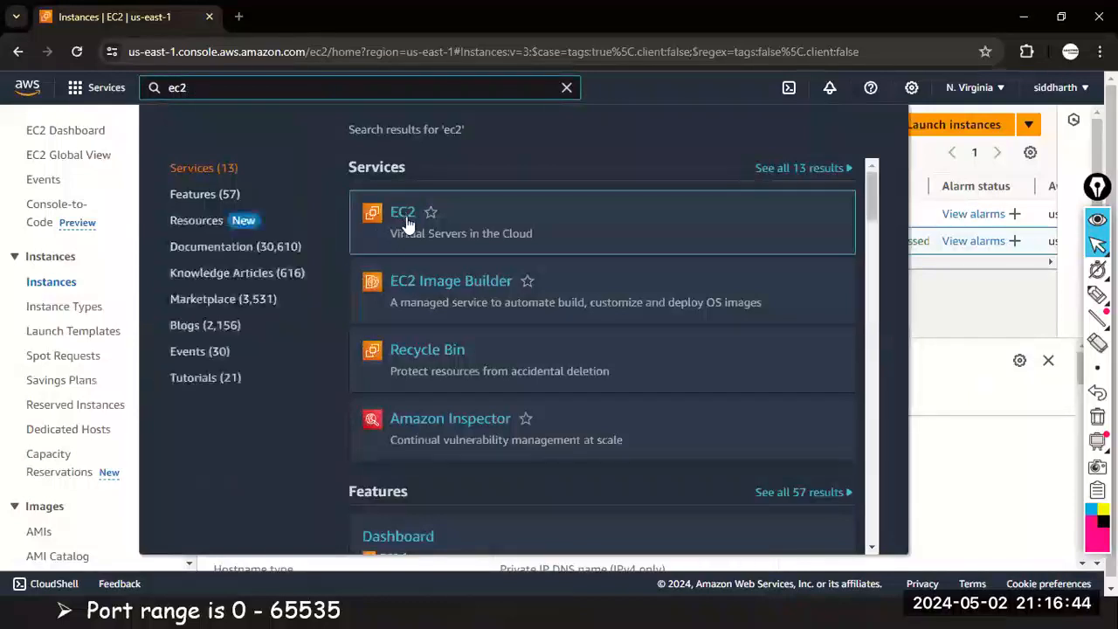
mouse_move(434, 246)
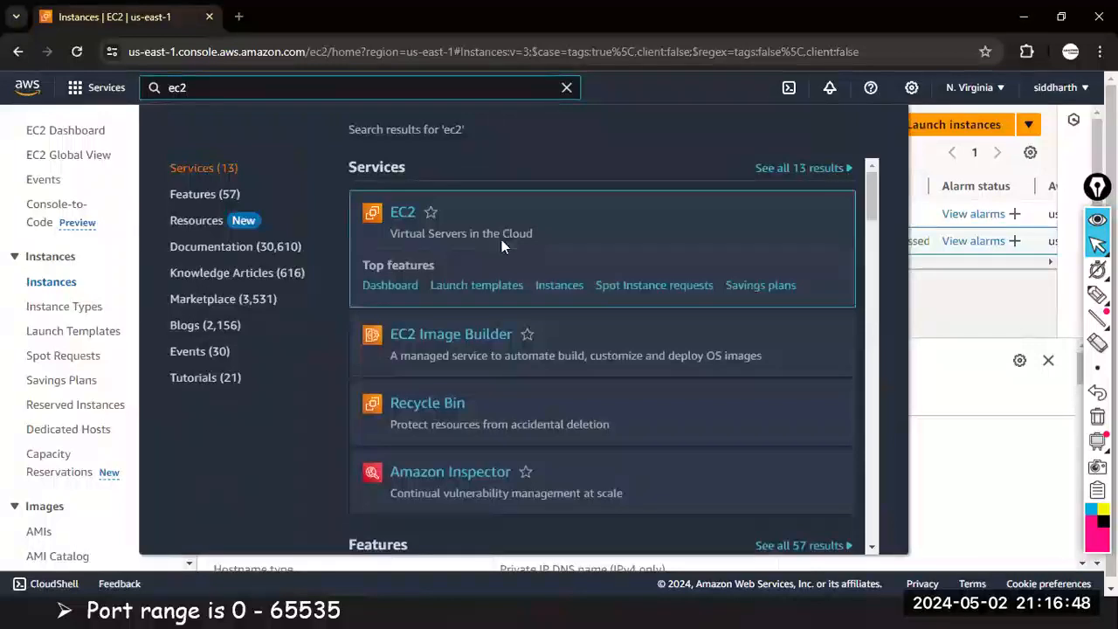
click(401, 218)
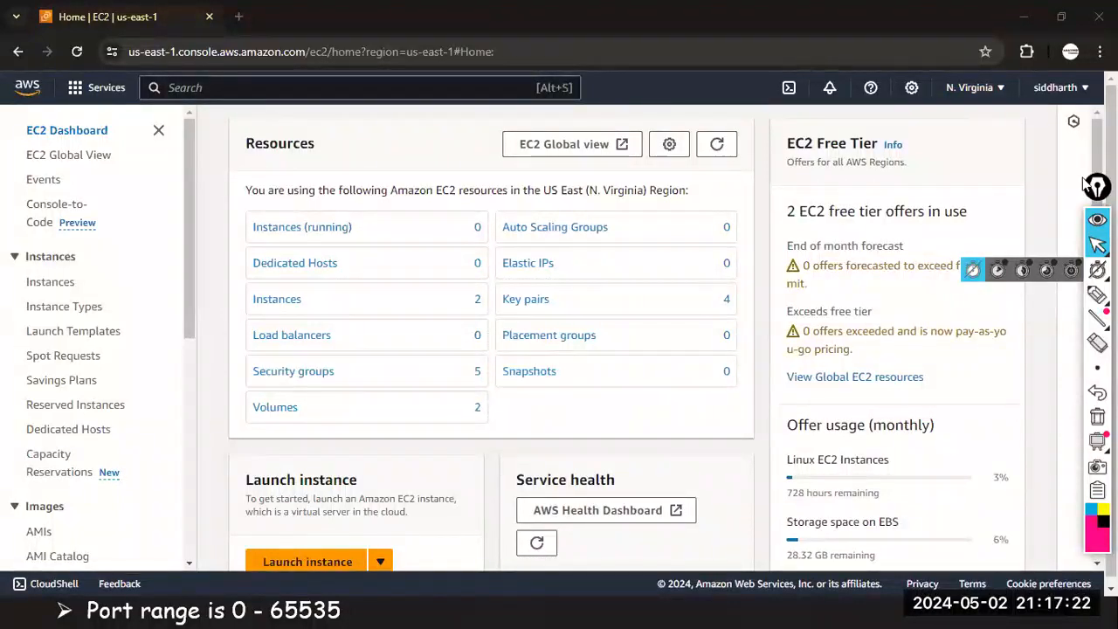
- Change the console region to Asia Pacific (Mumbai) and back to US East (N. Virginia)
click(971, 87)
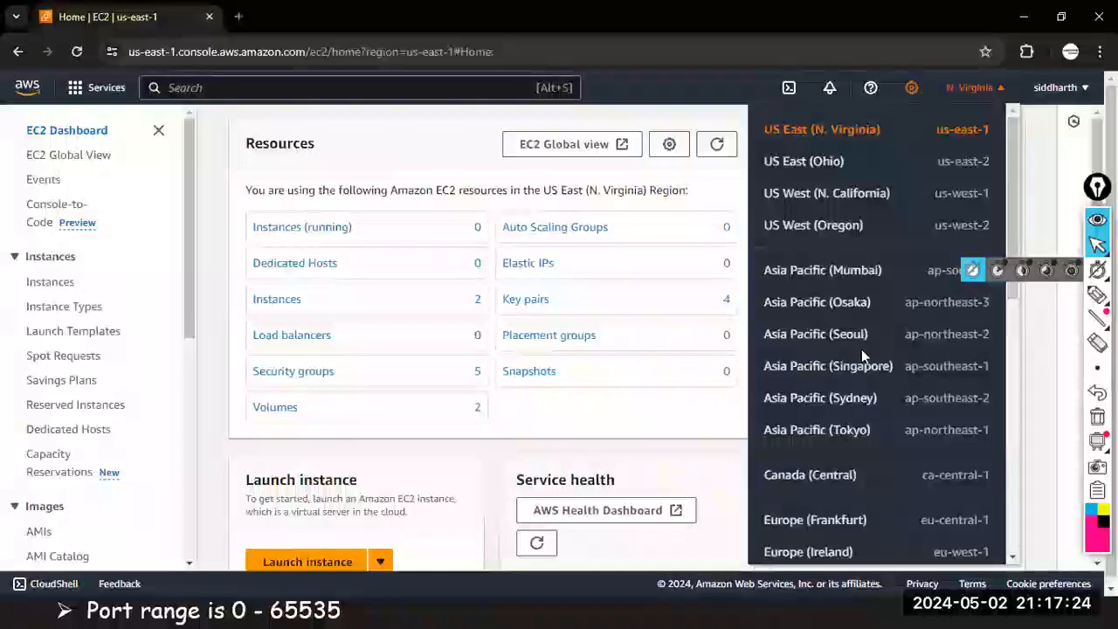
click(832, 272)
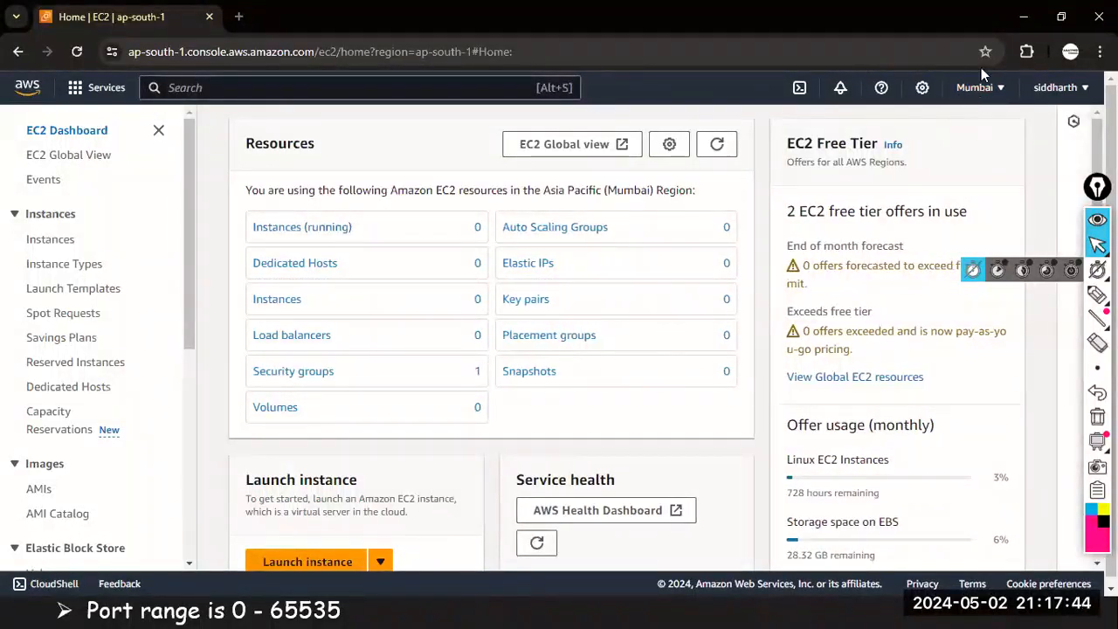
click(977, 90)
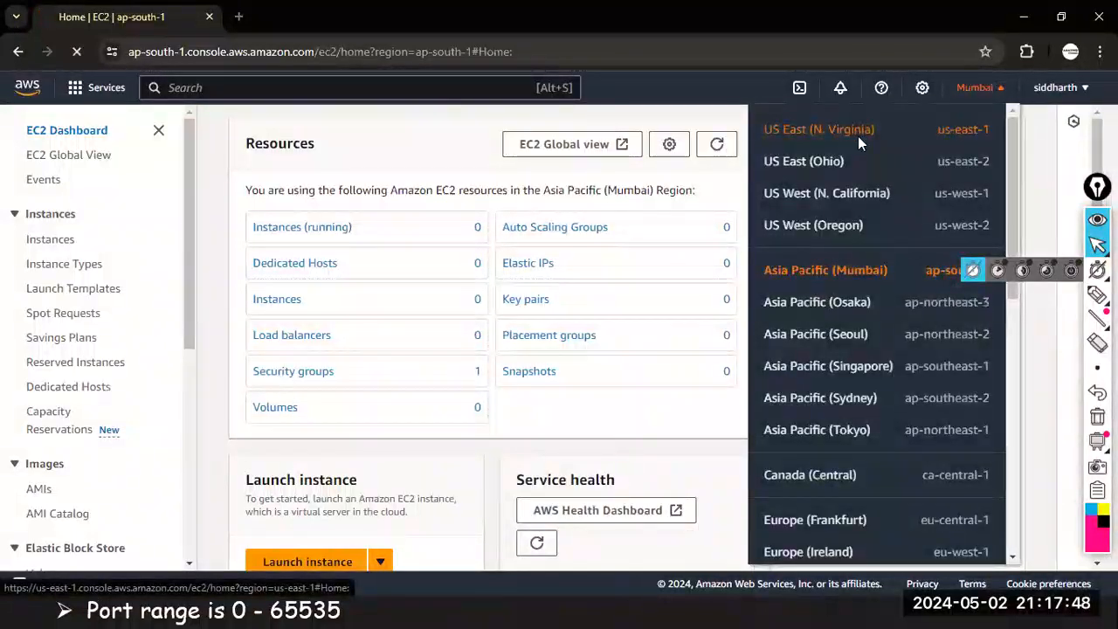
click(858, 137)
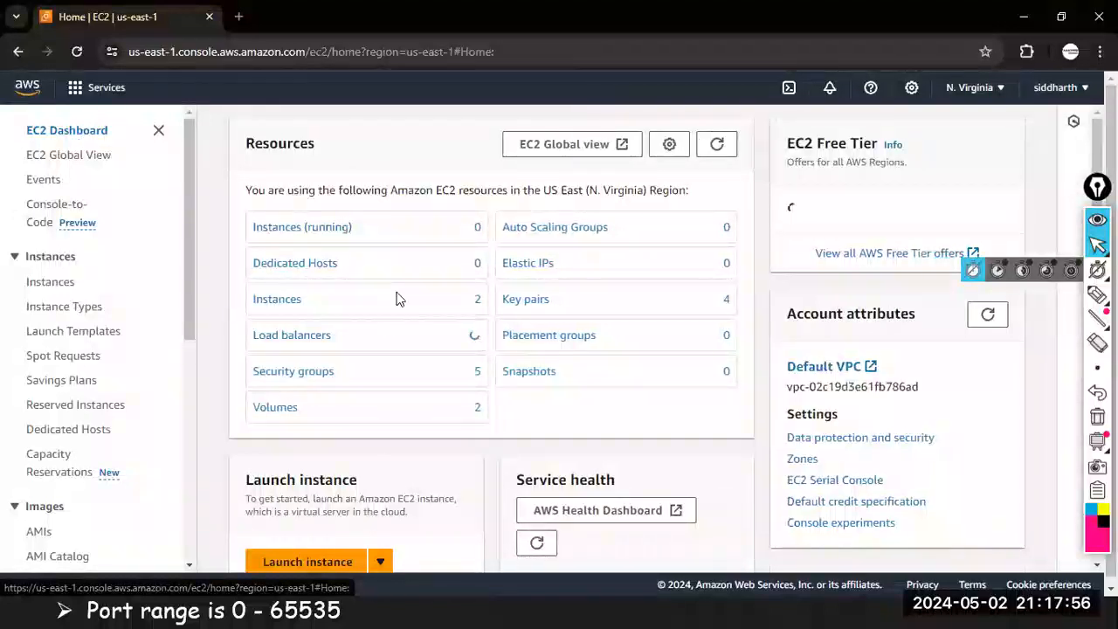
- Open the form for launching a new EC2 instance from the dashboard
scroll(332, 507, down, 1)
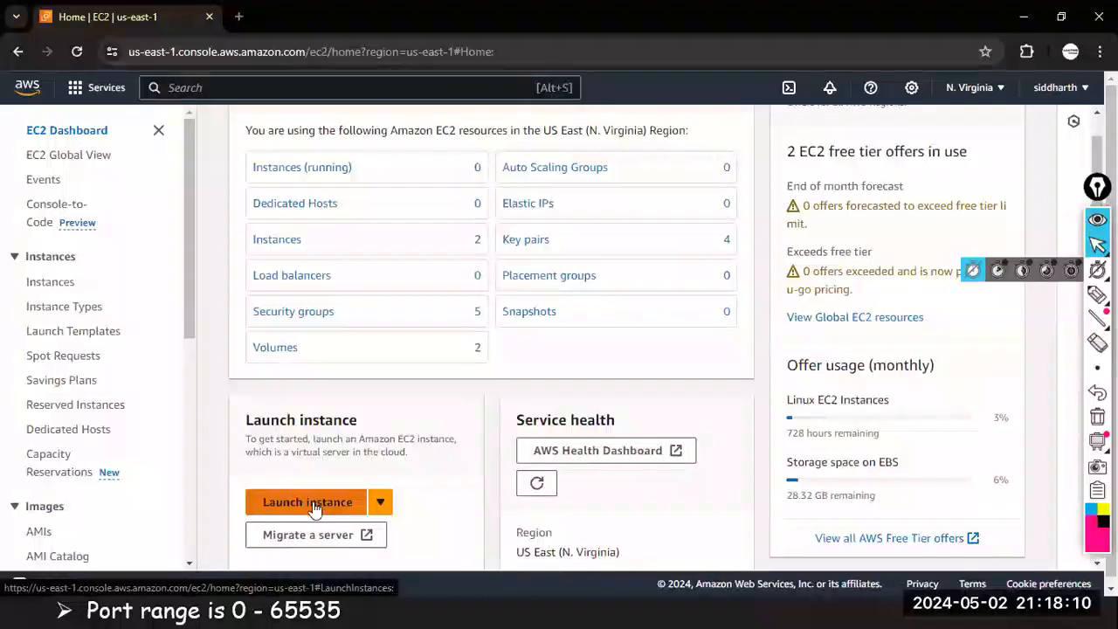
click(324, 510)
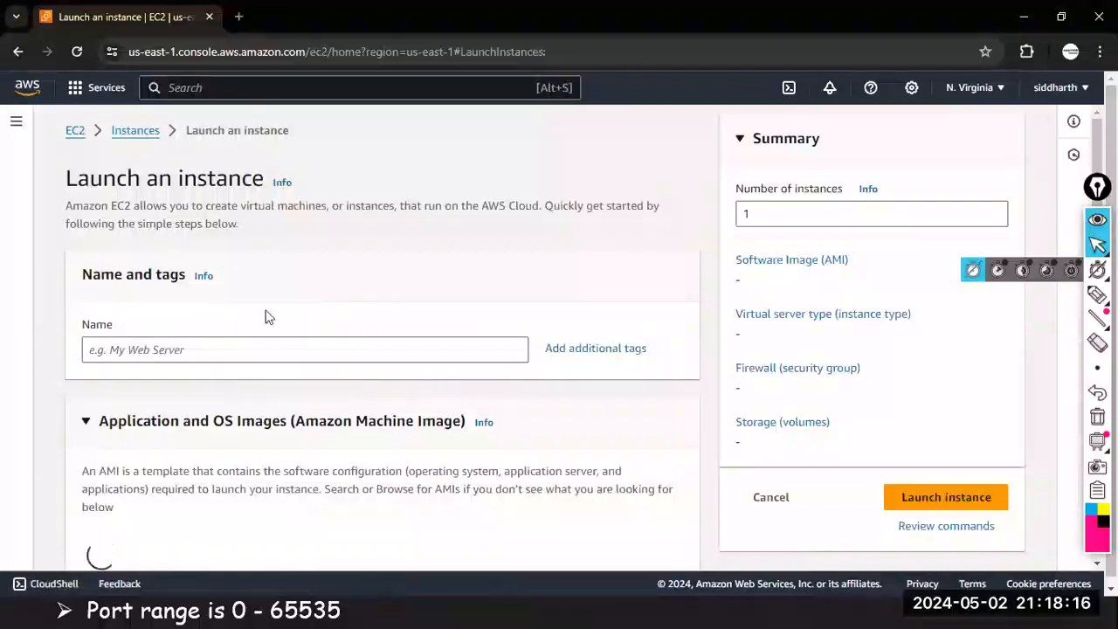
- Switch to OneNote and handwrite "1) Name/Tag –" in black as the first item under the EC2 heading
key(super+d)
click(142, 612)
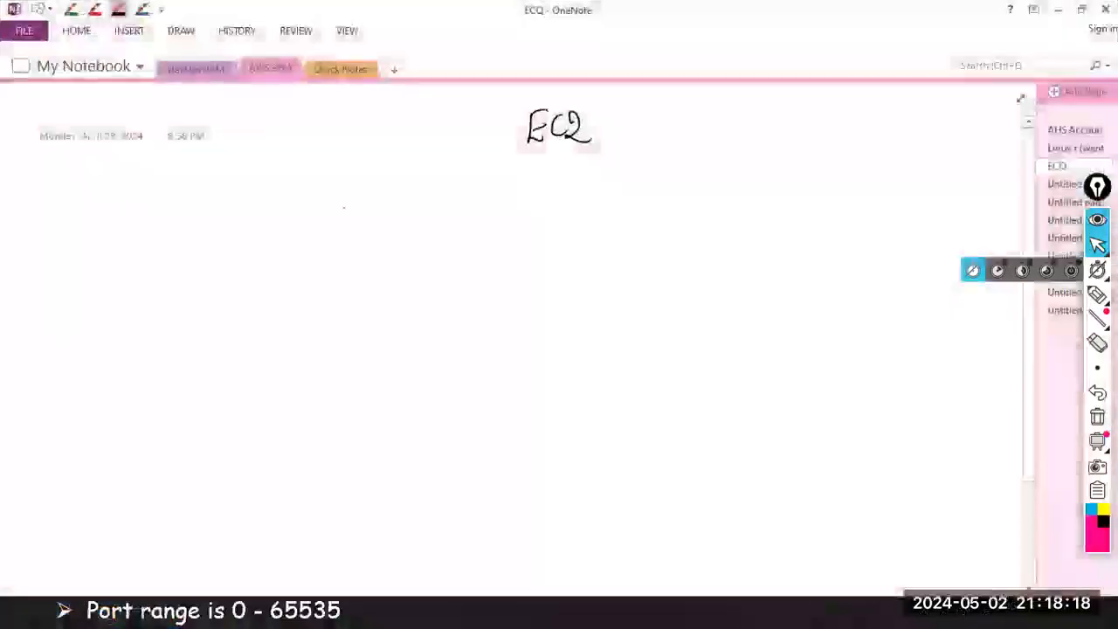
drag(256, 195, 257, 206)
mouse_move(253, 182)
mouse_down()
mouse_move(263, 213)
mouse_move(314, 210)
mouse_up()
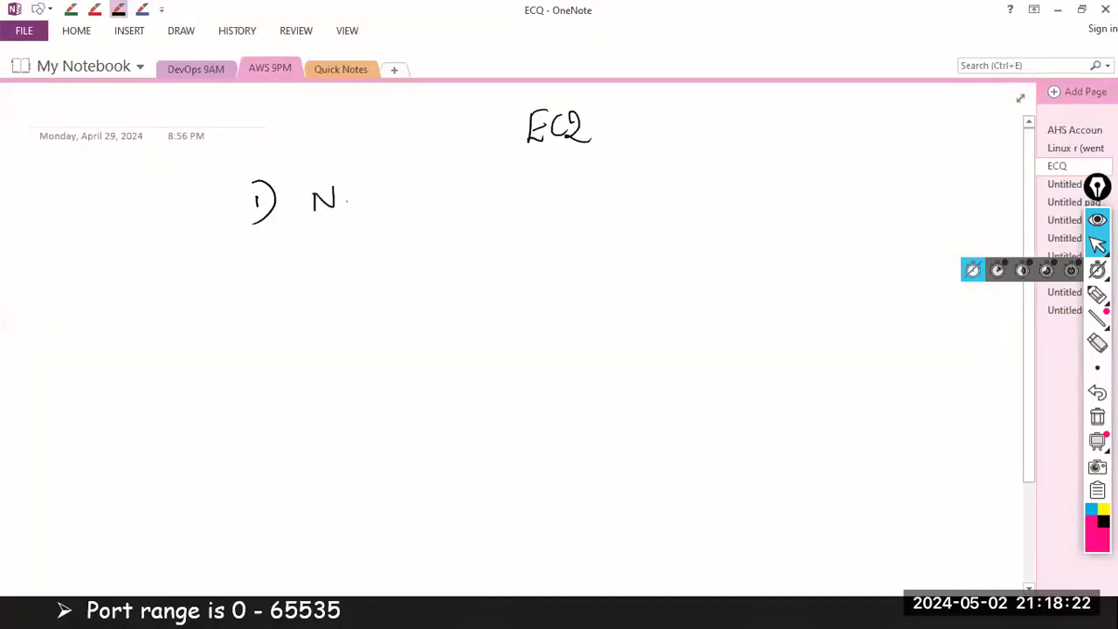
drag(403, 165, 378, 225)
mouse_move(403, 185)
mouse_down()
mouse_move(423, 181)
mouse_move(430, 206)
mouse_up()
drag(446, 190, 439, 246)
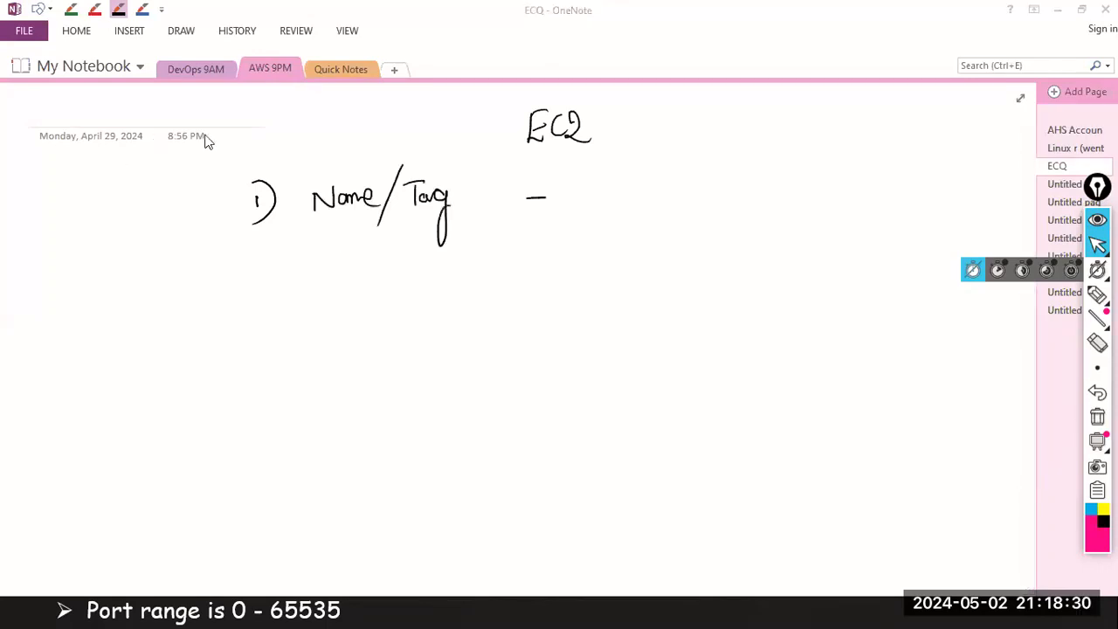
- Return to the AWS launch form in Chrome and name the new instance AWS9PM
key(alt+Tab)
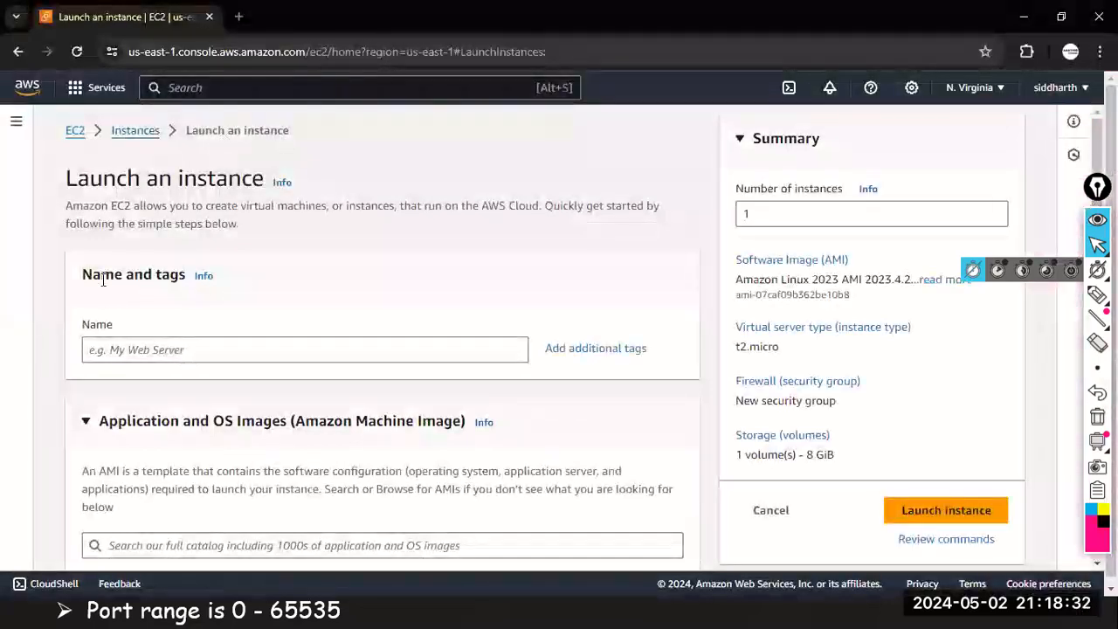
click(113, 353)
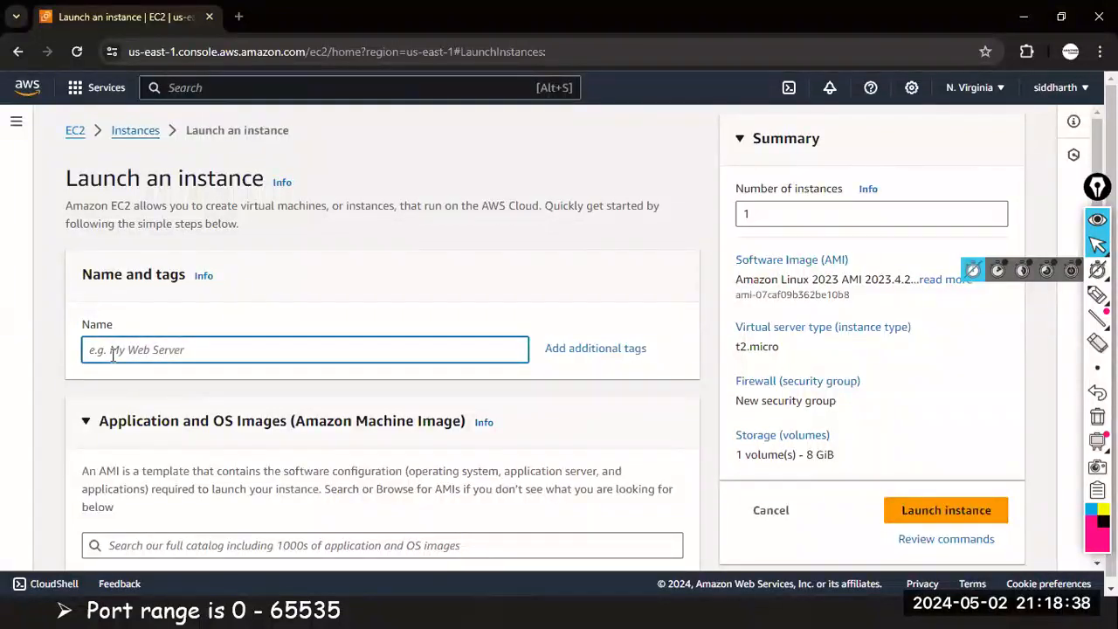
text(D)
key(BackSpace)
text(AWS9PM)
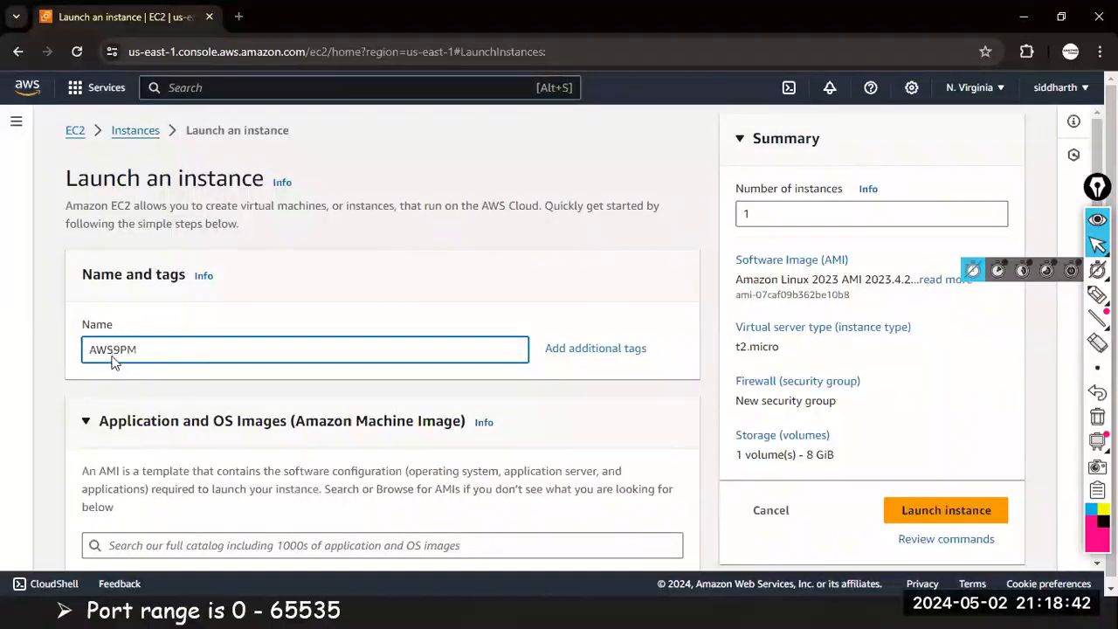
- Switch to OneNote, handwrite "AWS9PM" in blue beside the Name/Tag item and restore the black pen
key(alt)
key(alt+Tab)
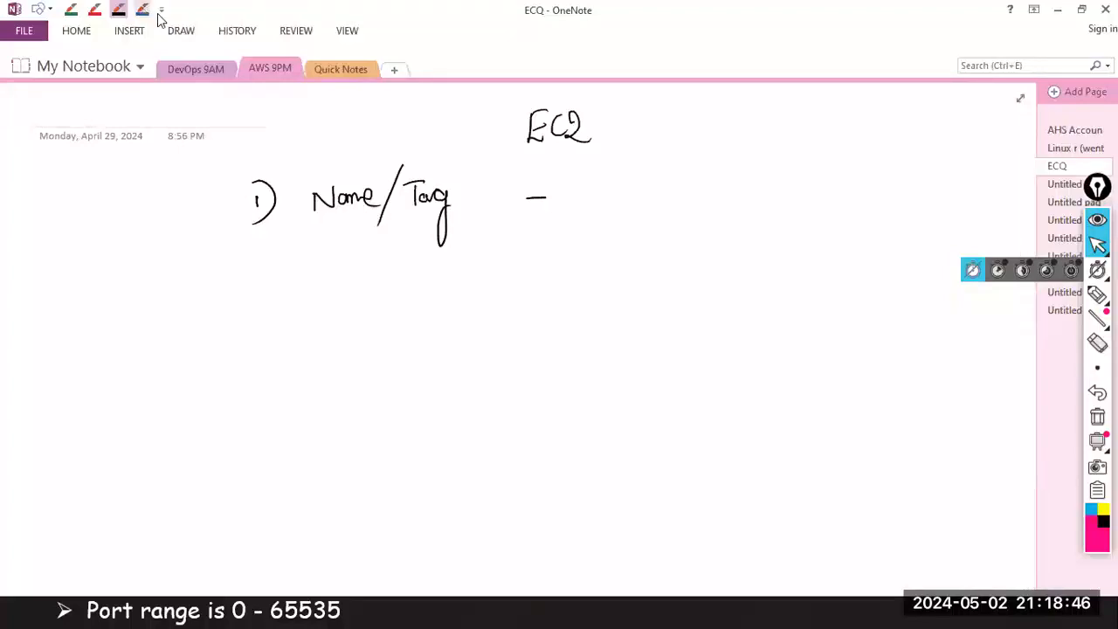
drag(625, 197, 734, 202)
click(118, 9)
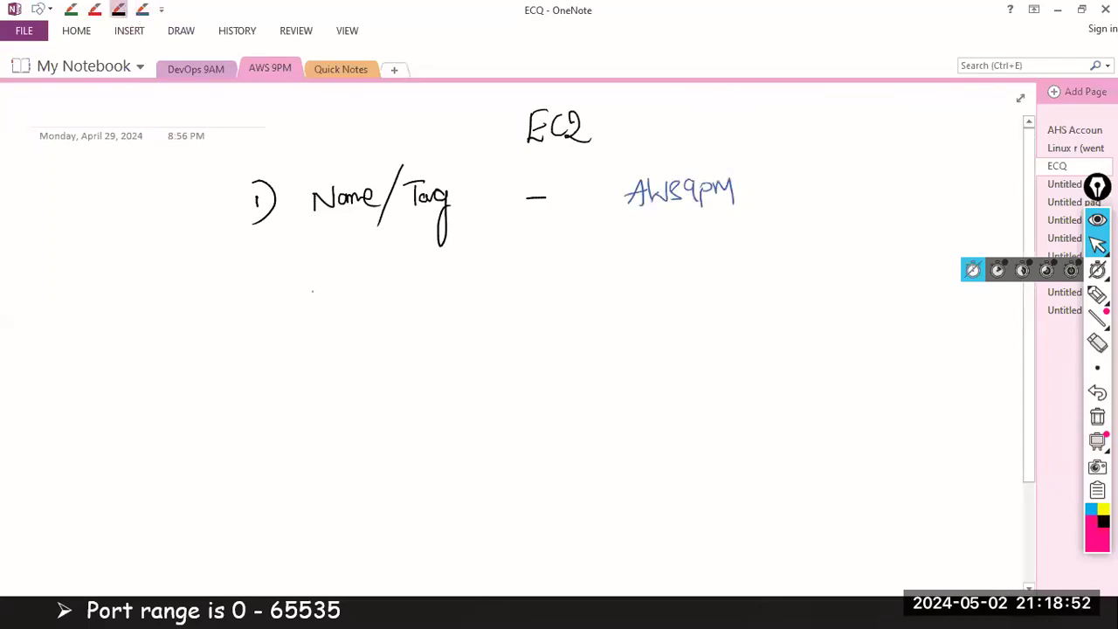
- Return to the AWS launch form in Chrome and examine the operating systems offered under Quick Start for the machine image
key(alt+Tab)
scroll(236, 262, down, 2)
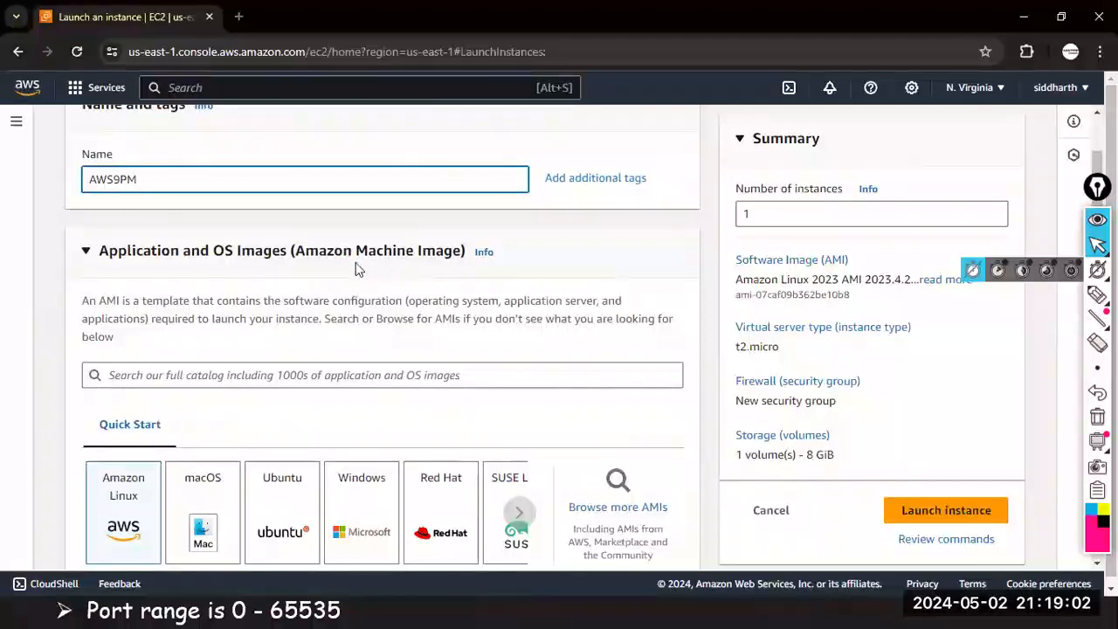
key(super+d)
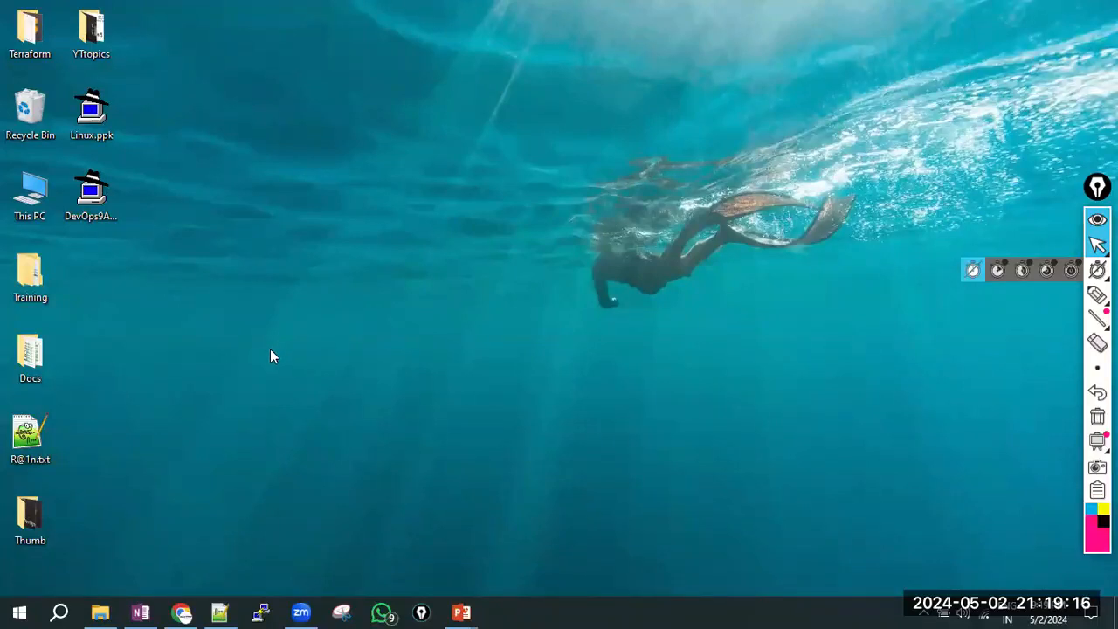
key(super+d)
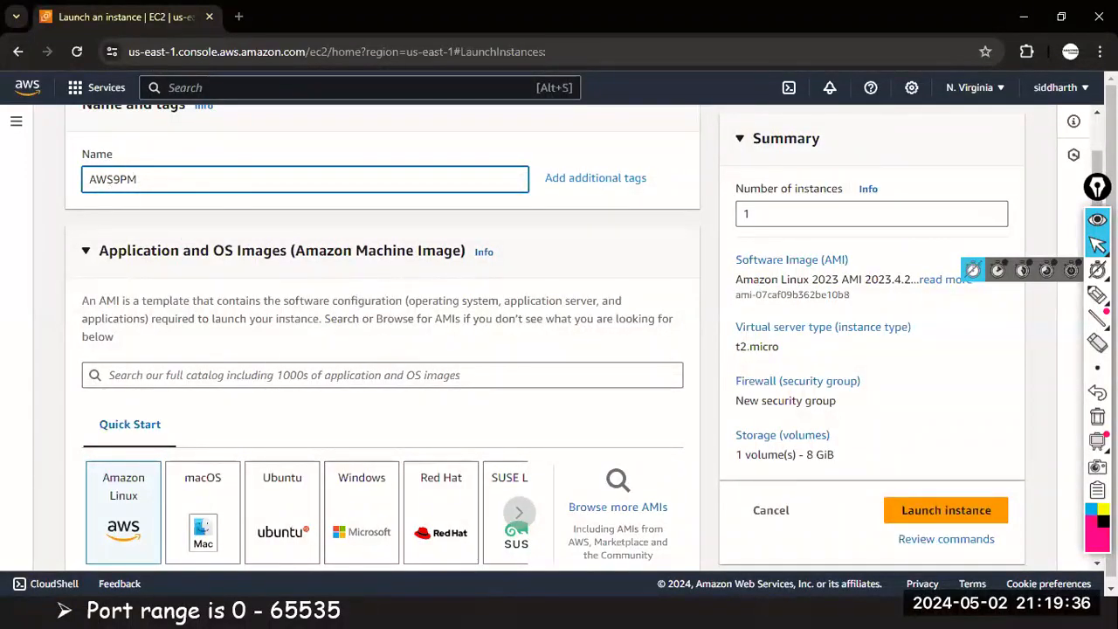
scroll(269, 257, down, 2)
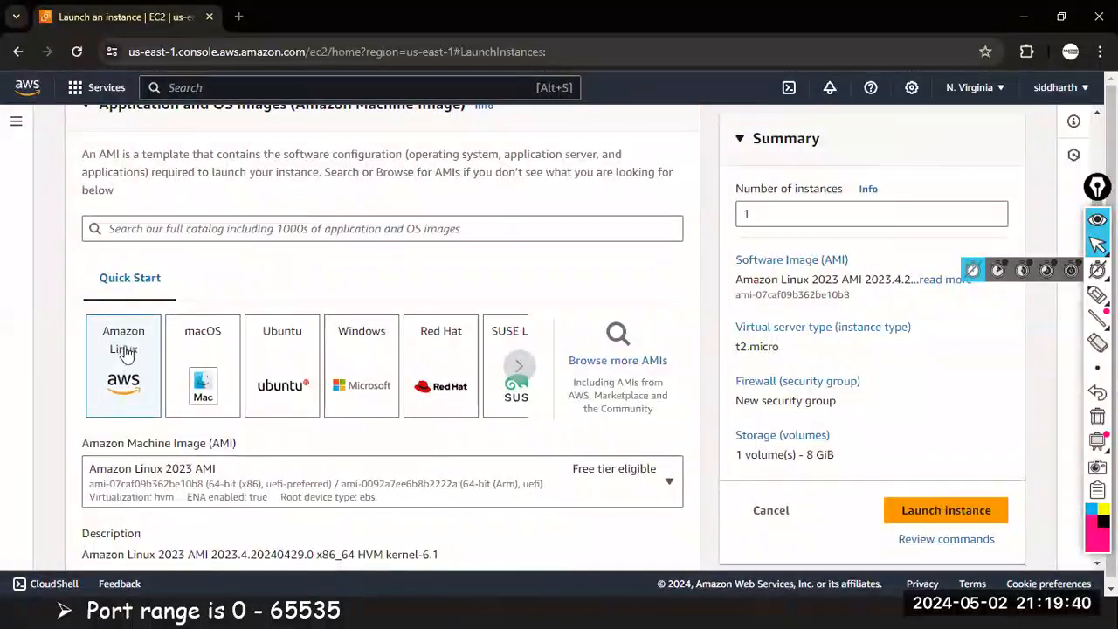
scroll(123, 365, down, 1)
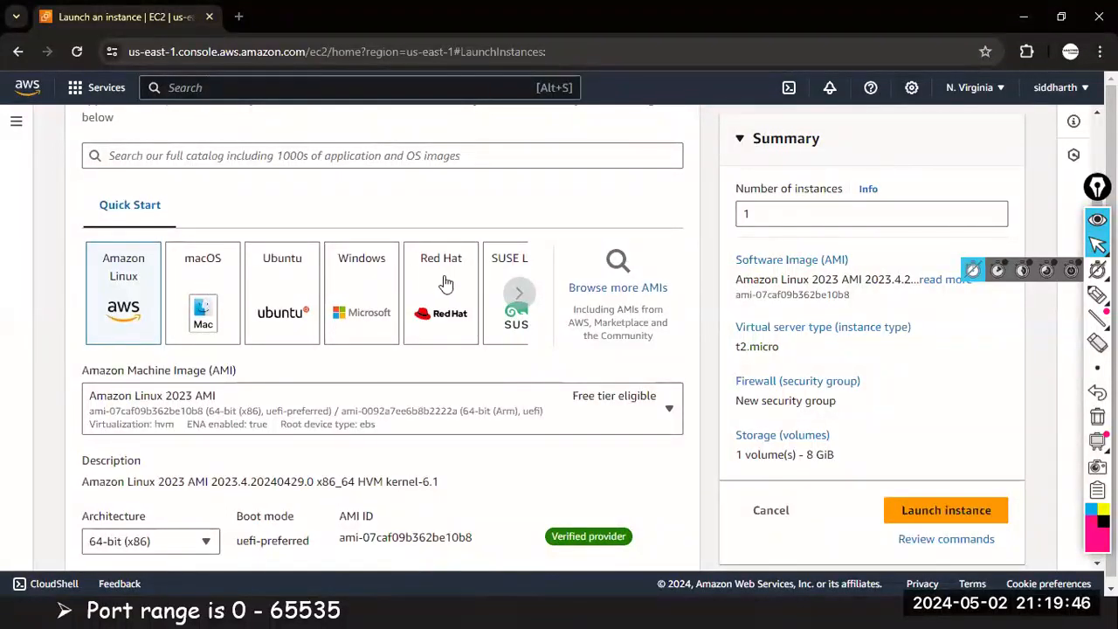
click(519, 301)
click(519, 295)
click(96, 293)
click(96, 300)
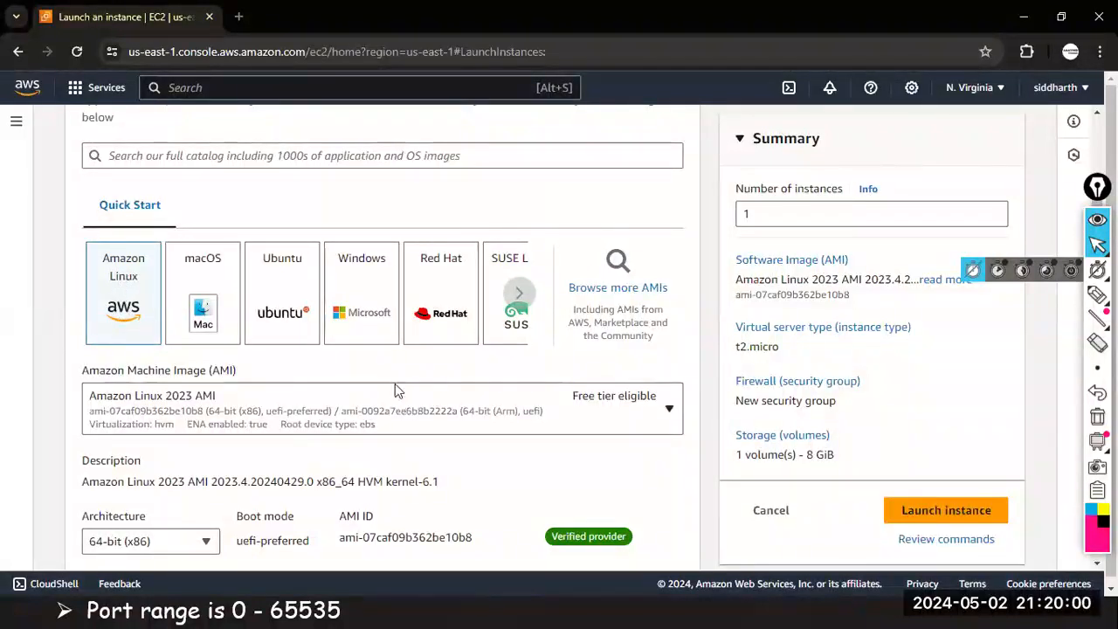
scroll(128, 315, down, 1)
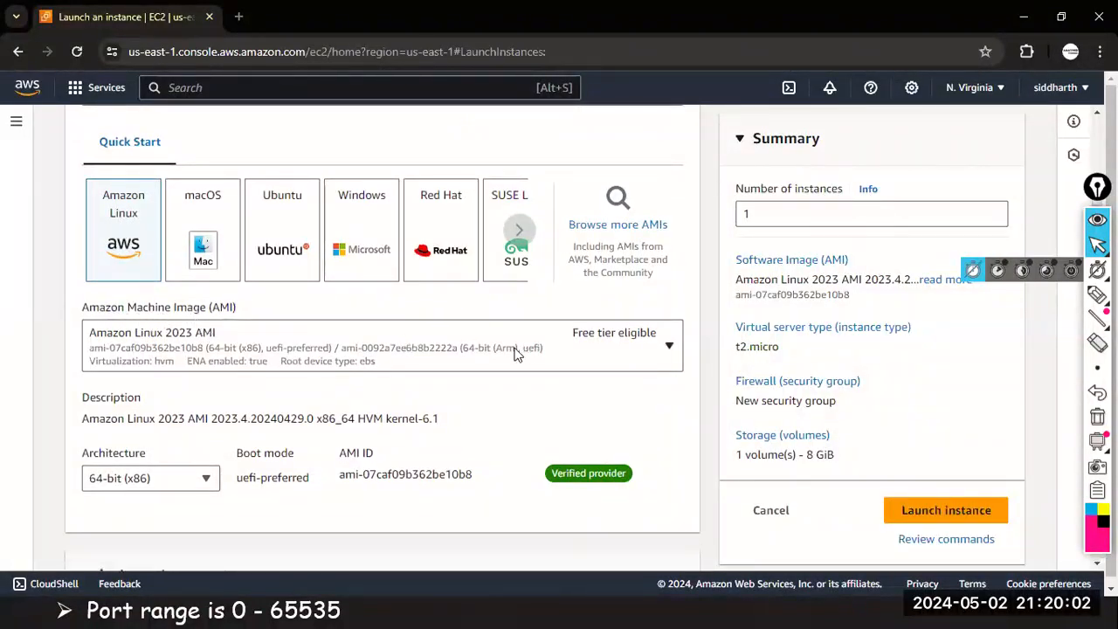
- Browse the available Amazon machine images and select Amazon Linux 2 AMI (HVM) - Kernel 5.10, SSD Volume Type
click(667, 346)
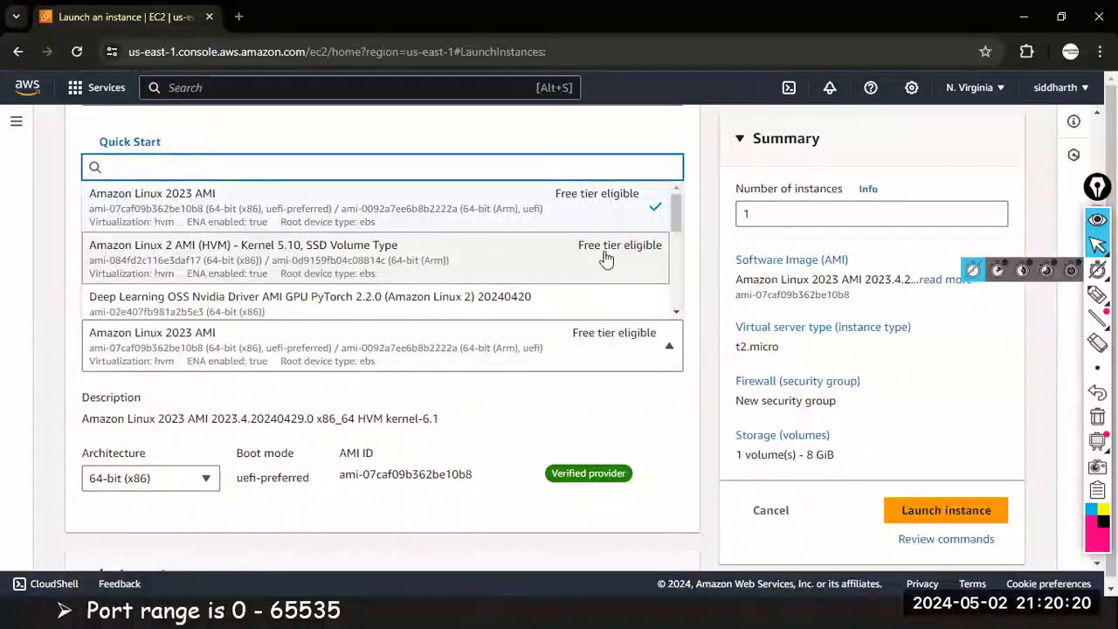
scroll(466, 253, down, 1)
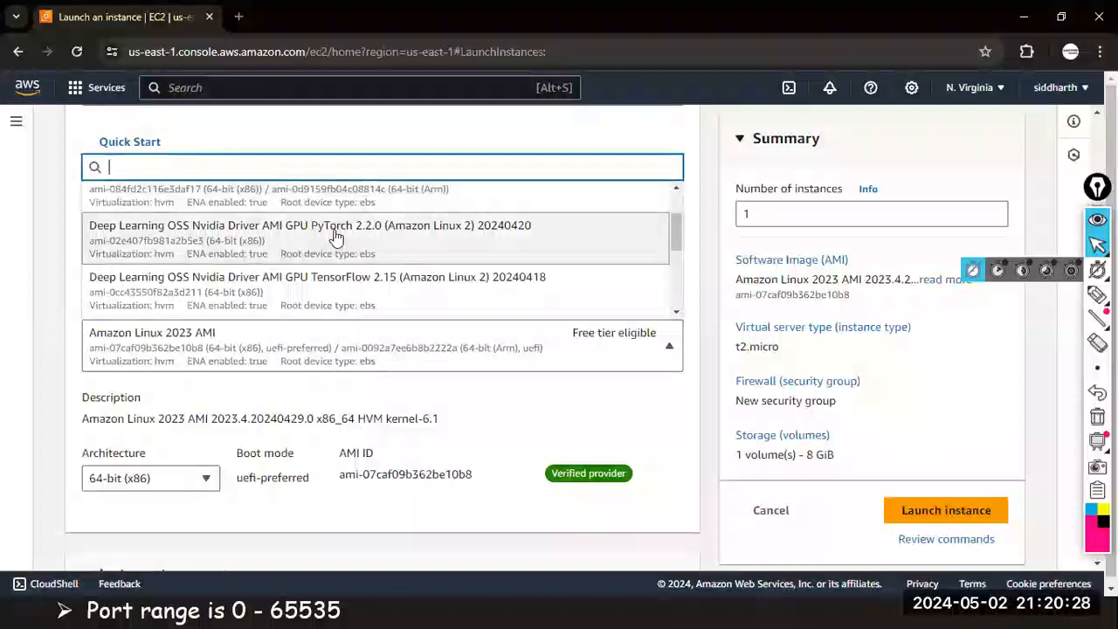
scroll(368, 202, down, 1)
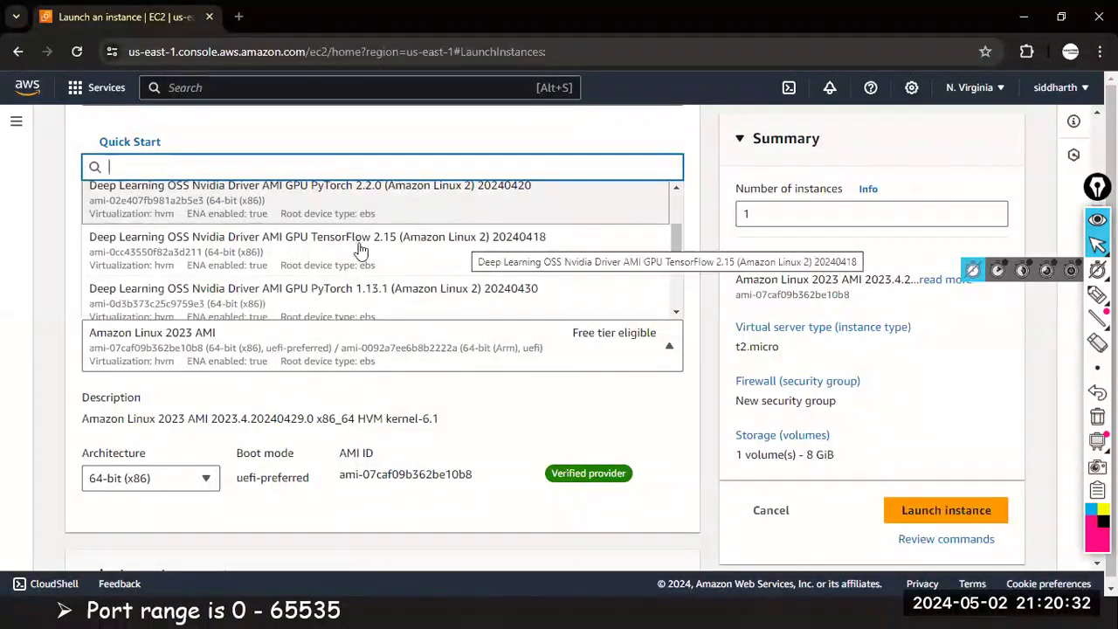
scroll(345, 257, down, 1)
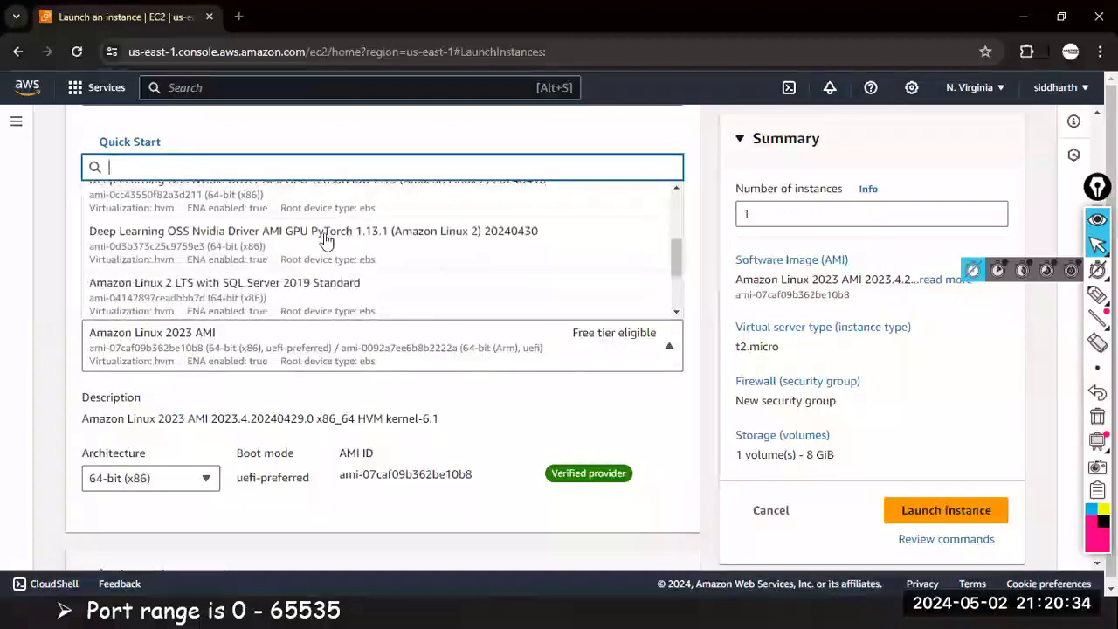
scroll(325, 241, down, 1)
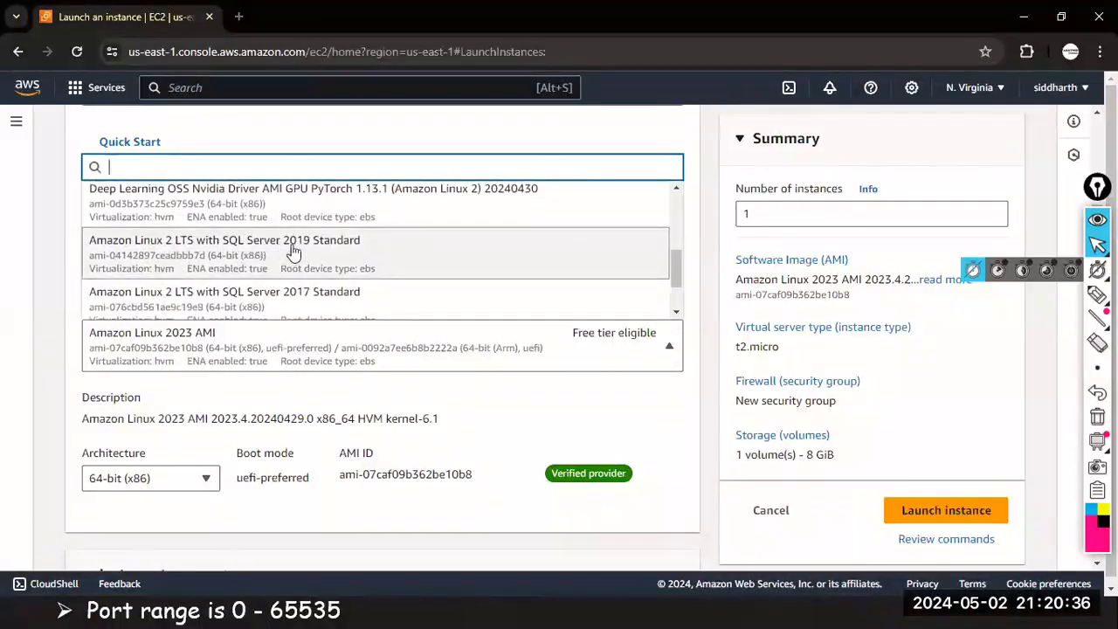
scroll(236, 264, down, 1)
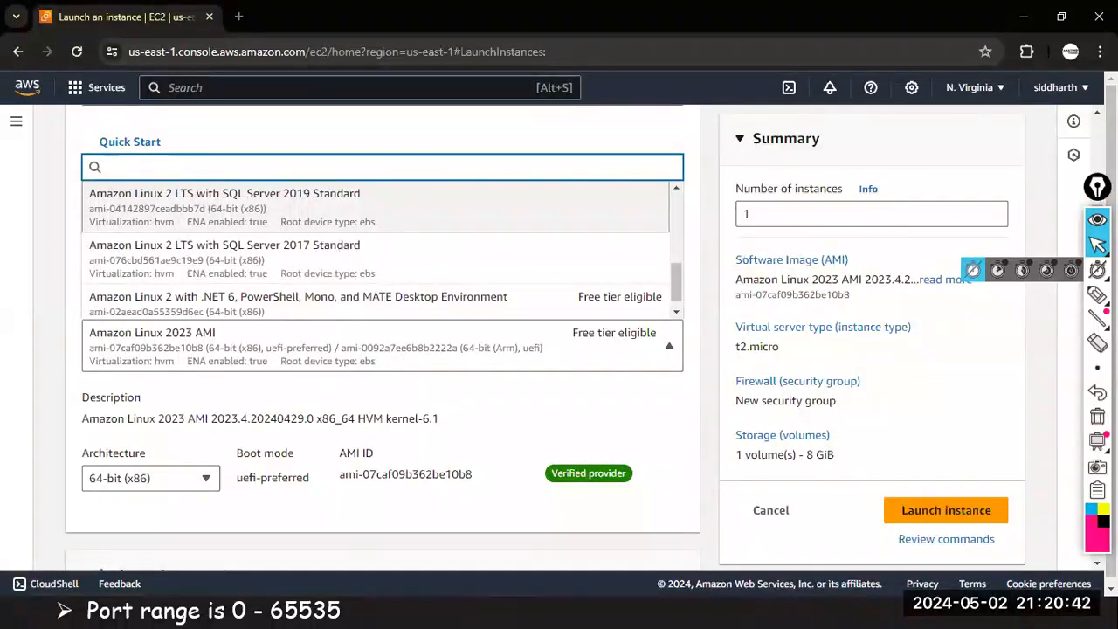
scroll(330, 260, down, 1)
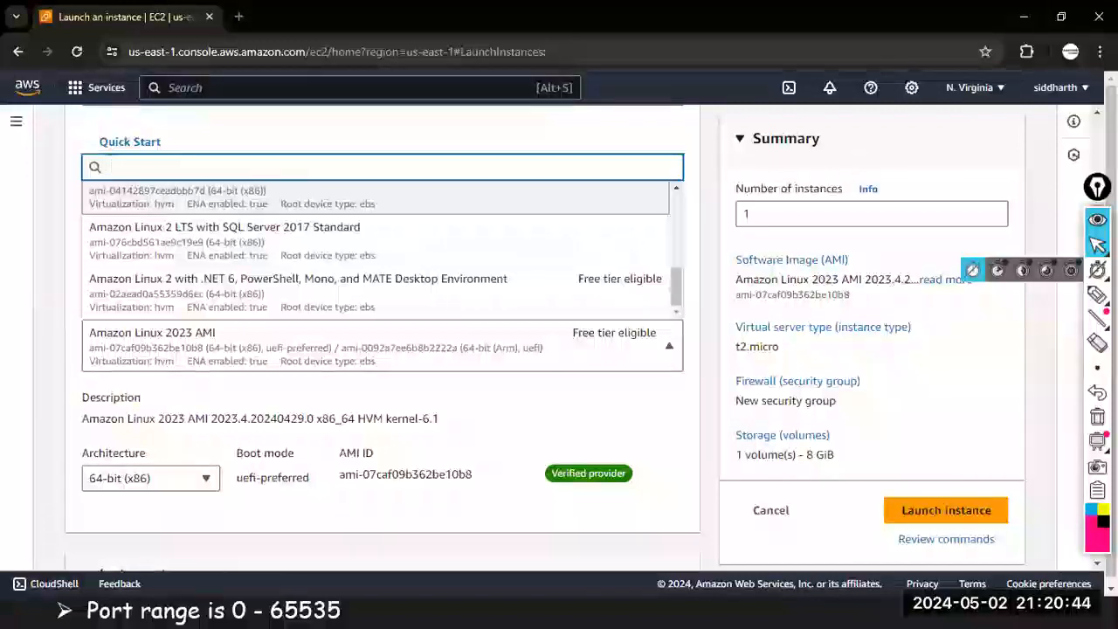
scroll(417, 242, up, 5)
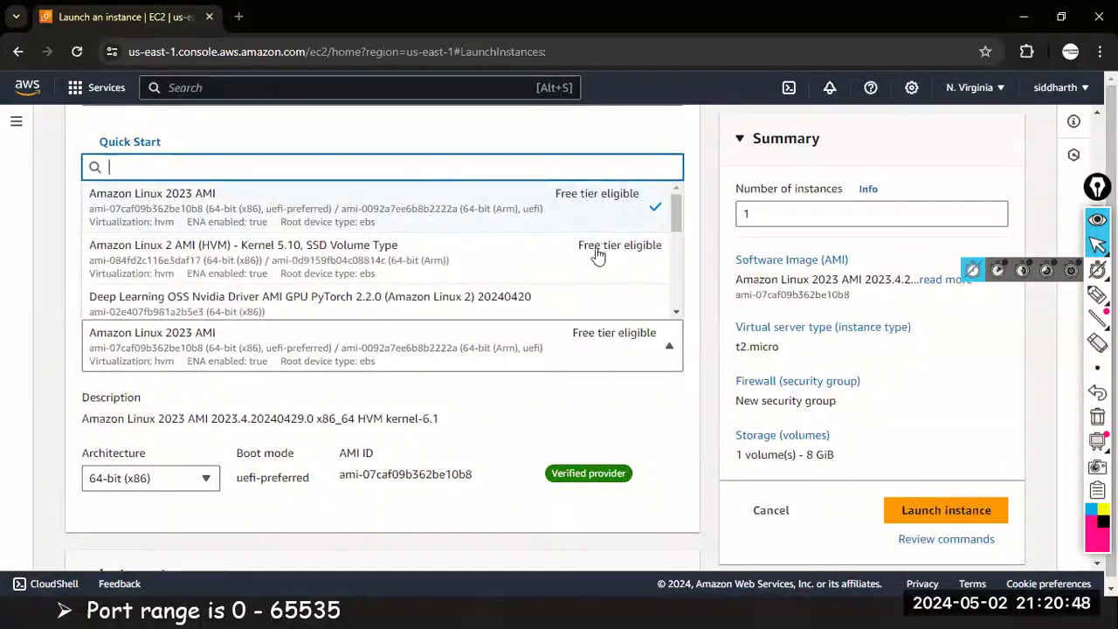
click(276, 260)
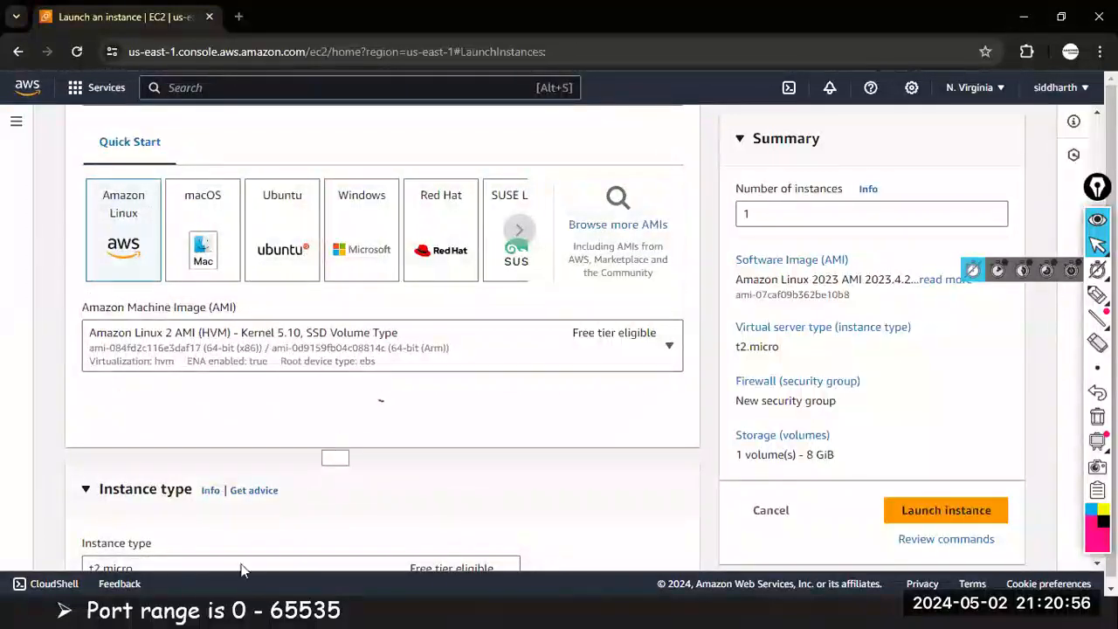
- Switch to OneNote and handwrite "2) AMI –" in black as the second item under the EC2 heading
key(super+d)
click(140, 613)
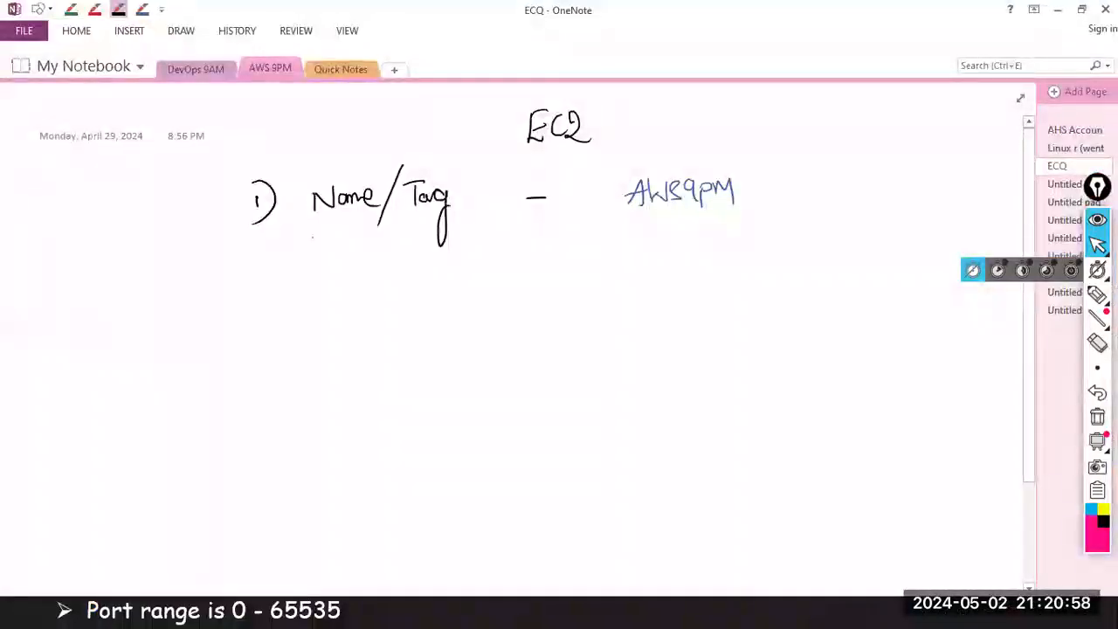
drag(254, 278, 266, 297)
drag(269, 257, 271, 309)
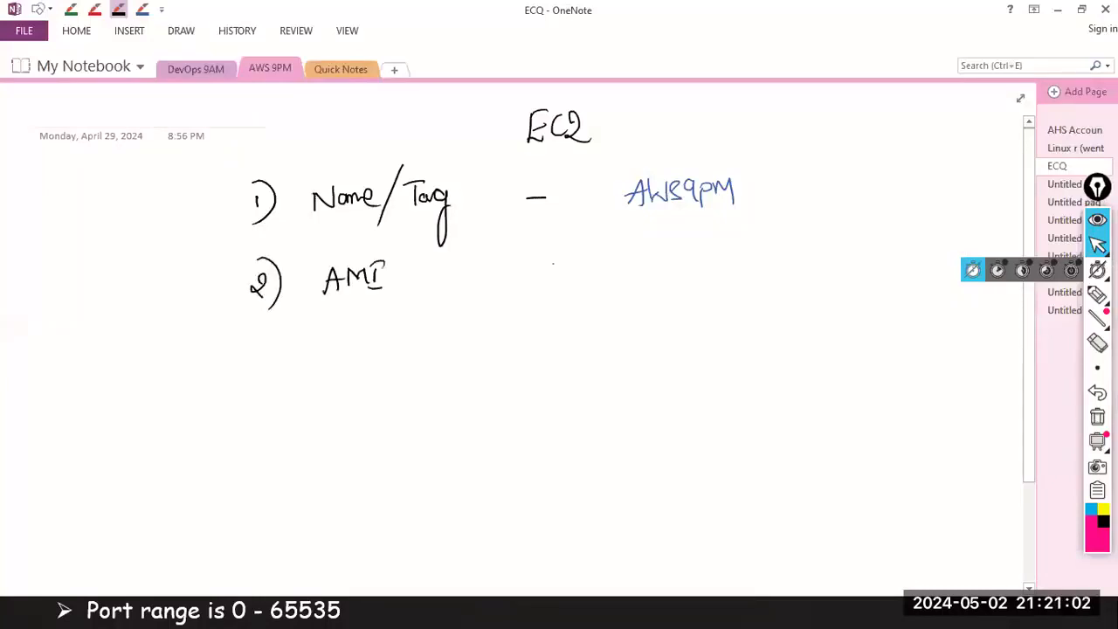
- Handwrite "Amazon Linux" in blue beside the AMI item, and number the third item "3)" in black below it
click(139, 11)
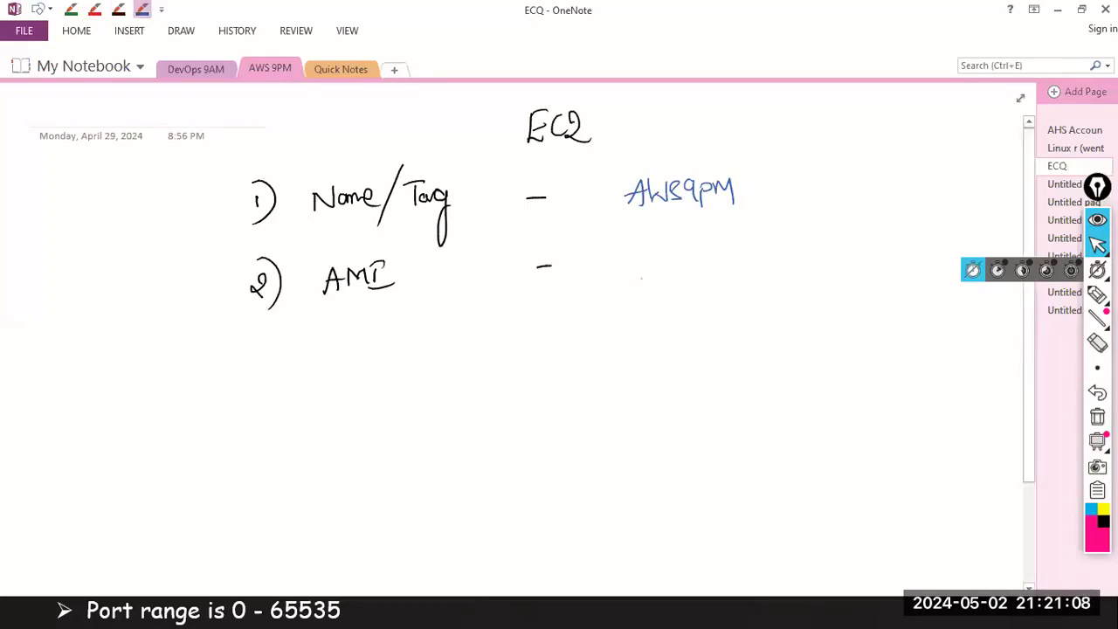
drag(627, 278, 674, 273)
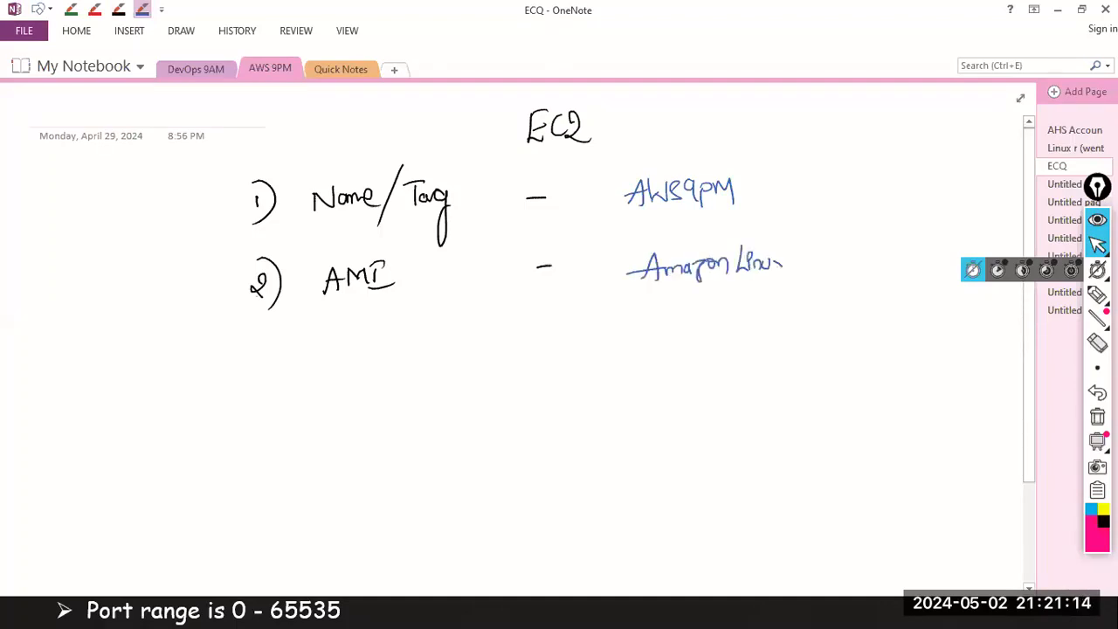
drag(785, 258, 767, 283)
drag(254, 350, 256, 370)
drag(262, 342, 254, 381)
- Return to the AWS launch form in Chrome and examine the selected image's details and the Instance type section
key(alt+Tab)
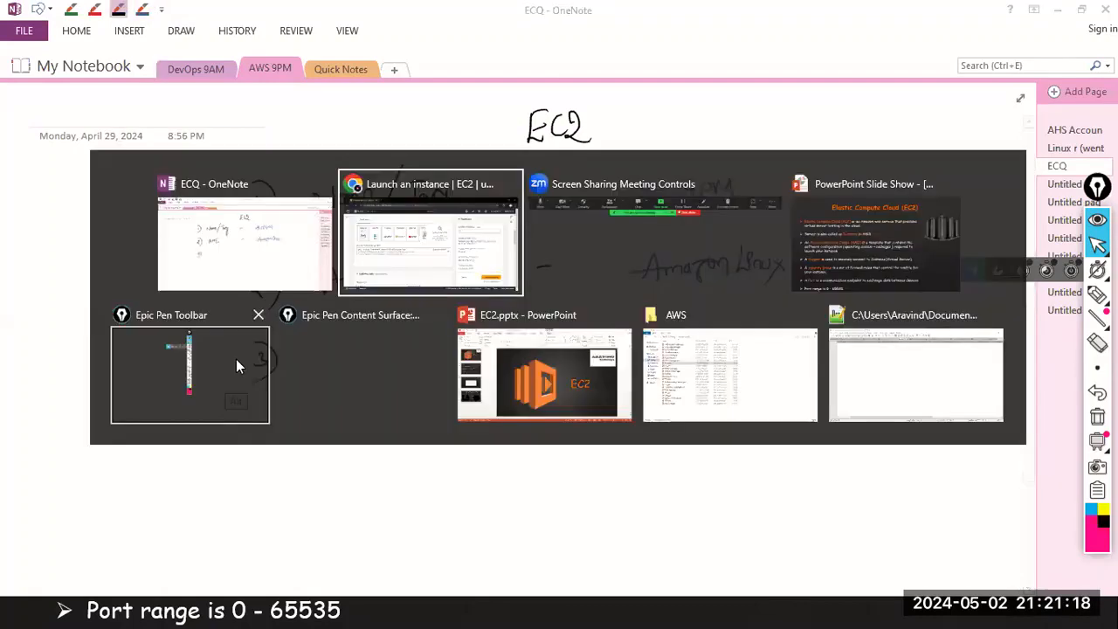
scroll(162, 279, down, 1)
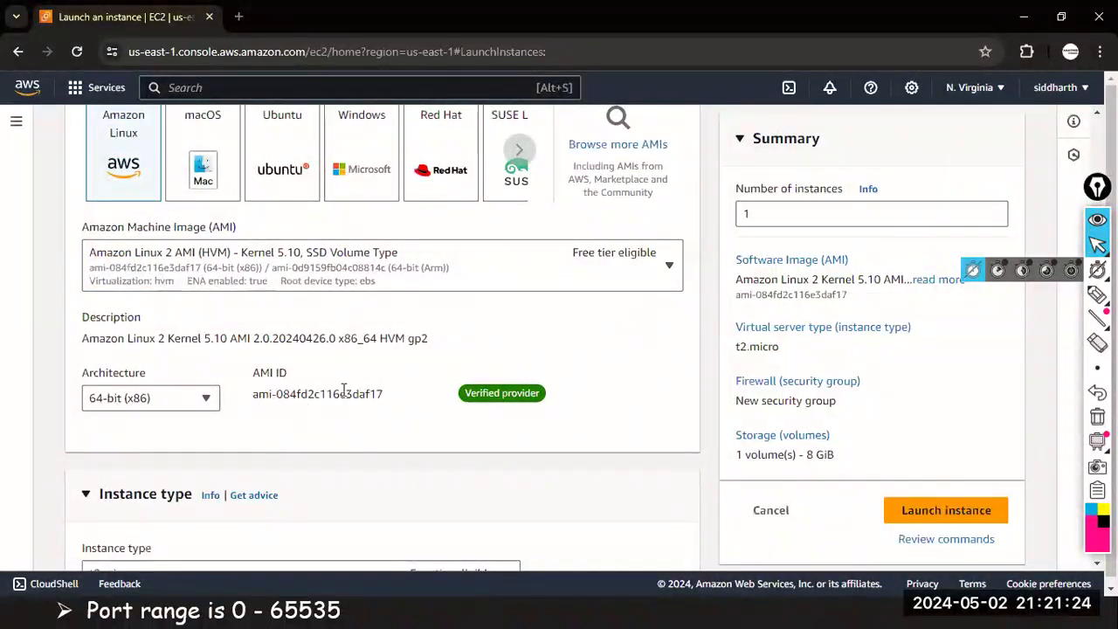
scroll(217, 262, down, 3)
scroll(218, 227, down, 1)
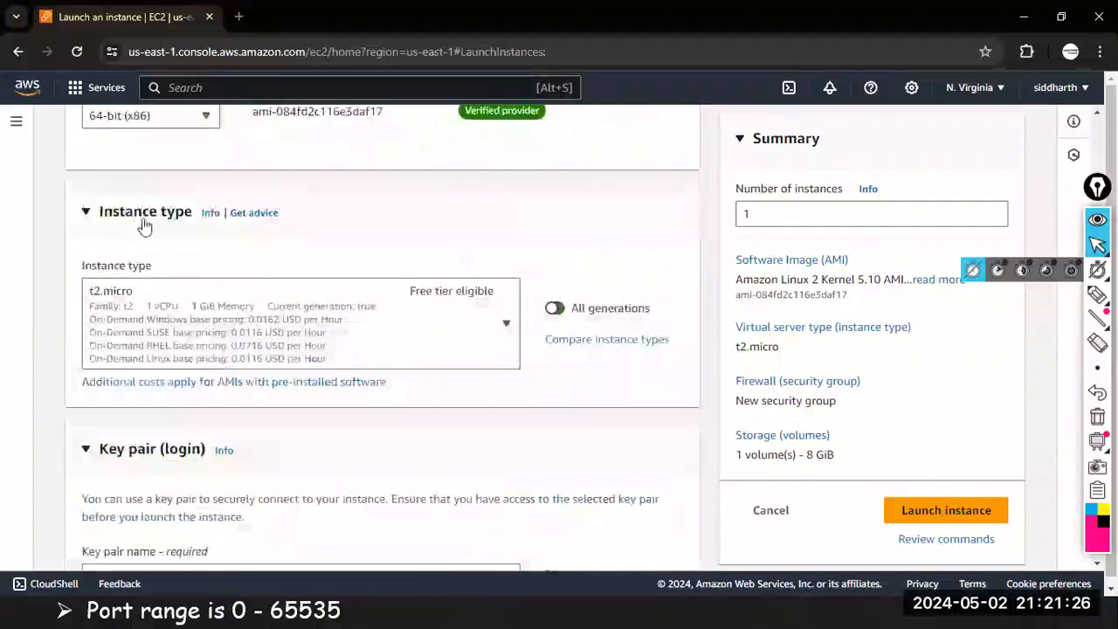
key(alt+Tab)
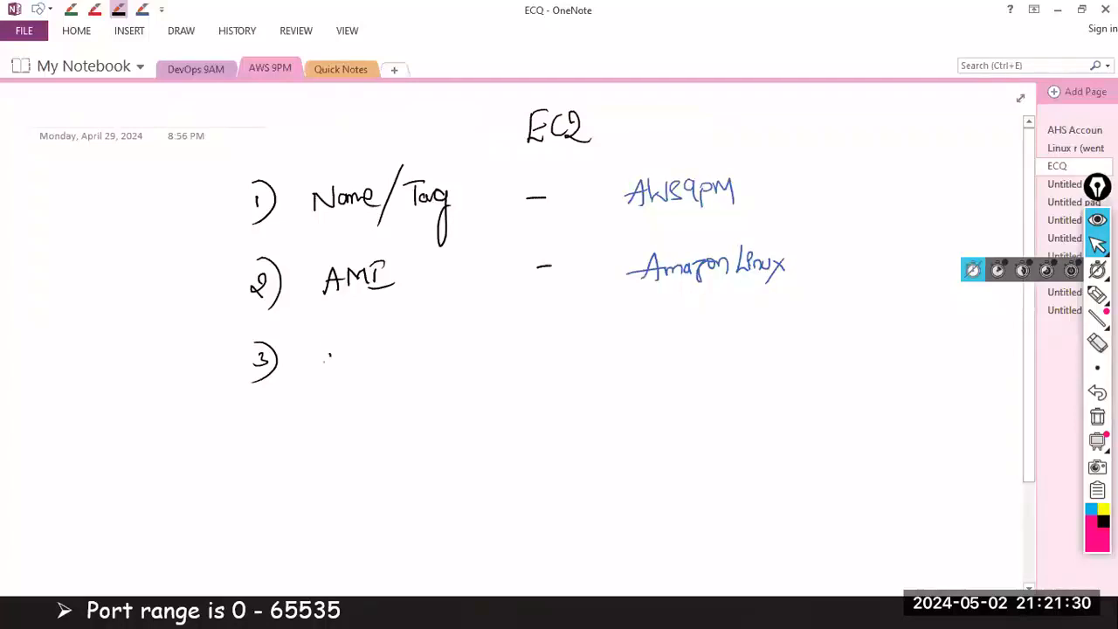
key(alt+Tab)
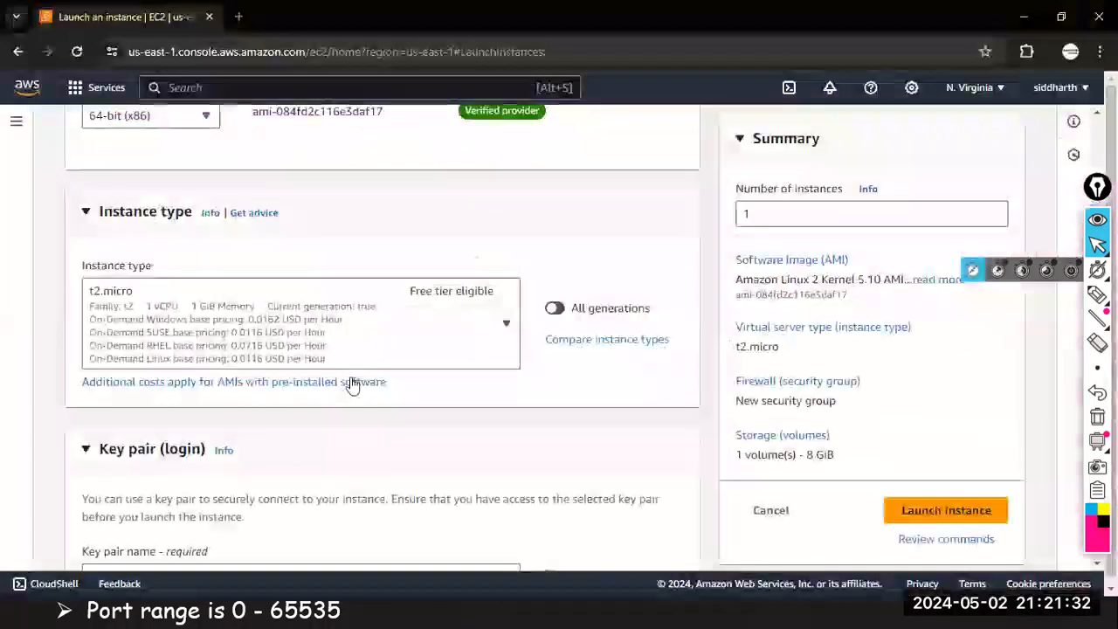
scroll(379, 402, up, 3)
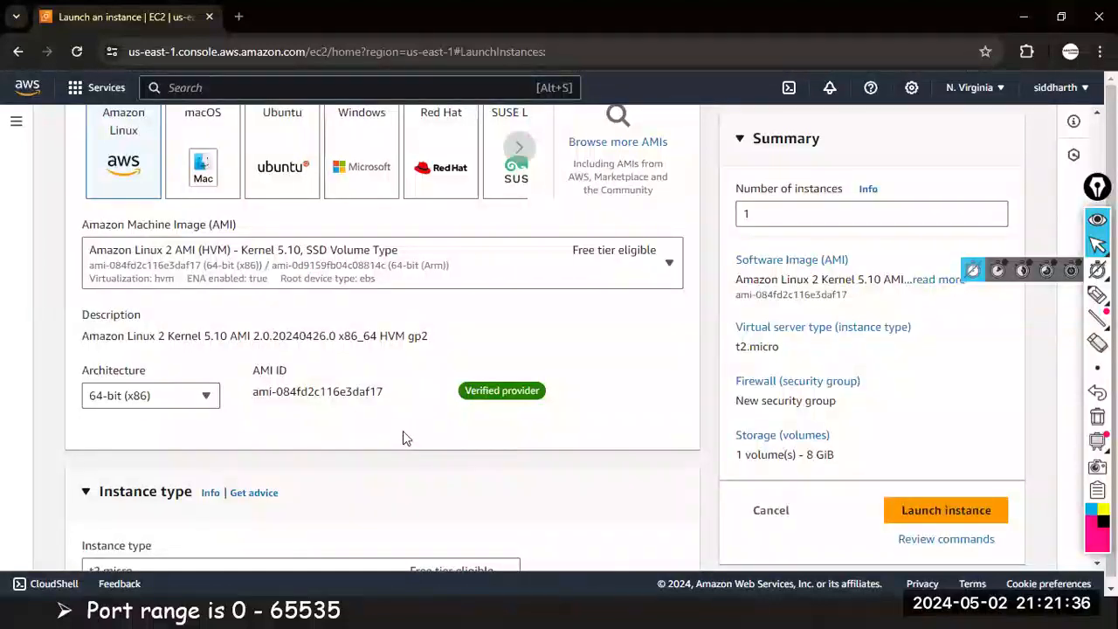
scroll(411, 447, up, 1)
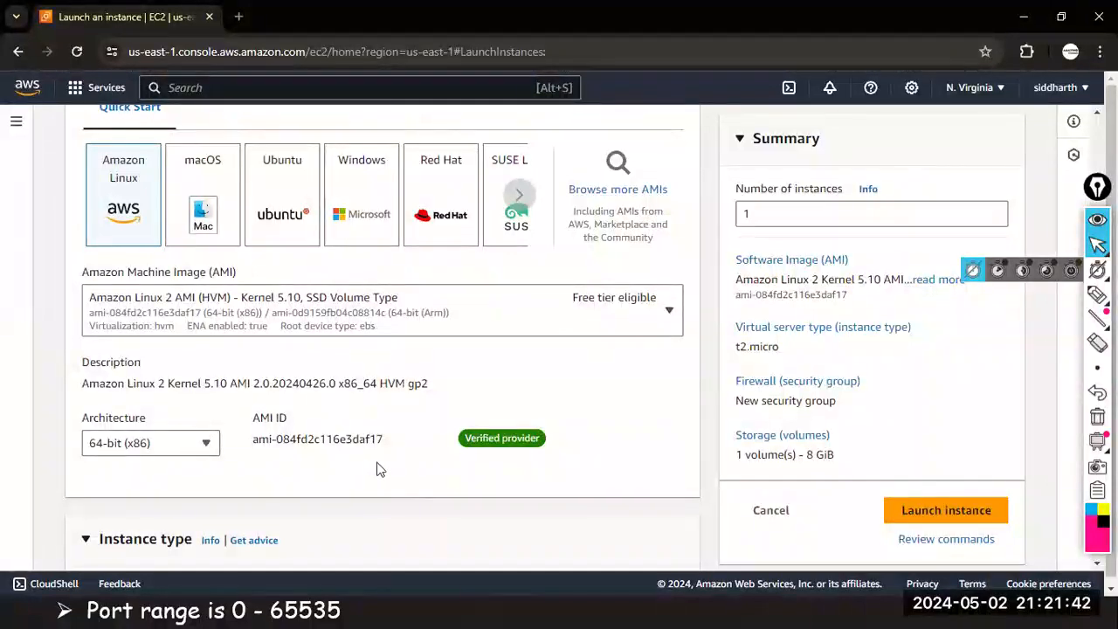
scroll(377, 469, down, 2)
scroll(381, 445, up, 2)
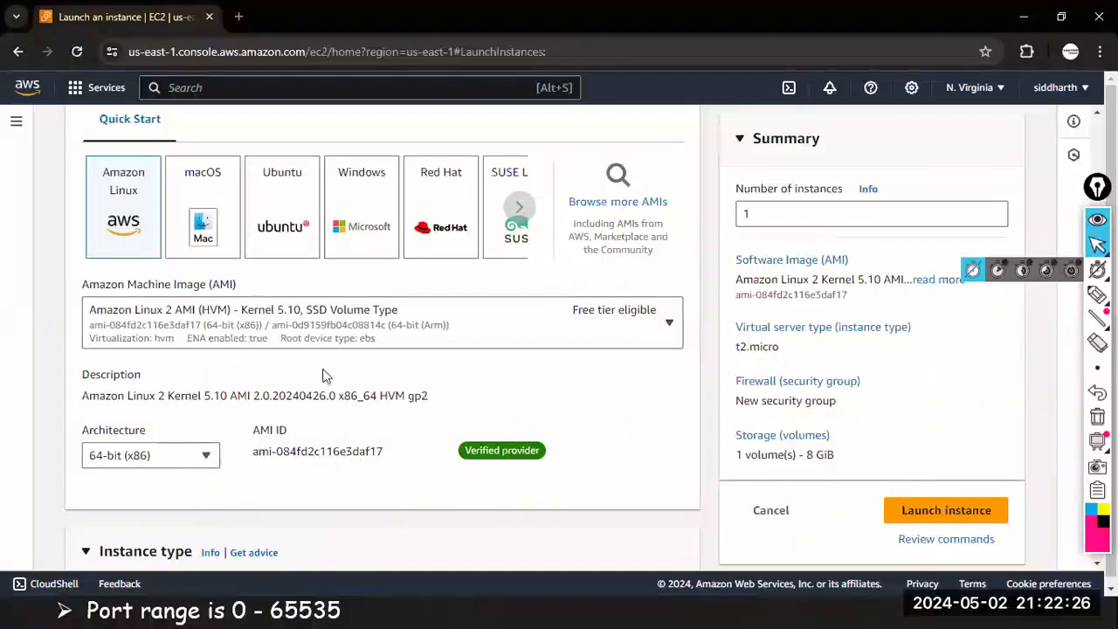
scroll(389, 341, down, 3)
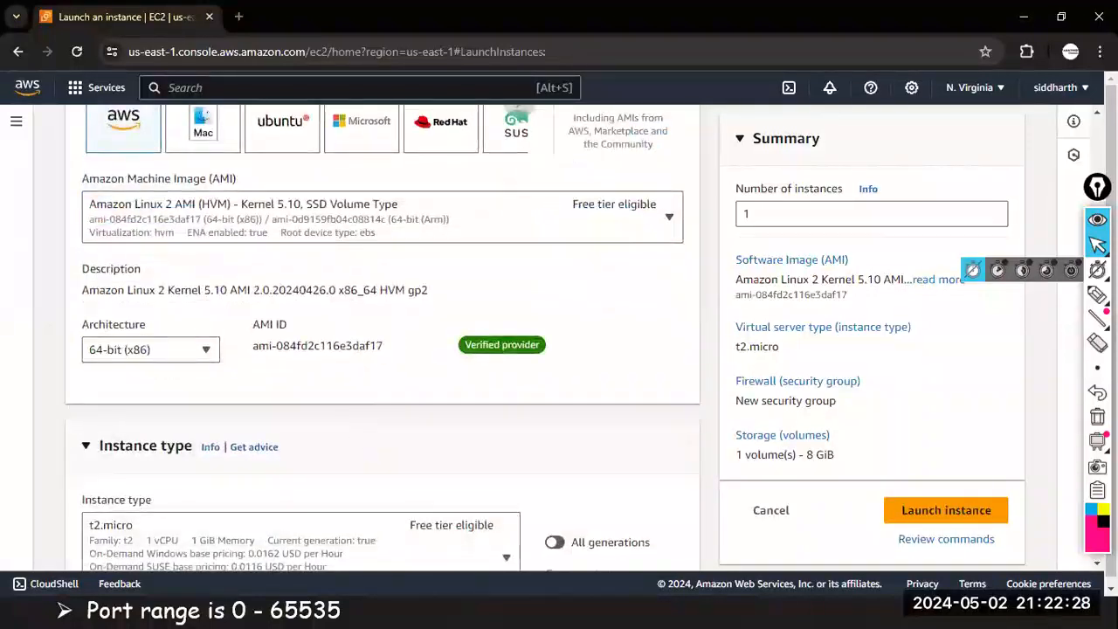
scroll(376, 419, down, 1)
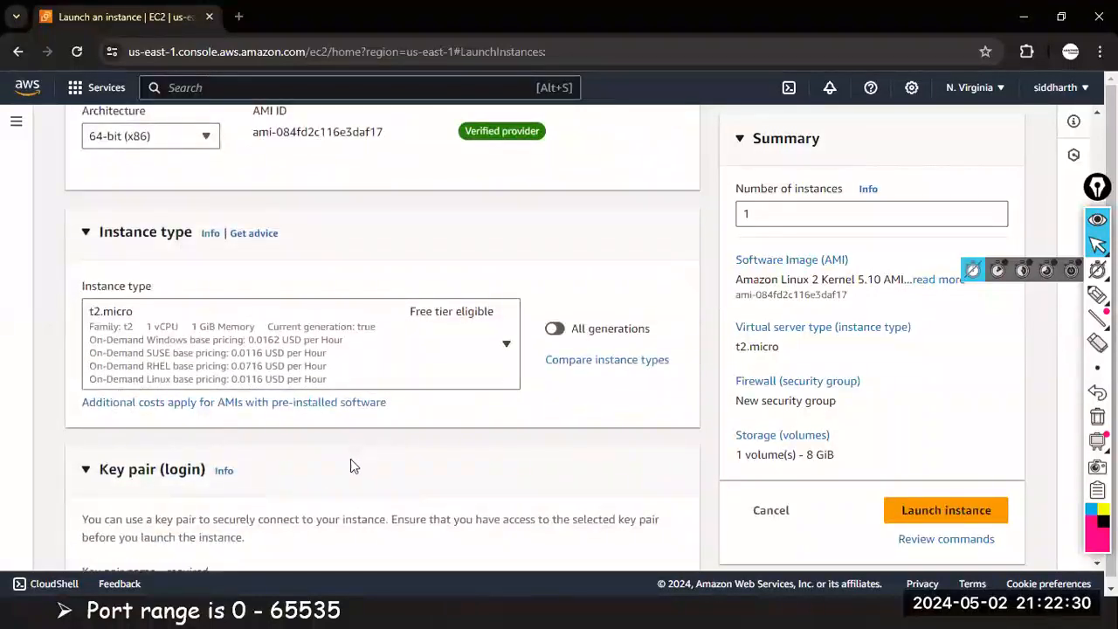
scroll(354, 437, down, 1)
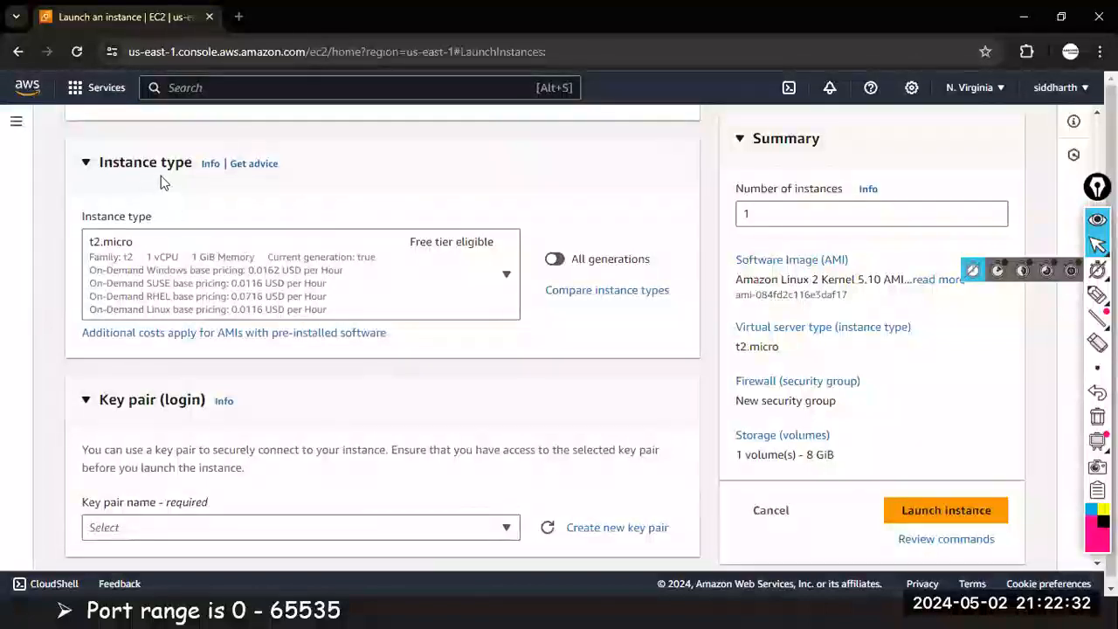
- Switch to OneNote and handwrite "Instance type –" in black as the text of item 3
key(alt+Tab)
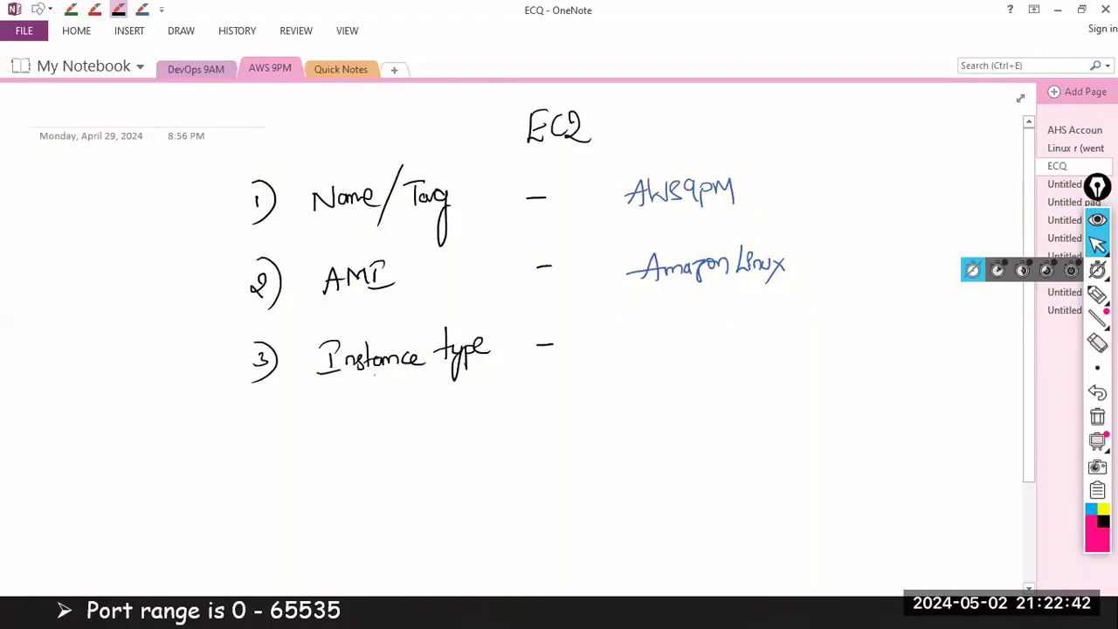
- Annotate over the page's blank margin in pink with Epic Pen, writing an underlined "Lap" and another laptop heading below it
click(1097, 295)
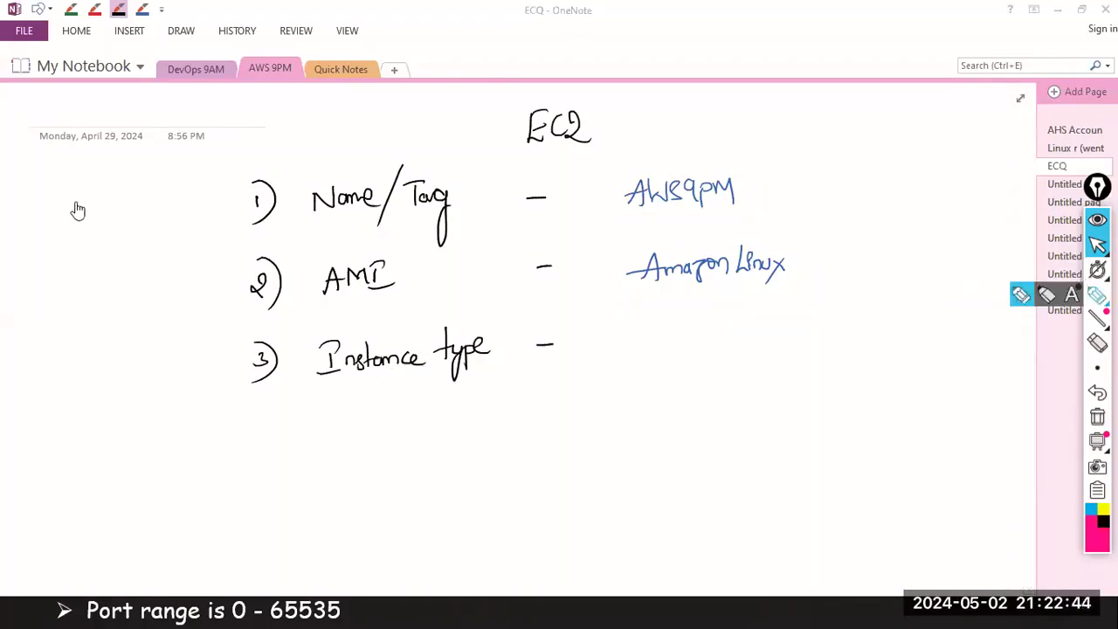
mouse_move(51, 185)
mouse_down()
mouse_move(87, 201)
mouse_move(80, 211)
mouse_up()
drag(132, 169, 162, 152)
drag(47, 229, 192, 176)
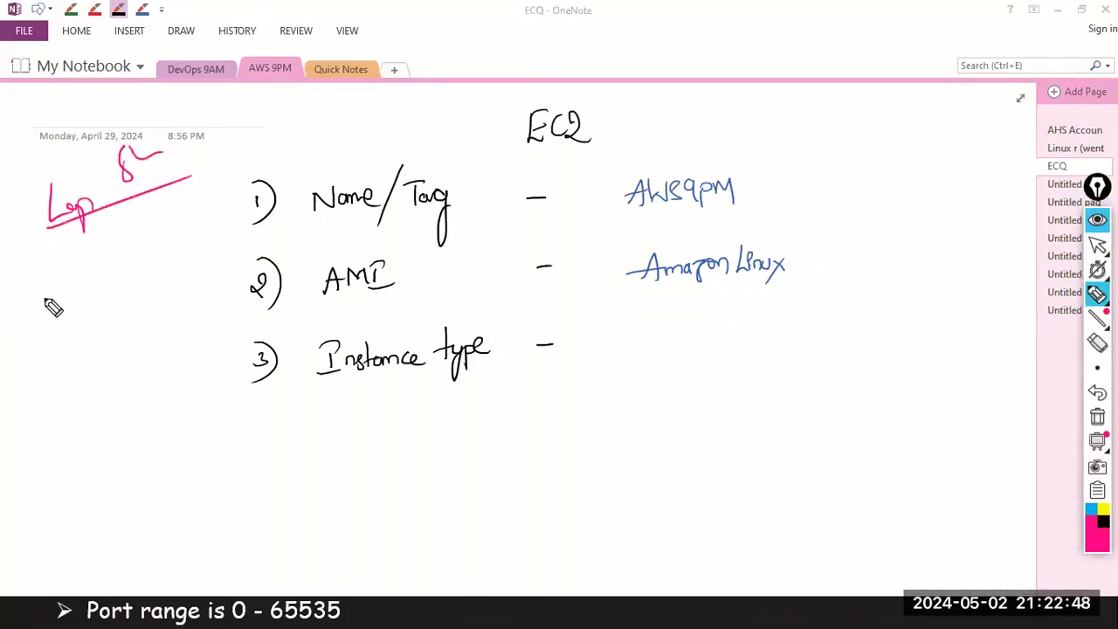
mouse_move(34, 288)
mouse_down()
mouse_move(40, 334)
mouse_move(107, 279)
mouse_up()
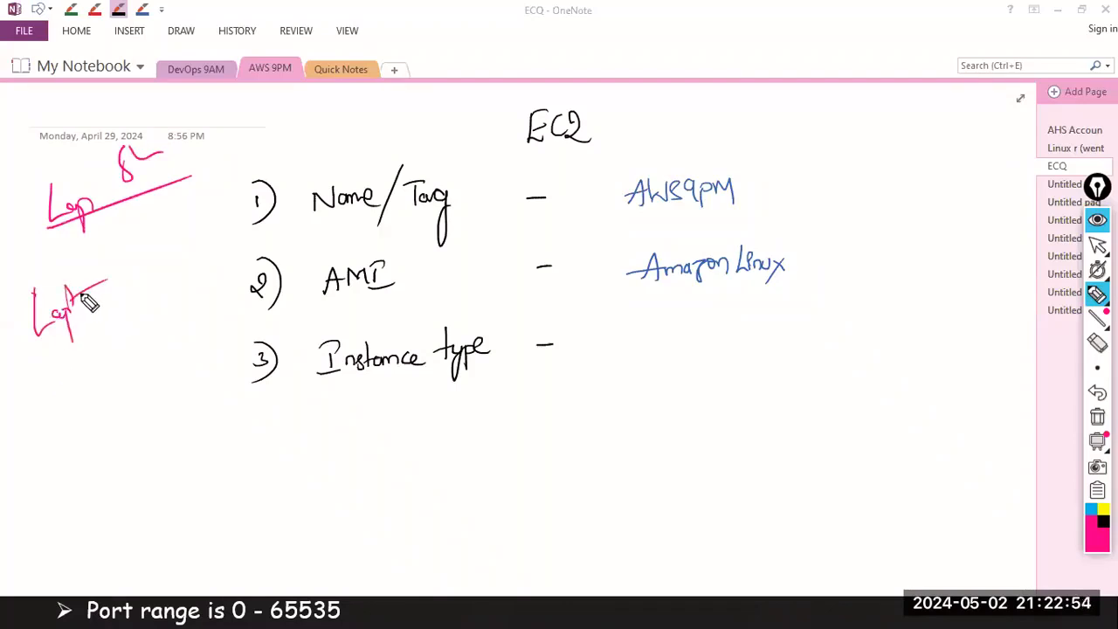
- Write example laptop specifications in pink under the second heading, including 16 GB, 1 TB and W. 10, and bracket the list
drag(38, 382, 38, 421)
mouse_move(79, 372)
mouse_down()
mouse_move(81, 382)
mouse_move(138, 373)
mouse_up()
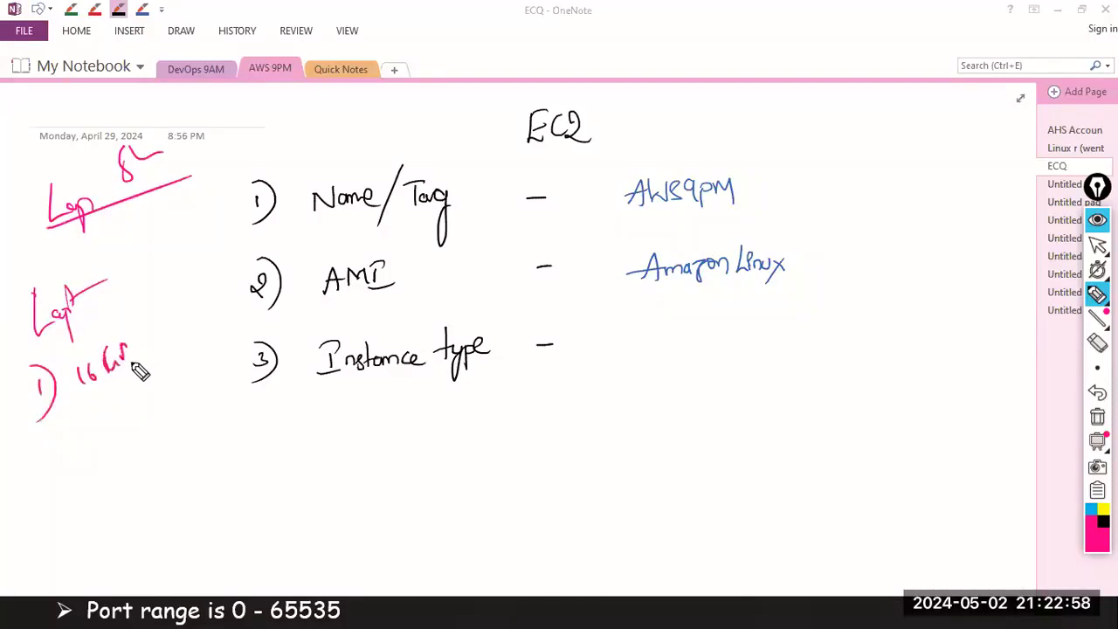
drag(100, 416, 73, 441)
mouse_move(95, 418)
mouse_down()
mouse_move(93, 436)
mouse_move(121, 432)
mouse_move(175, 382)
mouse_move(165, 402)
mouse_up()
mouse_move(98, 472)
mouse_down()
mouse_move(175, 449)
mouse_move(175, 472)
mouse_up()
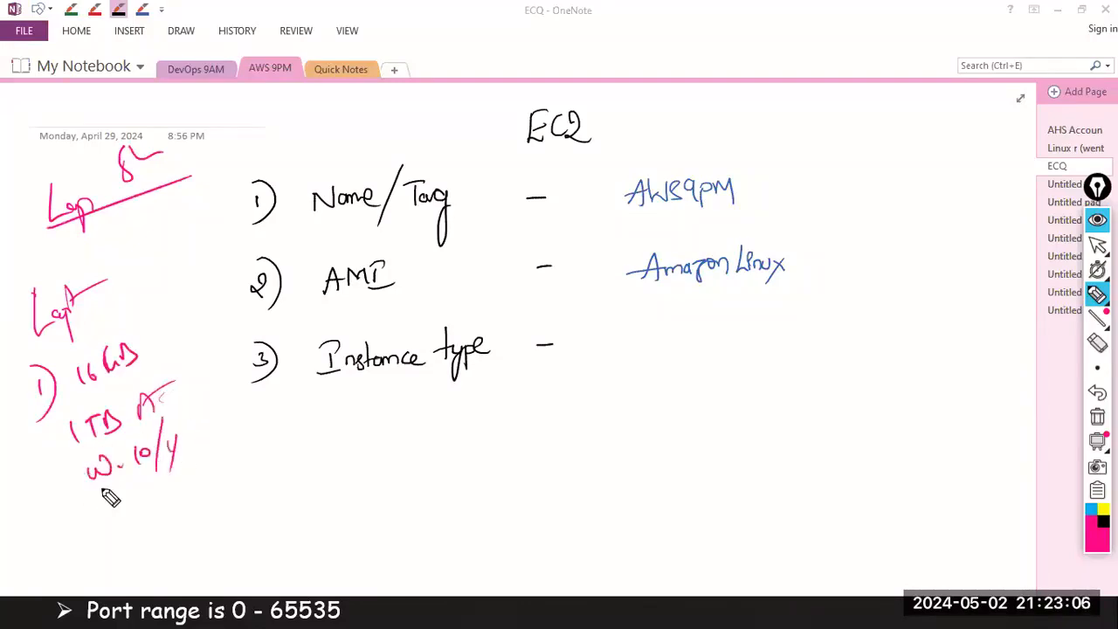
drag(118, 499, 111, 516)
drag(140, 477, 133, 533)
drag(155, 492, 150, 505)
drag(156, 491, 175, 483)
drag(140, 323, 210, 497)
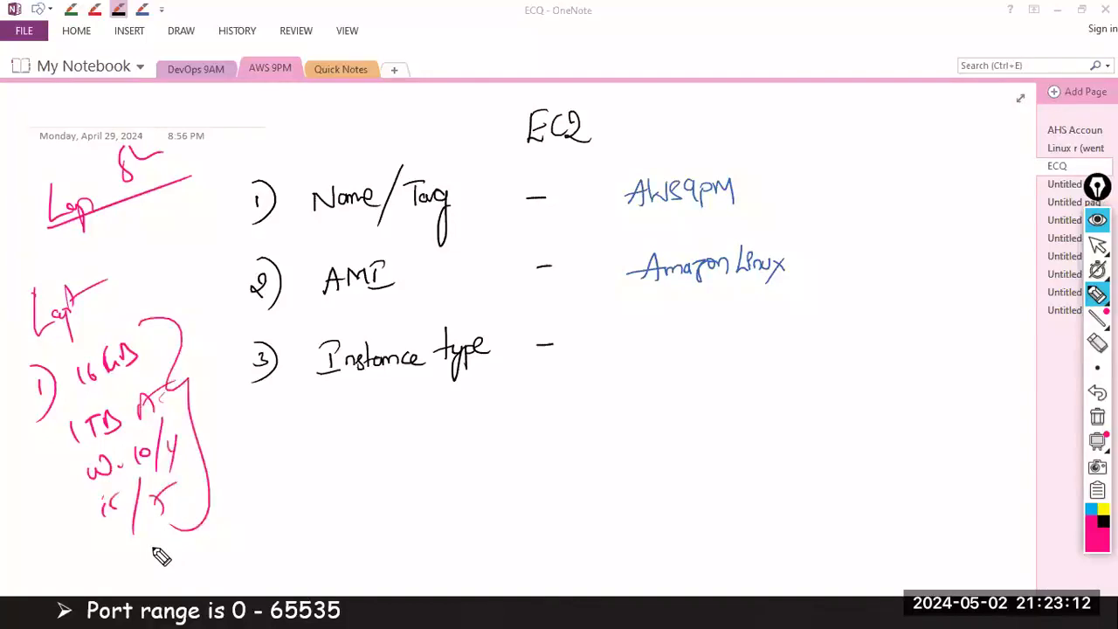
- Add a row of slash-separated alternatives in pink beneath the bracketed laptop specifications
drag(134, 554, 132, 573)
drag(143, 555, 142, 572)
mouse_move(126, 568)
mouse_down()
mouse_move(146, 559)
mouse_move(150, 578)
mouse_up()
mouse_move(165, 550)
mouse_down()
mouse_move(203, 546)
mouse_move(210, 576)
mouse_move(223, 549)
mouse_up()
mouse_move(232, 527)
mouse_down()
mouse_move(236, 541)
mouse_move(253, 516)
mouse_up()
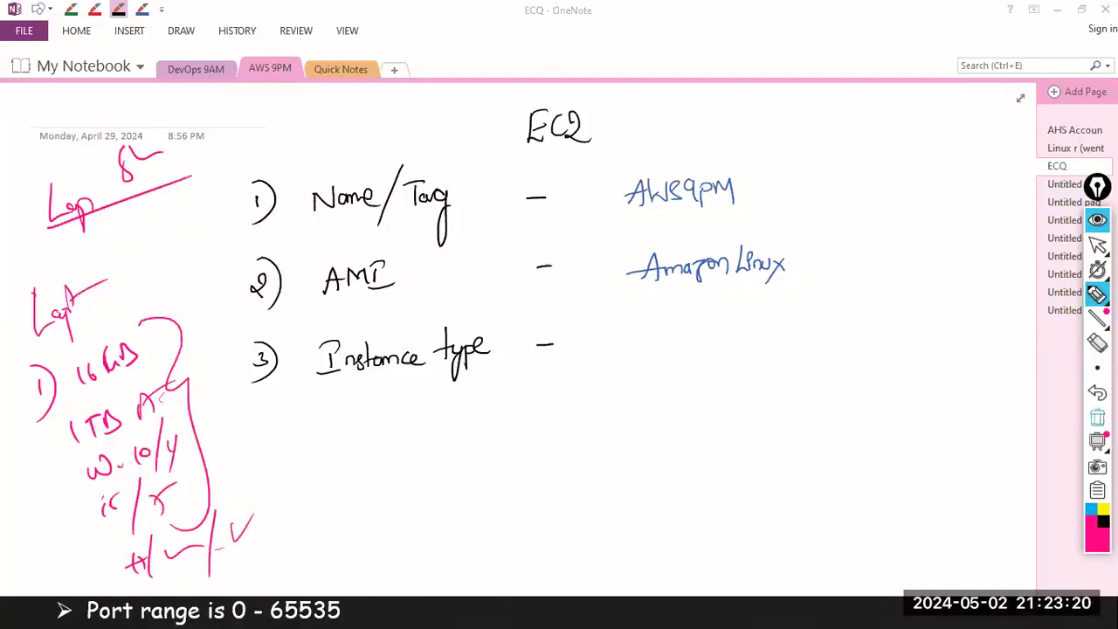
- Clear all pink Epic Pen annotations from the page and restore the normal cursor
click(1097, 416)
click(1097, 246)
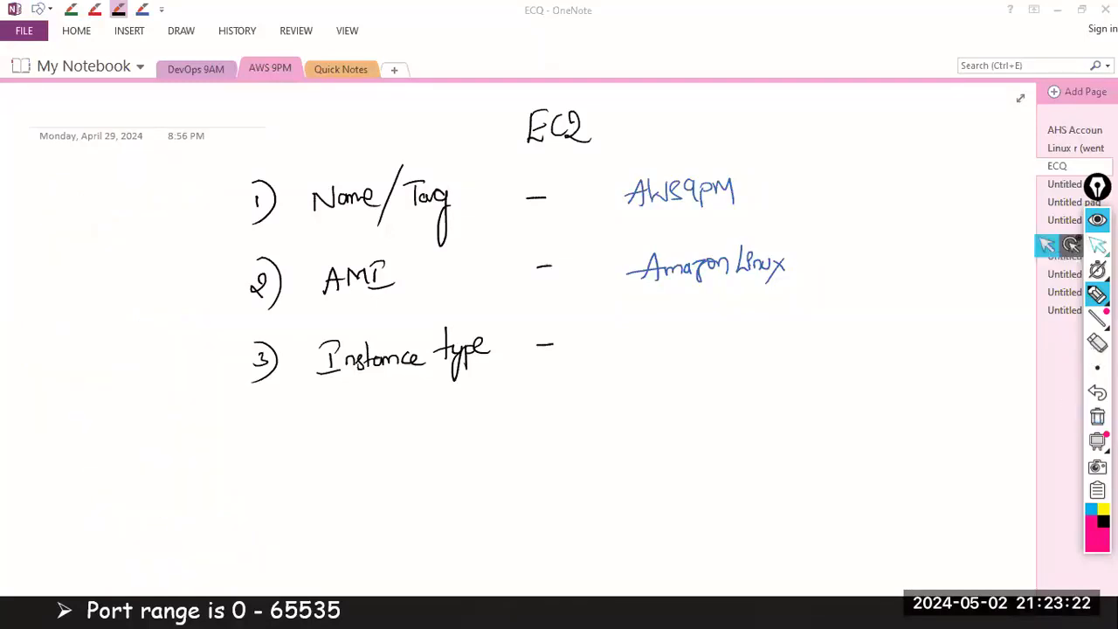
click(1097, 246)
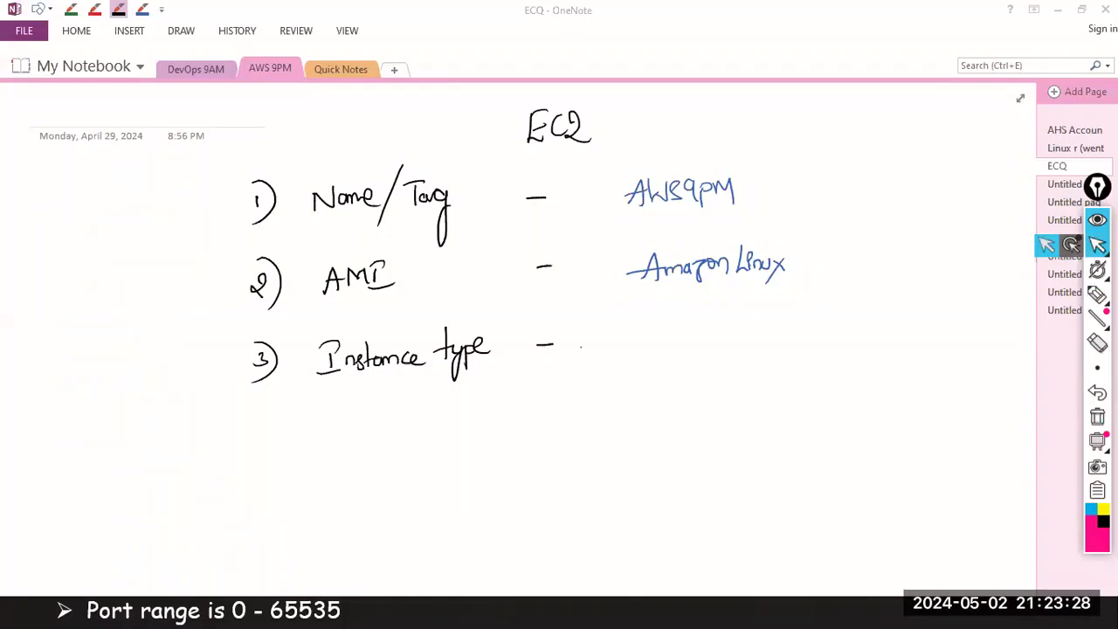
- Switch to the EC2 launch page in Chrome and examine the vCPU, memory and hourly pricing of the t2 and t3 instance types
key(alt+Tab)
key(alt+Tab)
key(alt+Tab)
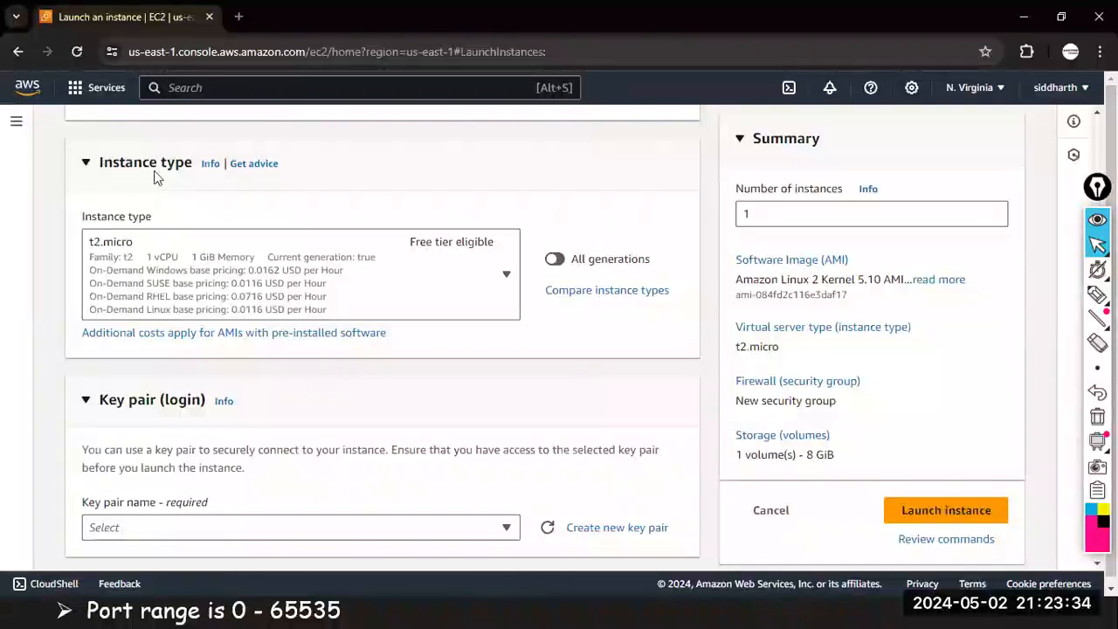
click(489, 276)
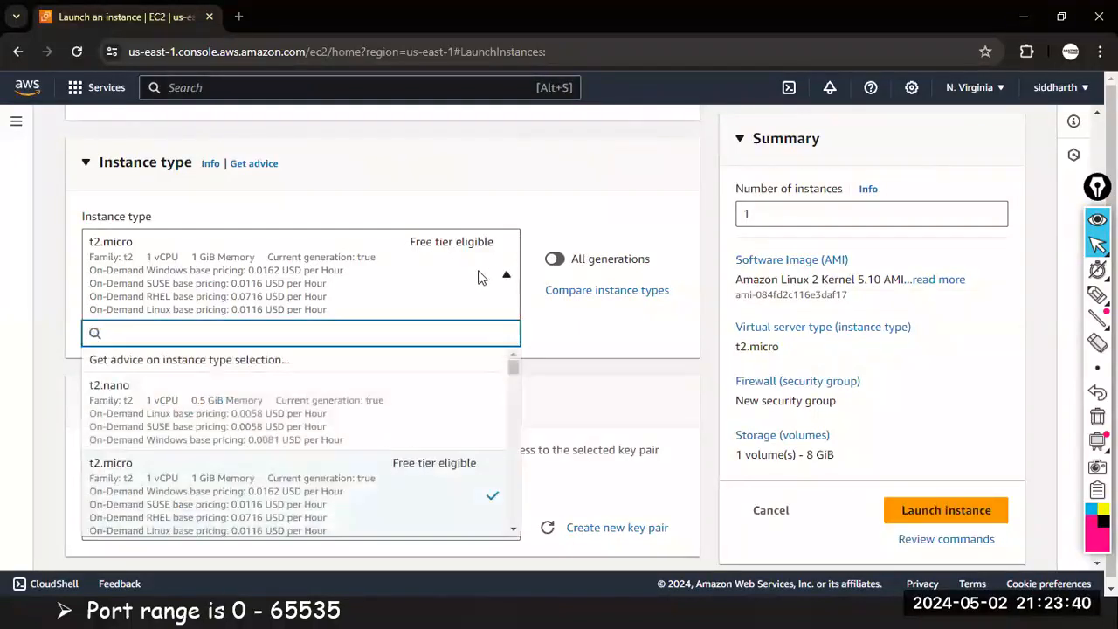
scroll(574, 252, down, 1)
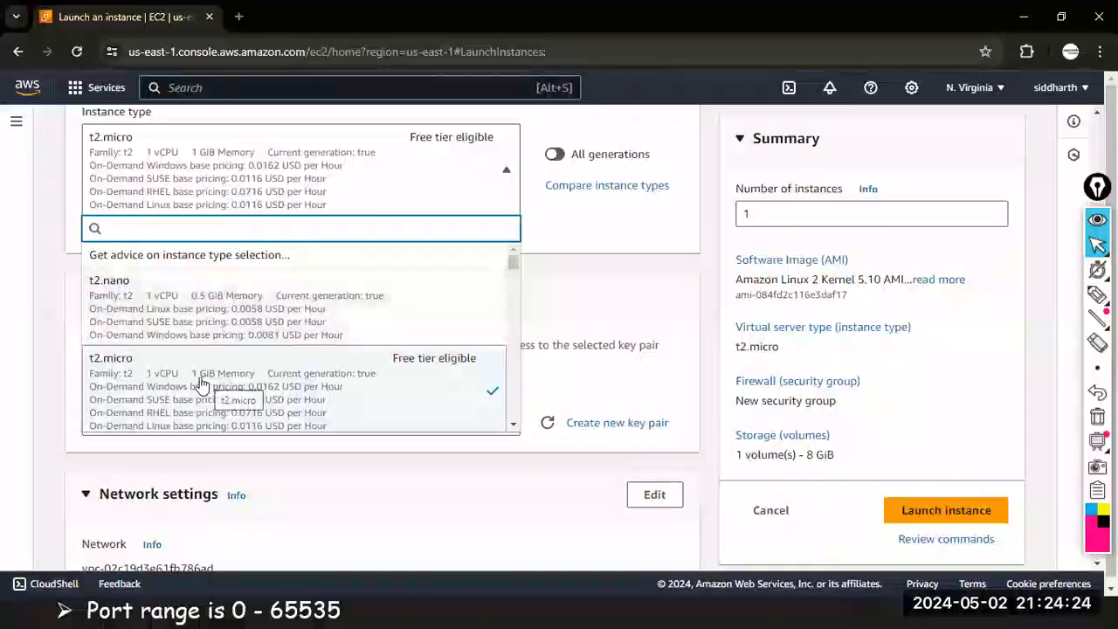
scroll(249, 353, down, 1)
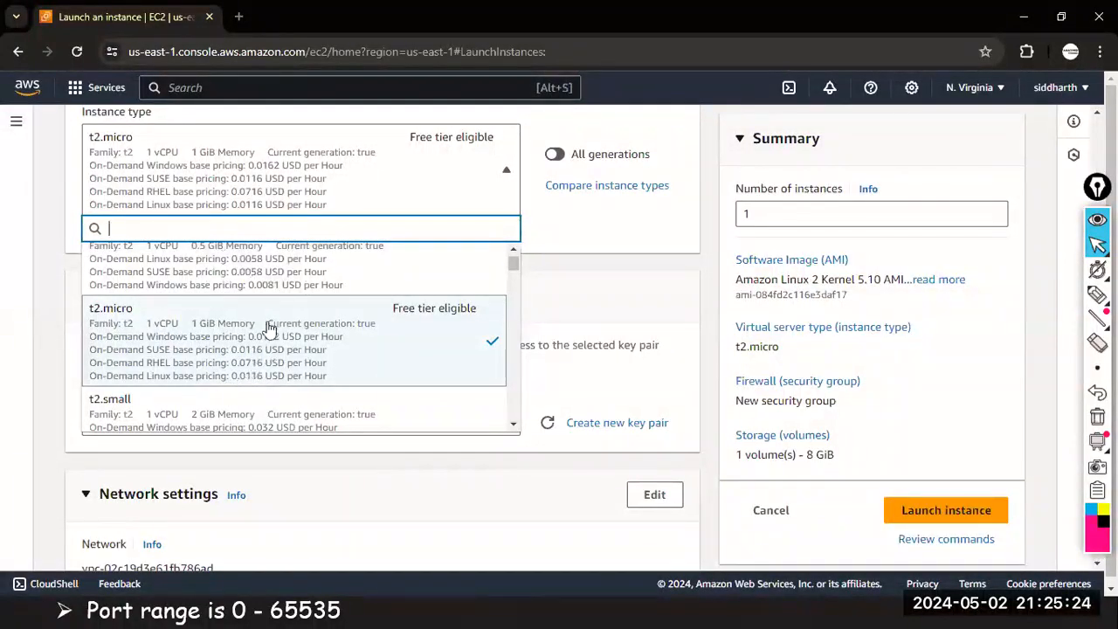
scroll(237, 364, down, 1)
scroll(101, 362, down, 1)
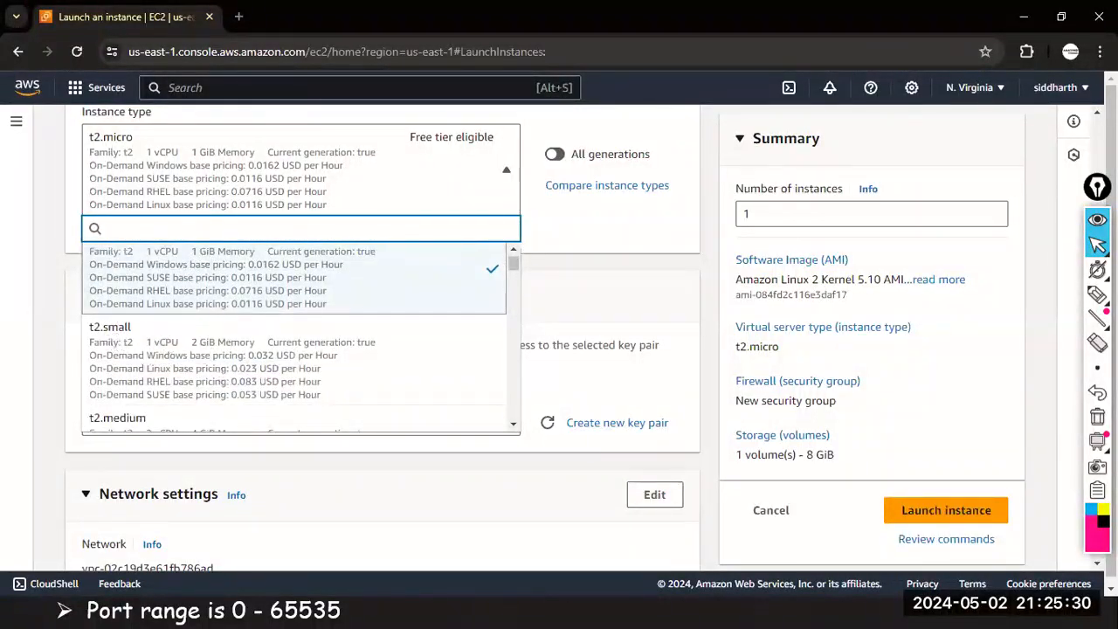
scroll(253, 332, down, 2)
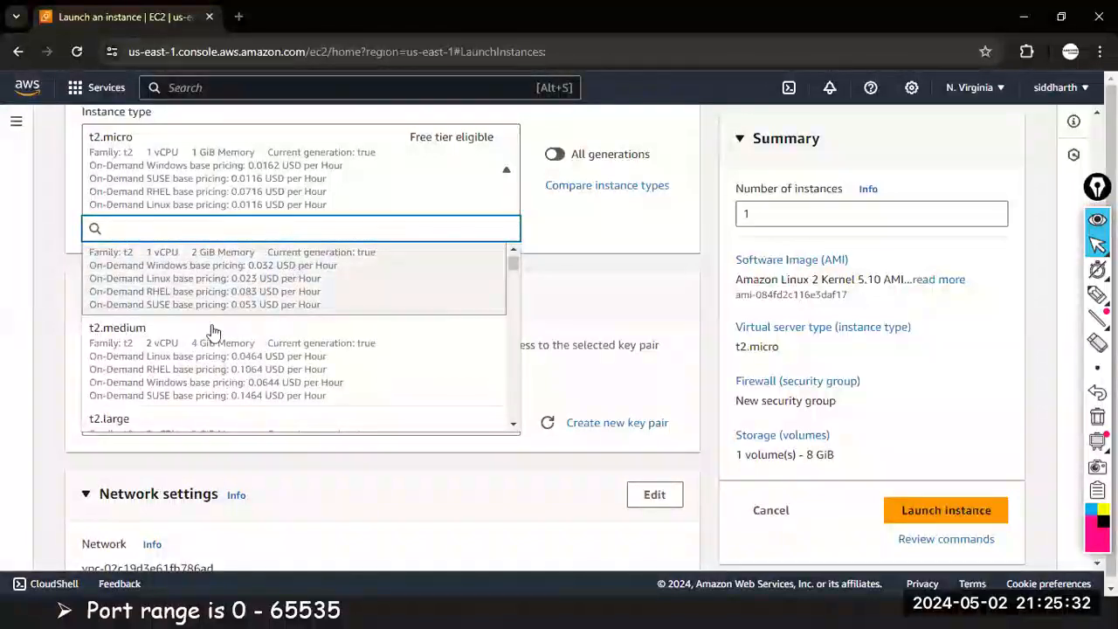
scroll(210, 362, down, 2)
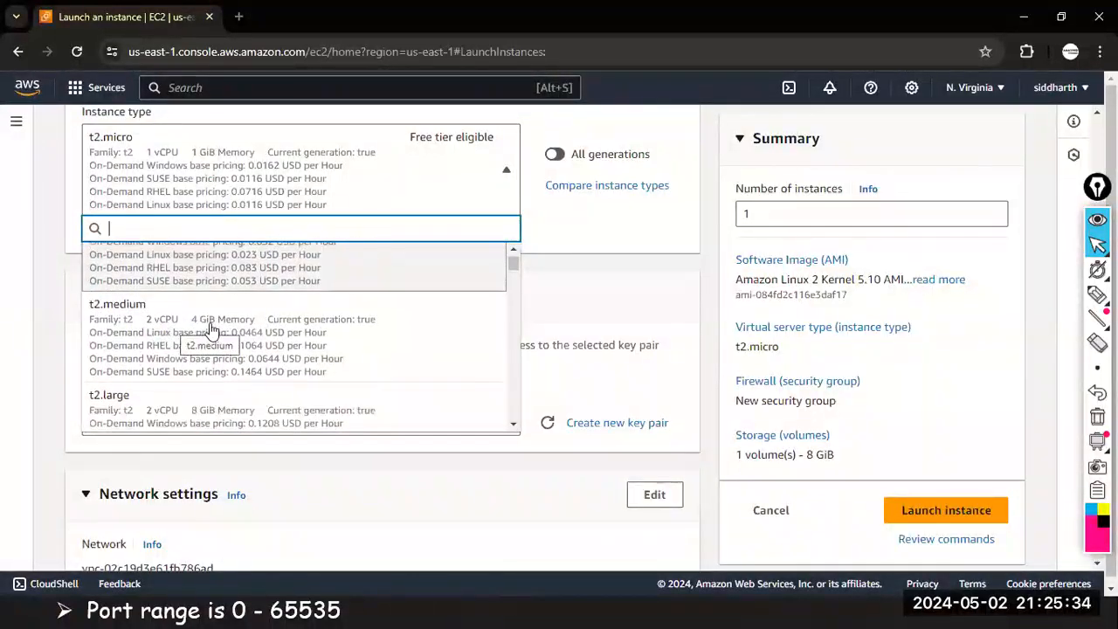
scroll(192, 341, down, 2)
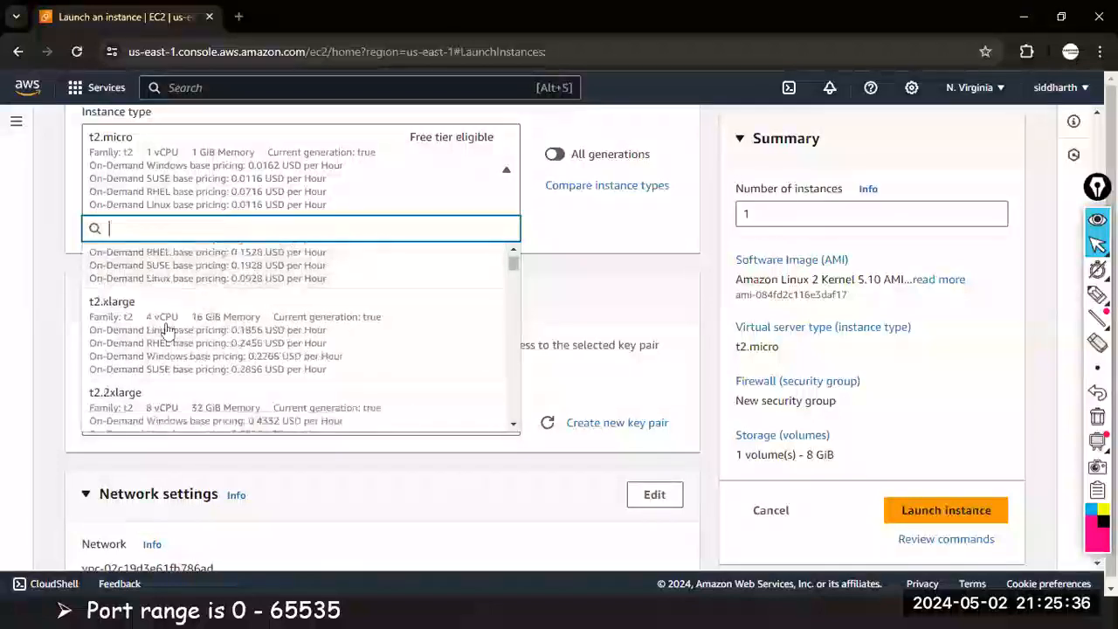
scroll(204, 383, down, 2)
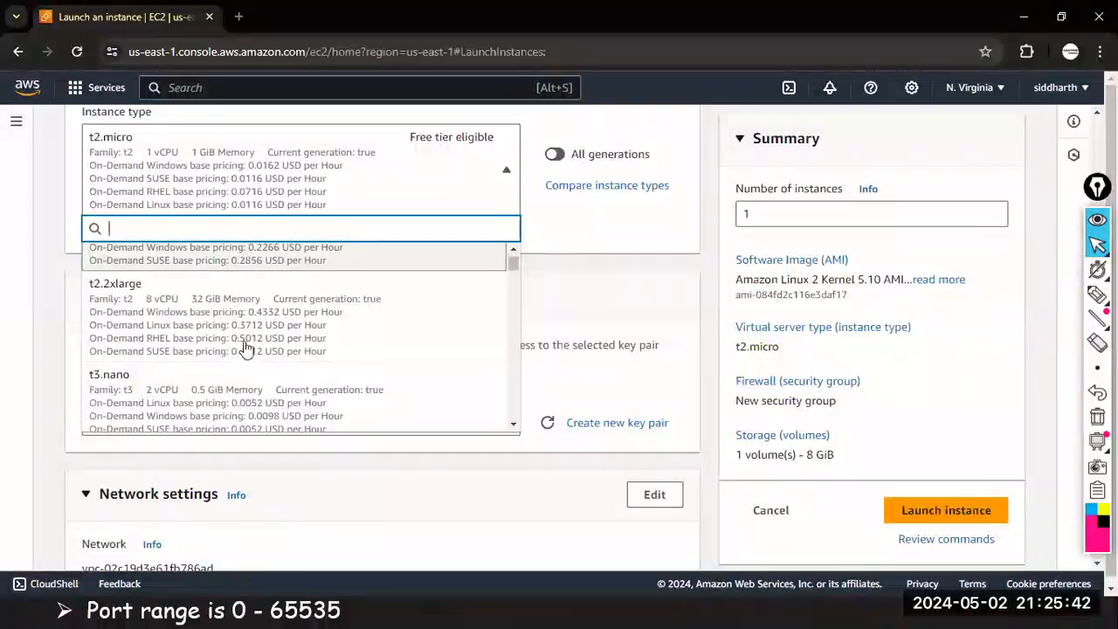
scroll(232, 372, down, 1)
scroll(188, 343, up, 1)
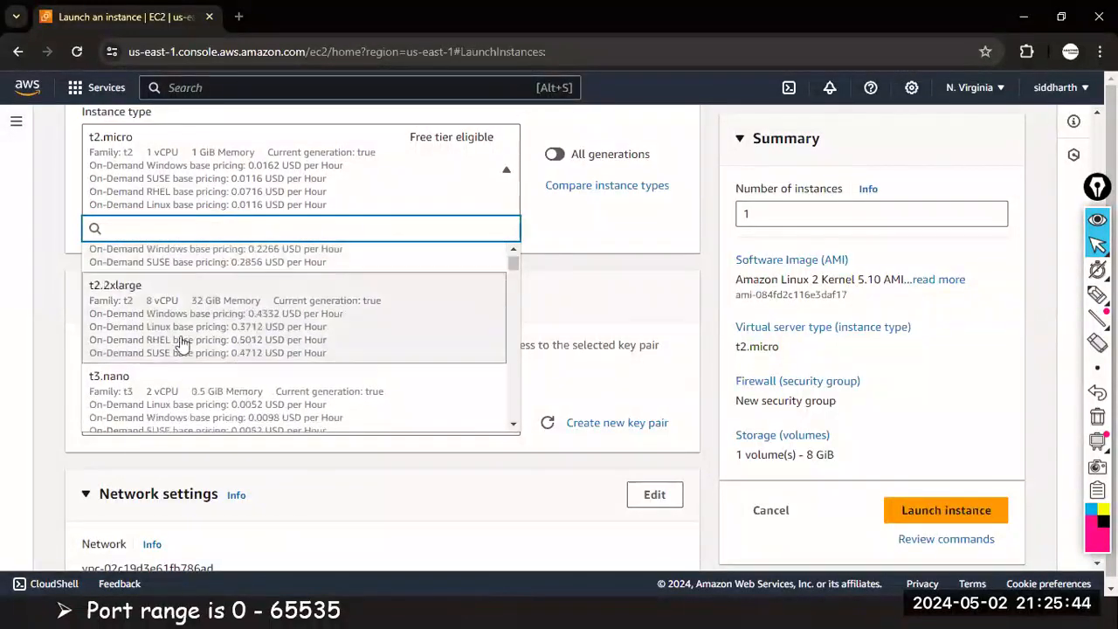
scroll(166, 367, down, 1)
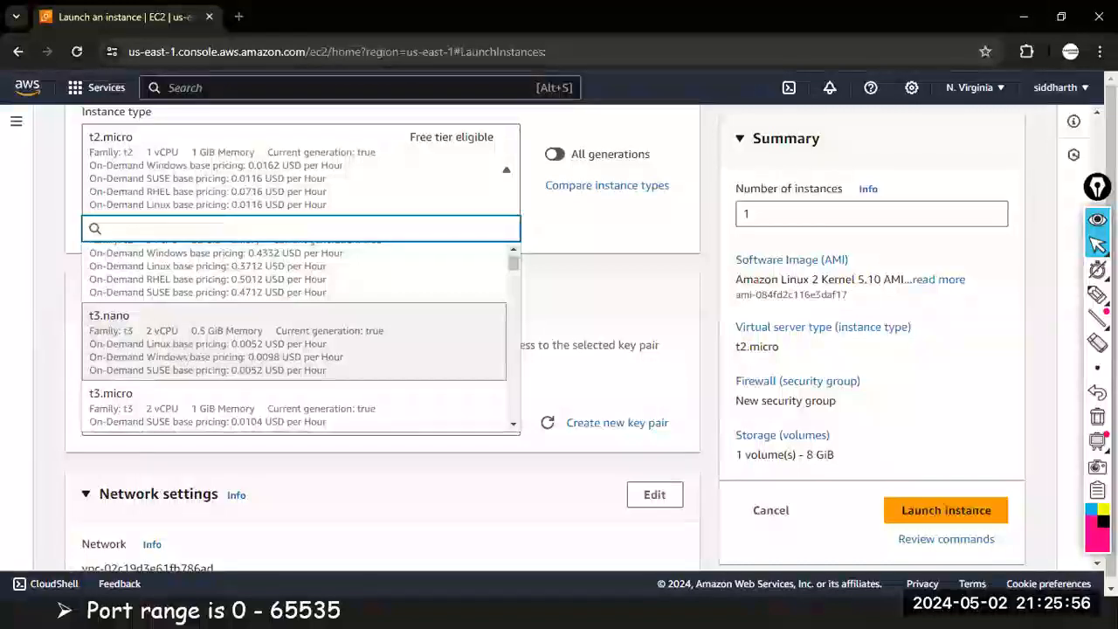
scroll(169, 343, down, 1)
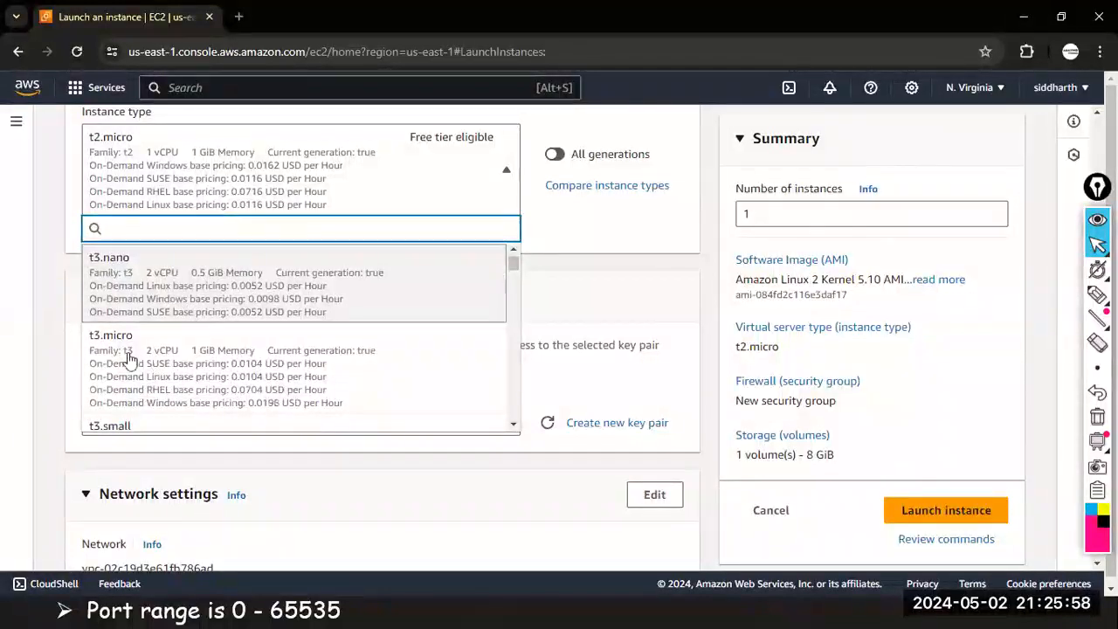
scroll(207, 358, down, 1)
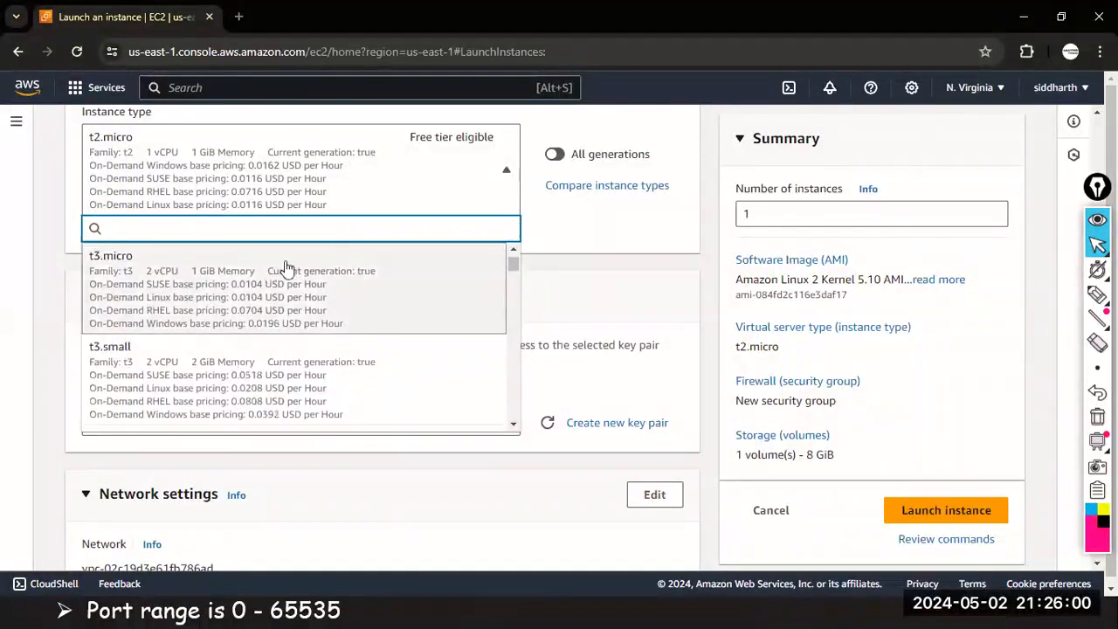
scroll(287, 268, down, 2)
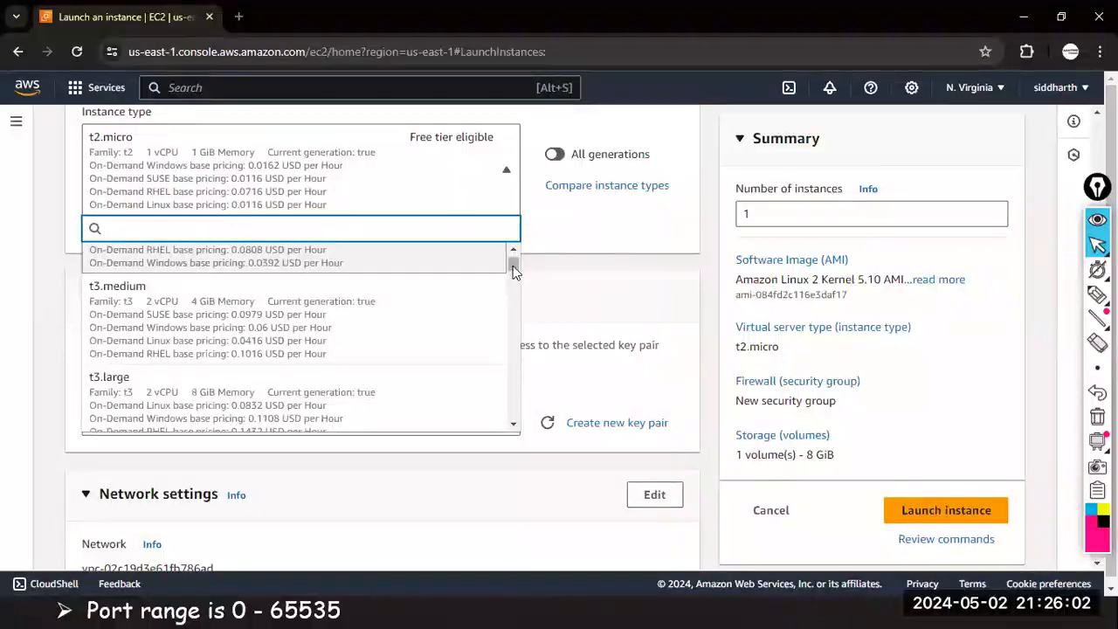
- Select x2idn.16xlarge as the instance type from the x2idn family near the end of the instance type list
drag(514, 271, 508, 406)
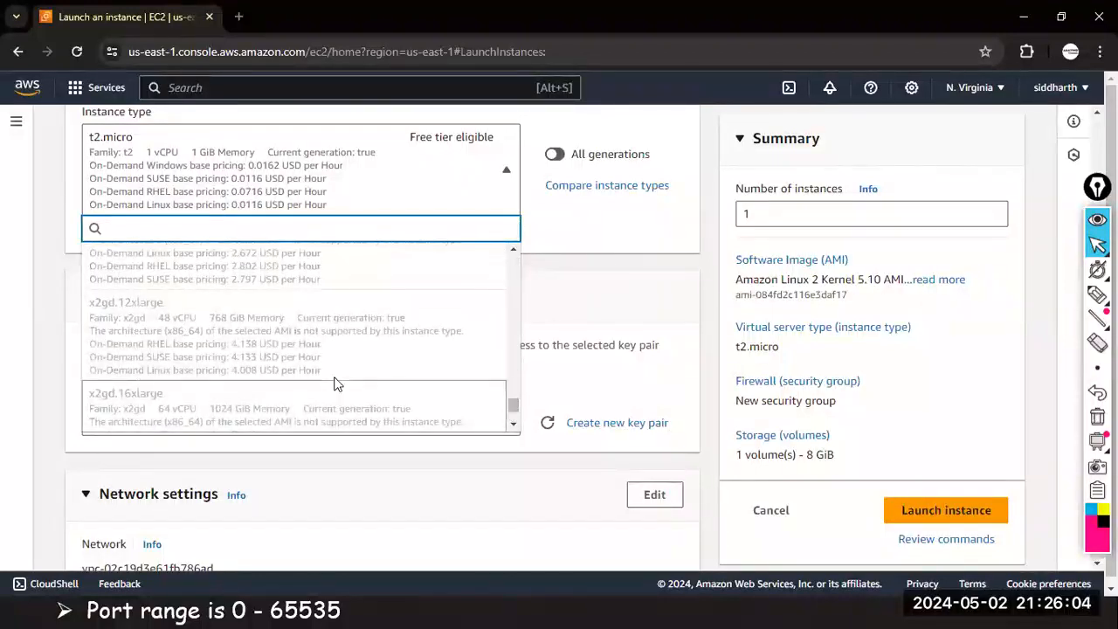
scroll(336, 385, down, 5)
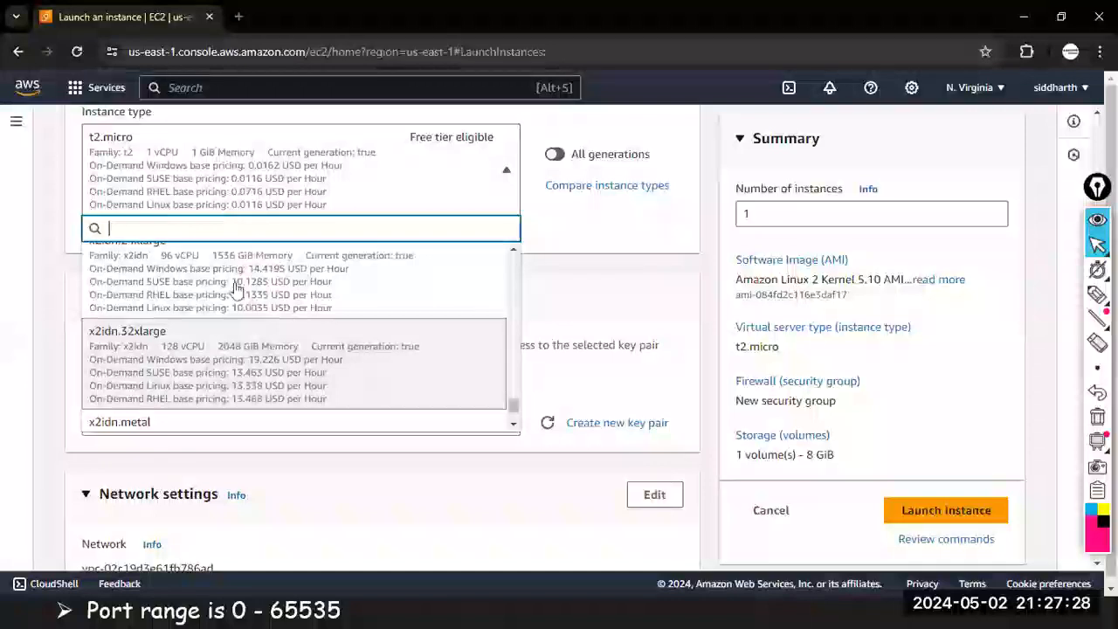
scroll(201, 319, up, 2)
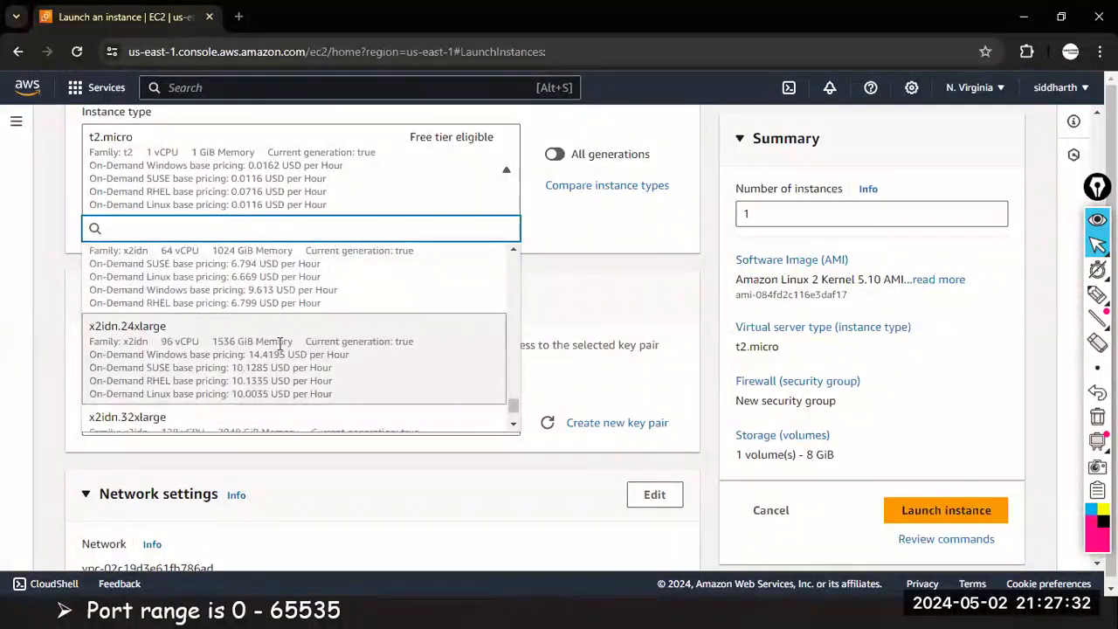
click(279, 345)
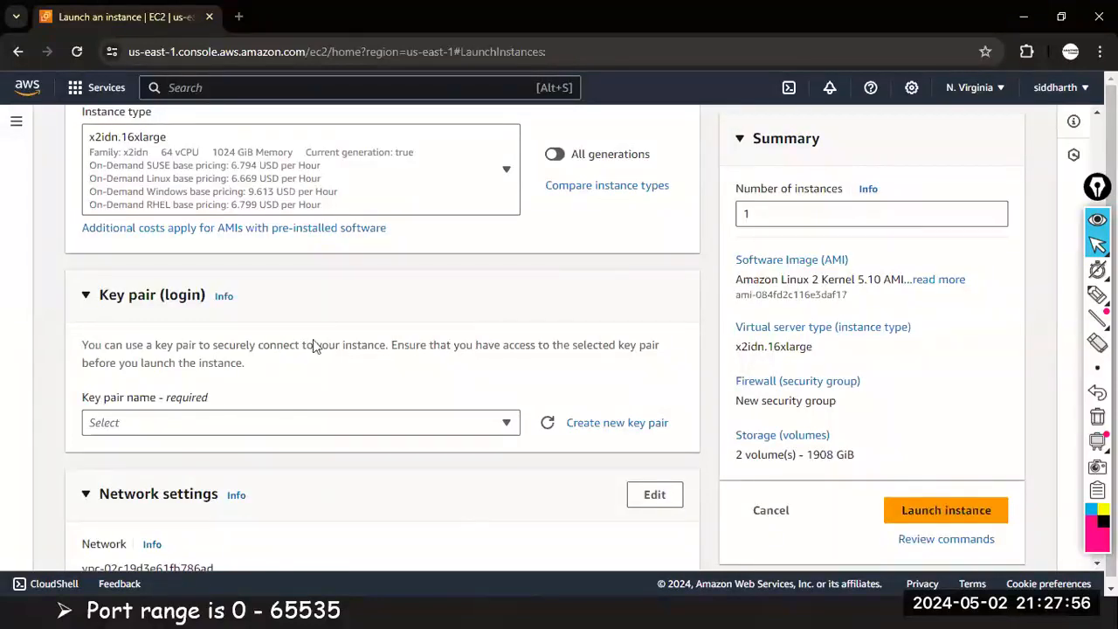
- Dismiss the open key pair list and the handwriting input box, and set the instance type to t2.micro
click(378, 425)
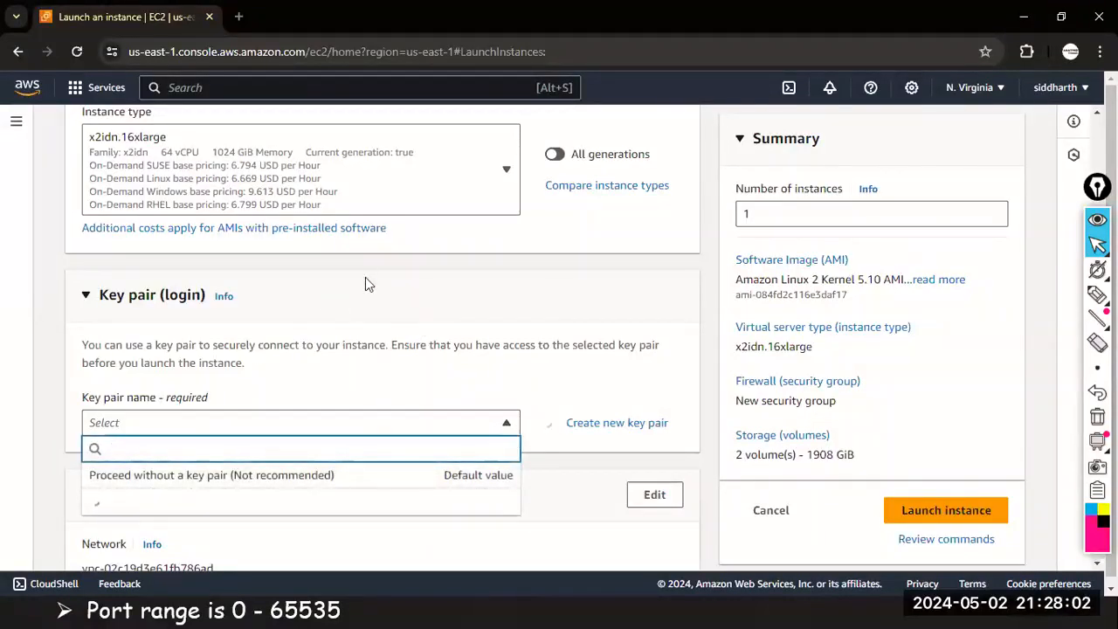
scroll(367, 288, up, 1)
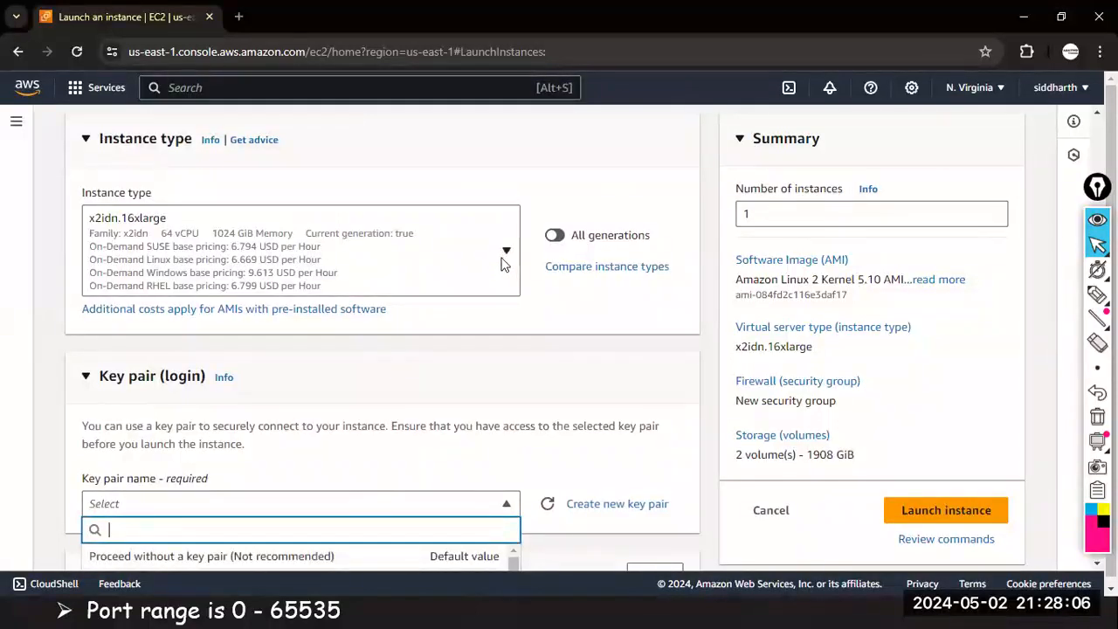
click(504, 255)
click(501, 259)
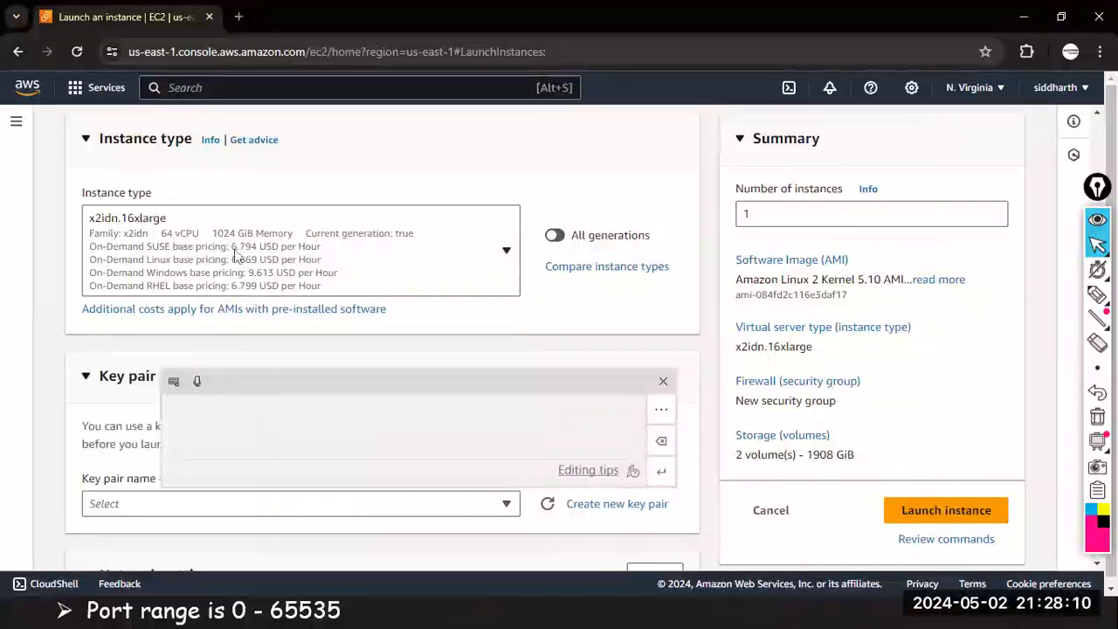
click(665, 382)
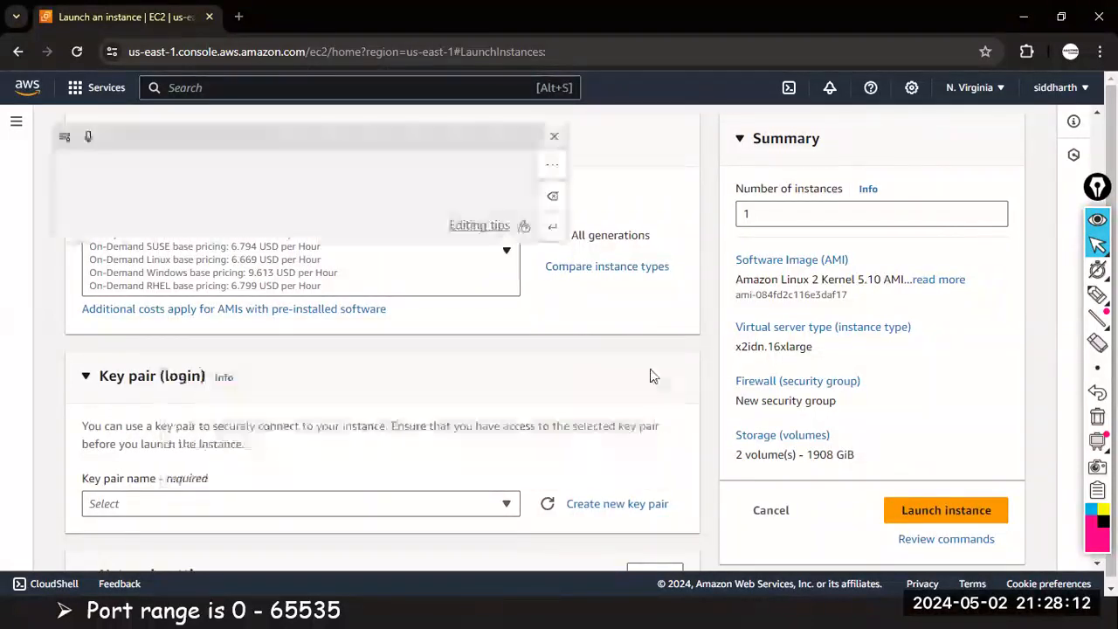
click(518, 254)
click(552, 139)
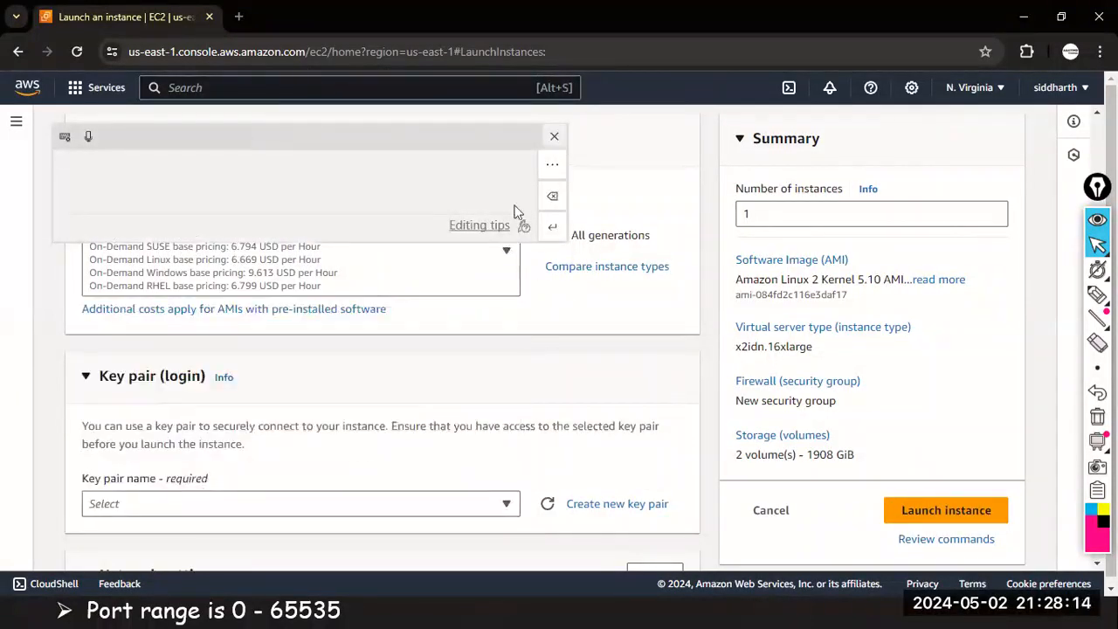
click(480, 256)
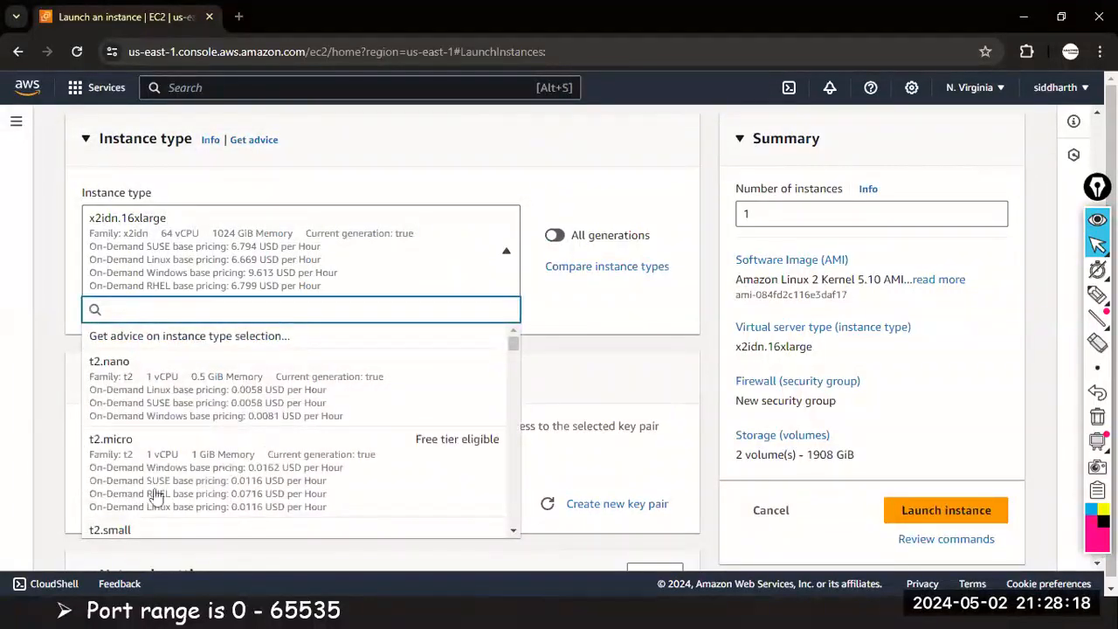
click(272, 471)
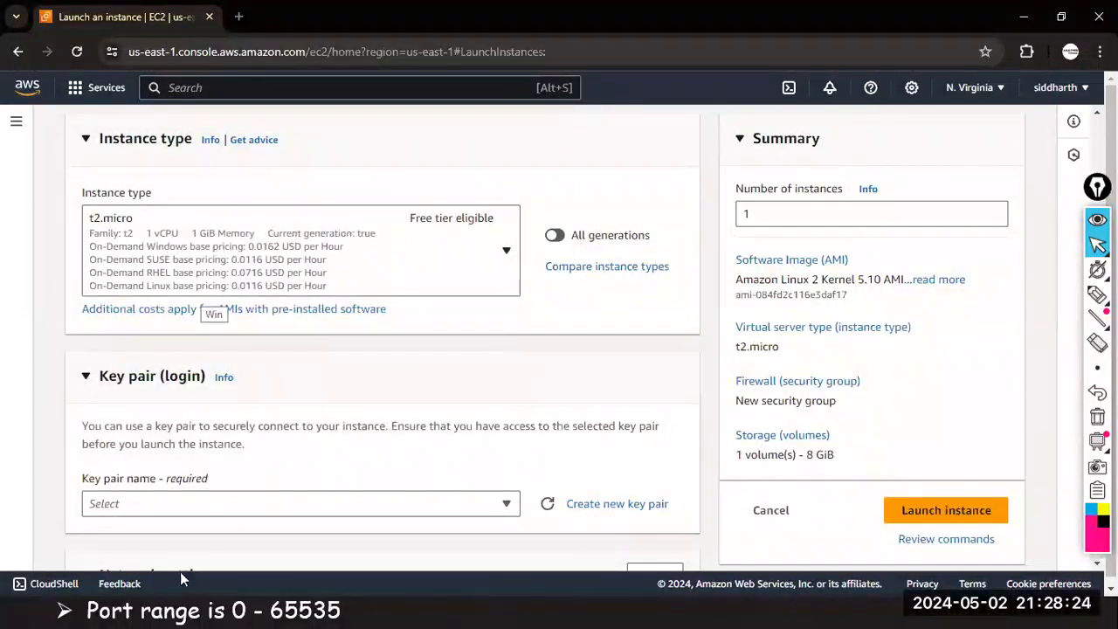
- Switch to OneNote and handwrite "t2.micro (1,1)" in blue beside item 3, Instance type
key(super+d)
click(140, 612)
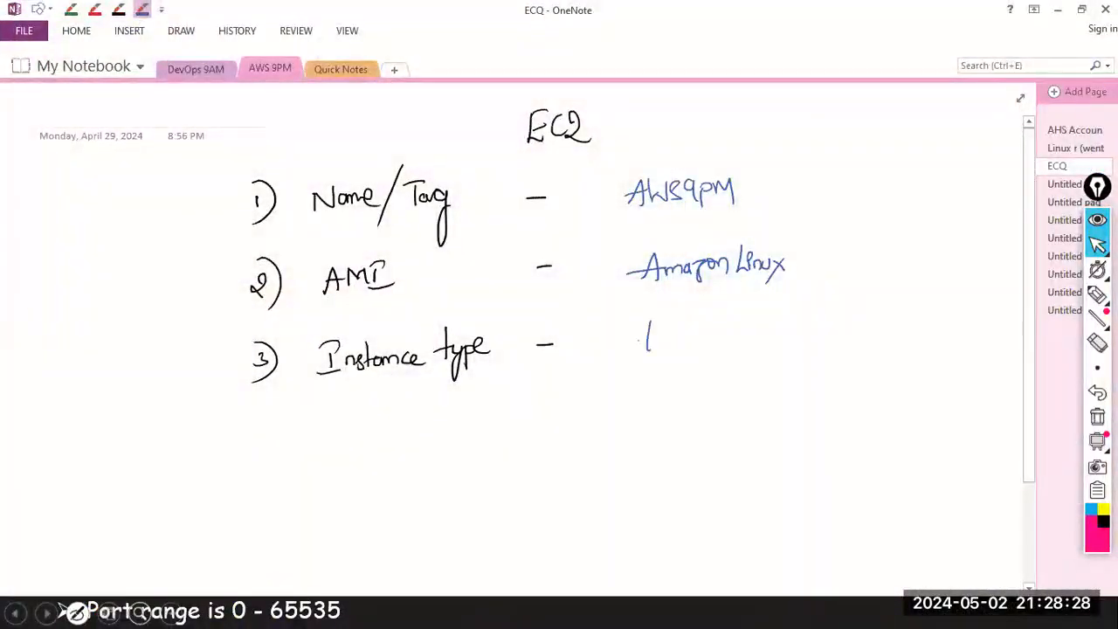
drag(669, 341, 689, 347)
drag(693, 342, 694, 347)
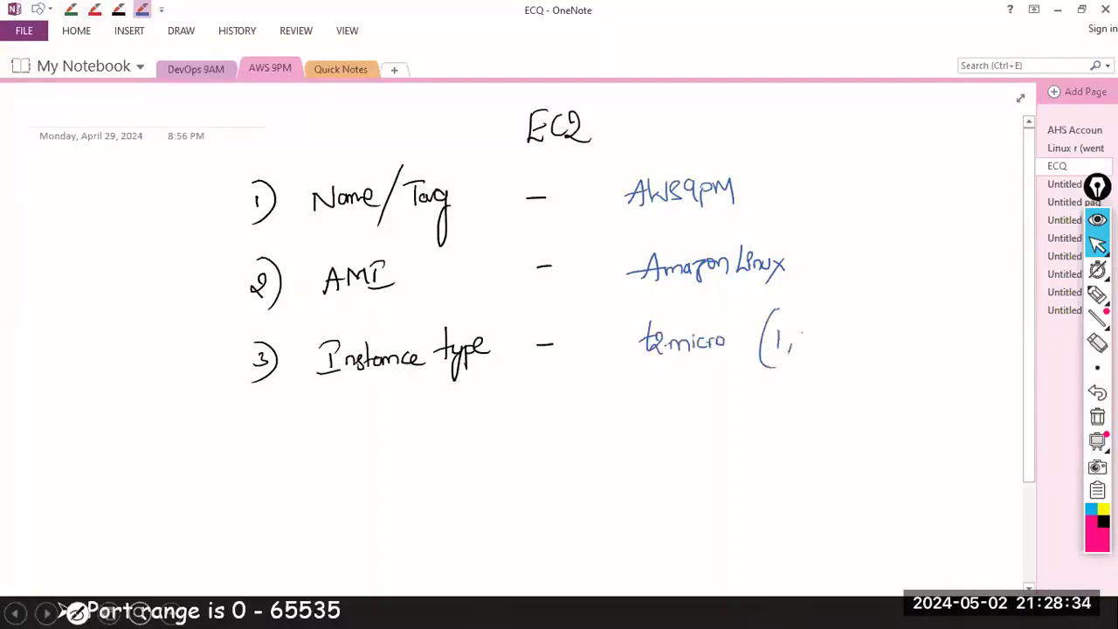
- Handwrite item 4, "Key pair" followed by a dash, in black below the Instance type row
click(118, 8)
drag(257, 421, 271, 432)
drag(254, 408, 252, 463)
drag(340, 431, 360, 441)
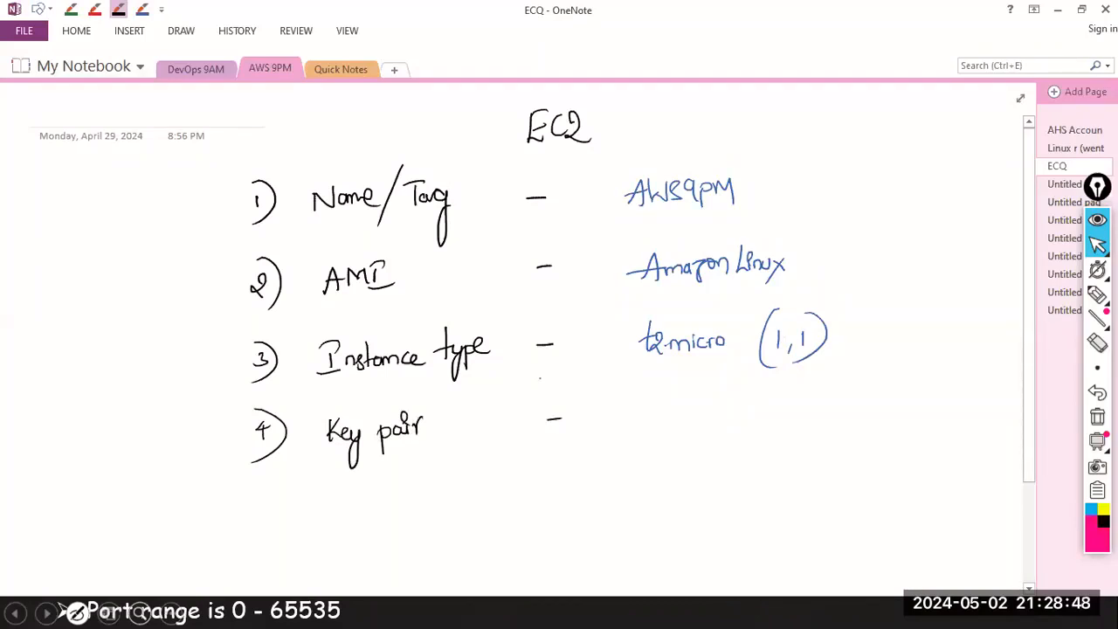
- Switch back to the EC2 launch page in Chrome, check the existing key pairs, and start a new RSA key pair named AWS9PM
key(alt+Tab)
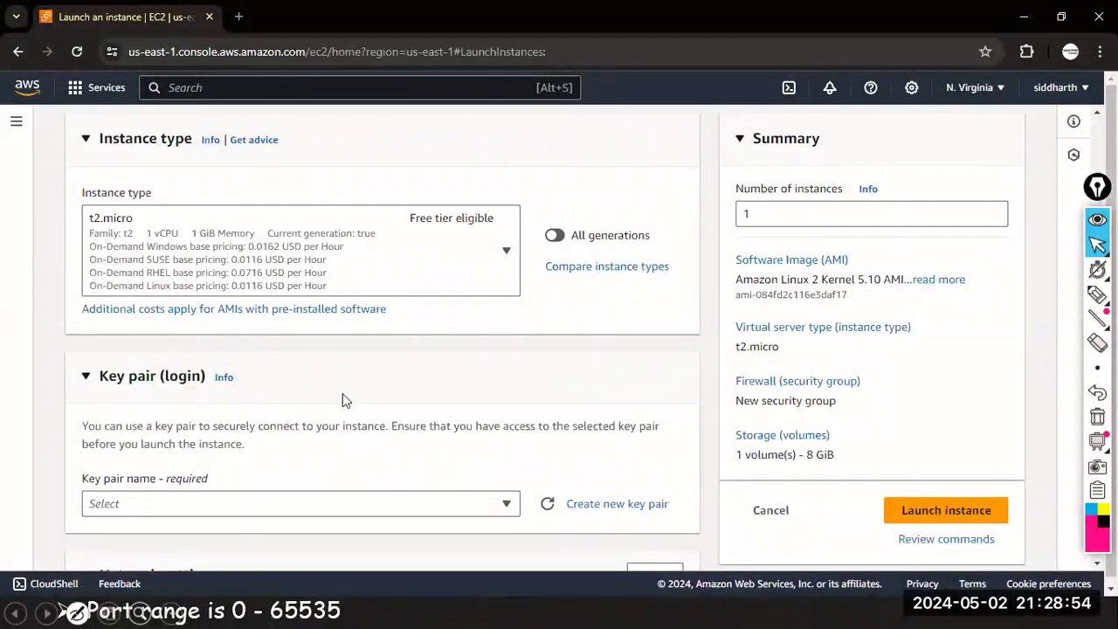
scroll(367, 340, down, 1)
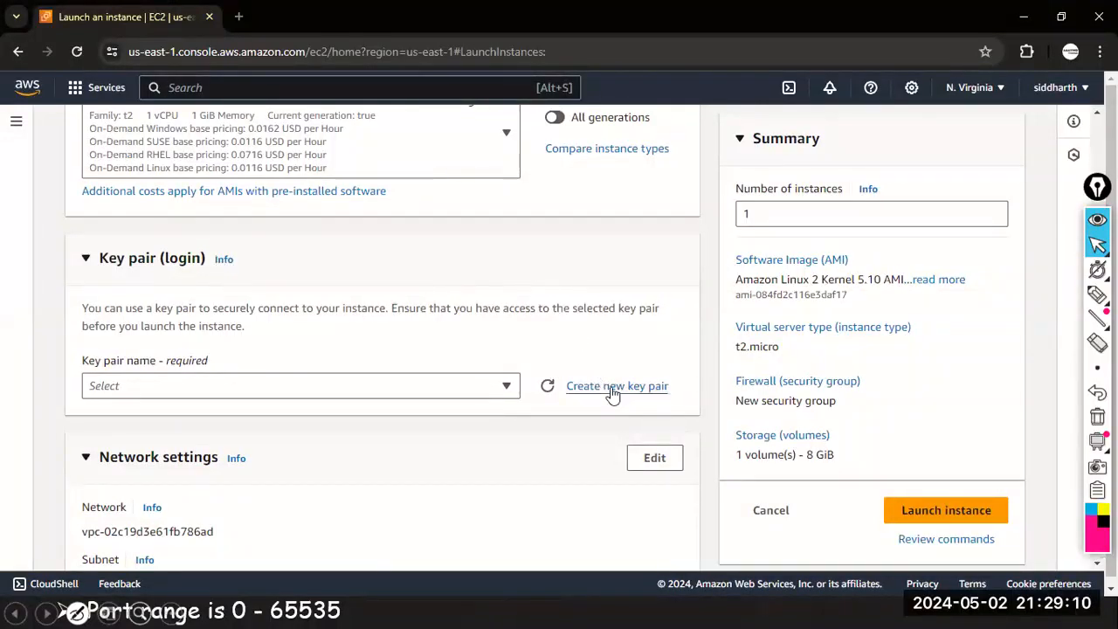
click(503, 388)
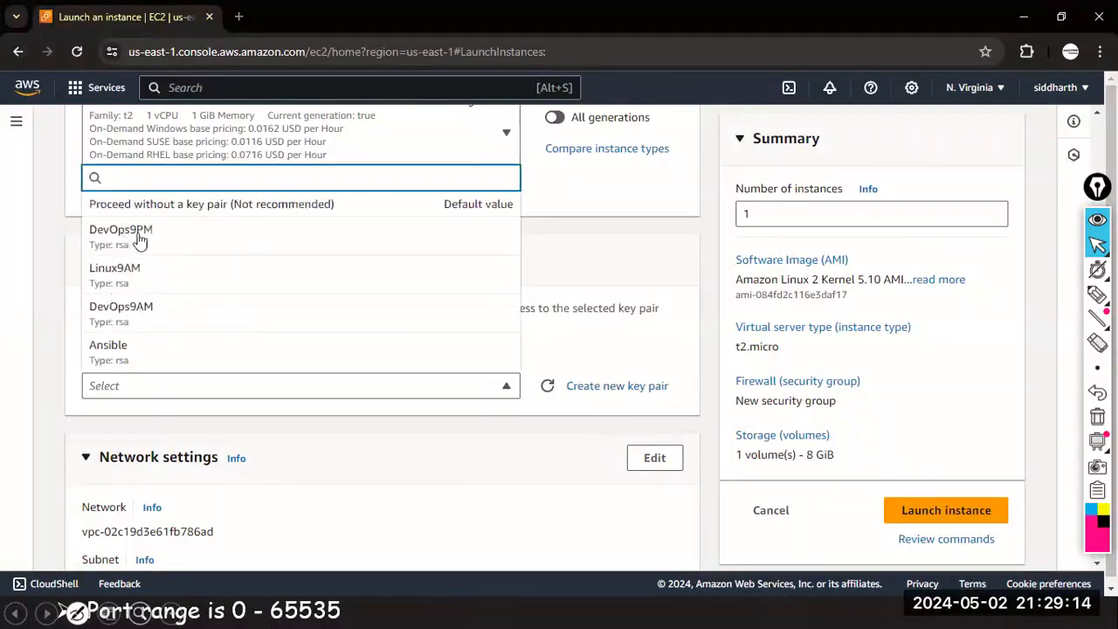
click(60, 354)
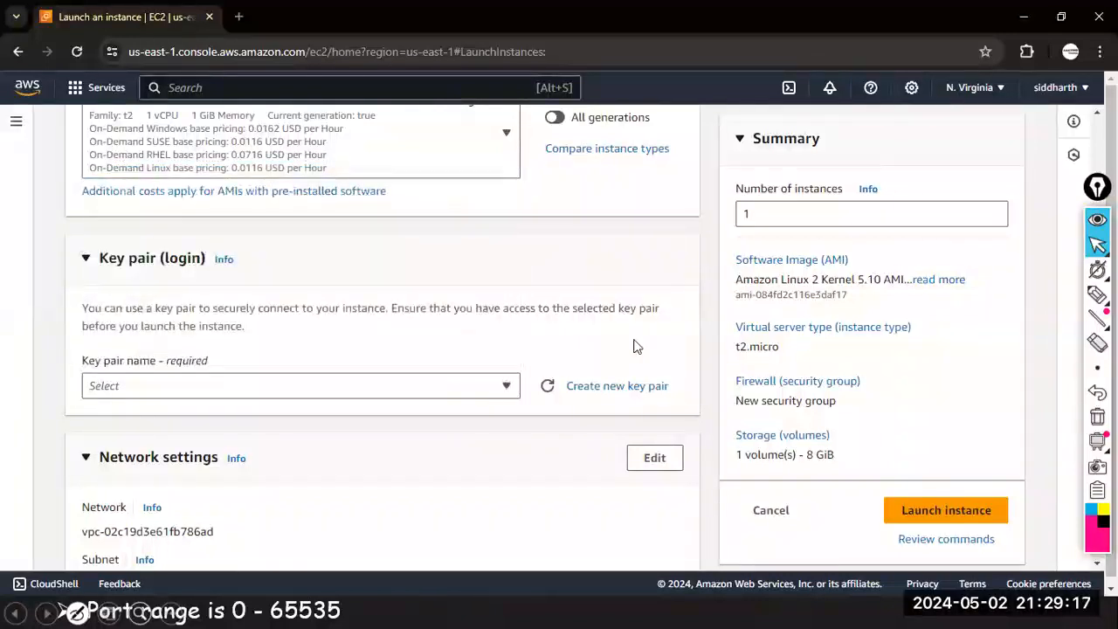
click(610, 392)
click(389, 237)
text(AWS9PM)
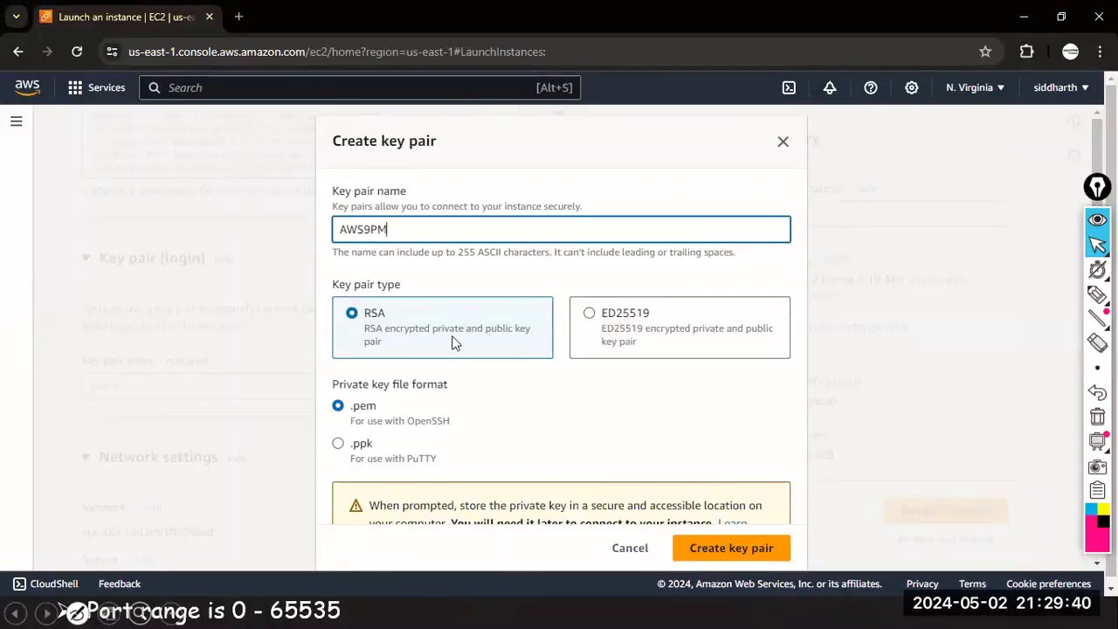
click(592, 319)
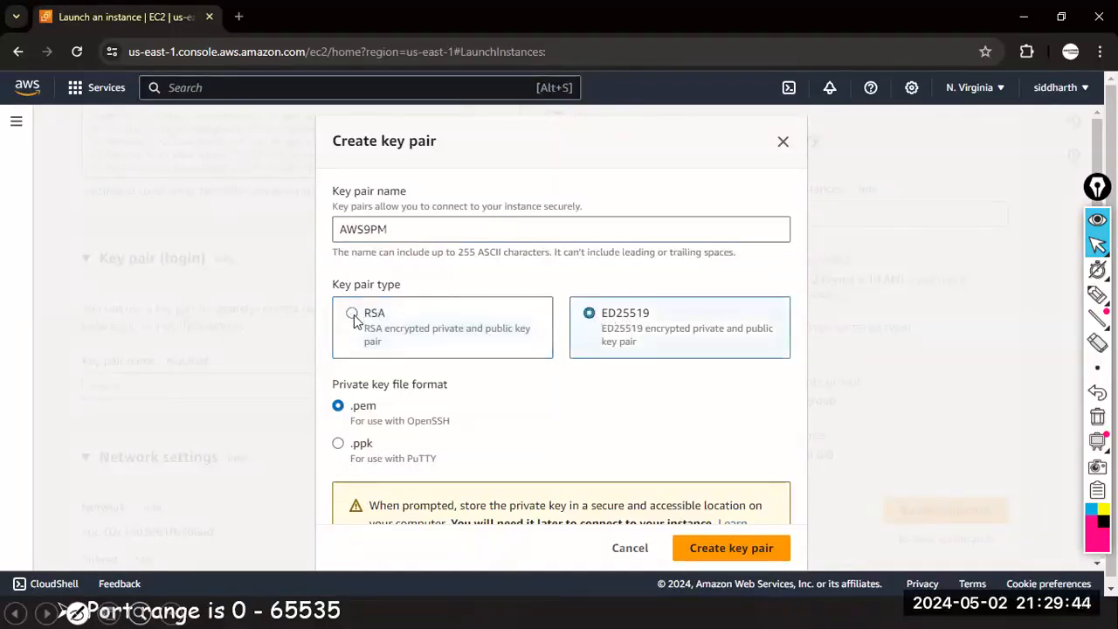
click(367, 319)
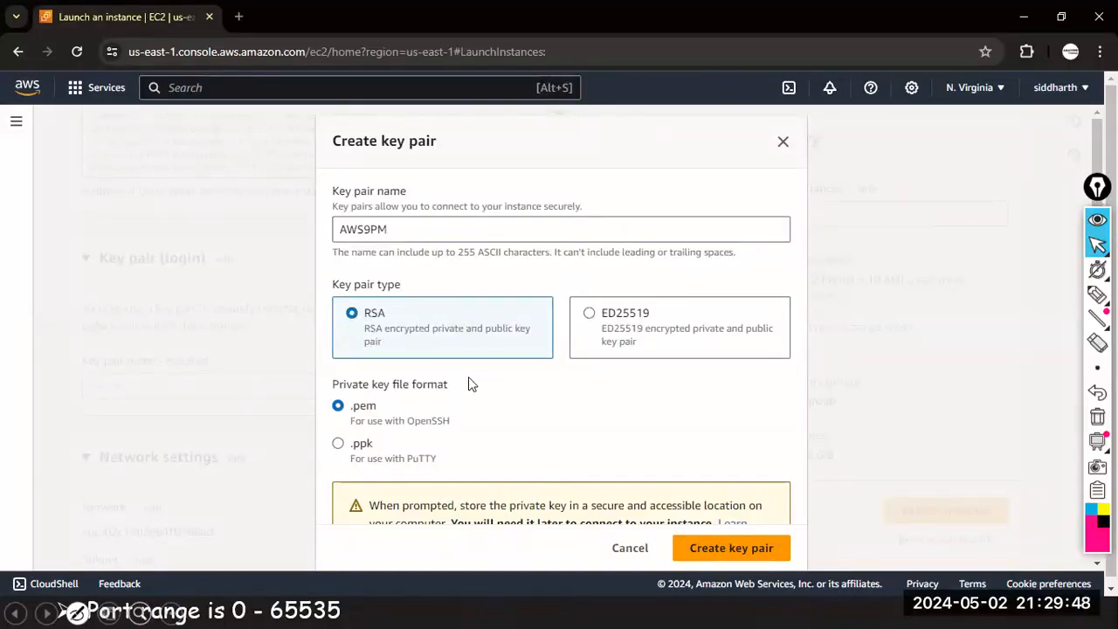
- Handwrite example file extensions such as jpg and pdf in pink ink beside the Create key pair dialog, and clear the ink
scroll(511, 290, down, 1)
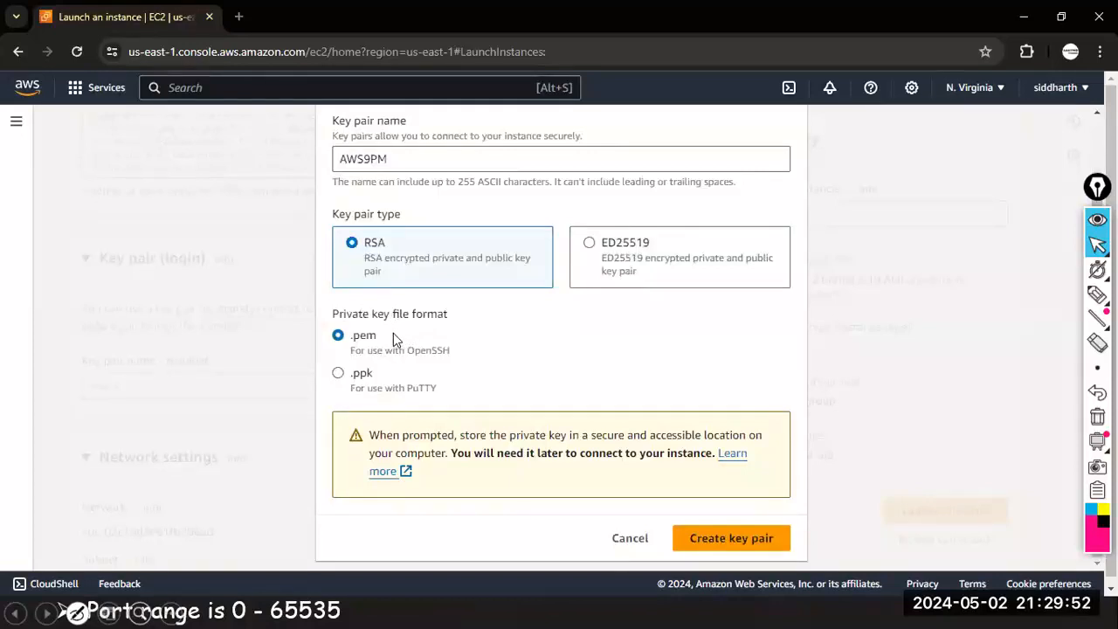
click(1093, 295)
drag(897, 240, 892, 278)
mouse_move(914, 247)
mouse_down()
mouse_move(914, 275)
mouse_move(931, 275)
mouse_up()
drag(903, 322, 903, 337)
drag(904, 316, 971, 306)
mouse_move(918, 364)
mouse_down()
mouse_move(922, 405)
mouse_move(947, 375)
mouse_move(950, 390)
mouse_move(944, 357)
mouse_move(966, 398)
mouse_up()
drag(910, 430, 916, 429)
mouse_move(935, 427)
mouse_down()
mouse_move(968, 428)
mouse_move(987, 403)
mouse_up()
mouse_move(940, 461)
mouse_down()
mouse_move(991, 457)
mouse_move(1001, 441)
mouse_up()
drag(956, 251, 994, 247)
drag(972, 325, 1013, 322)
click(1097, 418)
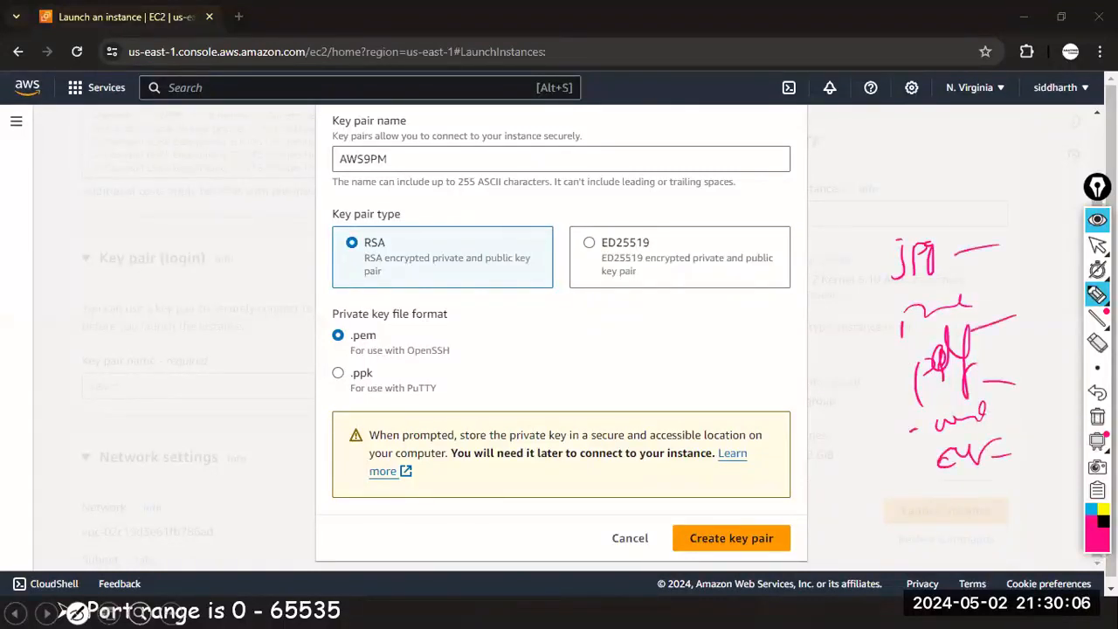
click(1089, 251)
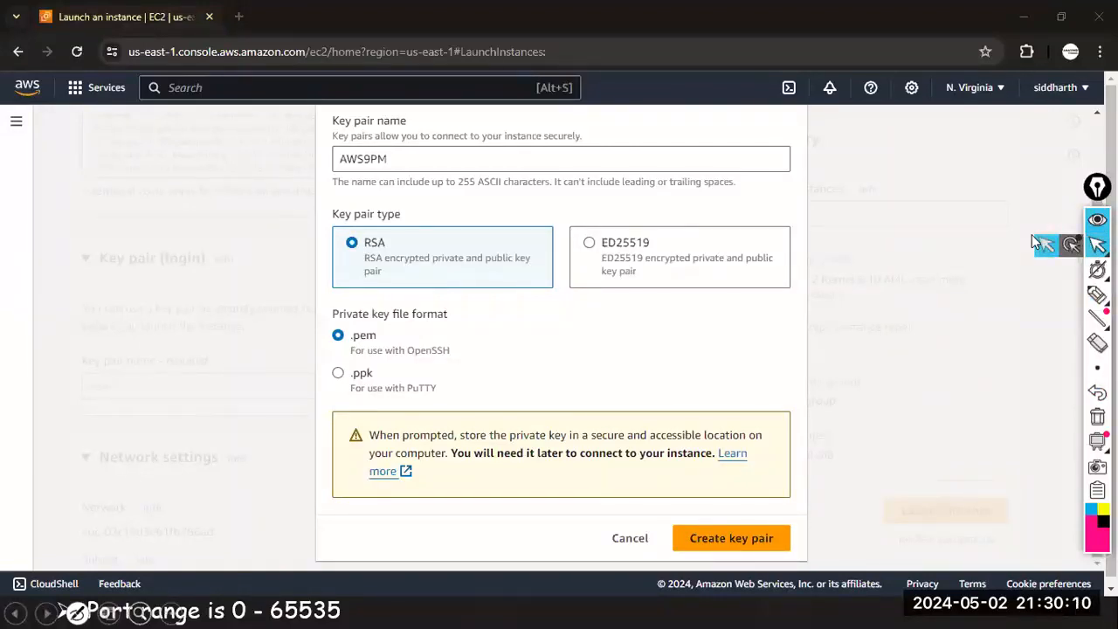
- Set the private key file format of the new key pair to .ppk
click(345, 379)
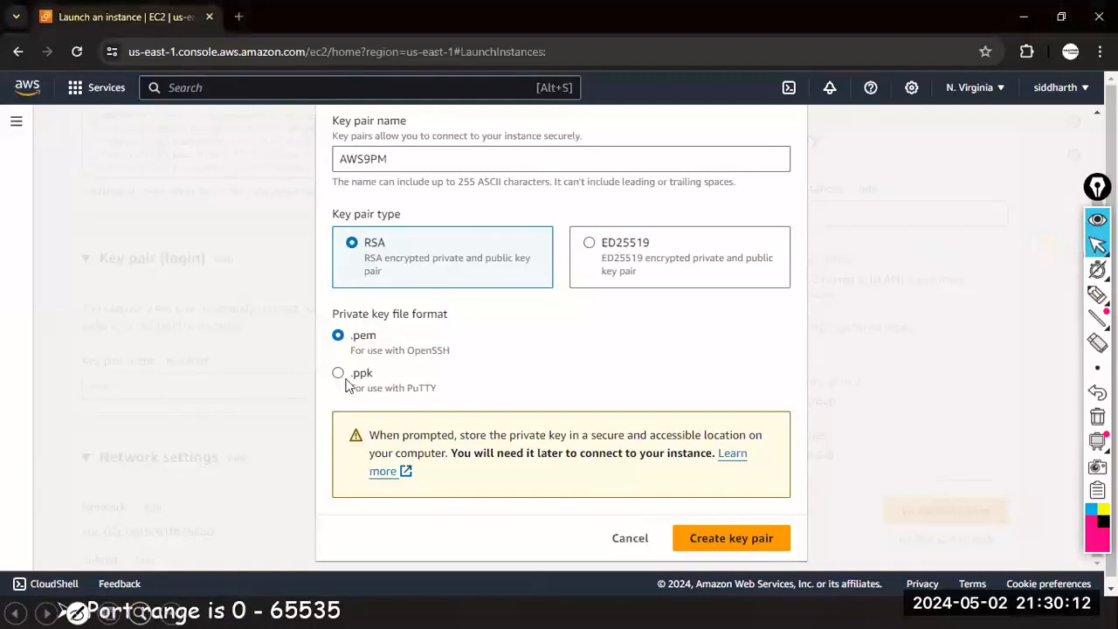
click(348, 384)
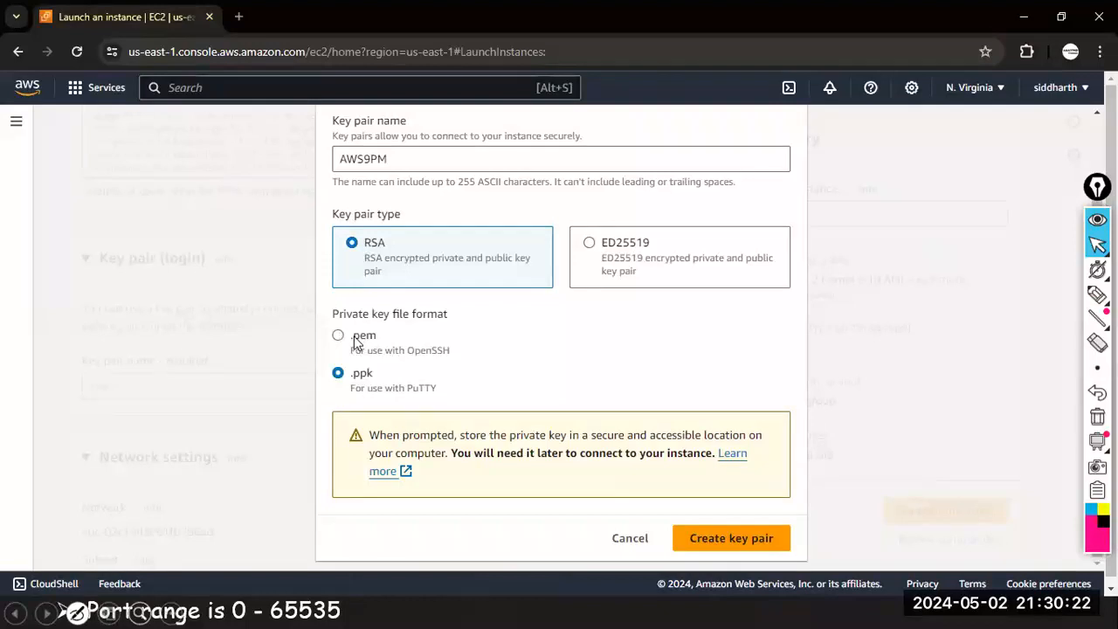
- Tick and circle the .pem and .ppk format options in pink ink, and clear the ink
click(1097, 294)
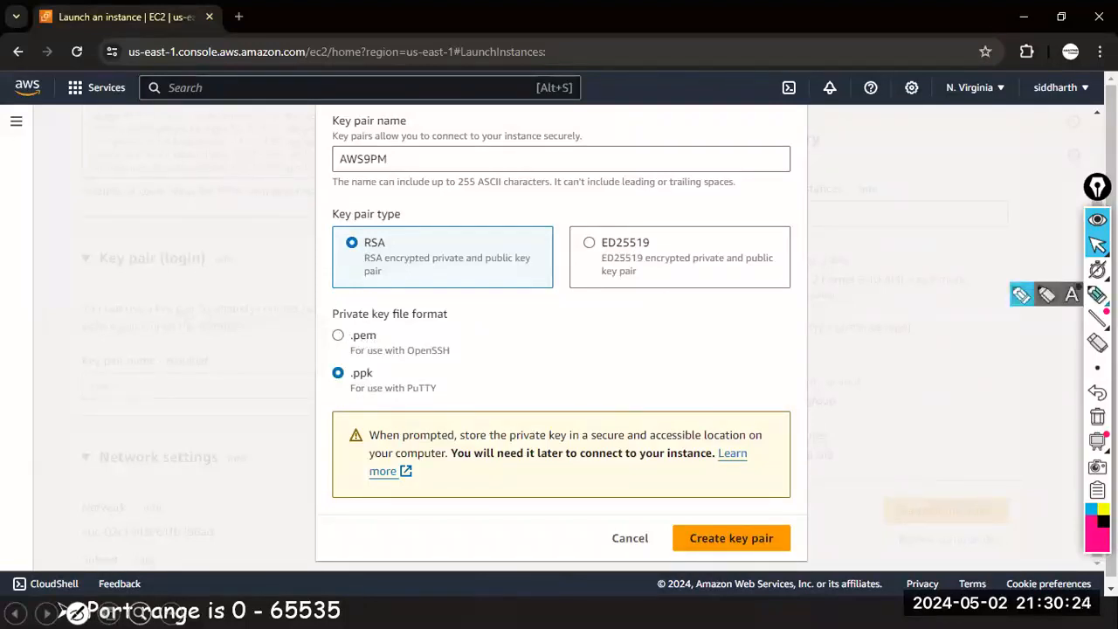
drag(367, 341, 400, 331)
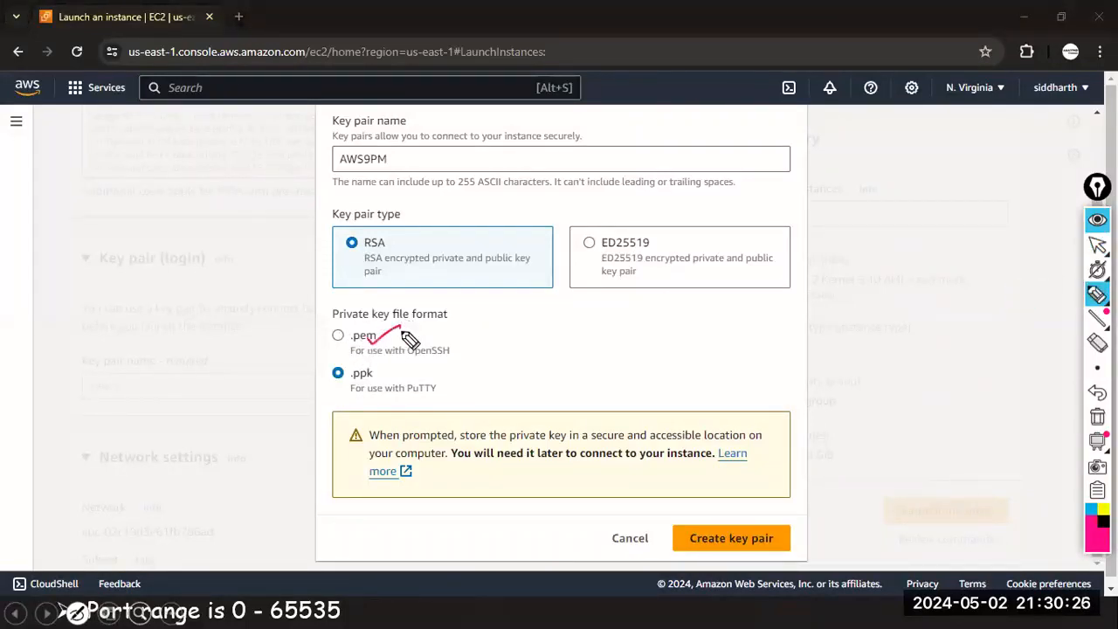
mouse_move(328, 375)
mouse_down()
mouse_move(412, 367)
mouse_move(380, 330)
mouse_up()
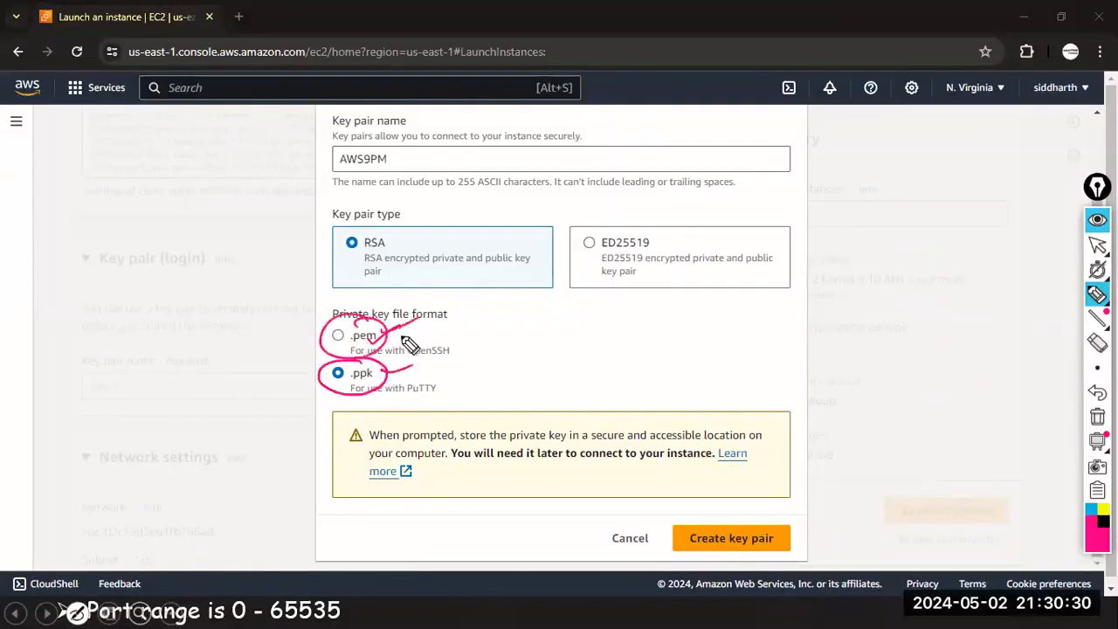
click(1097, 417)
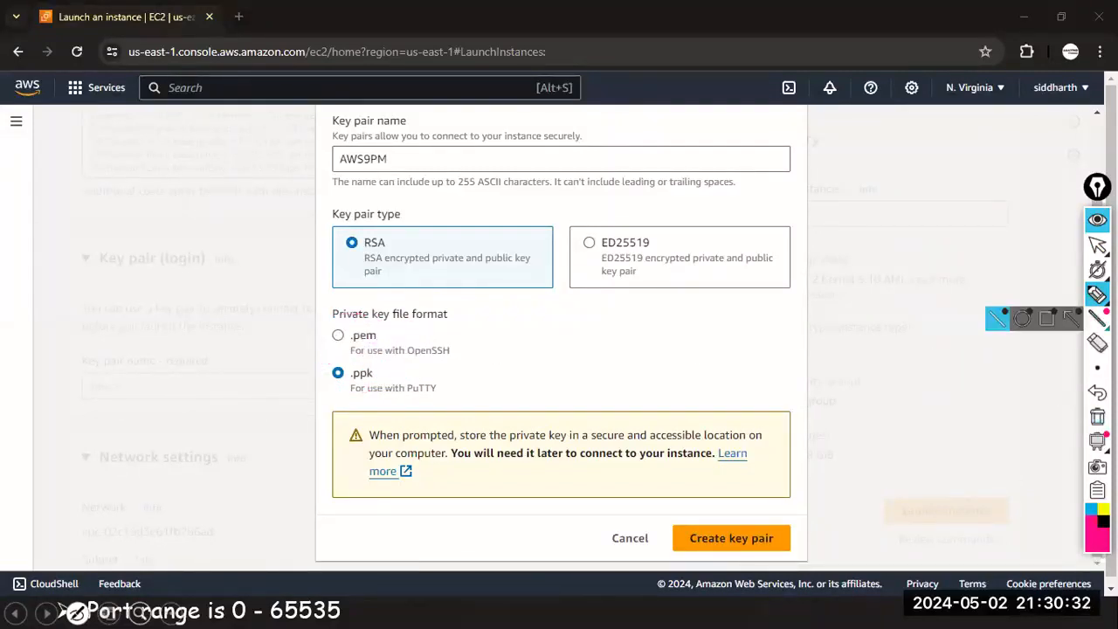
click(1097, 246)
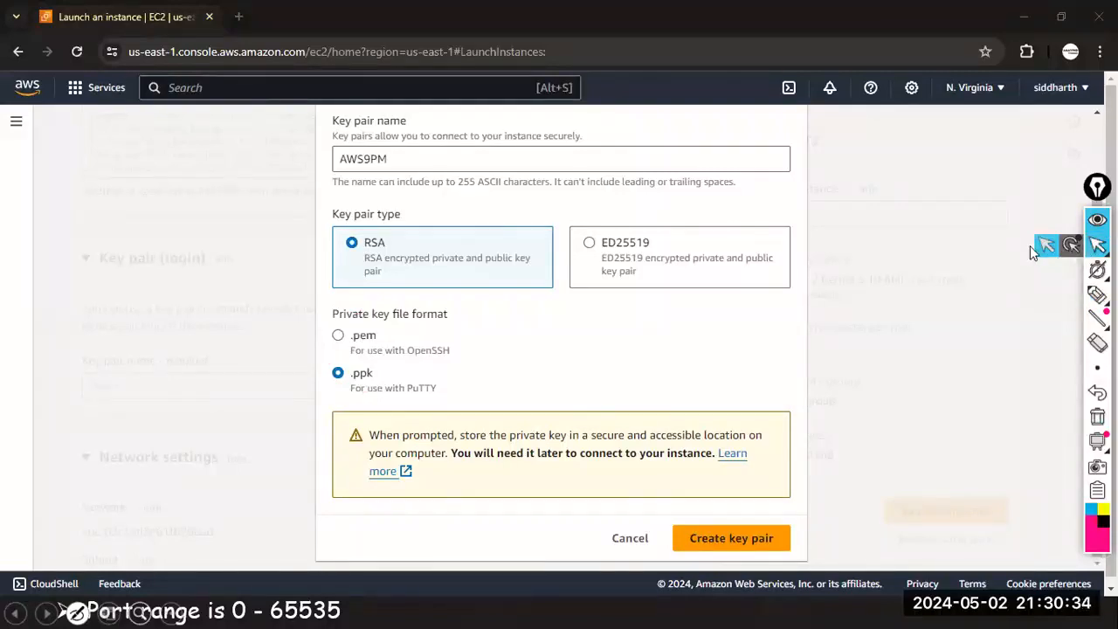
- Create the AWS9PM key pair and check its downloaded file in the browser's recent downloads
click(732, 548)
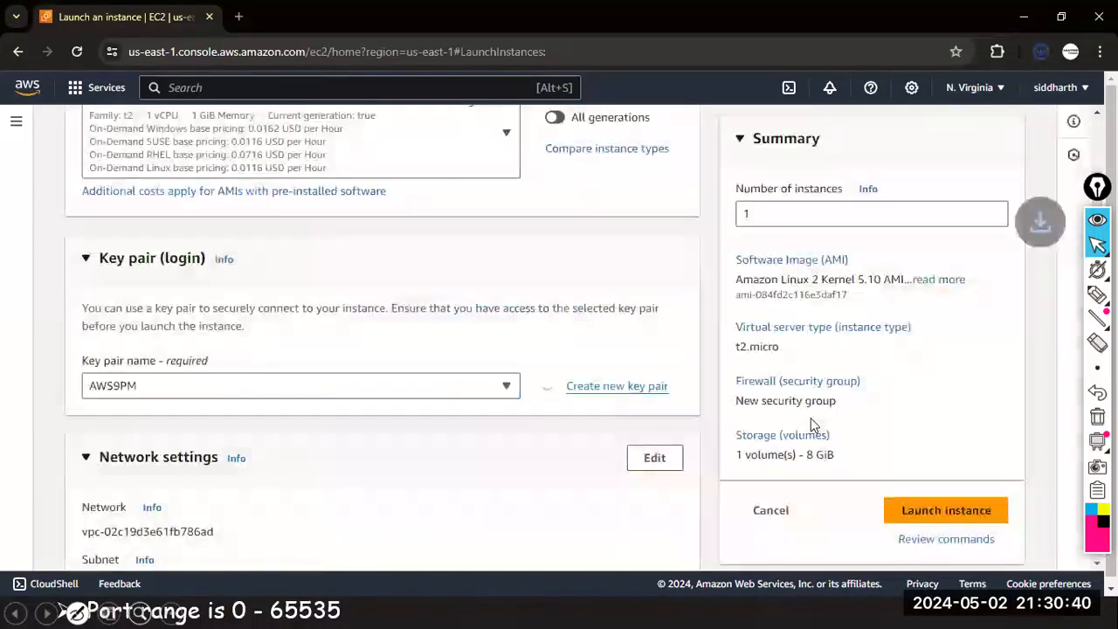
click(1041, 55)
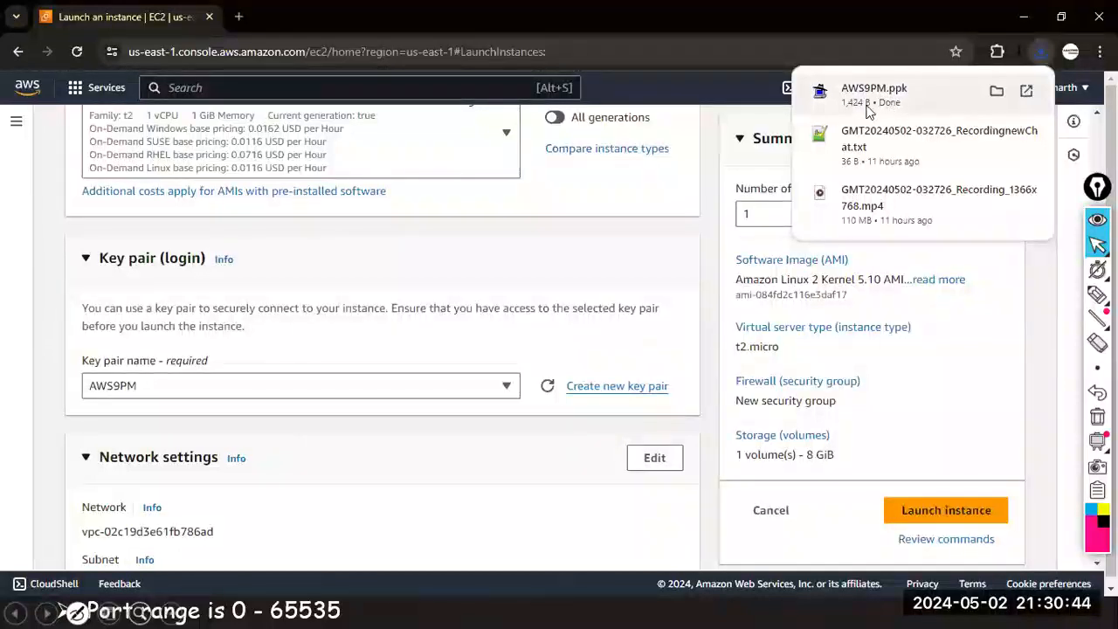
- Switch to File Explorer and transfer AWS9PM.ppk from the Downloads folder to the desktop
click(105, 612)
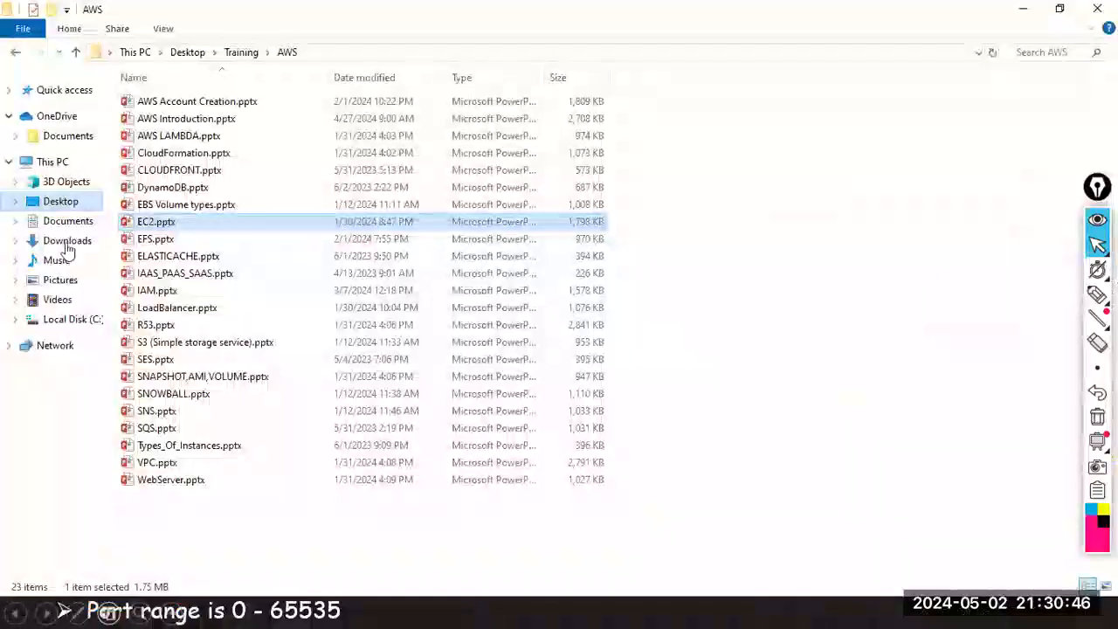
click(70, 242)
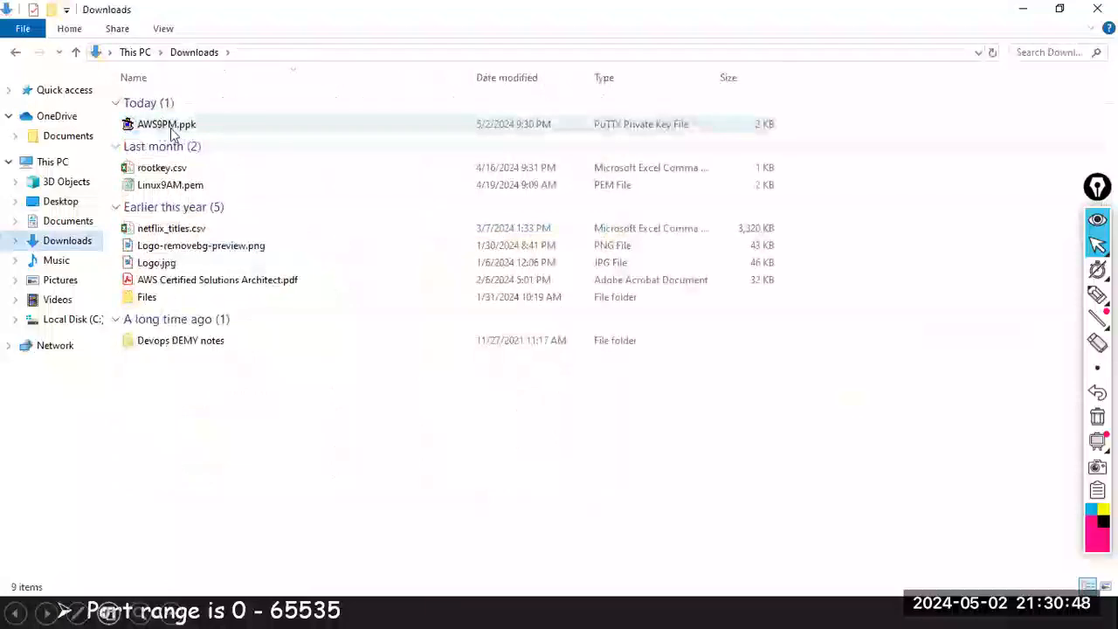
click(198, 129)
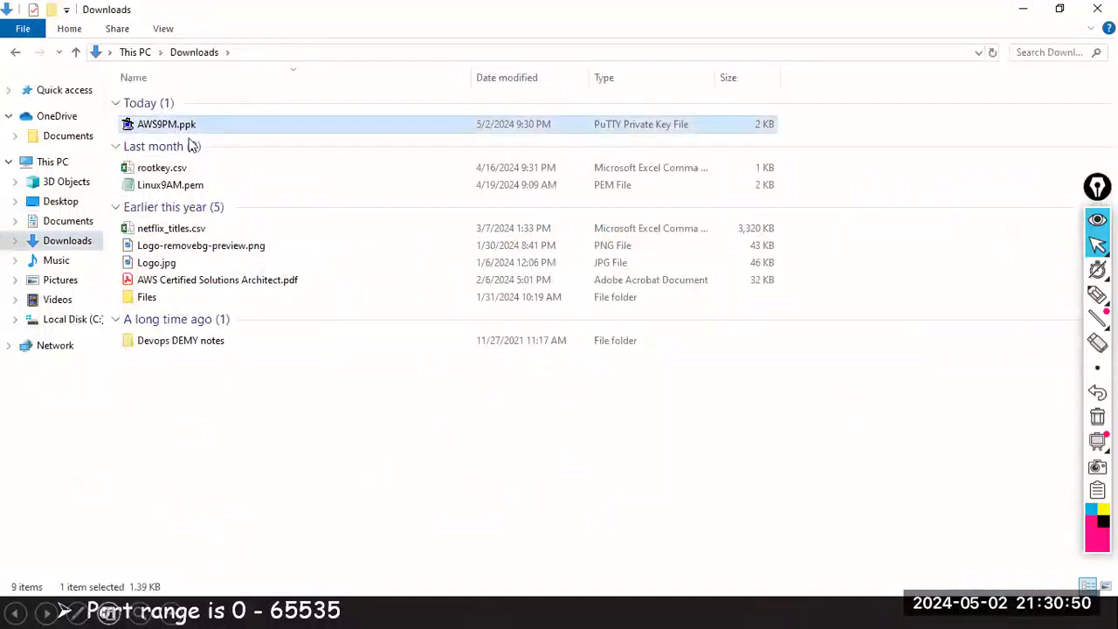
key(super+d)
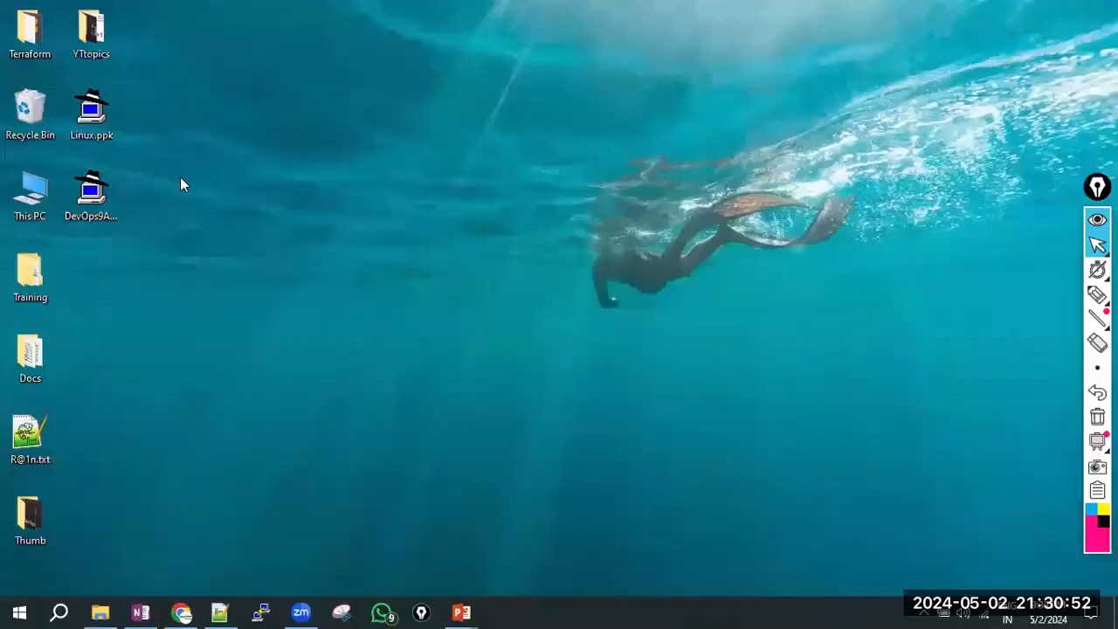
key(ctrl+v)
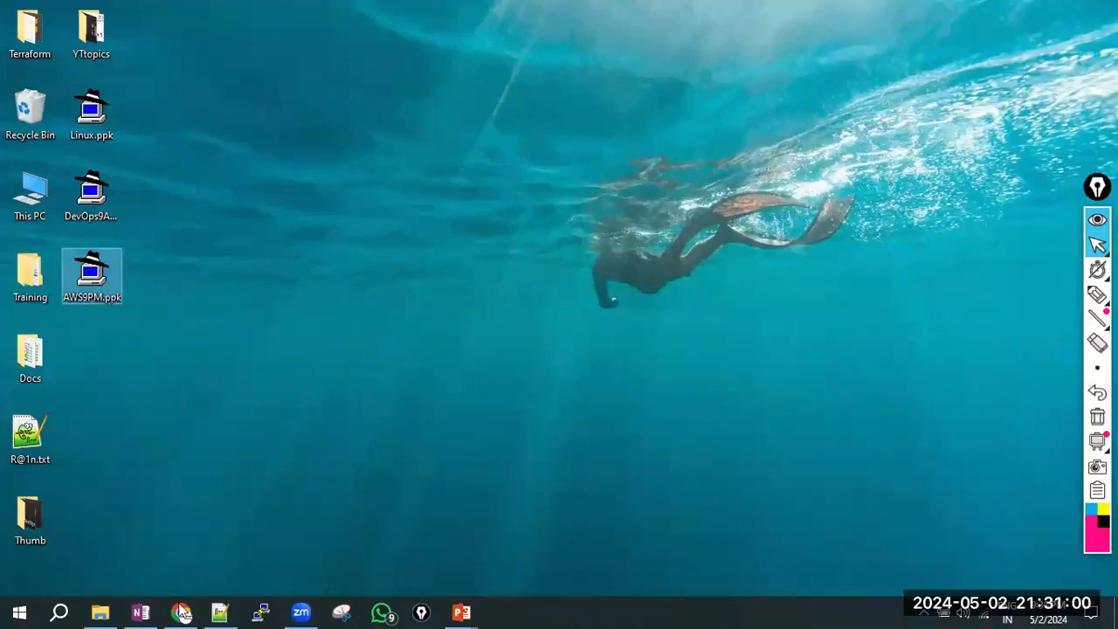
- Switch to OneNote and handwrite "AWS9PM.ppk" in blue beside item 4, Key pair
click(140, 611)
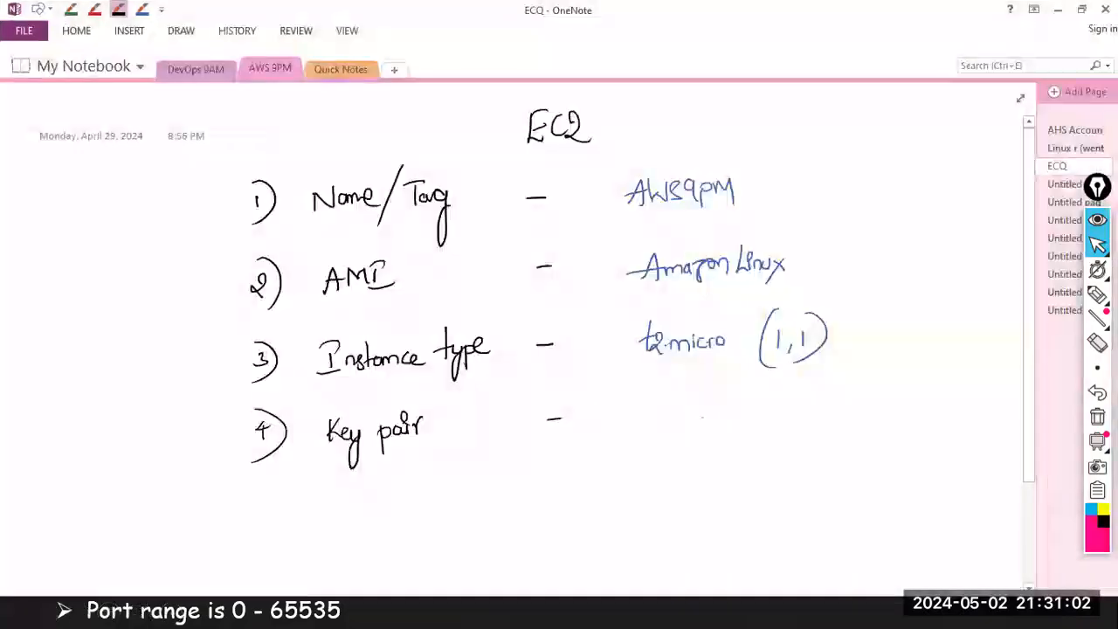
drag(657, 421, 690, 407)
click(142, 11)
click(143, 11)
drag(700, 406, 713, 423)
drag(718, 423, 719, 409)
drag(723, 423, 756, 424)
drag(764, 405, 767, 427)
mouse_move(776, 401)
mouse_down()
mouse_move(781, 416)
mouse_move(793, 407)
mouse_up()
- Handwrite item 5, "Security Group" followed by a dash, in black below the Key pair row, checking the network settings in Chrome partway
drag(273, 483, 264, 501)
drag(255, 470, 254, 522)
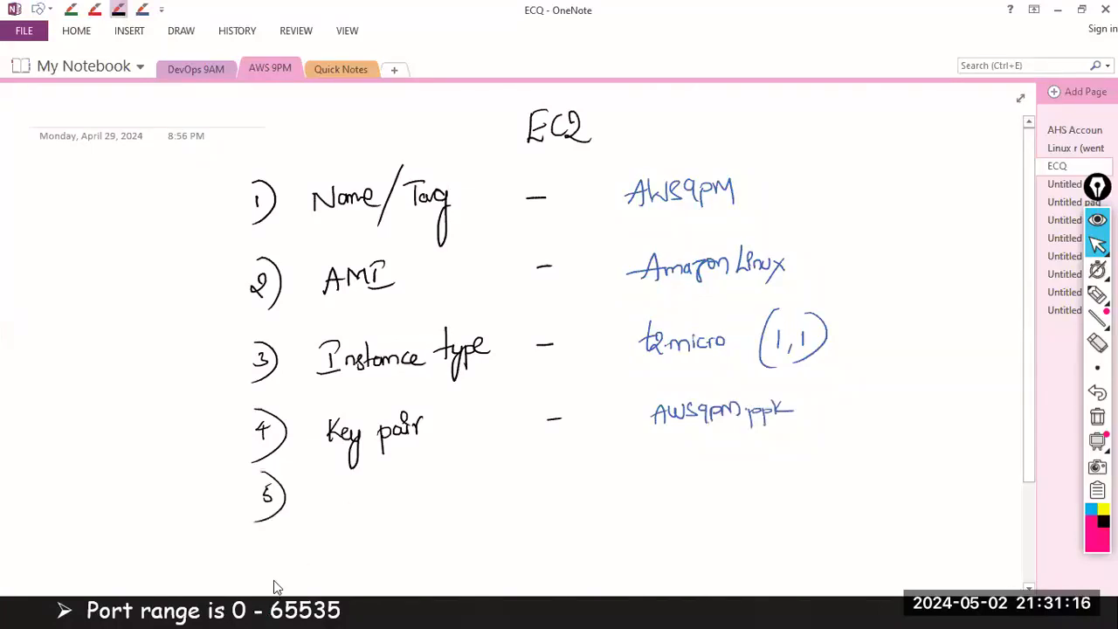
key(alt+Tab)
key(alt+Tab)
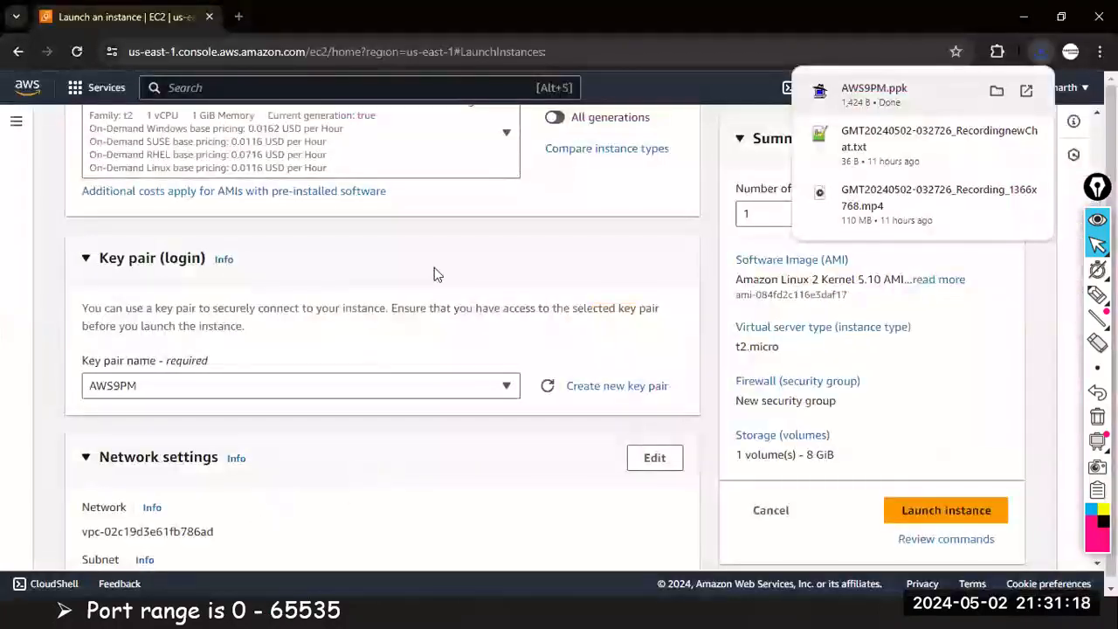
scroll(434, 268, down, 3)
key(alt+Tab)
drag(324, 486, 316, 505)
drag(335, 498, 471, 489)
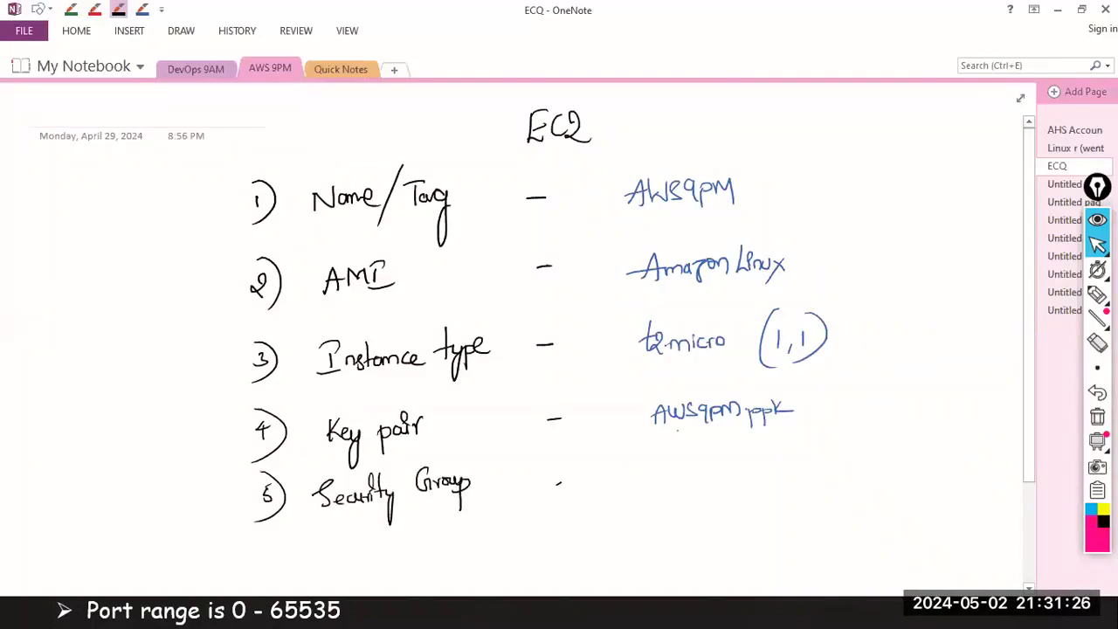
drag(1031, 276, 1029, 344)
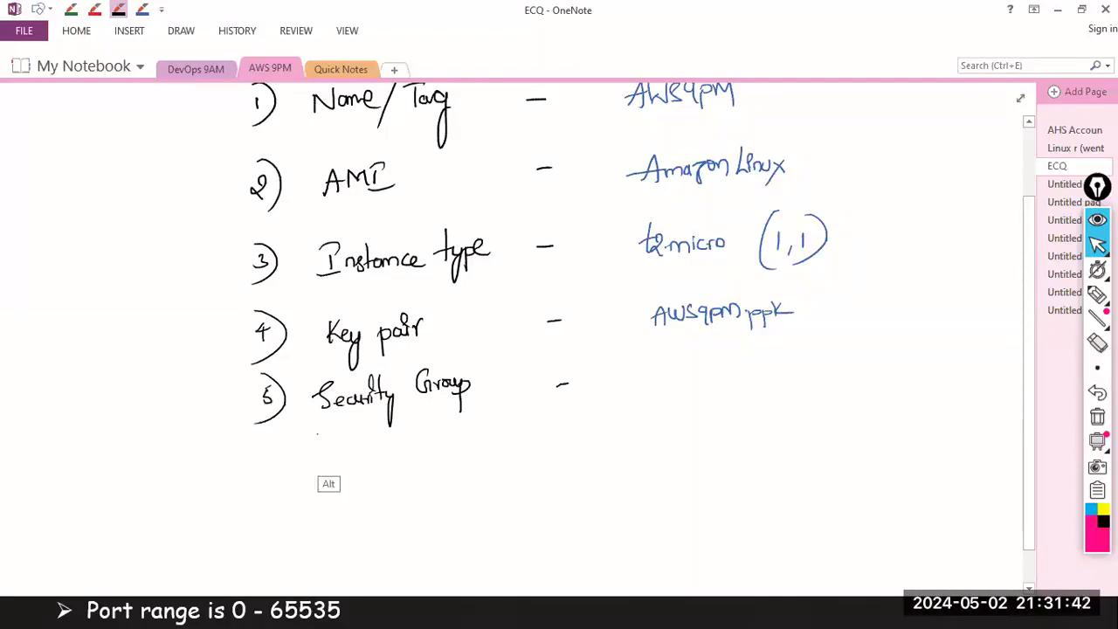
- Switch back to the EC2 launch page in Chrome and open the network settings for editing
key(alt+Tab)
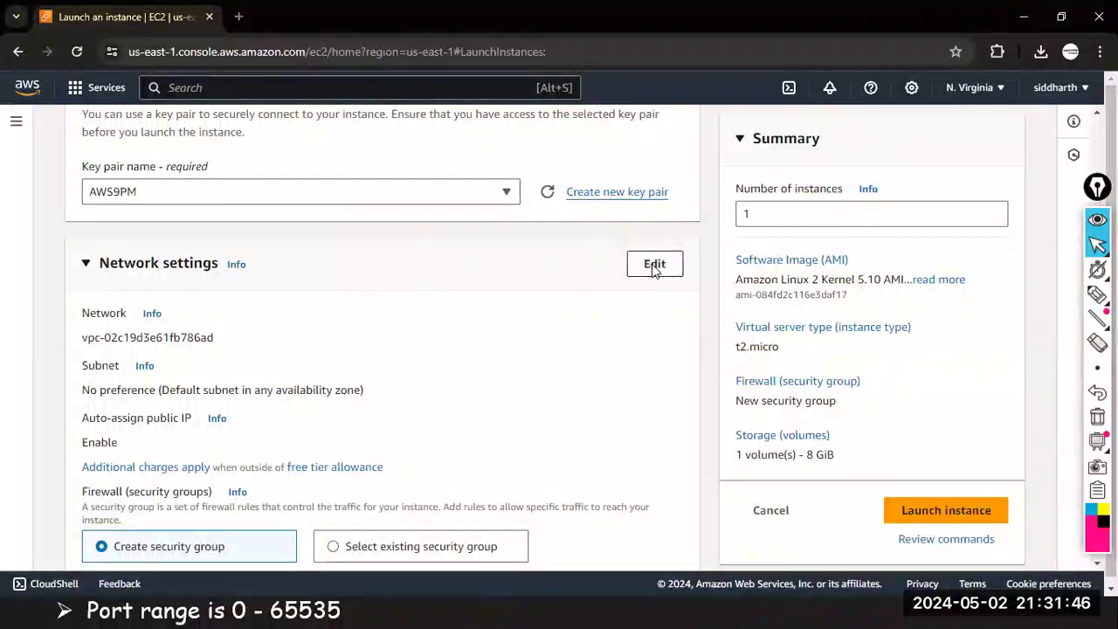
click(654, 265)
scroll(219, 286, down, 3)
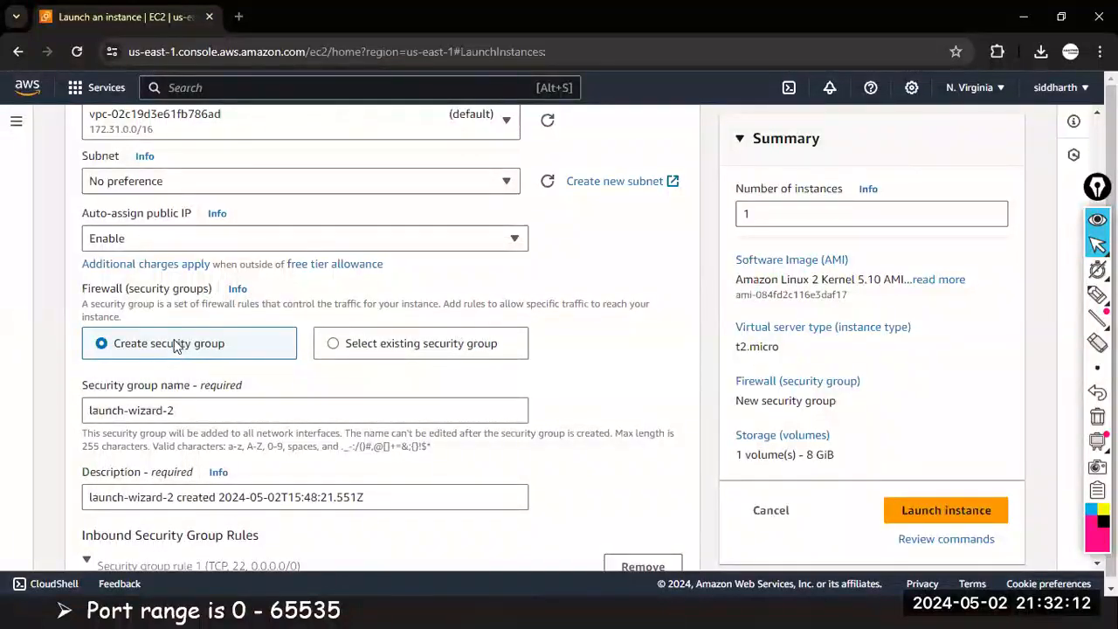
- Look through the existing security groups available for the firewall, and return to the option of creating a security group
click(339, 347)
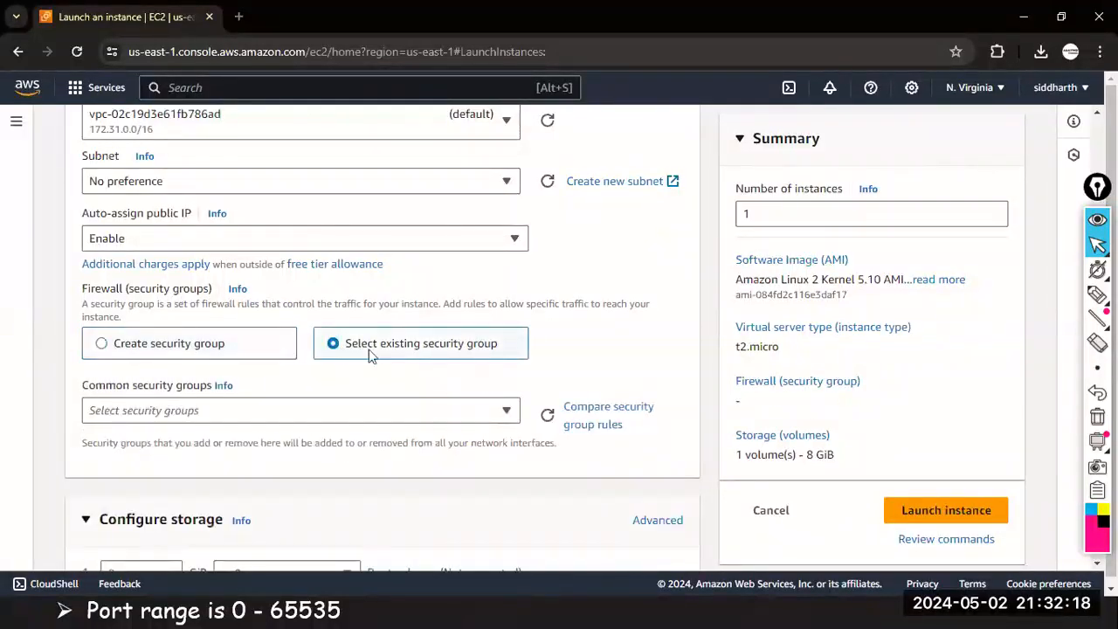
click(464, 414)
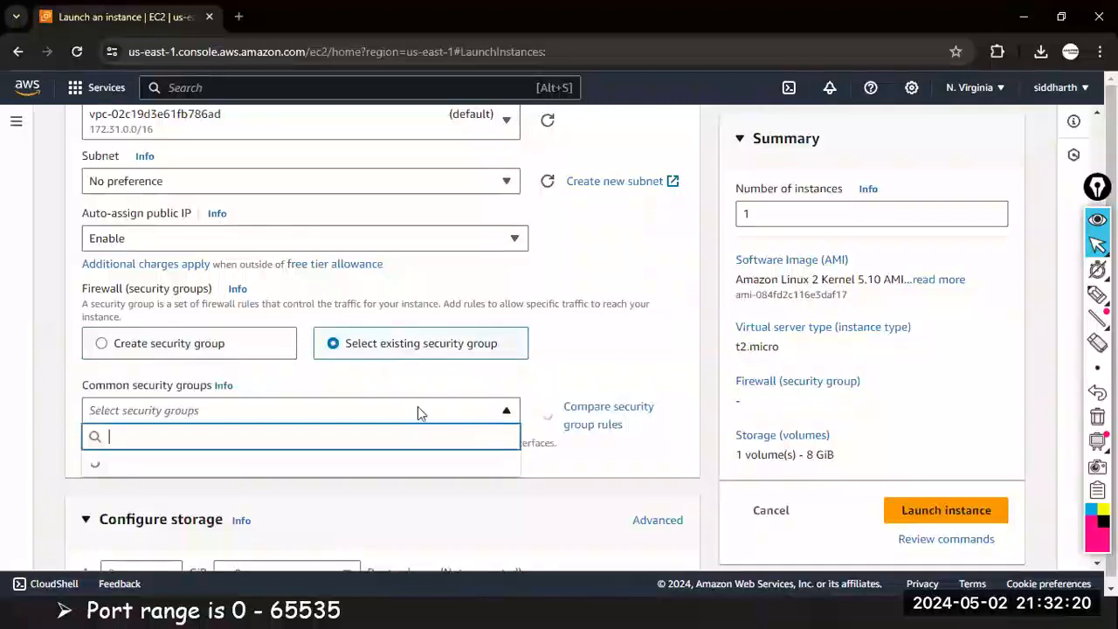
scroll(175, 483, down, 2)
scroll(182, 481, up, 3)
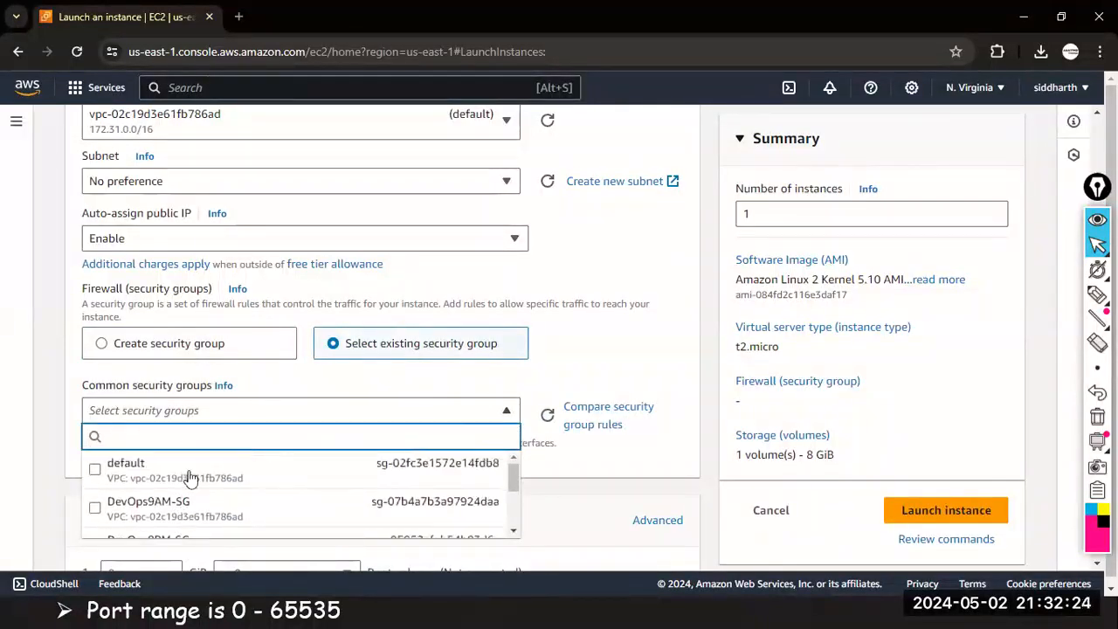
click(104, 344)
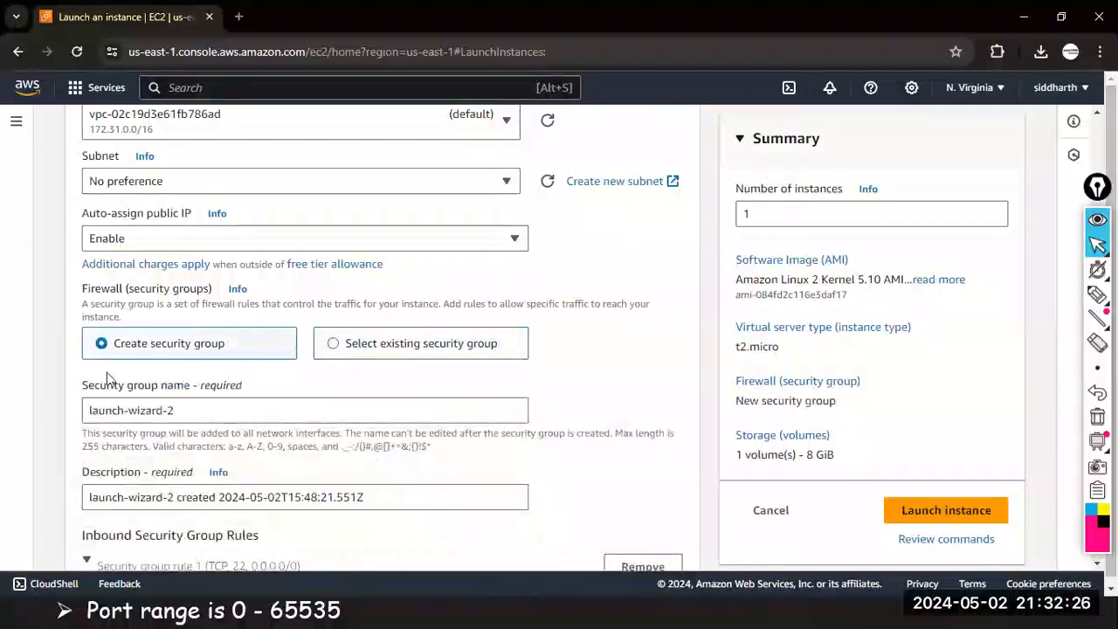
- Set both the name and the description of the new security group to AWS9PM-SG
scroll(263, 350, down, 1)
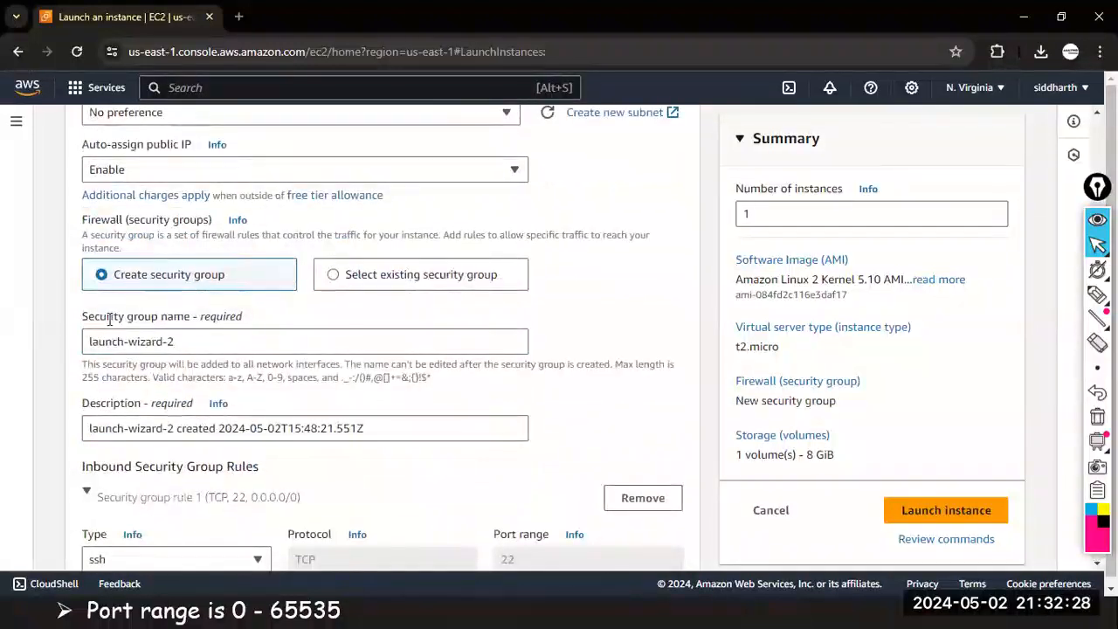
click(180, 341)
key(ctrl+a)
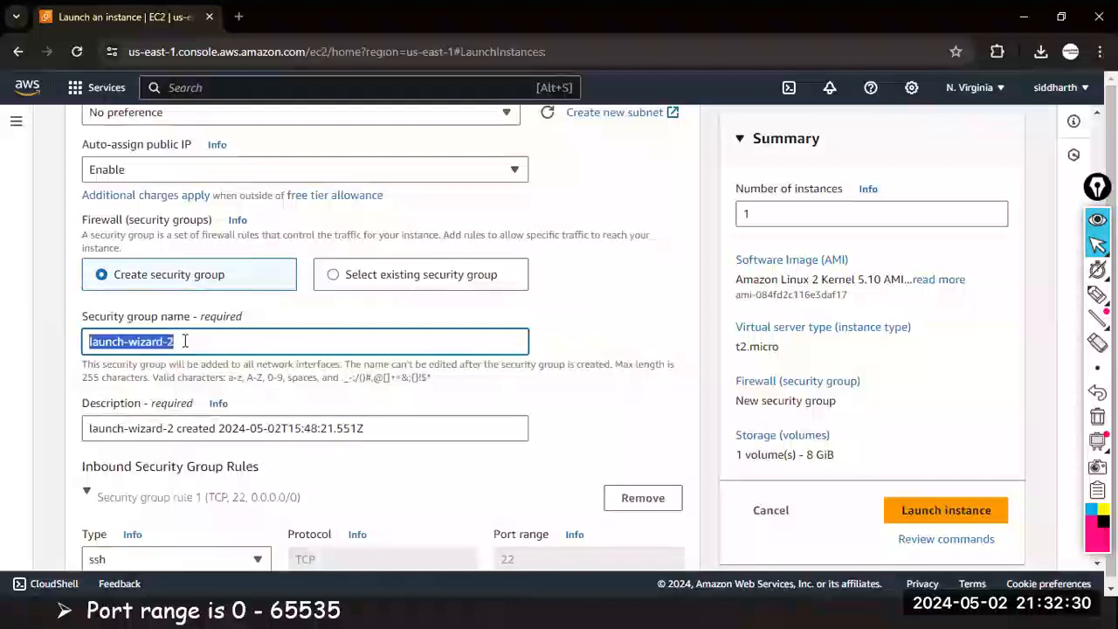
text(AWS9PM-)
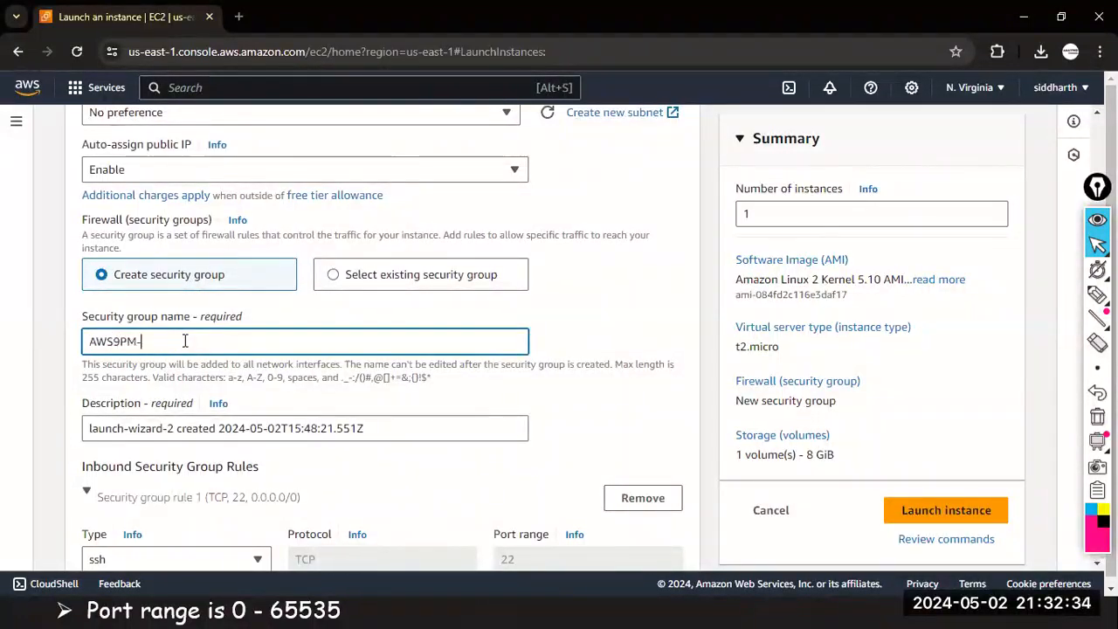
text(SG)
key(Tab)
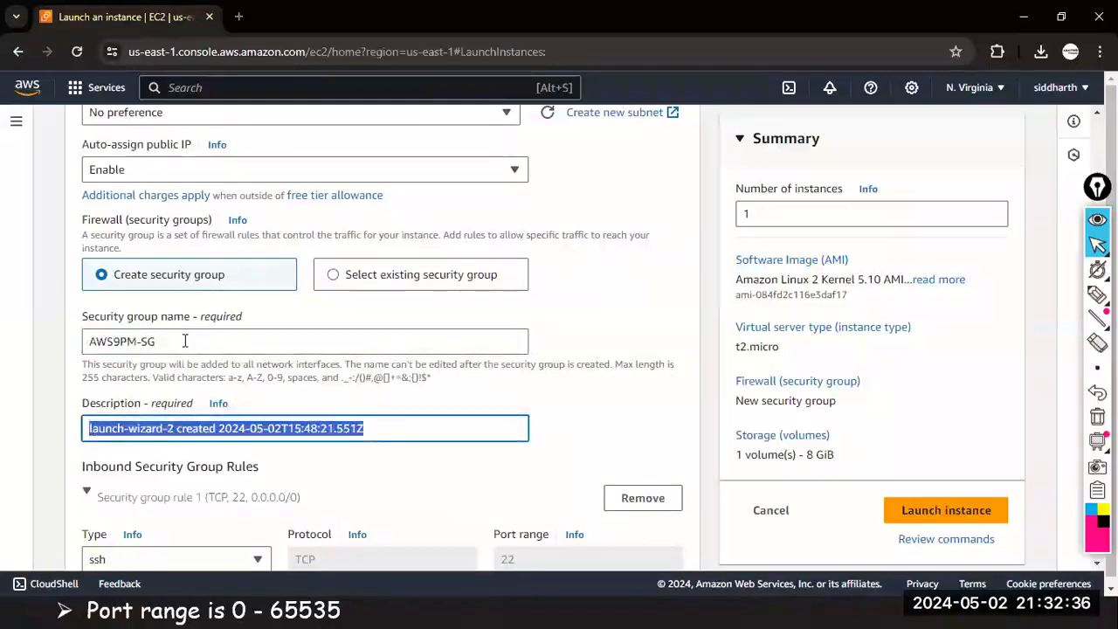
text(AWS9PM-SG)
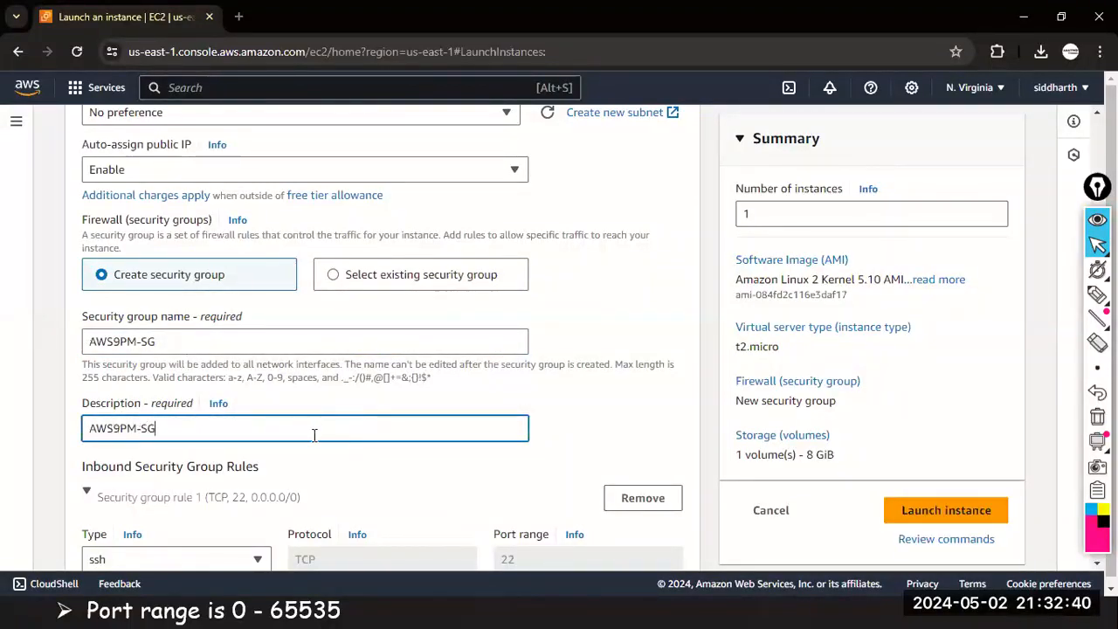
- Mark up inbound rule 1 in pink, underlining its heading and linking the ssh type to port range 22, and clear the markings
scroll(101, 255, down, 3)
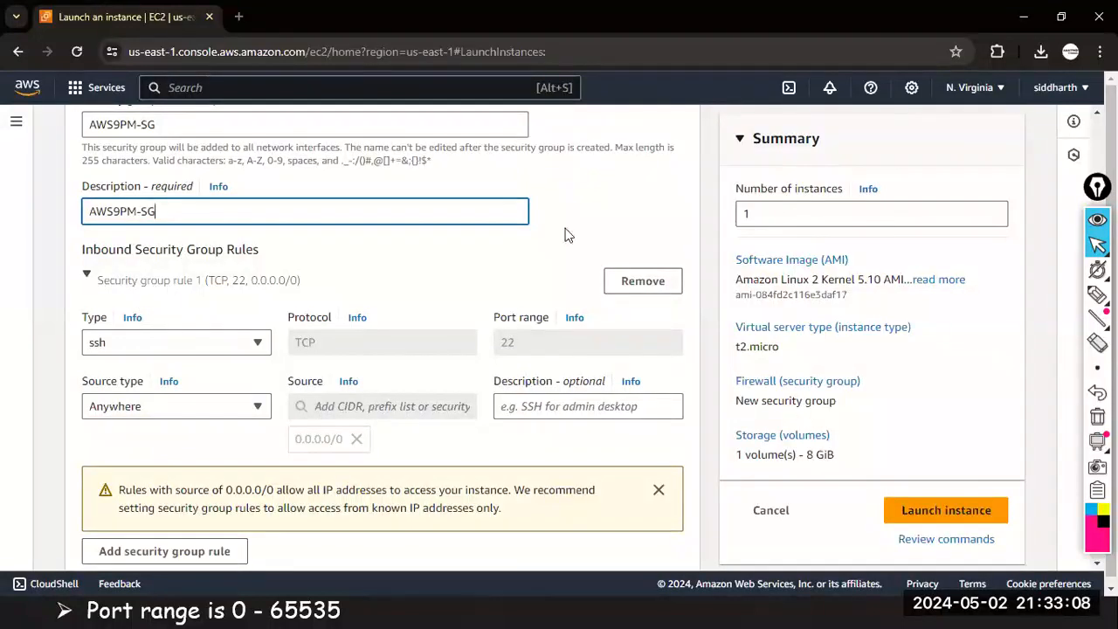
click(1097, 294)
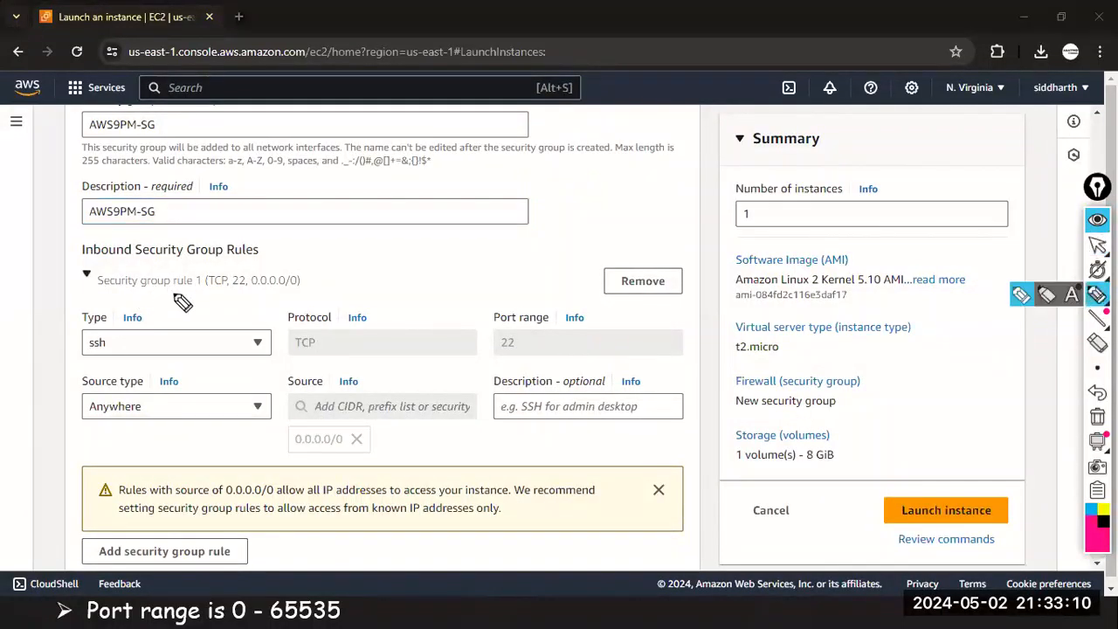
drag(172, 295, 204, 294)
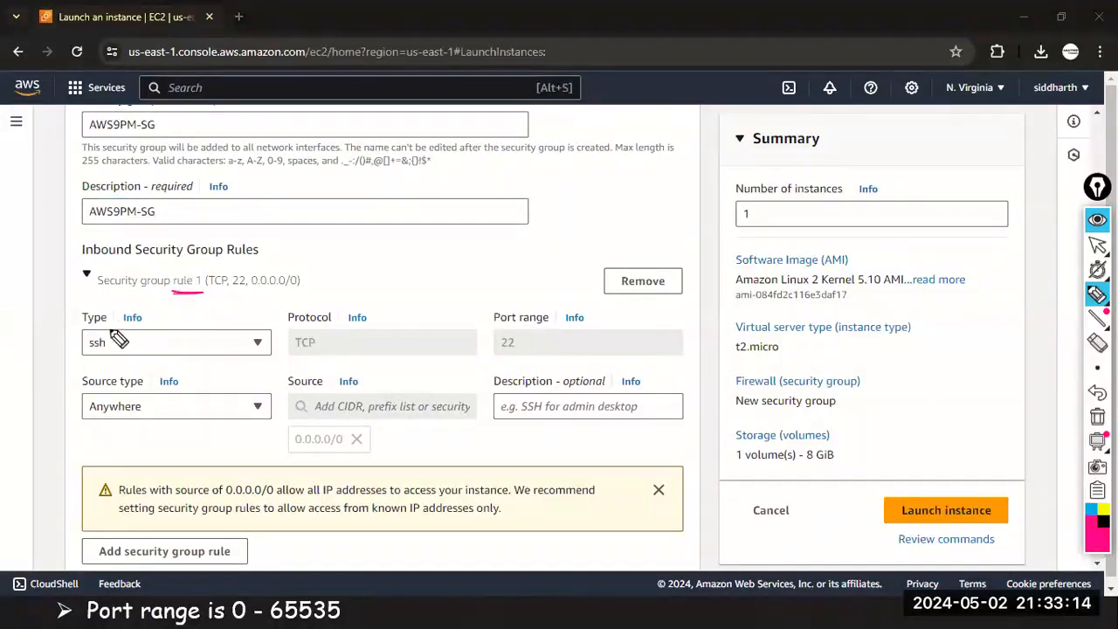
mouse_move(100, 329)
mouse_down()
mouse_move(71, 354)
mouse_move(122, 352)
mouse_up()
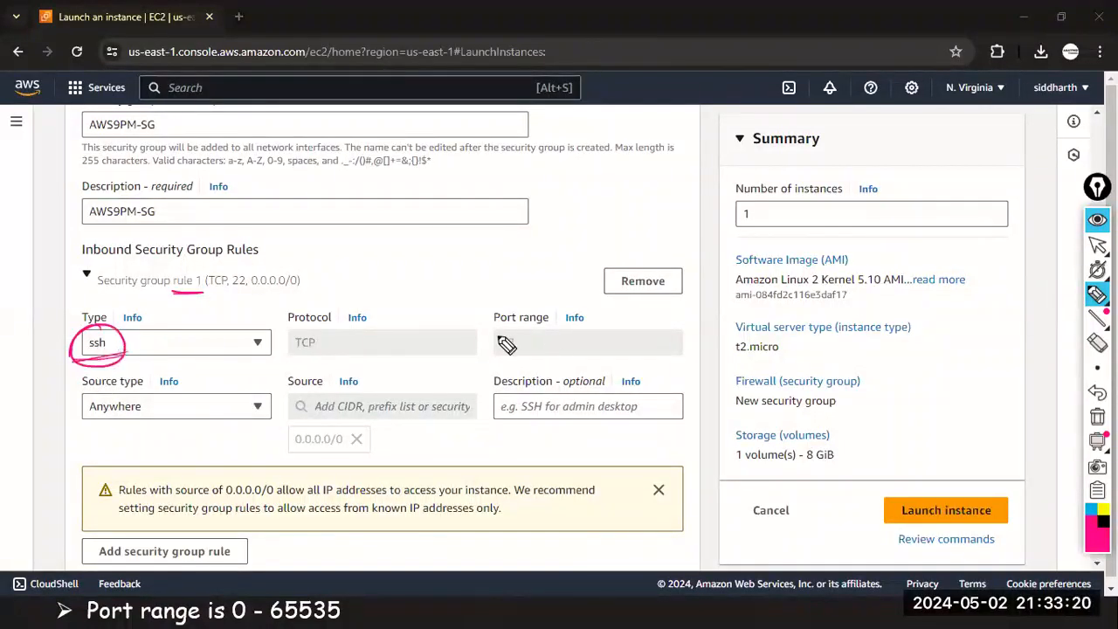
drag(556, 324, 491, 324)
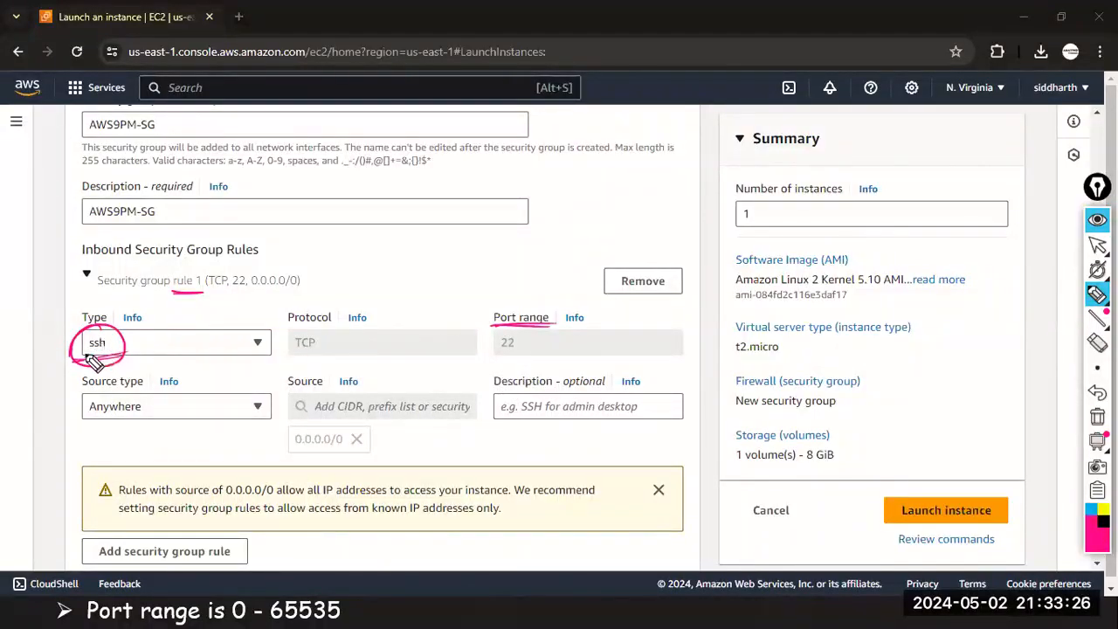
mouse_move(129, 344)
mouse_down()
mouse_move(280, 354)
mouse_move(524, 342)
mouse_move(518, 358)
mouse_up()
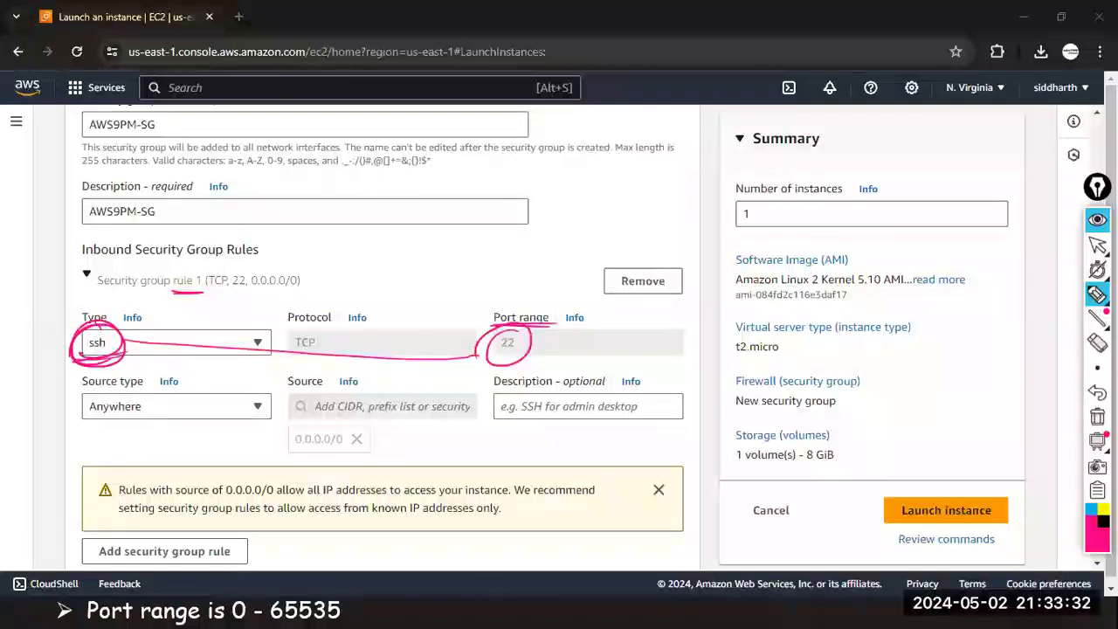
click(1097, 418)
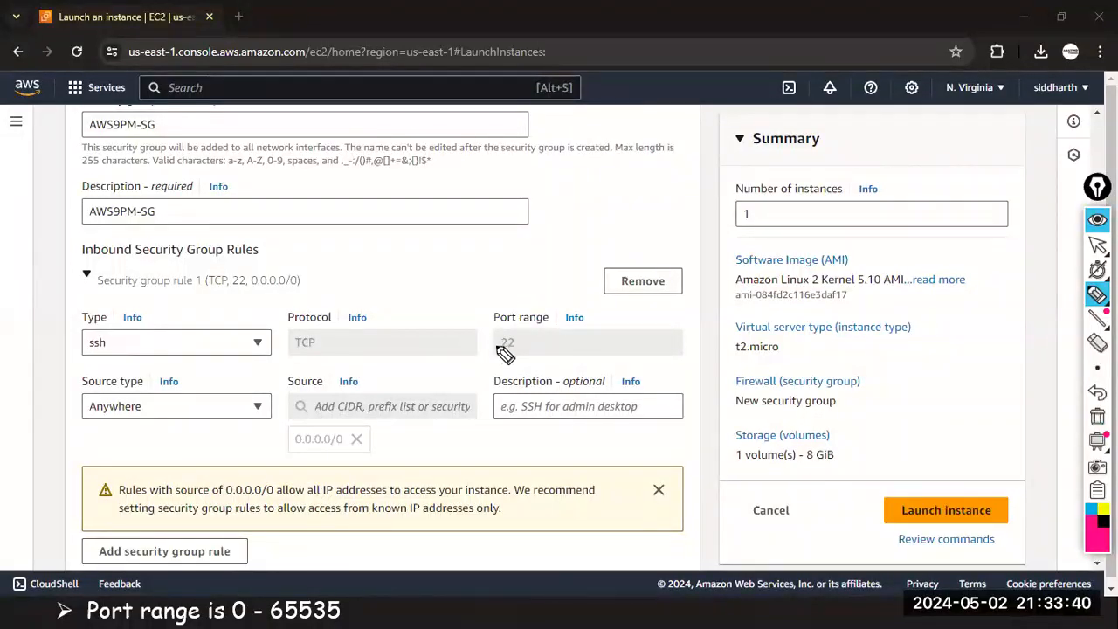
click(1097, 245)
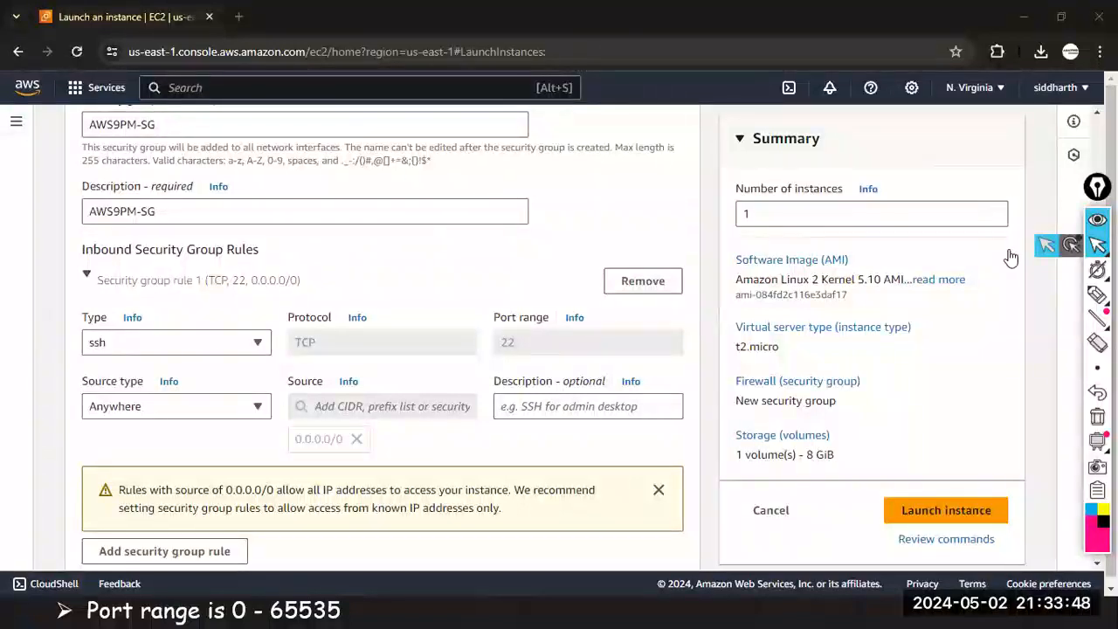
- Draw a pink D shape beside the description field with a row of letters split by slashes above it, and circle the row
mouse_move(1097, 295)
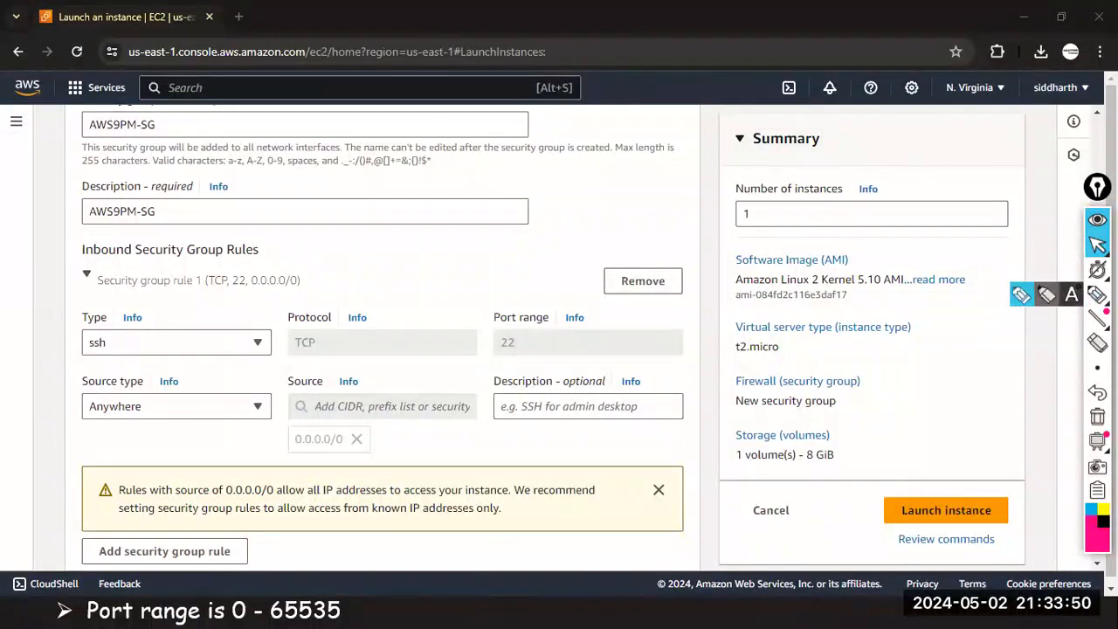
mouse_move(560, 227)
mouse_down()
mouse_move(559, 187)
mouse_move(610, 221)
mouse_up()
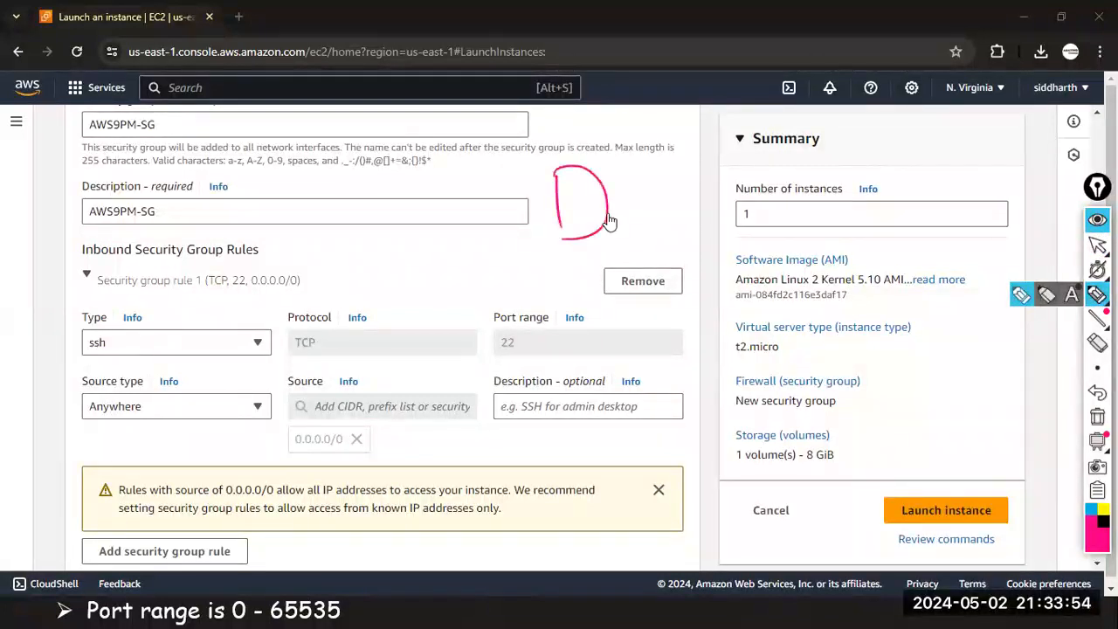
drag(556, 147, 567, 159)
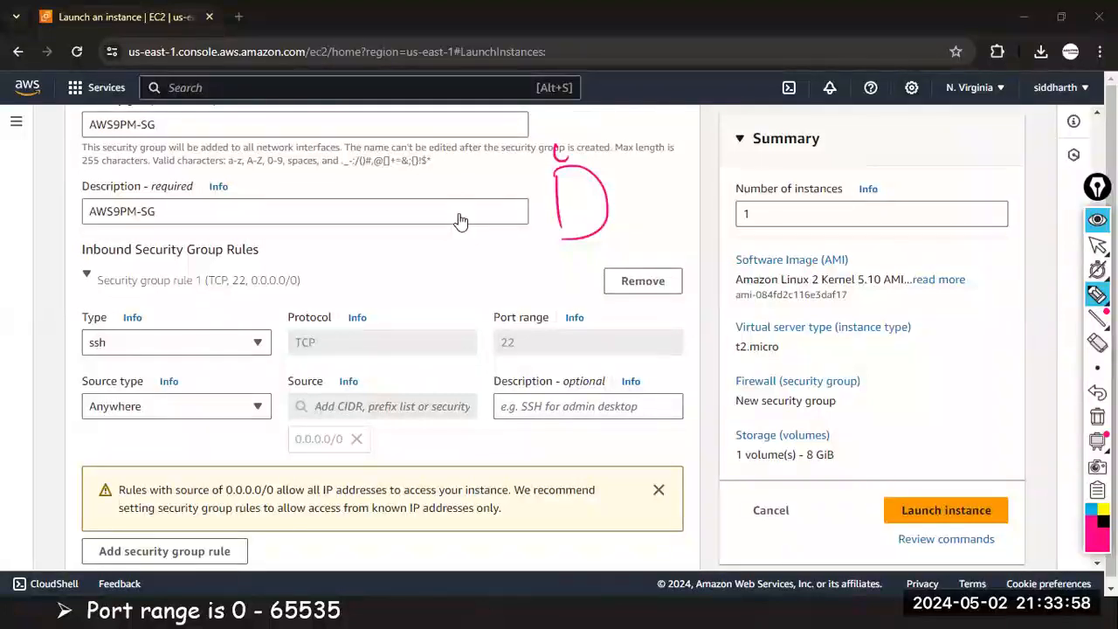
drag(573, 120, 567, 172)
drag(583, 140, 595, 150)
drag(602, 114, 598, 157)
drag(606, 137, 614, 138)
mouse_move(621, 107)
mouse_down()
mouse_move(618, 155)
mouse_move(635, 142)
mouse_move(629, 164)
mouse_up()
click(643, 130)
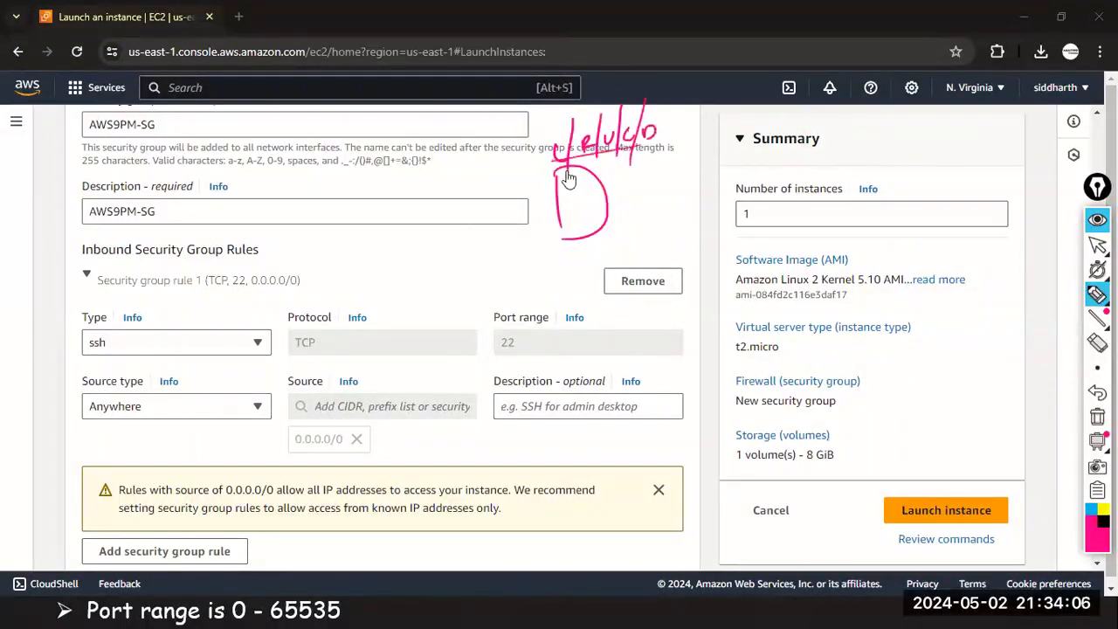
drag(559, 164, 564, 166)
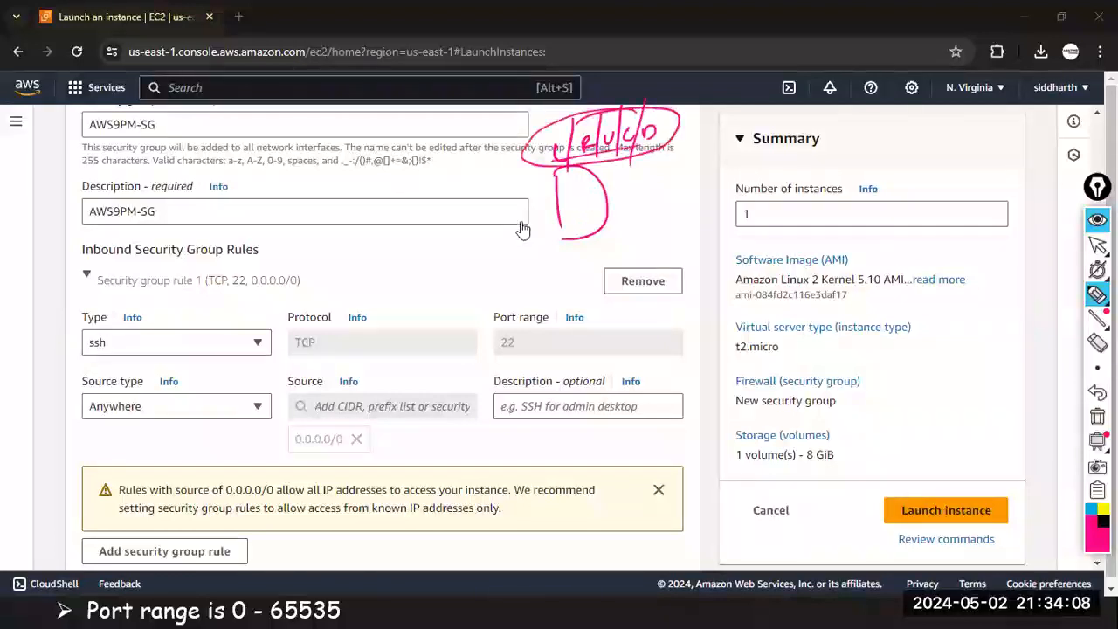
- Add a stick figure linked to the D shape, write "port" underlined beside it, and circle 22 in both port range and sketch
mouse_move(523, 209)
mouse_down()
mouse_move(526, 236)
mouse_move(513, 232)
mouse_move(562, 219)
mouse_up()
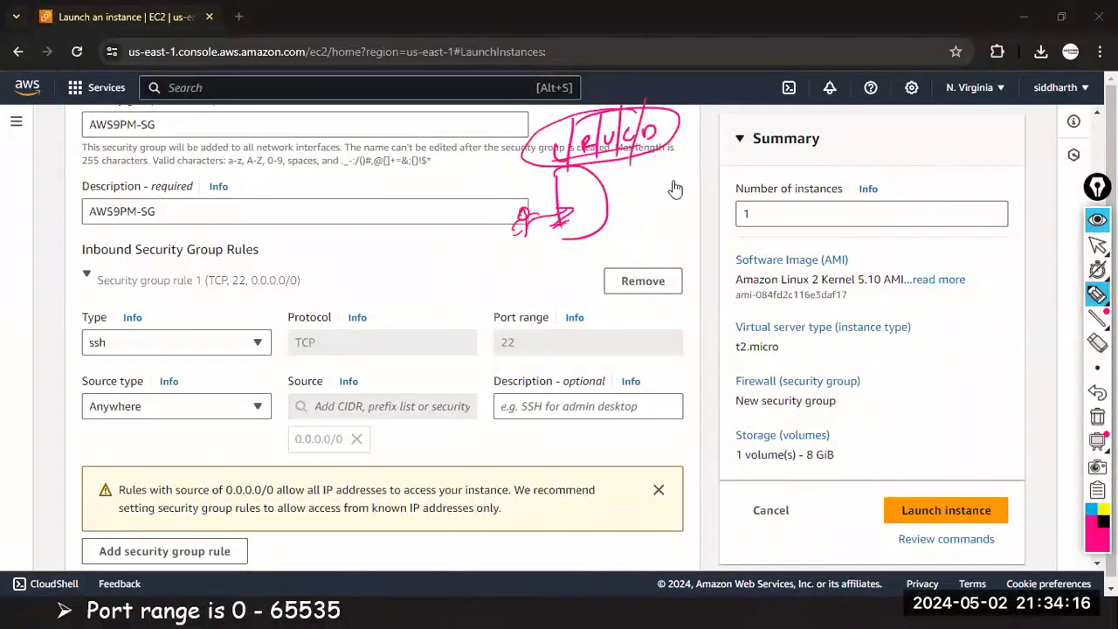
drag(665, 201, 684, 179)
mouse_move(685, 155)
mouse_down()
mouse_move(690, 184)
mouse_move(701, 160)
mouse_up()
drag(665, 193, 718, 184)
drag(664, 201, 701, 189)
drag(508, 328, 485, 351)
mouse_move(566, 224)
mouse_down()
mouse_move(559, 254)
mouse_move(545, 220)
mouse_move(577, 212)
mouse_move(583, 243)
mouse_move(598, 207)
mouse_move(578, 231)
mouse_up()
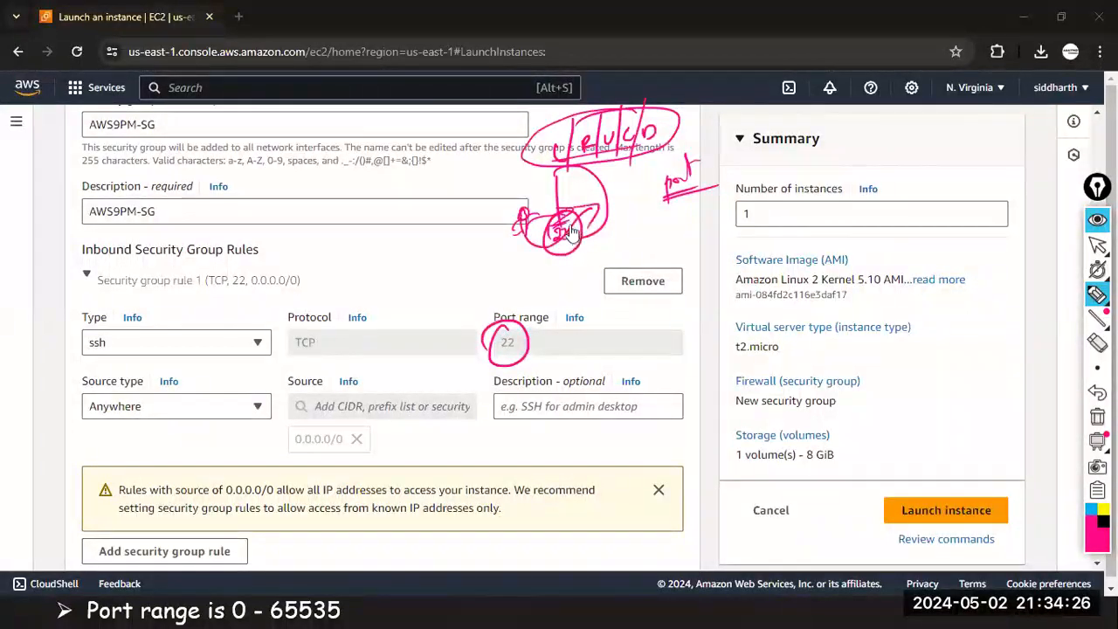
- Sketch a labelled box with a stick figure beside it, clear the drawings, and briefly mark port 22 again
mouse_move(331, 278)
mouse_down()
mouse_move(364, 183)
mouse_move(354, 267)
mouse_up()
drag(335, 172, 403, 161)
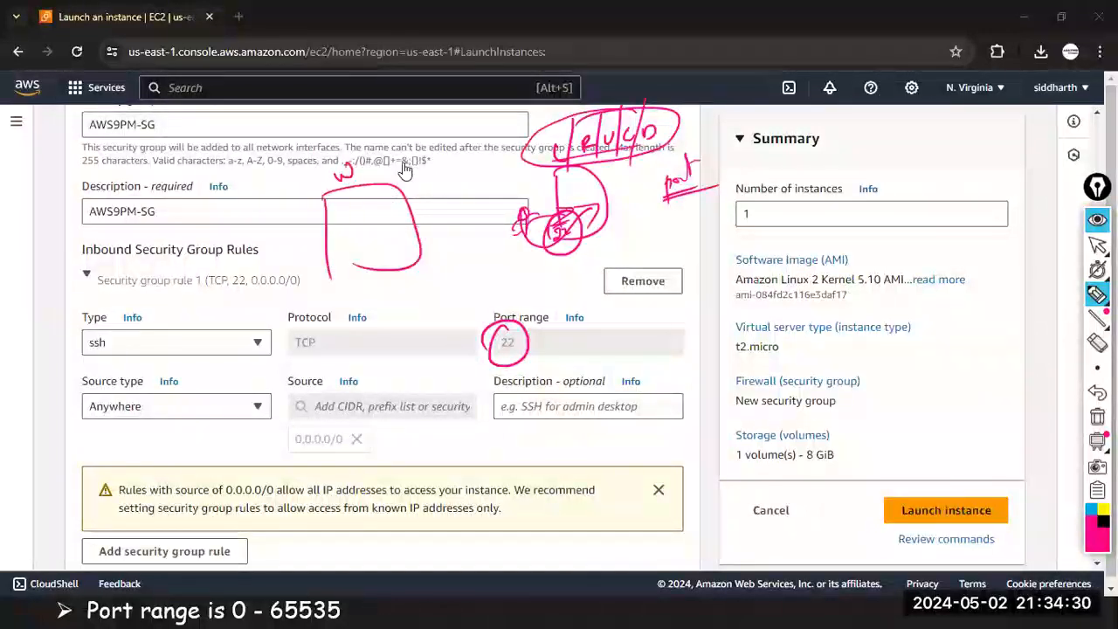
mouse_move(296, 251)
mouse_down()
mouse_move(282, 241)
mouse_move(326, 248)
mouse_up()
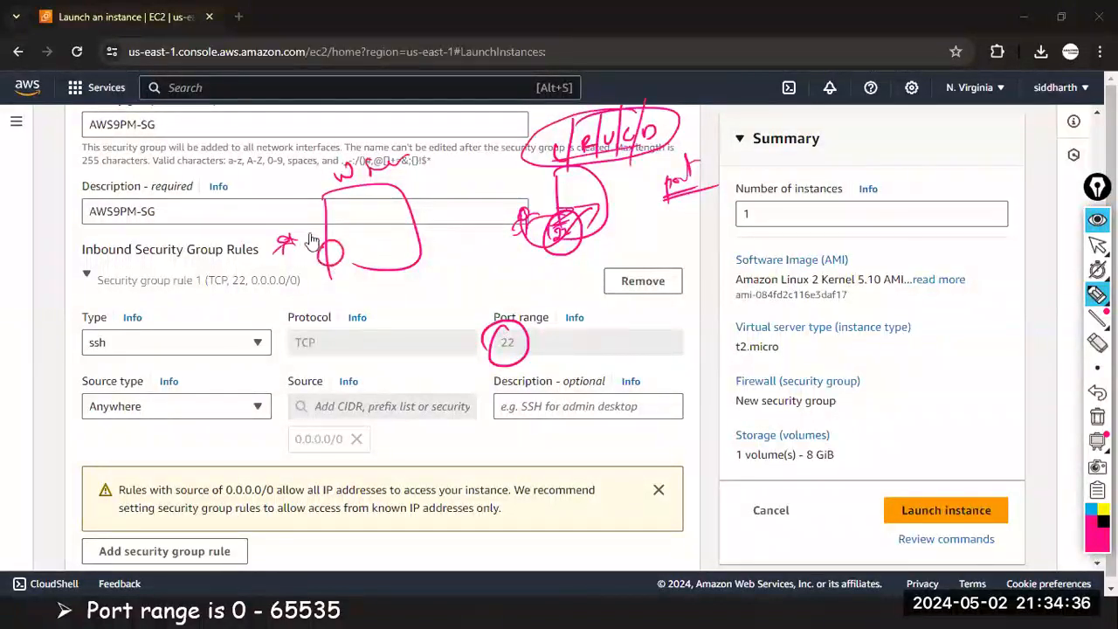
drag(319, 232, 349, 238)
mouse_move(284, 205)
mouse_down()
mouse_move(312, 206)
mouse_move(313, 194)
mouse_up()
mouse_move(319, 254)
mouse_down()
mouse_move(308, 243)
mouse_move(319, 229)
mouse_up()
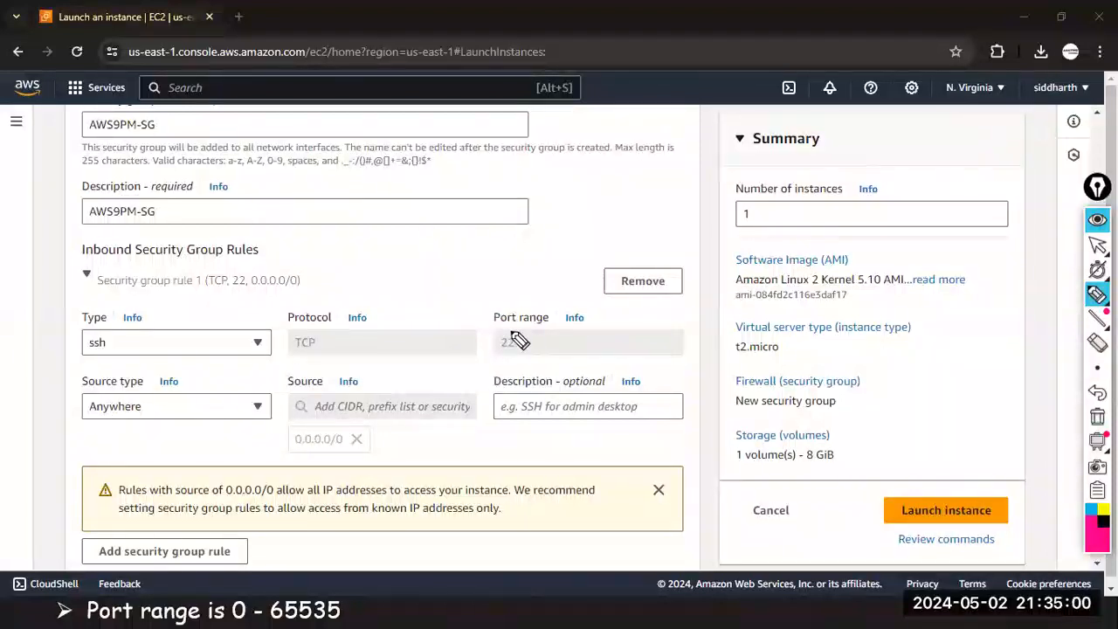
drag(496, 331, 511, 328)
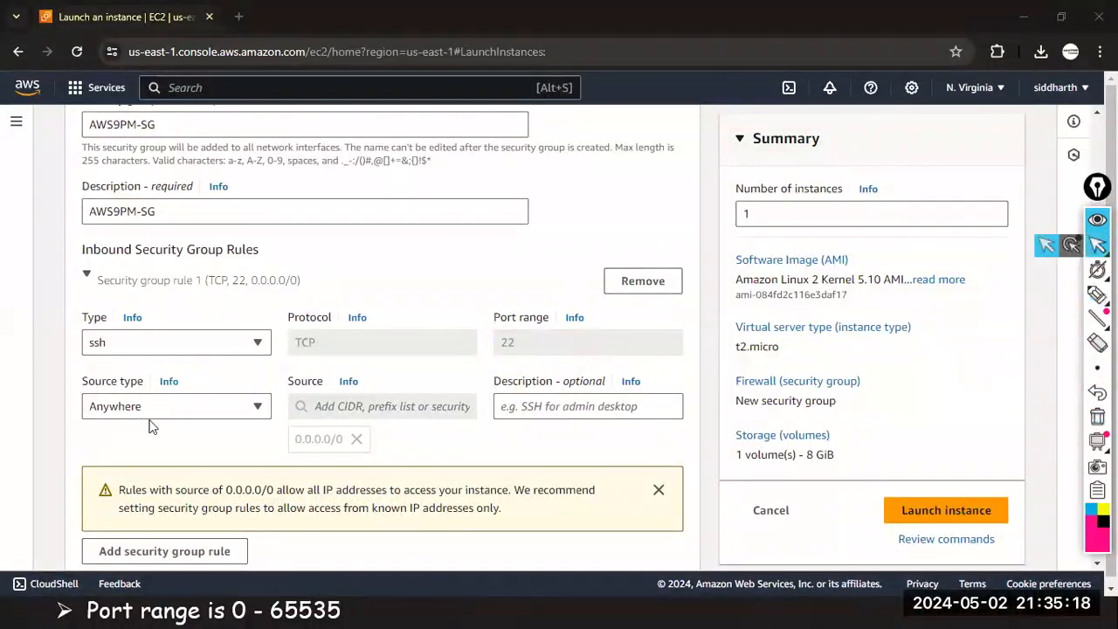
- Try the My IP and Custom source types for the ssh rule, look at the custom CIDR blocks, and set it back to Anywhere
scroll(153, 419, up, 10)
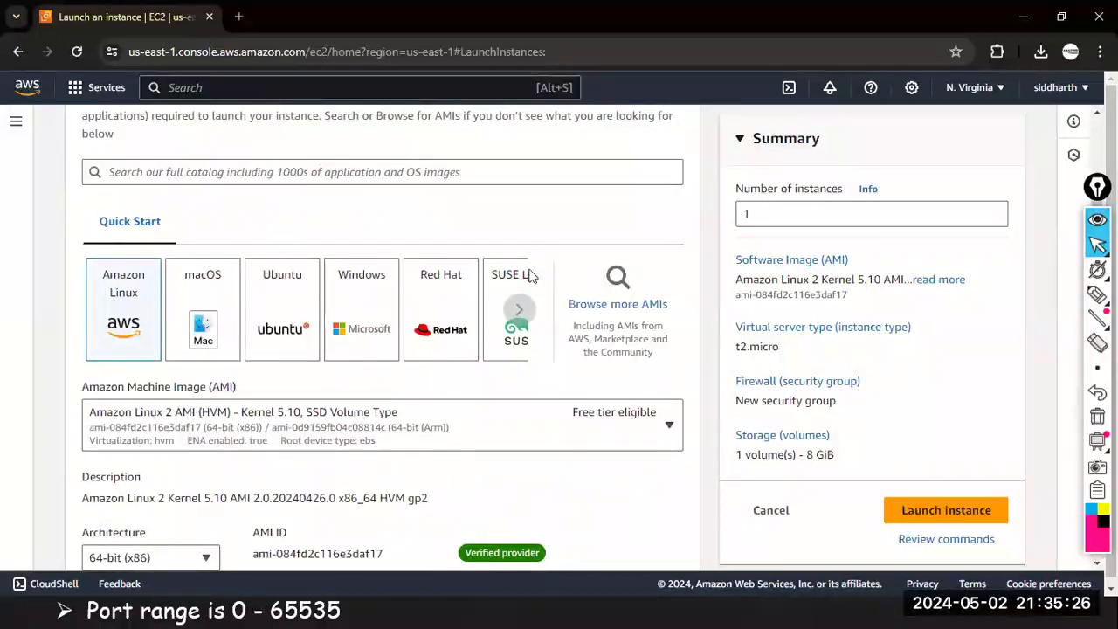
scroll(529, 276, down, 2)
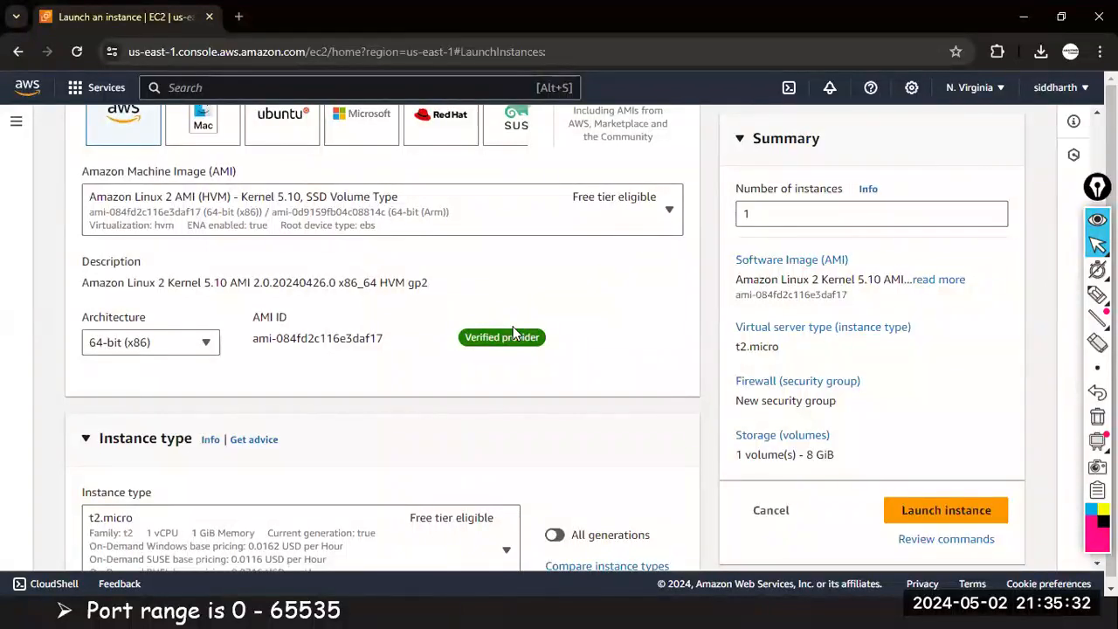
scroll(383, 337, down, 10)
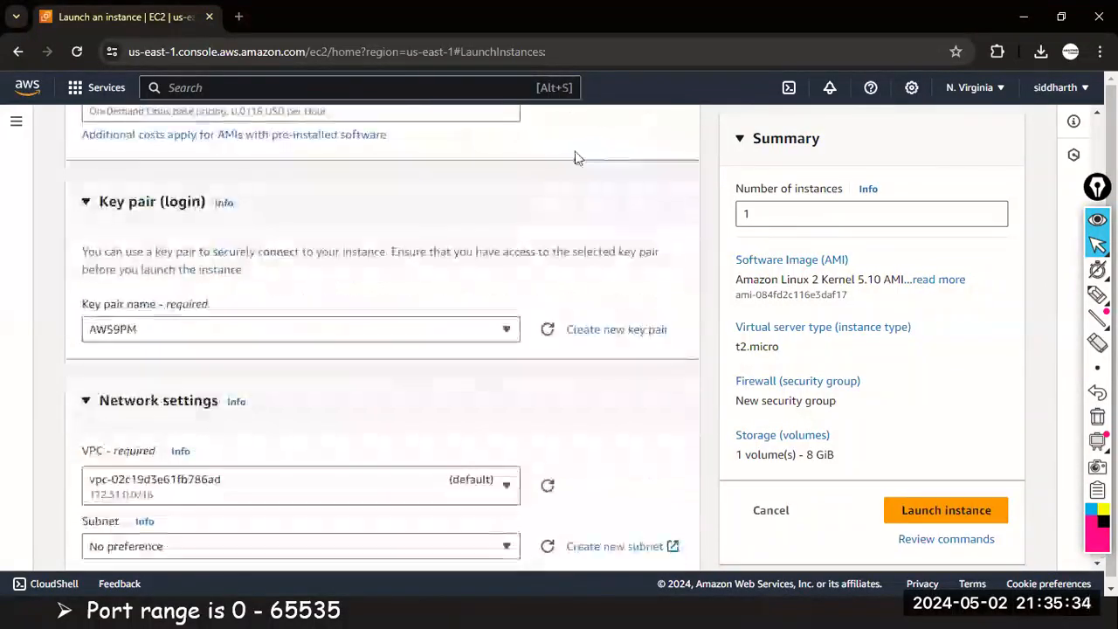
scroll(298, 318, down, 3)
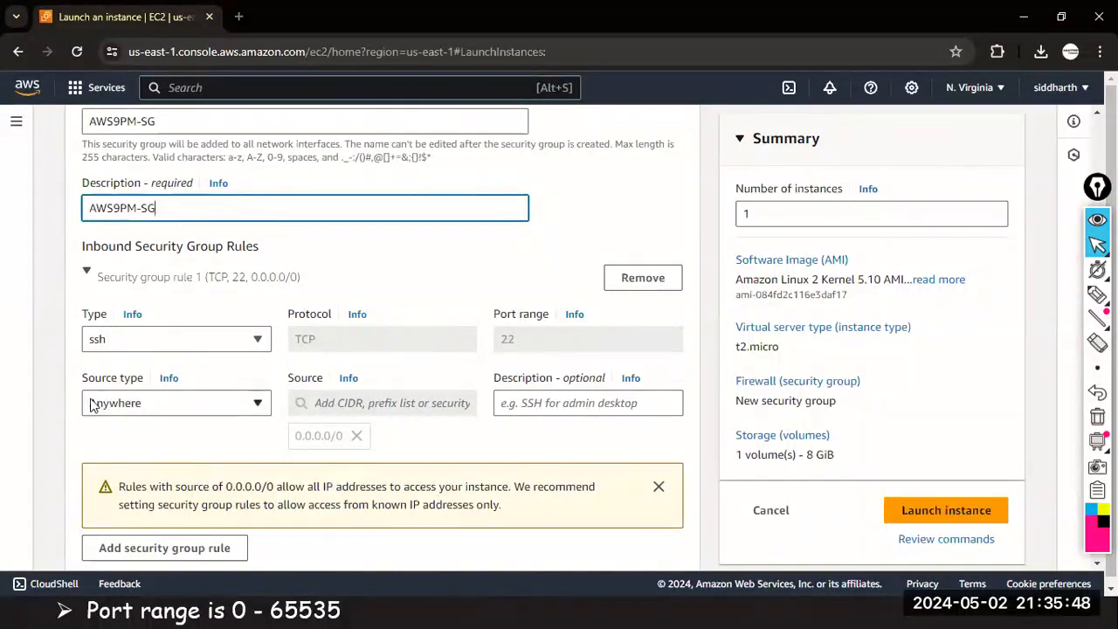
click(236, 406)
click(102, 481)
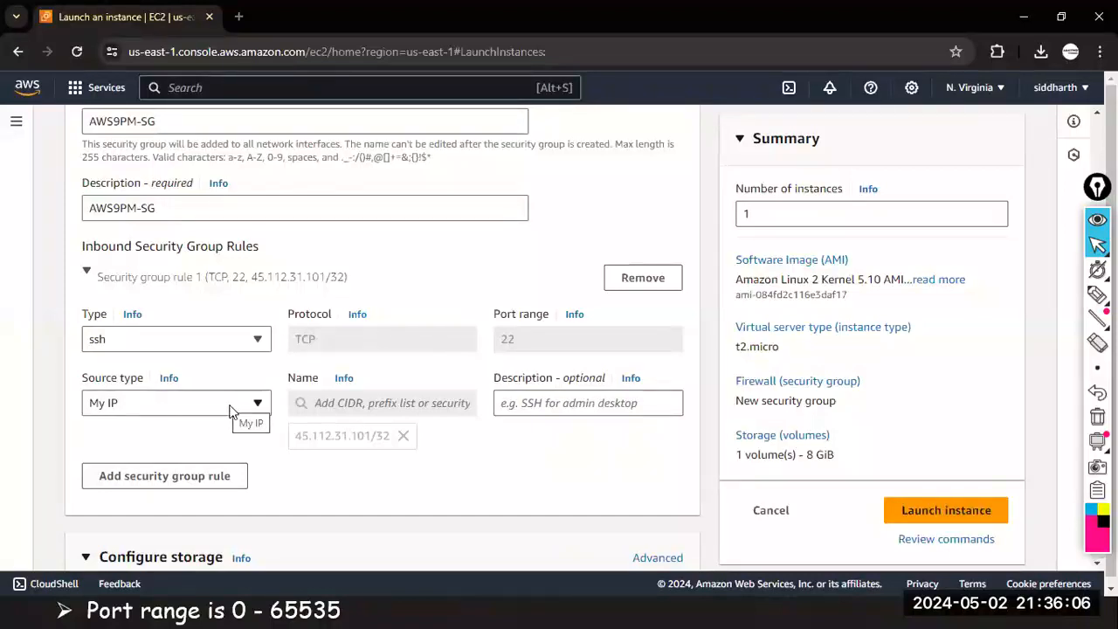
click(173, 404)
click(110, 456)
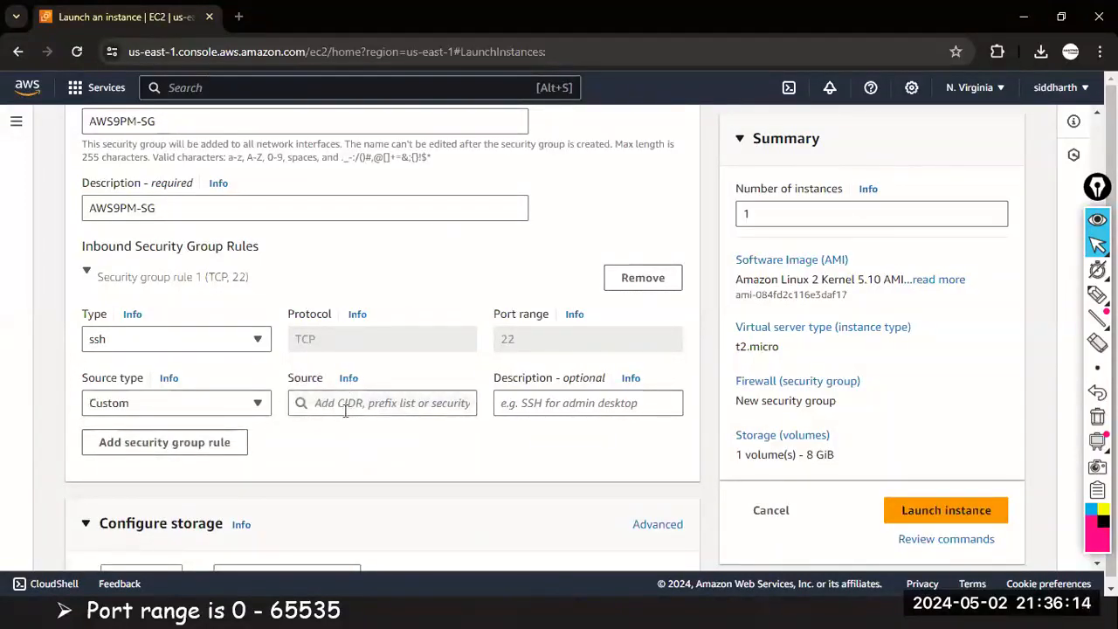
click(345, 410)
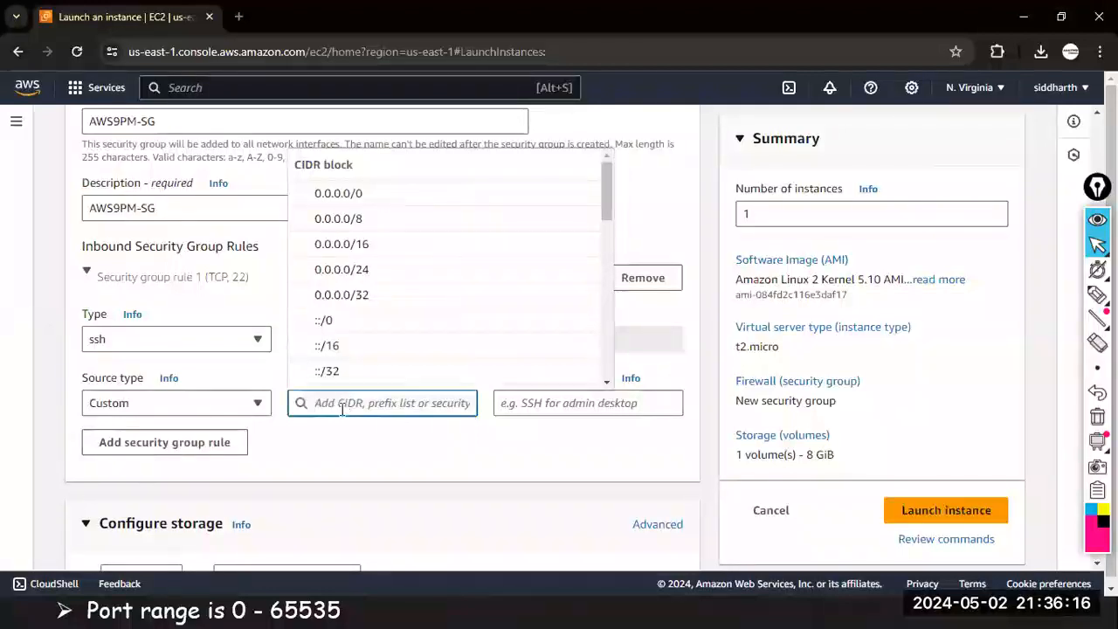
click(341, 425)
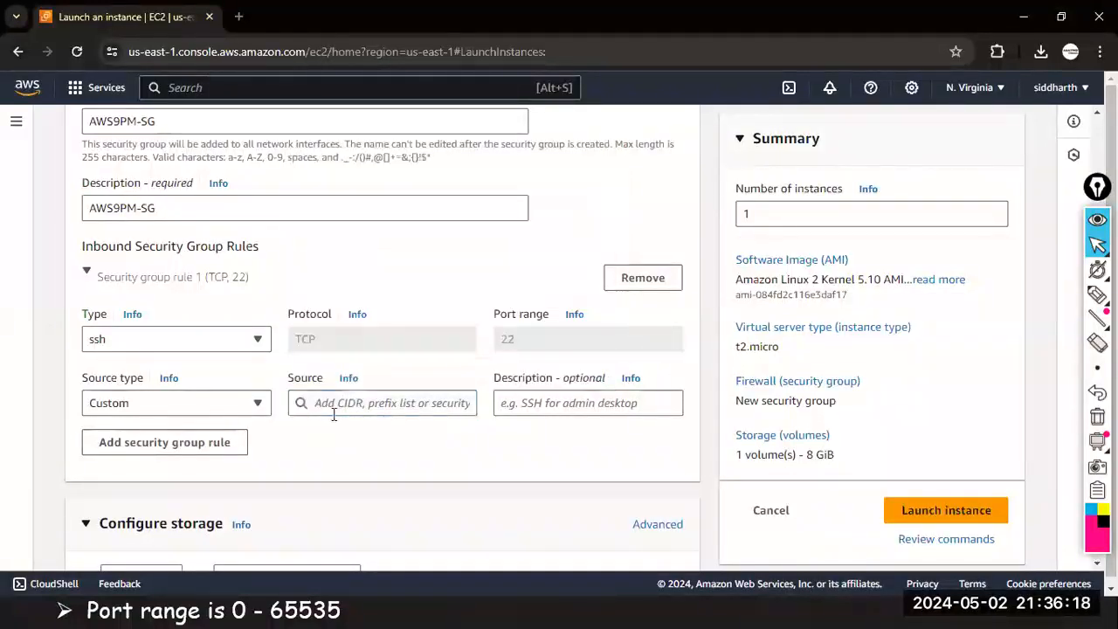
click(249, 412)
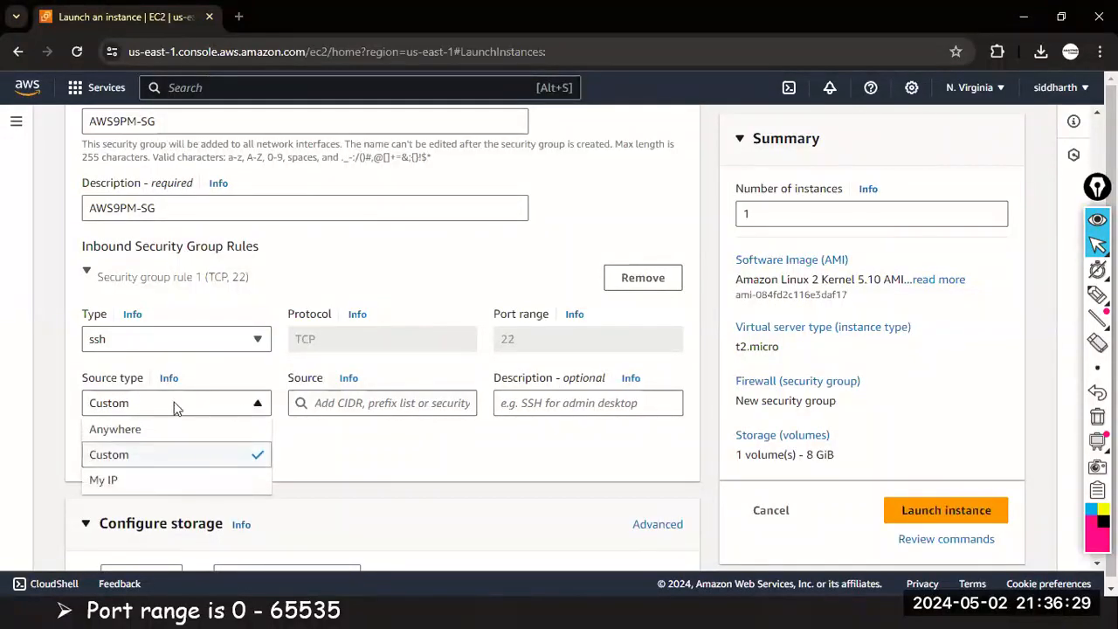
click(114, 434)
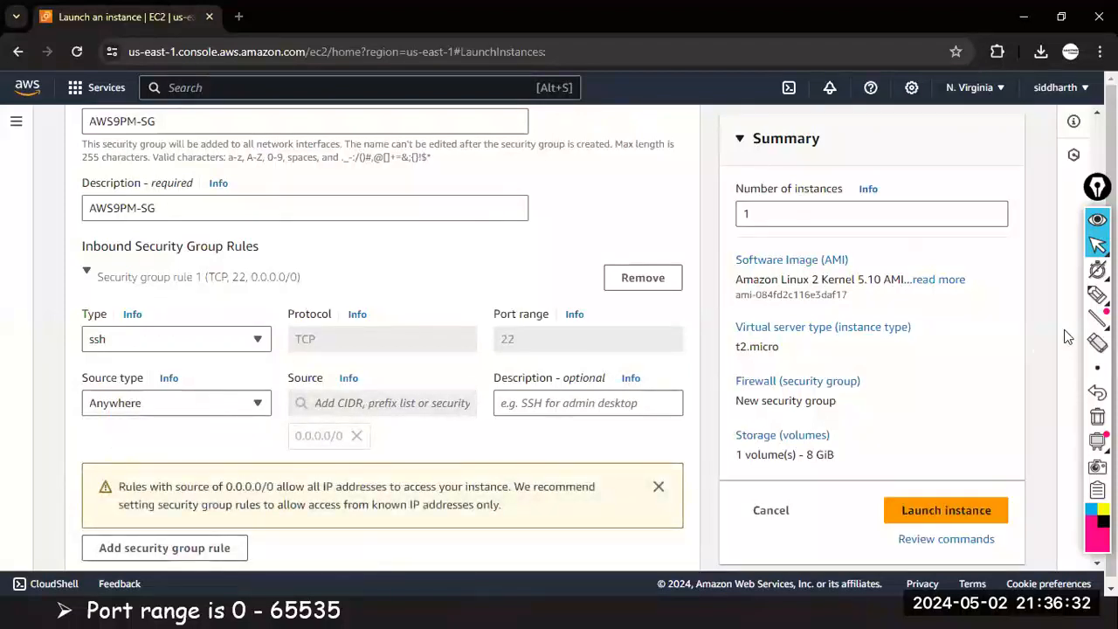
- Circle the 0.0.0.0/0 source and the Anywhere source type in pink, and underline the warning's text about all IP addresses accessing the instance
mouse_move(1097, 296)
mouse_move(295, 446)
mouse_down()
mouse_move(360, 442)
mouse_move(406, 404)
mouse_up()
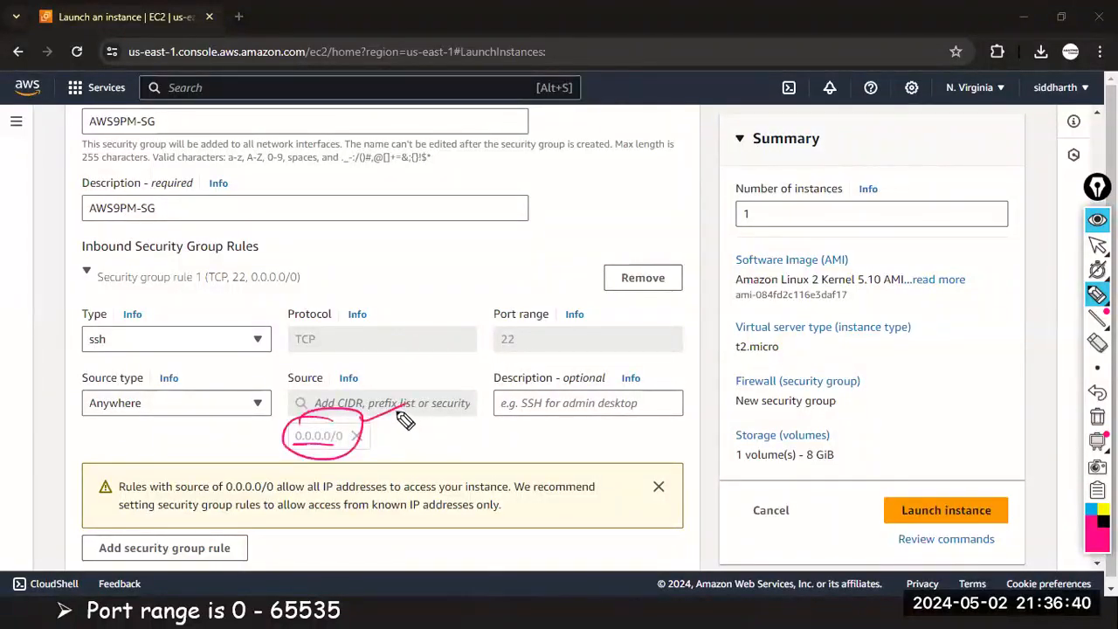
drag(131, 374, 144, 423)
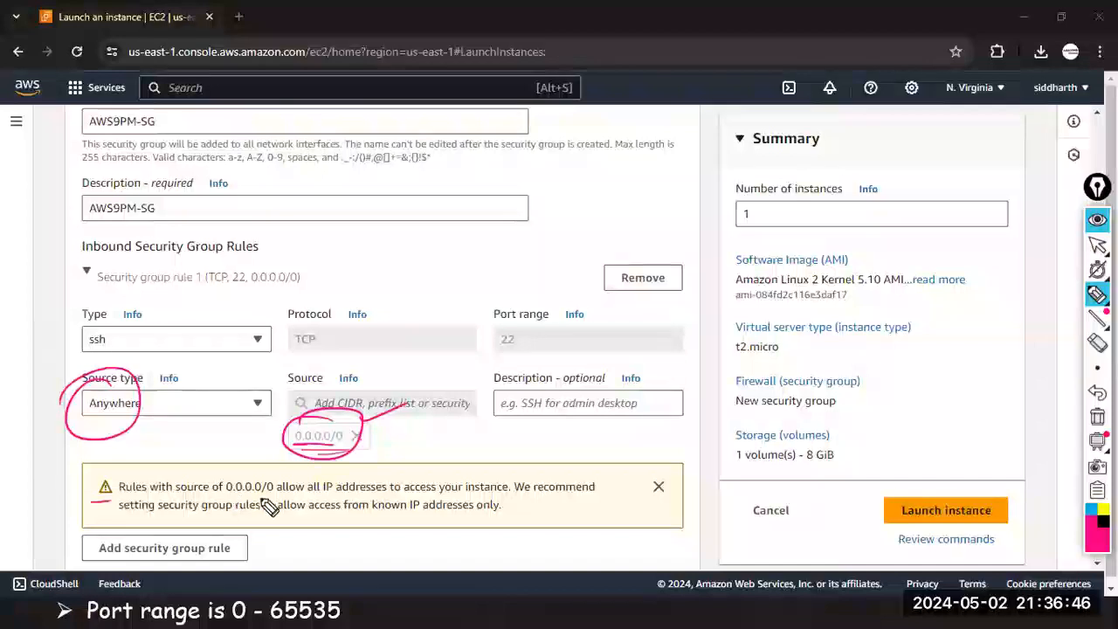
drag(308, 497, 506, 496)
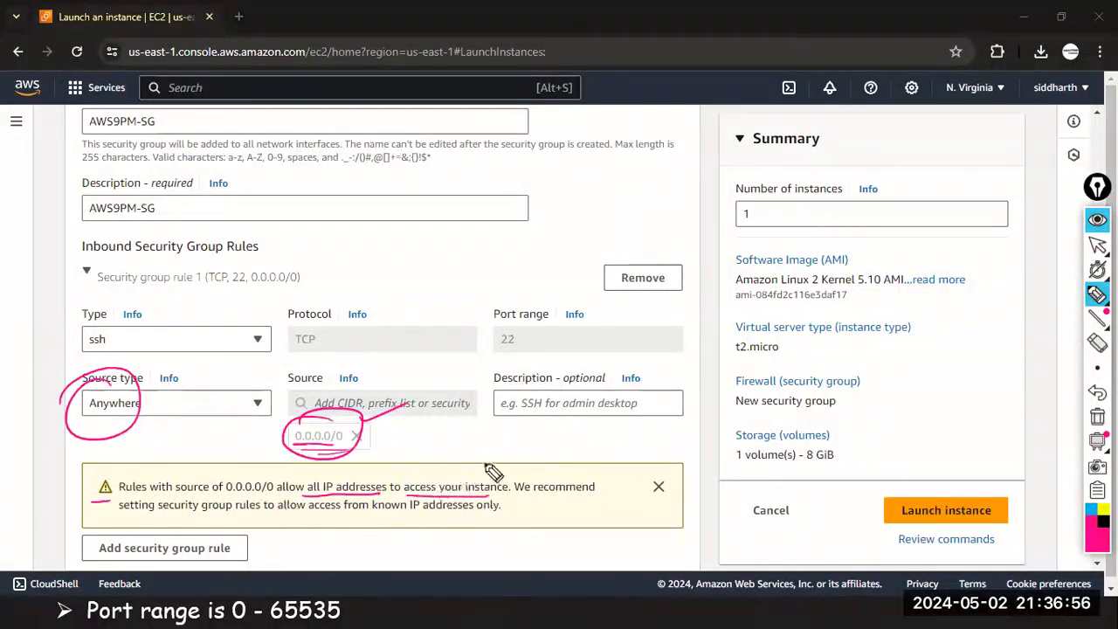
drag(365, 429, 405, 412)
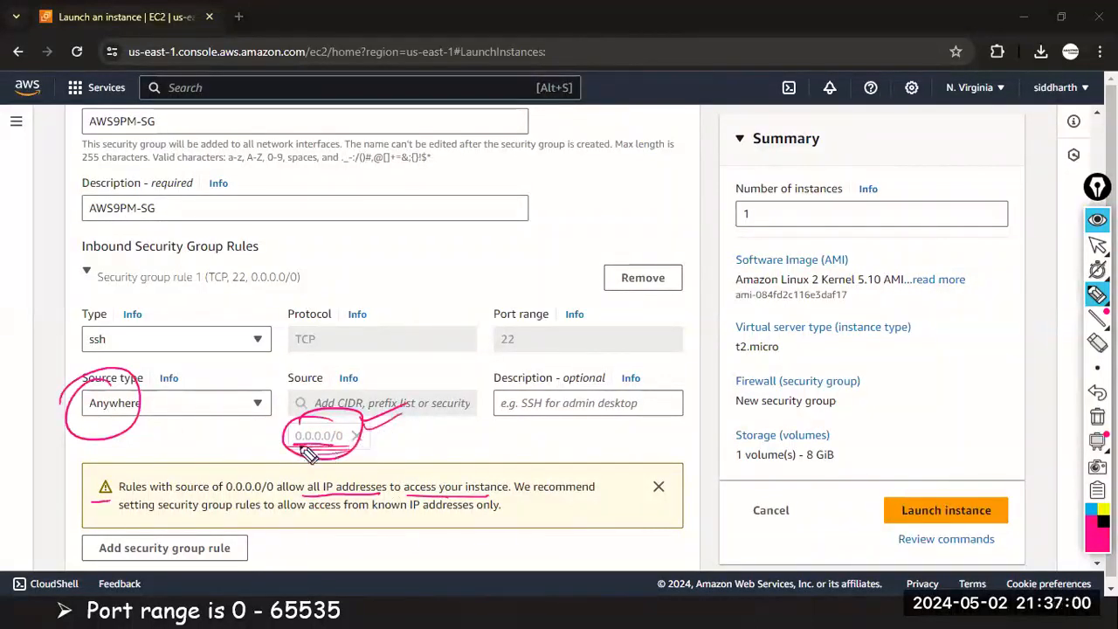
- Tick the warning, underline its recommendation to allow access from known IP addresses only, and clear all the drawings
drag(91, 474, 134, 471)
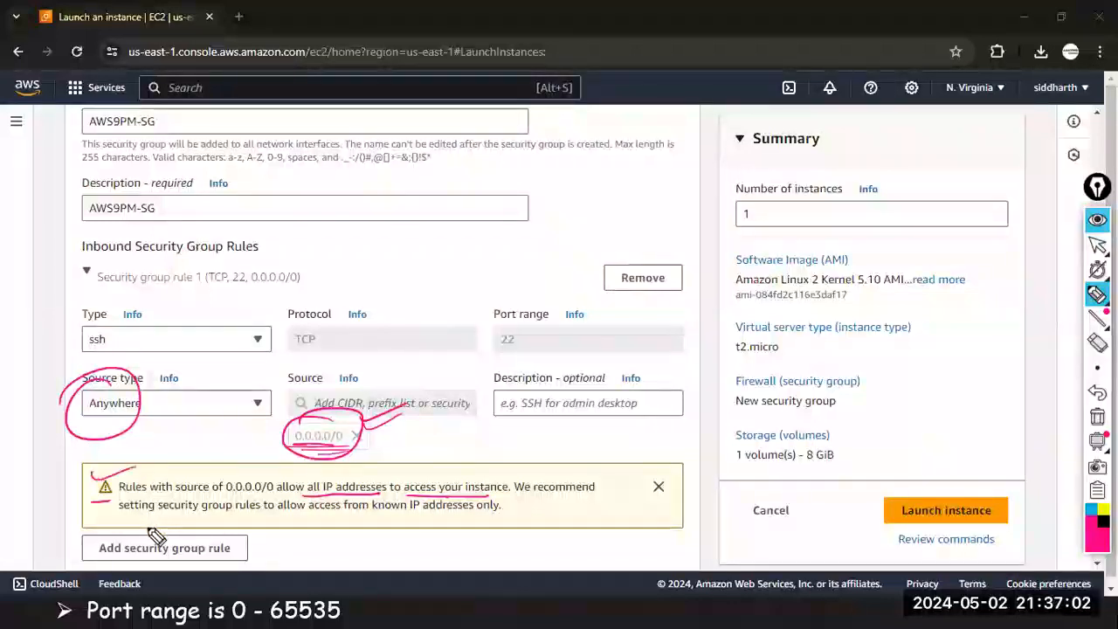
drag(515, 499, 587, 496)
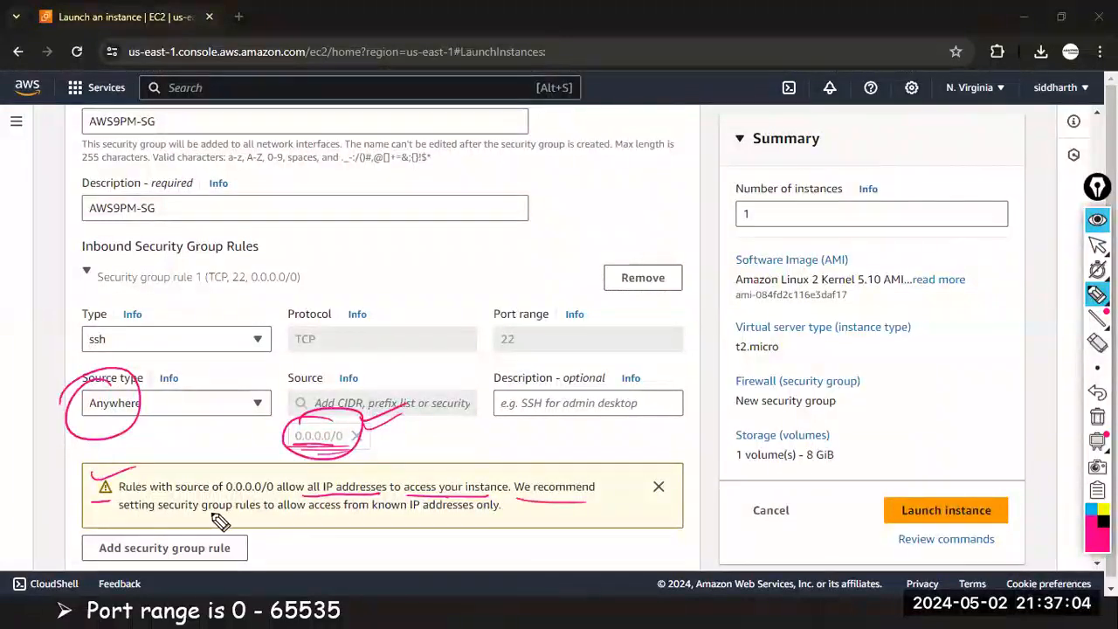
drag(188, 516, 489, 517)
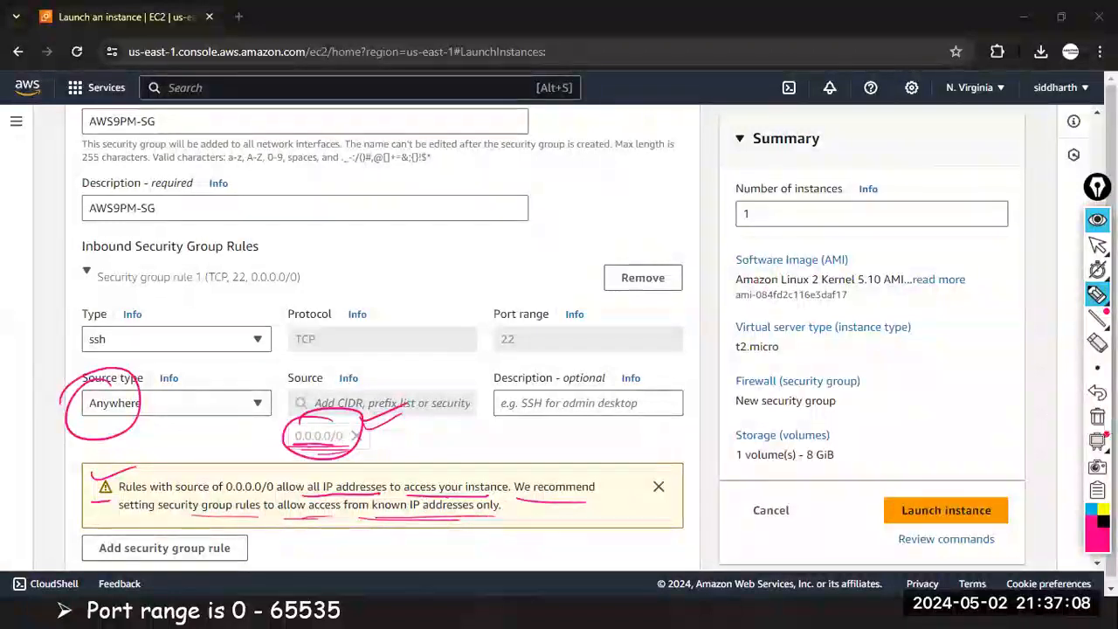
click(1095, 417)
mouse_move(1098, 246)
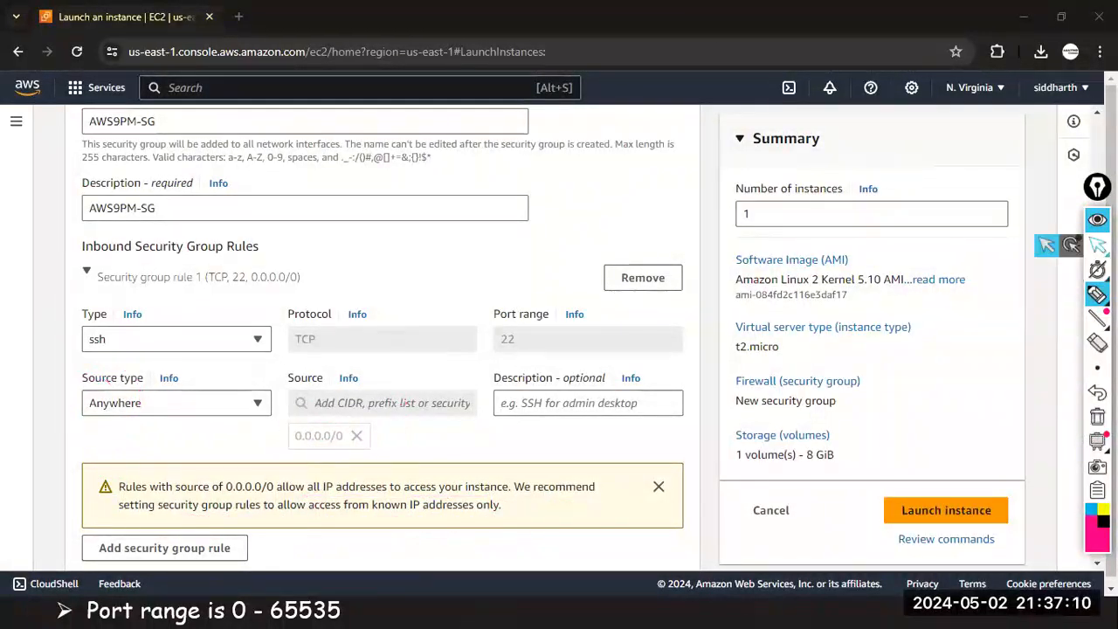
click(1046, 245)
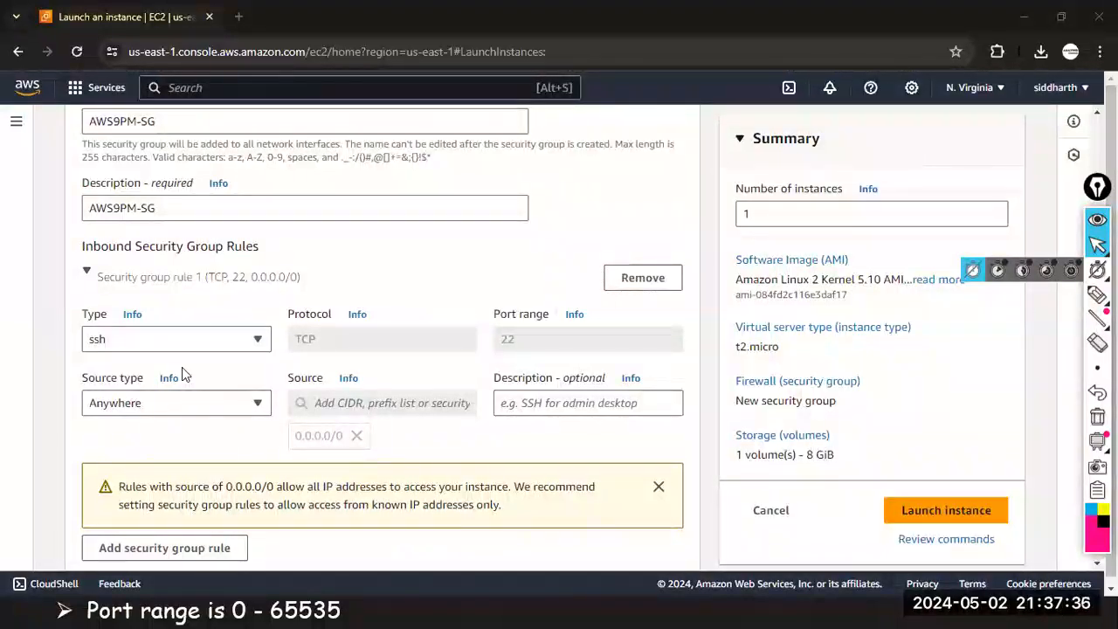
key(alt+Tab)
key(alt+Tab)
key(super+d)
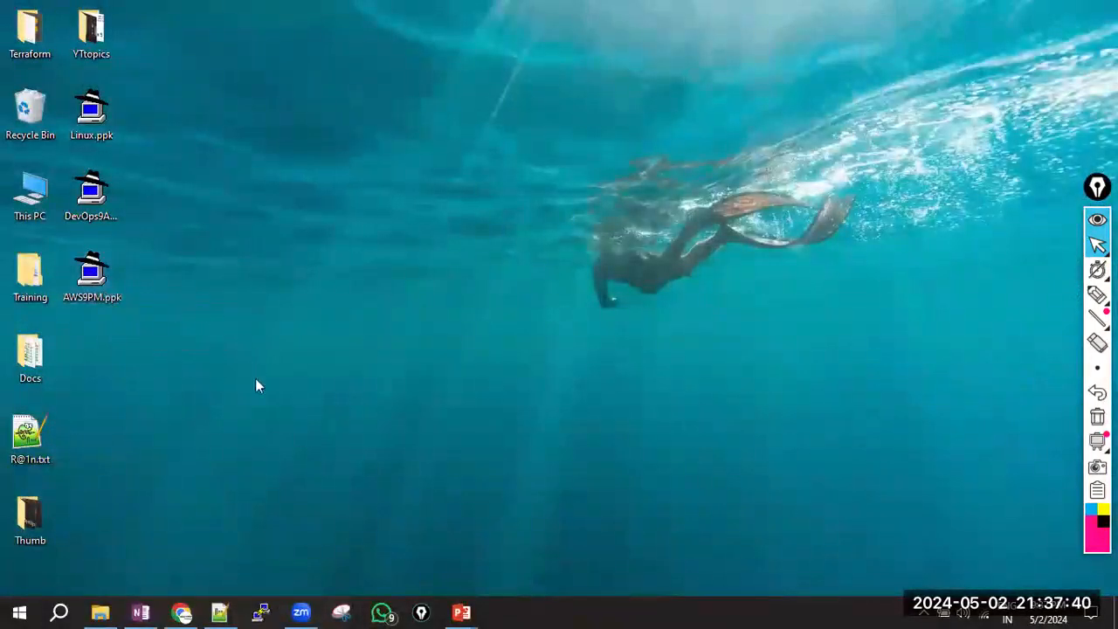
click(181, 613)
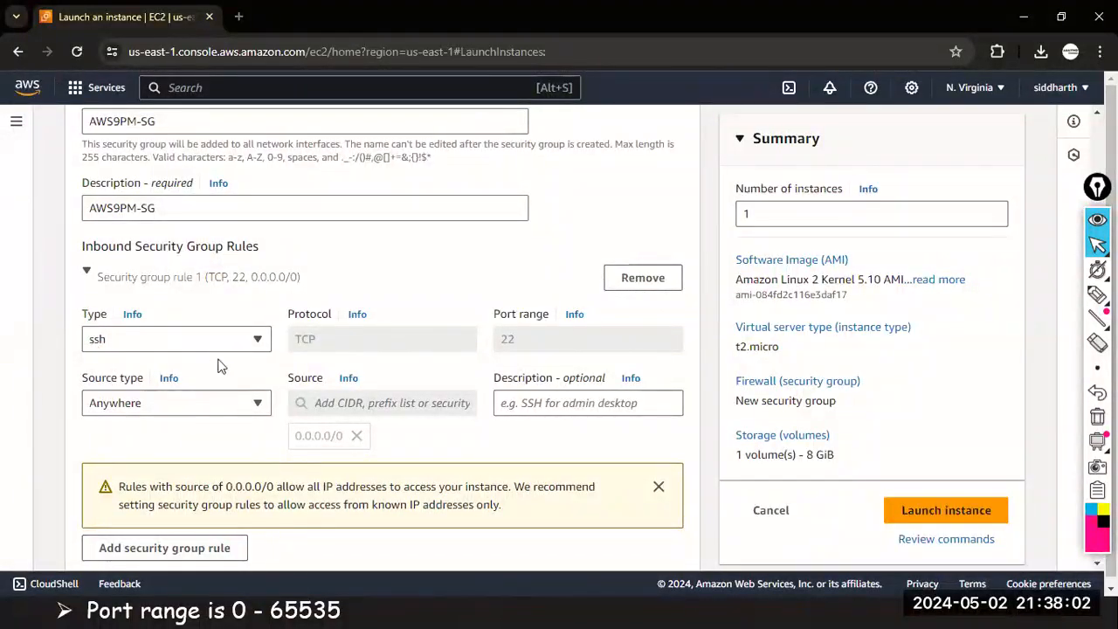
scroll(249, 284, down, 1)
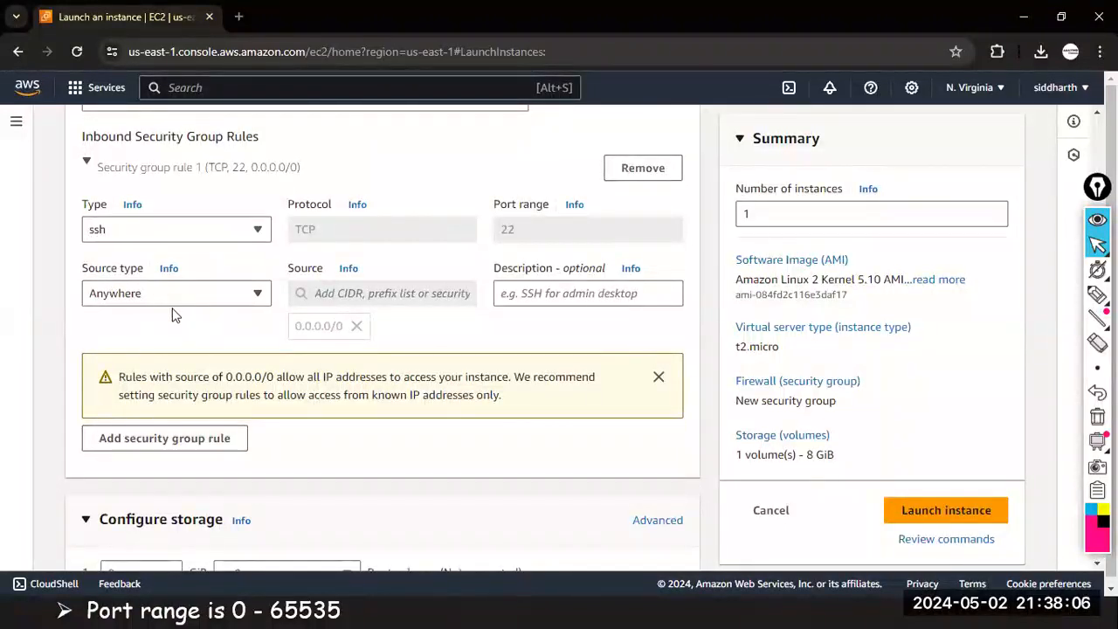
scroll(175, 339, up, 1)
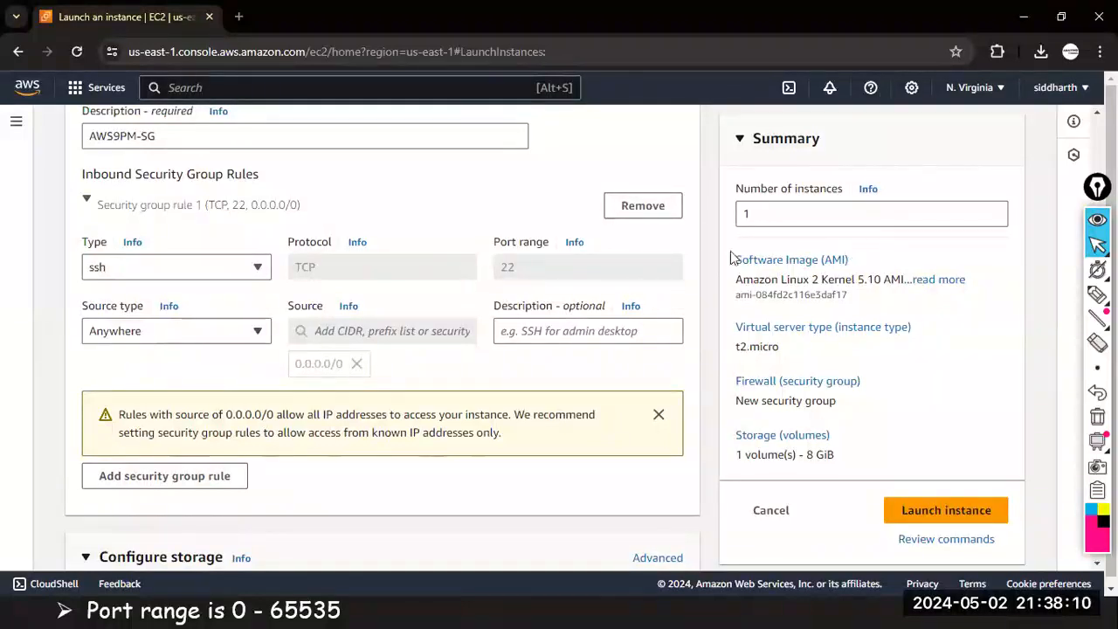
- Sketch a pink arched outline with small box-like figures at both ends above the Port range field
click(1097, 293)
mouse_move(491, 203)
mouse_down()
mouse_move(485, 157)
mouse_move(530, 240)
mouse_up()
mouse_move(577, 193)
mouse_down()
mouse_move(595, 211)
mouse_move(599, 187)
mouse_move(592, 217)
mouse_move(583, 207)
mouse_move(601, 186)
mouse_move(604, 215)
mouse_up()
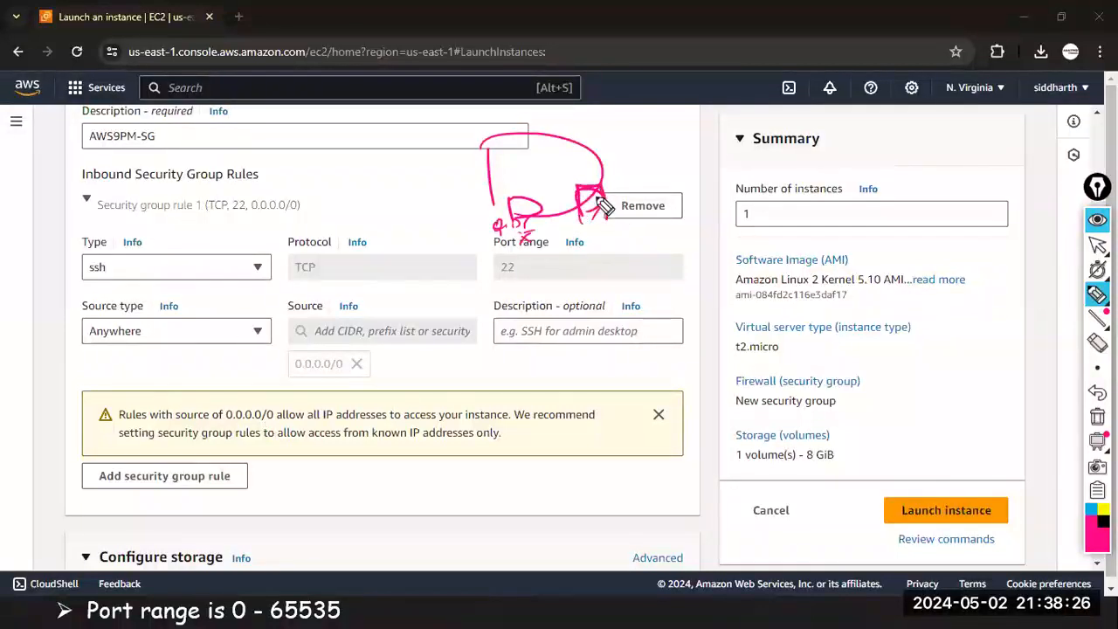
mouse_move(525, 225)
mouse_down()
mouse_move(523, 159)
mouse_move(592, 179)
mouse_move(602, 238)
mouse_up()
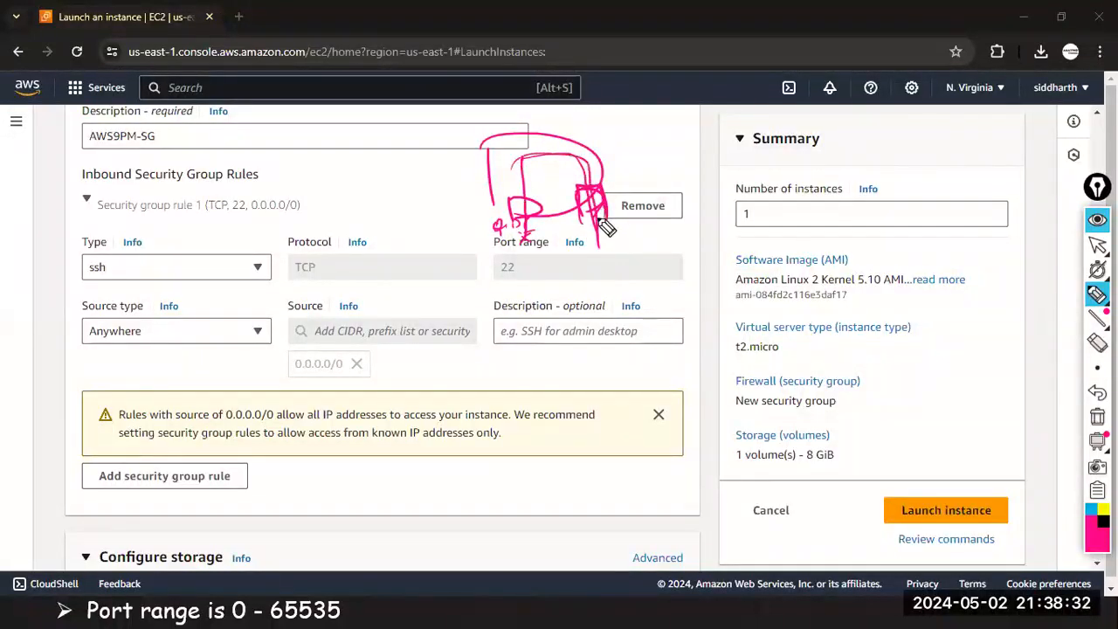
- Tick the Inbound Security Group Rules heading, add strokes to the sketch, circle the ssh type, and clear the drawings
drag(129, 188, 169, 181)
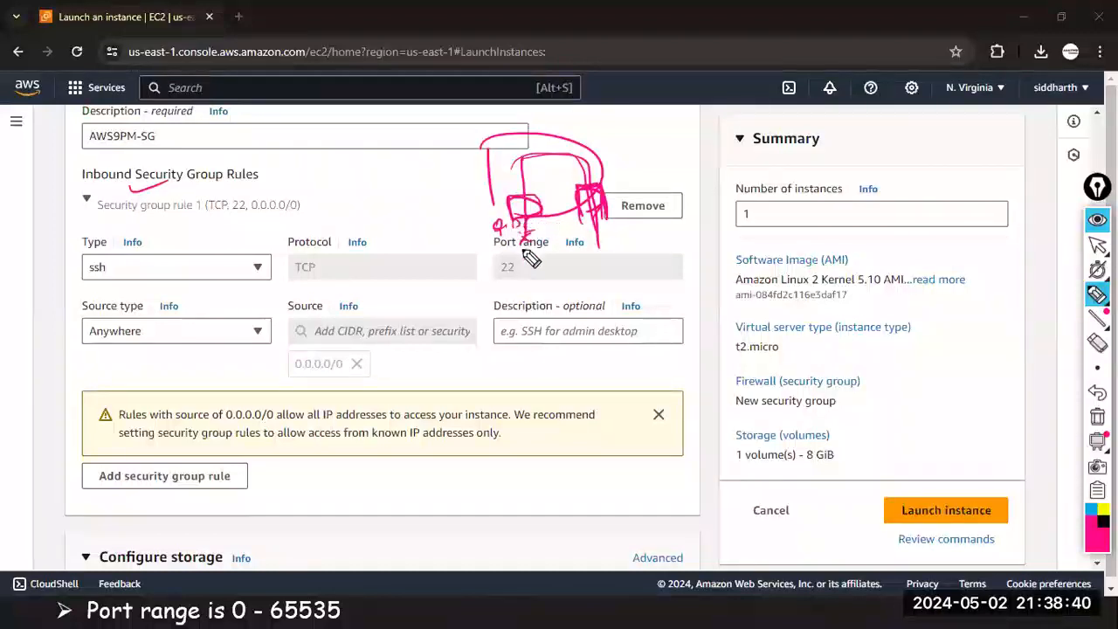
drag(519, 198, 521, 249)
drag(523, 171, 530, 262)
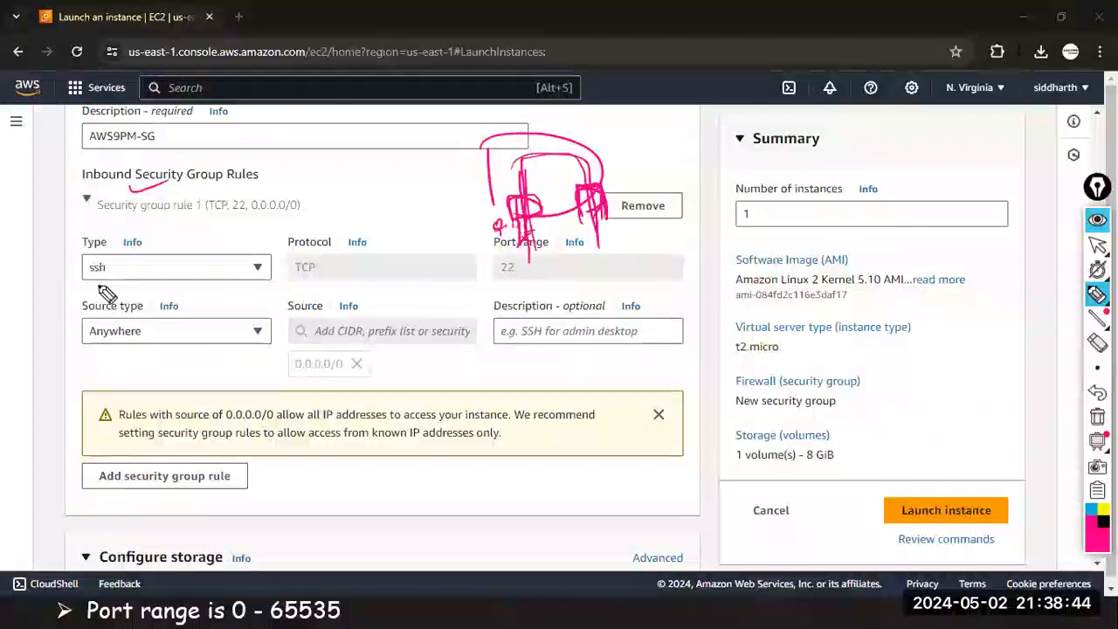
drag(92, 281, 115, 254)
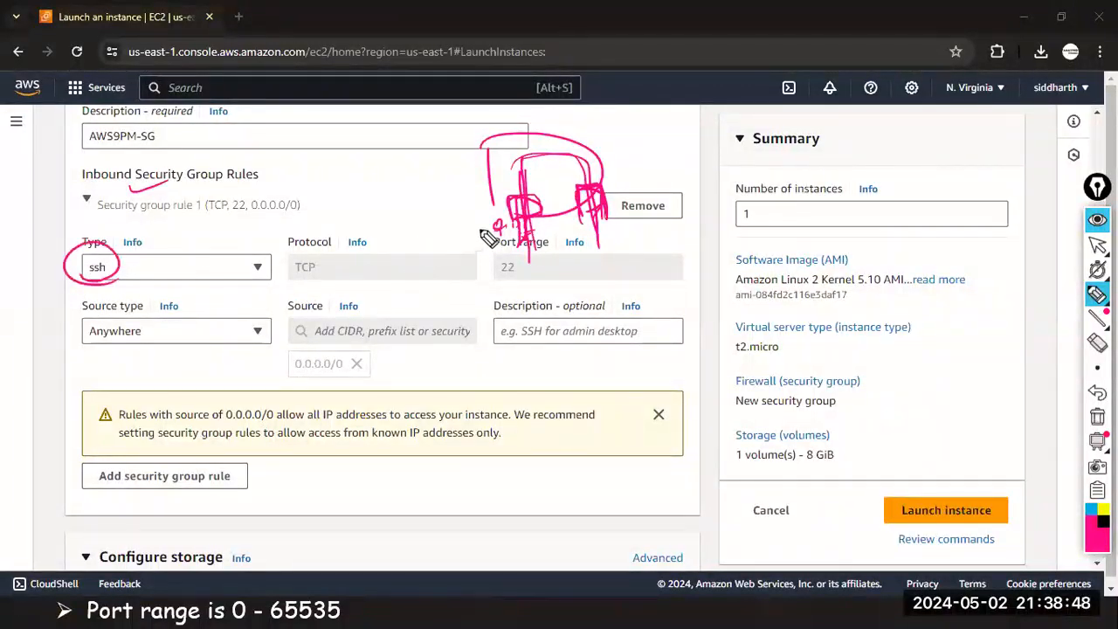
click(1097, 417)
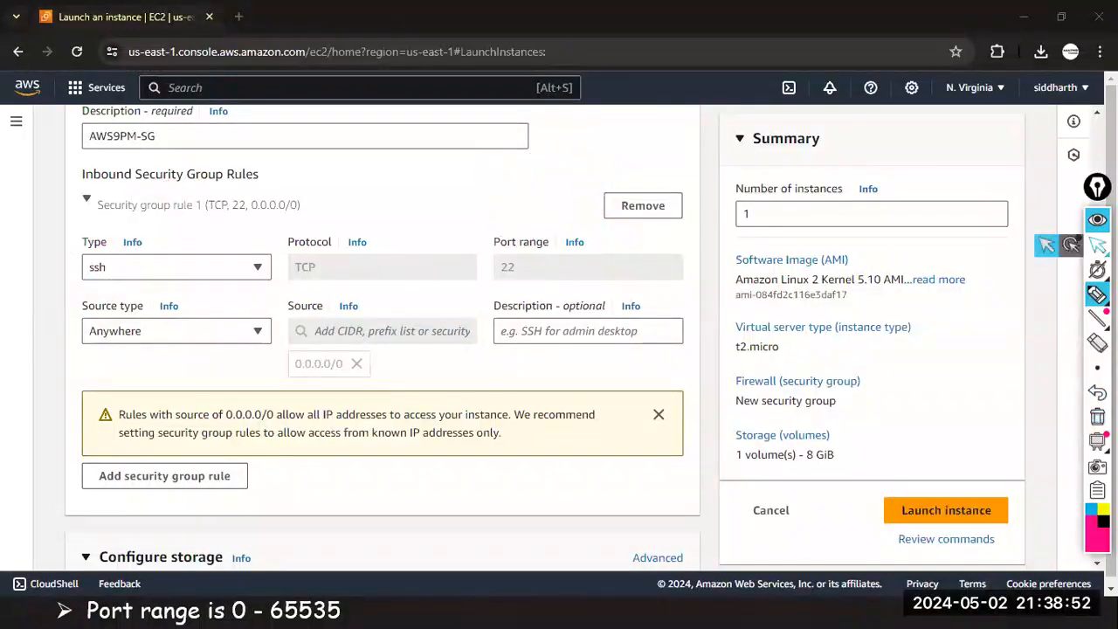
click(1093, 251)
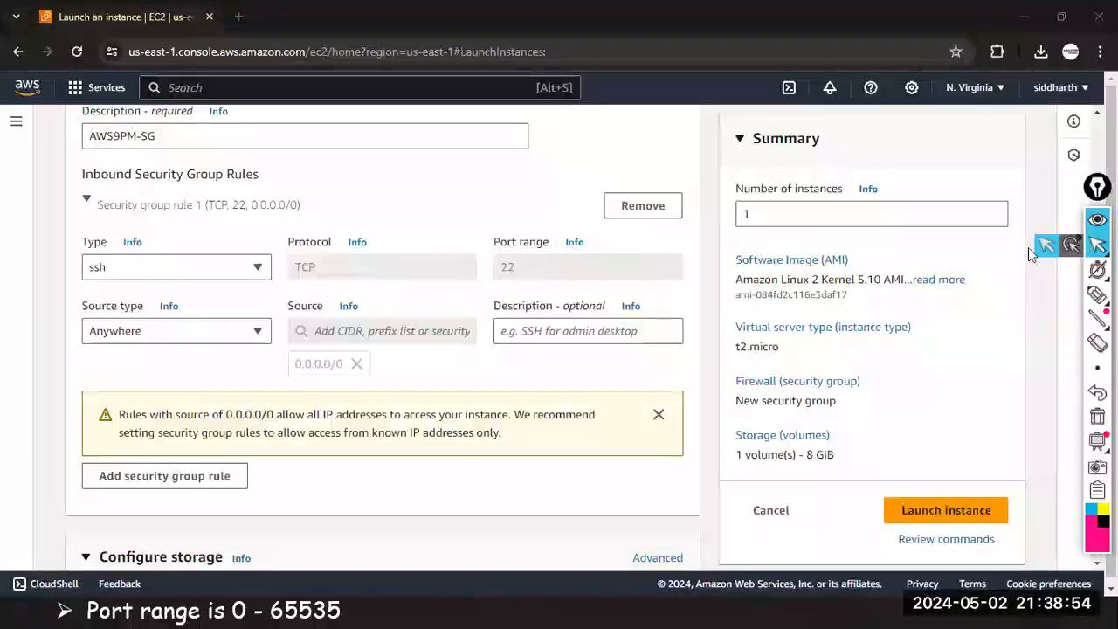
- Switch to the OneNote page and complete the Security Group entry as ssh (22) – Anywhere in blue ink
scroll(199, 208, up, 1)
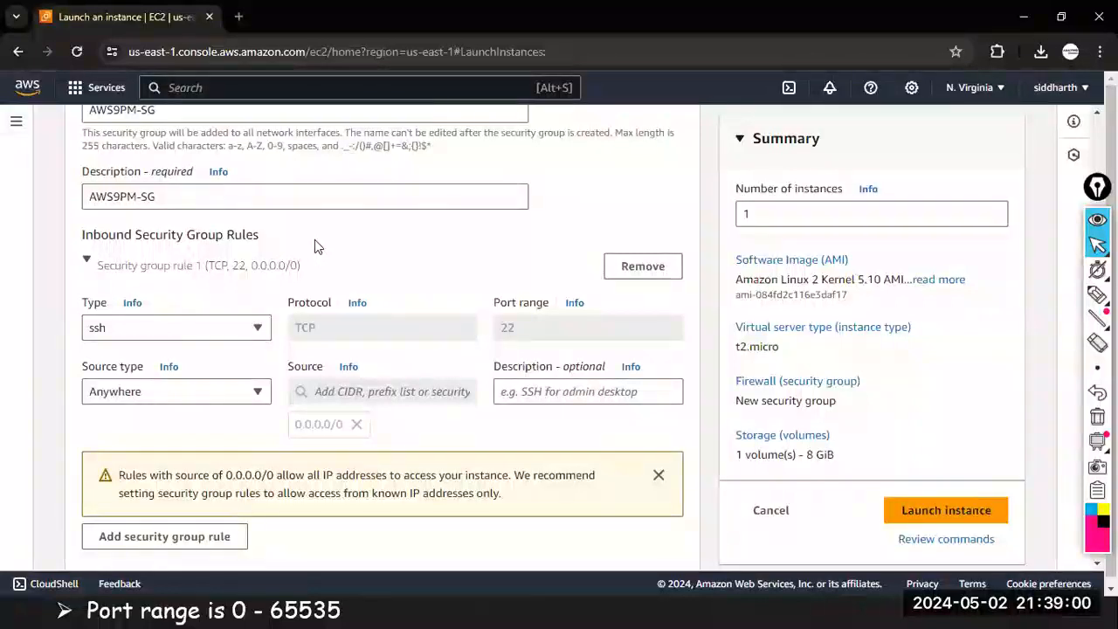
scroll(416, 397, down, 4)
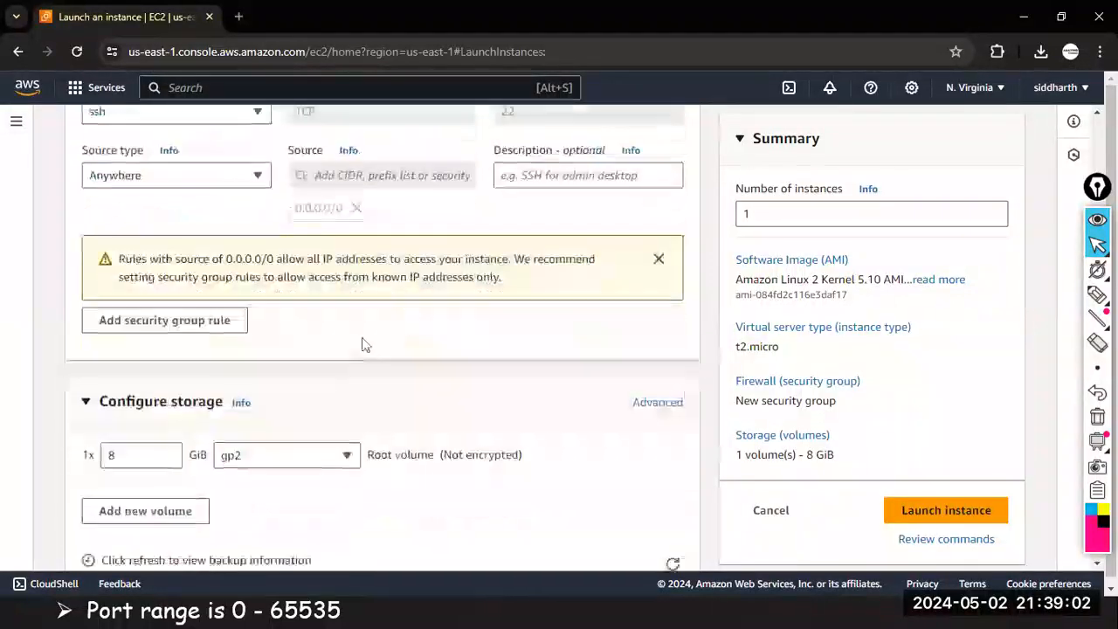
click(129, 609)
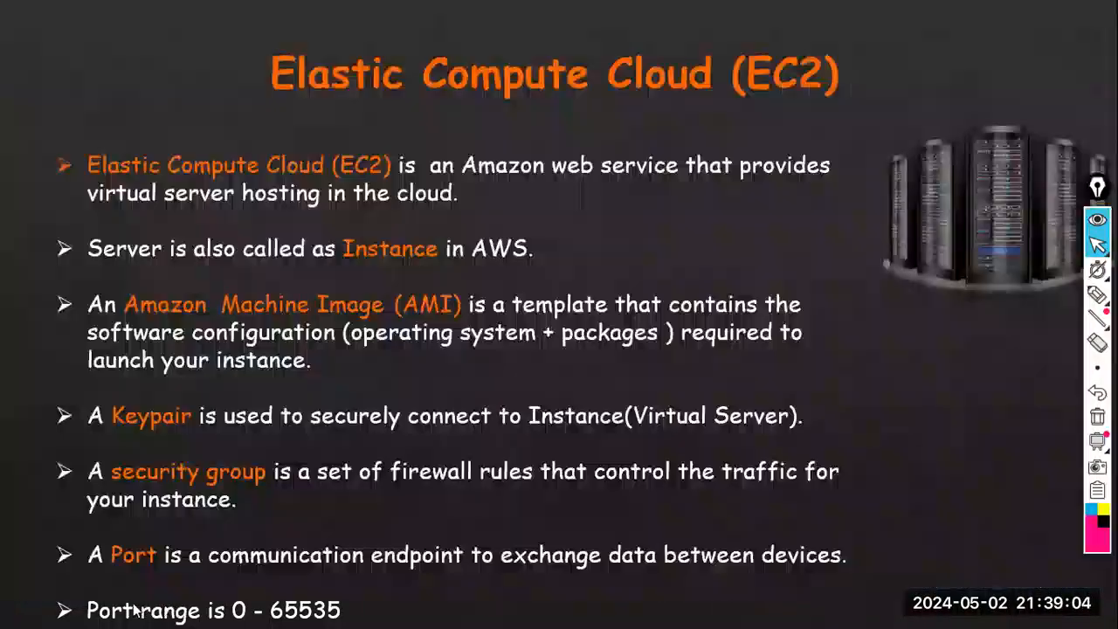
key(alt+Tab)
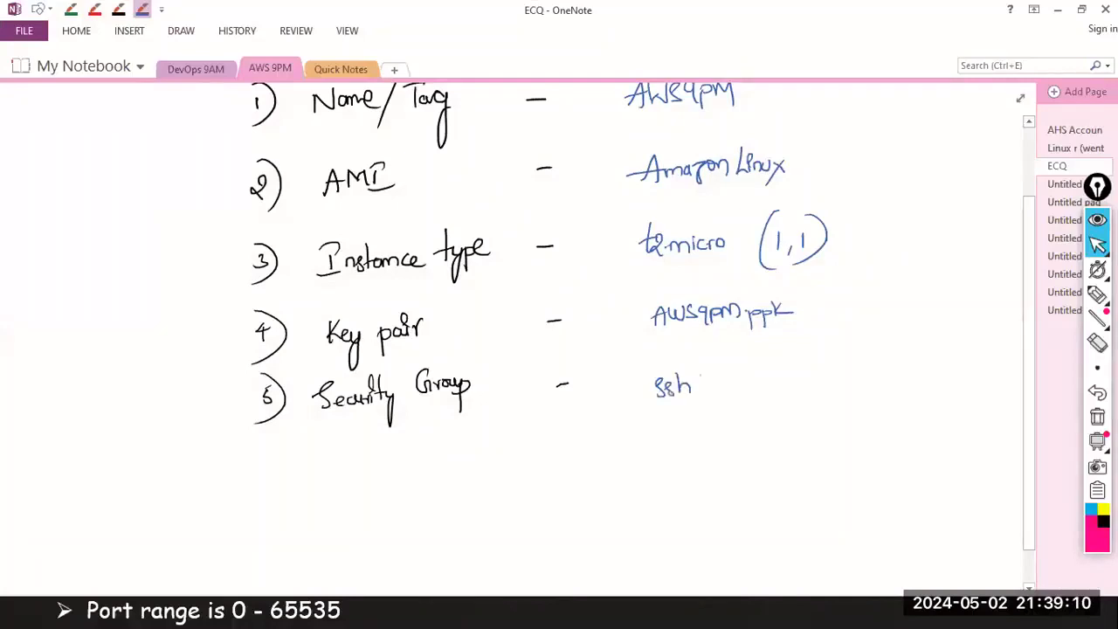
drag(718, 369, 723, 402)
drag(783, 382, 803, 373)
drag(808, 382, 871, 374)
click(879, 377)
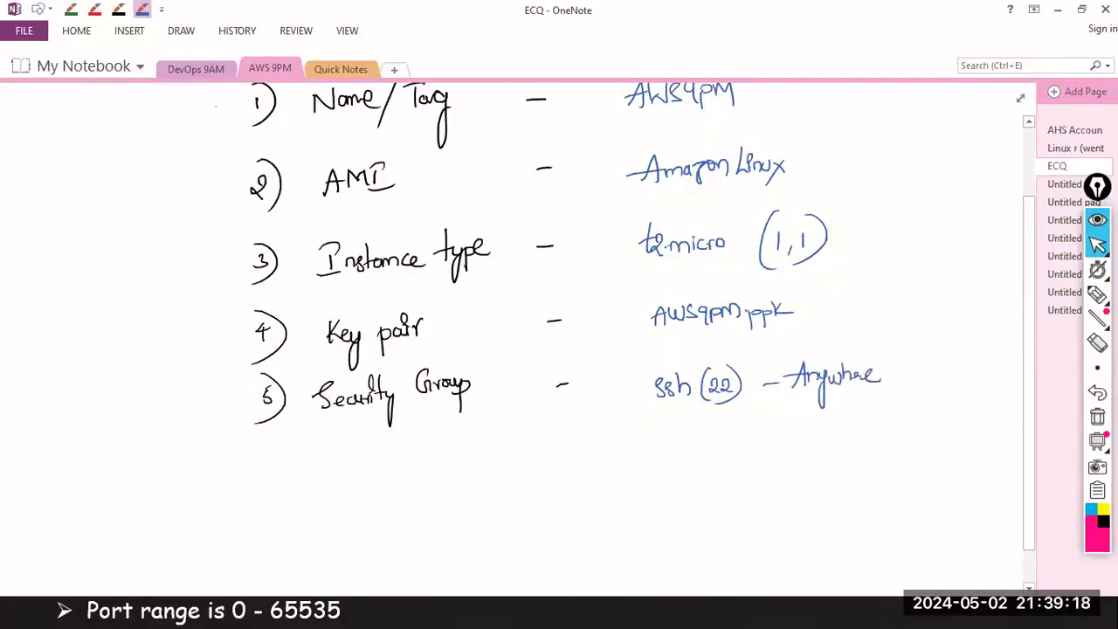
- Write list item 6, Storage, followed by a dash in black ink, and choose the blue pen again
click(117, 9)
drag(268, 453, 267, 464)
drag(263, 436, 262, 498)
mouse_move(345, 449)
mouse_down()
mouse_move(336, 468)
mouse_move(419, 455)
mouse_up()
drag(551, 454, 569, 452)
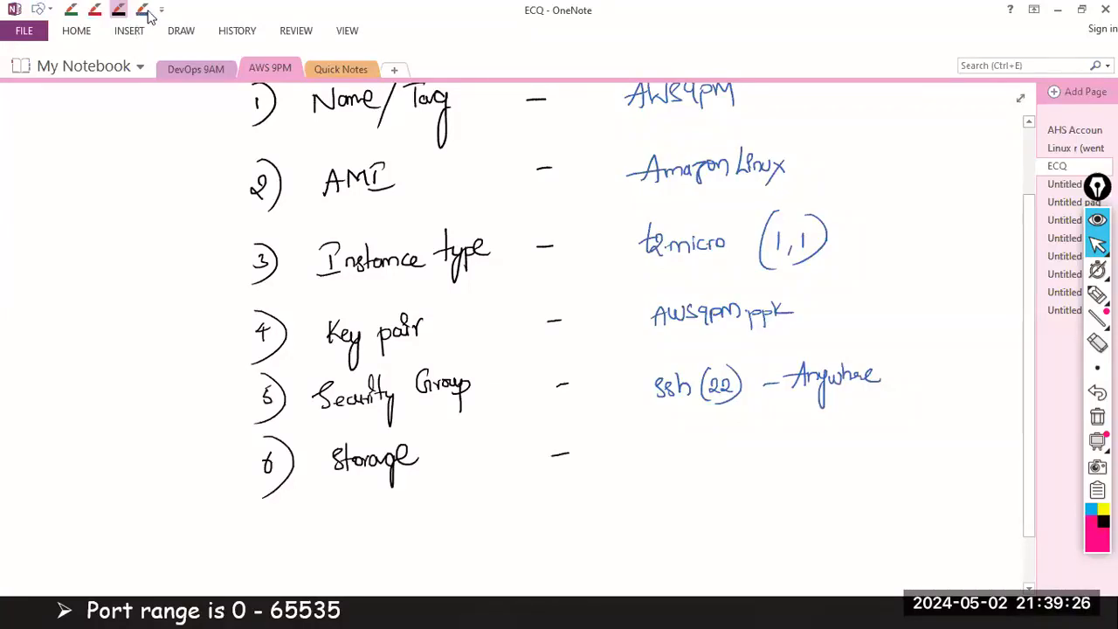
click(142, 9)
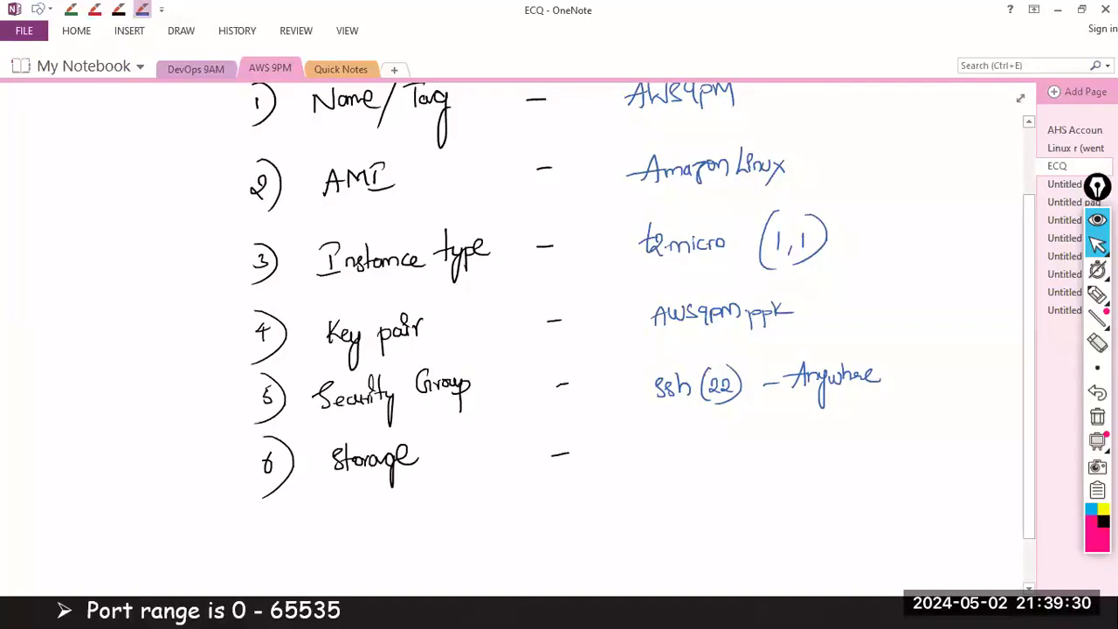
- Switch back to the EC2 launch page in the browser and set the root volume size to 250 GiB
key(super+d)
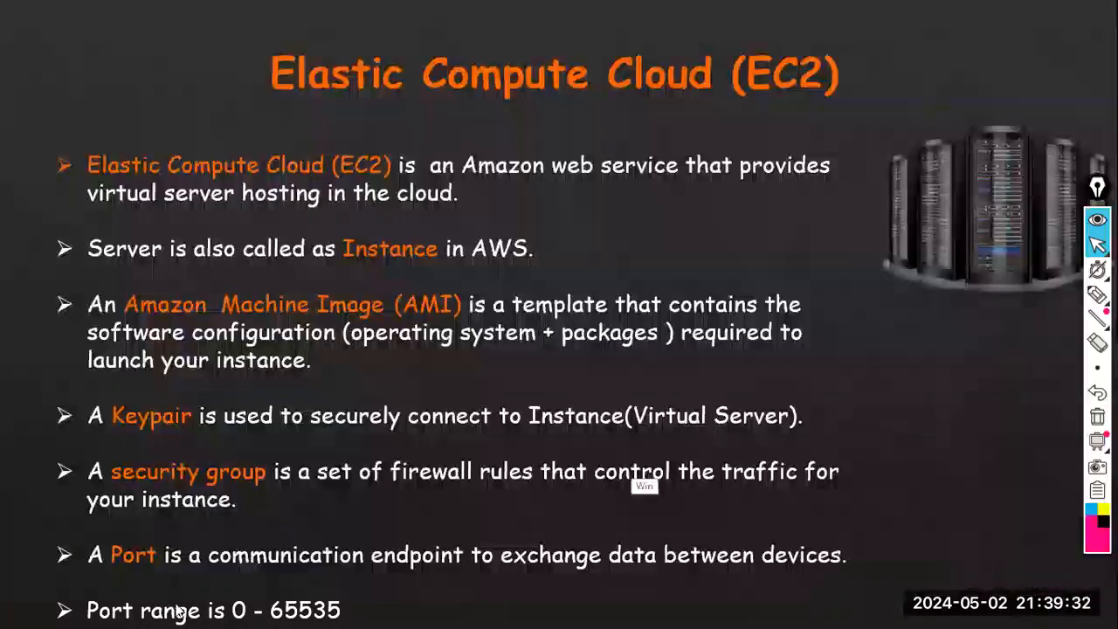
click(183, 613)
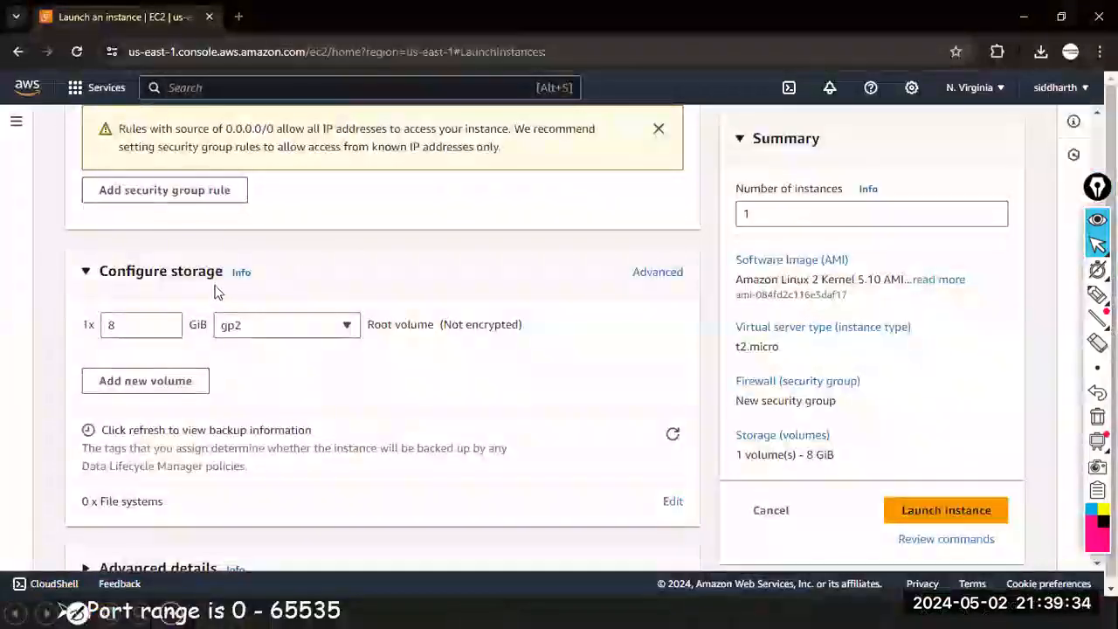
click(137, 335)
text(0)
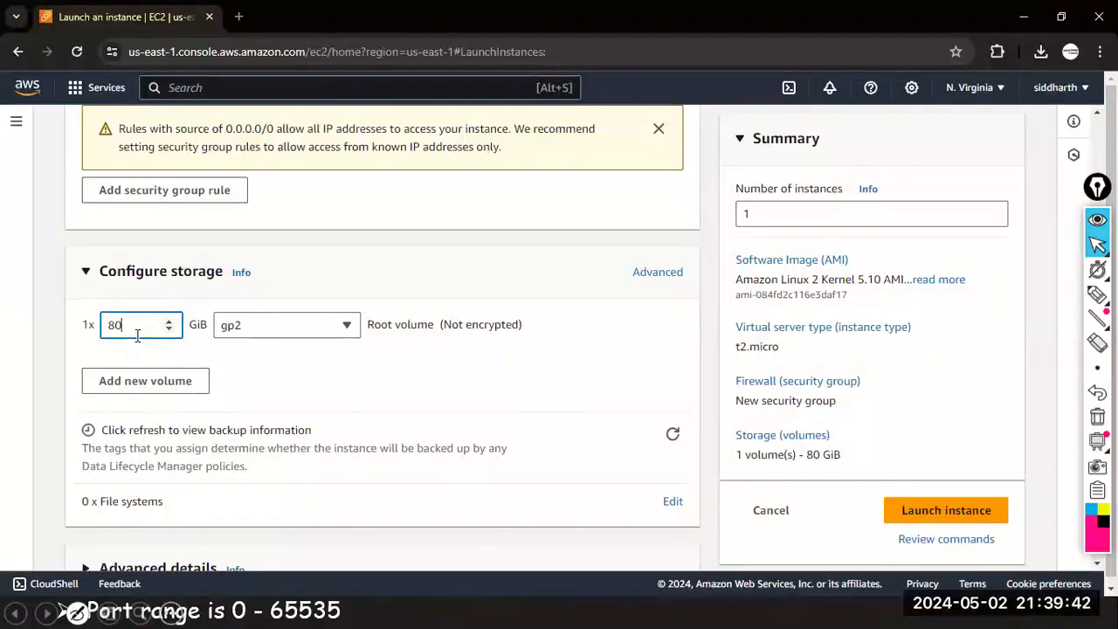
text(25)
- Add a second EBS volume under the root volume and set its size to 250 GiB
click(157, 382)
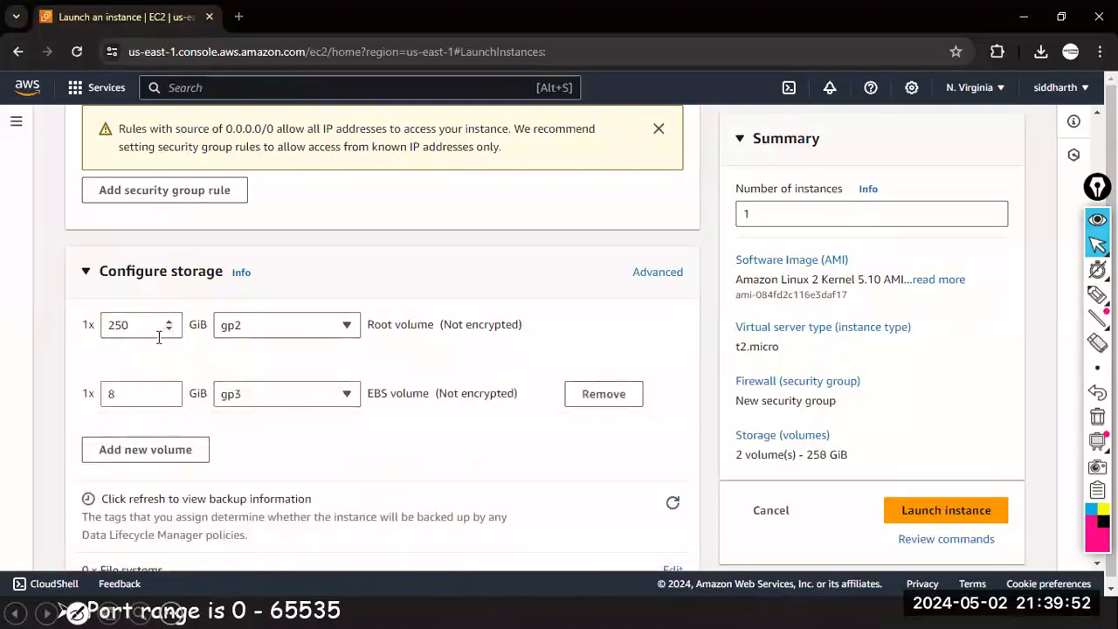
click(143, 389)
key(BackSpace)
text(250)
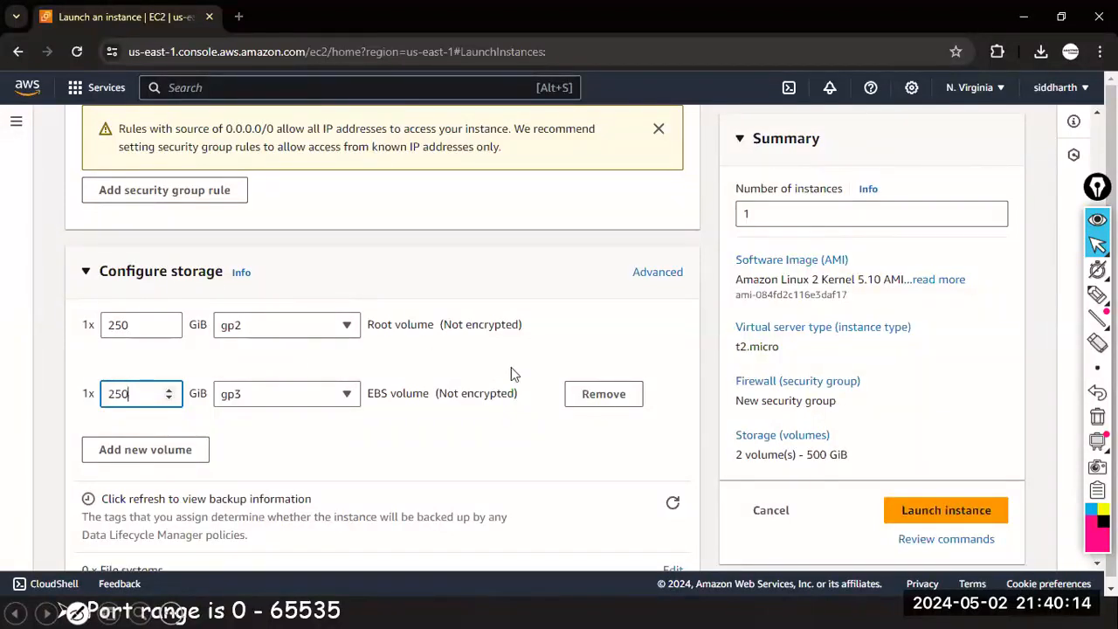
- Remove the additional EBS volume and set the root volume size to 8 GiB
click(602, 398)
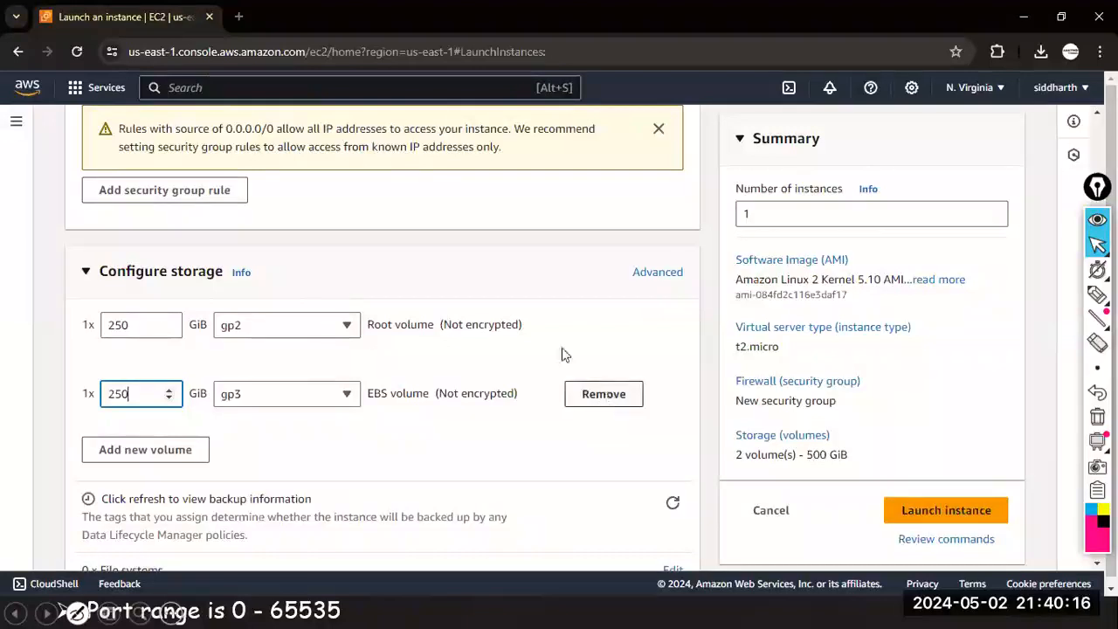
click(139, 334)
key(BackSpace)
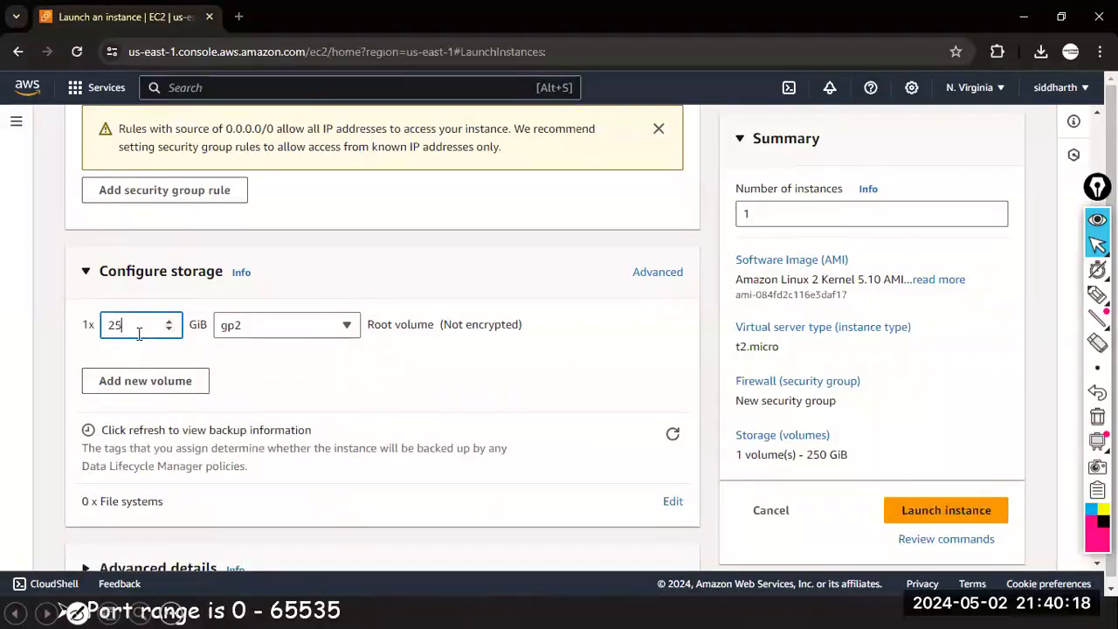
text(8)
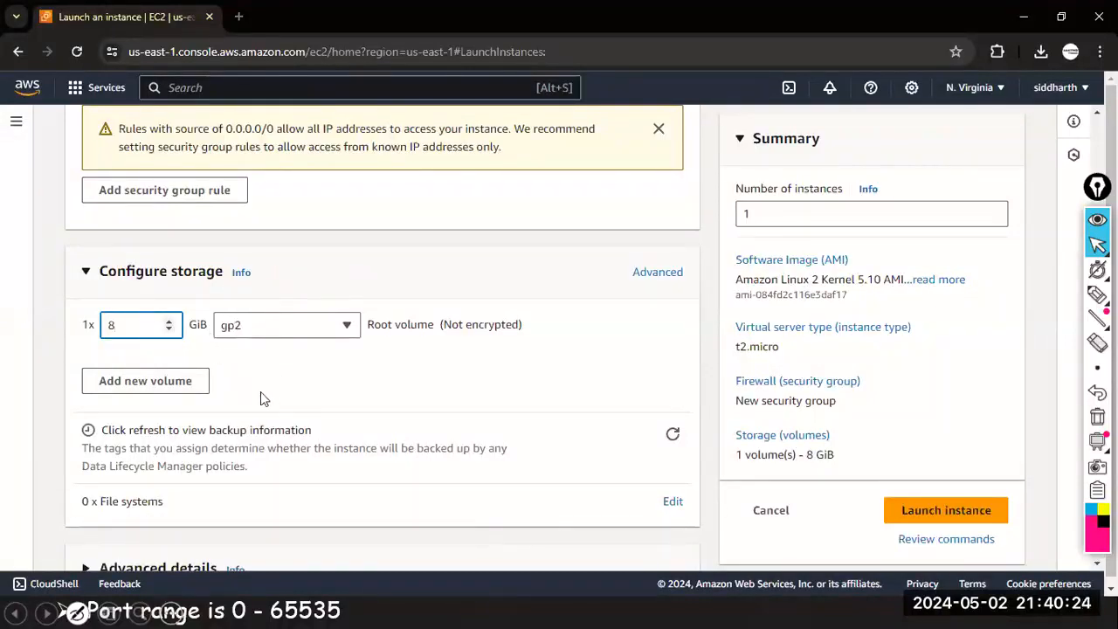
- Switch to the OneNote notes and write 8 GB in blue ink beside the Storage item
scroll(323, 301, down, 1)
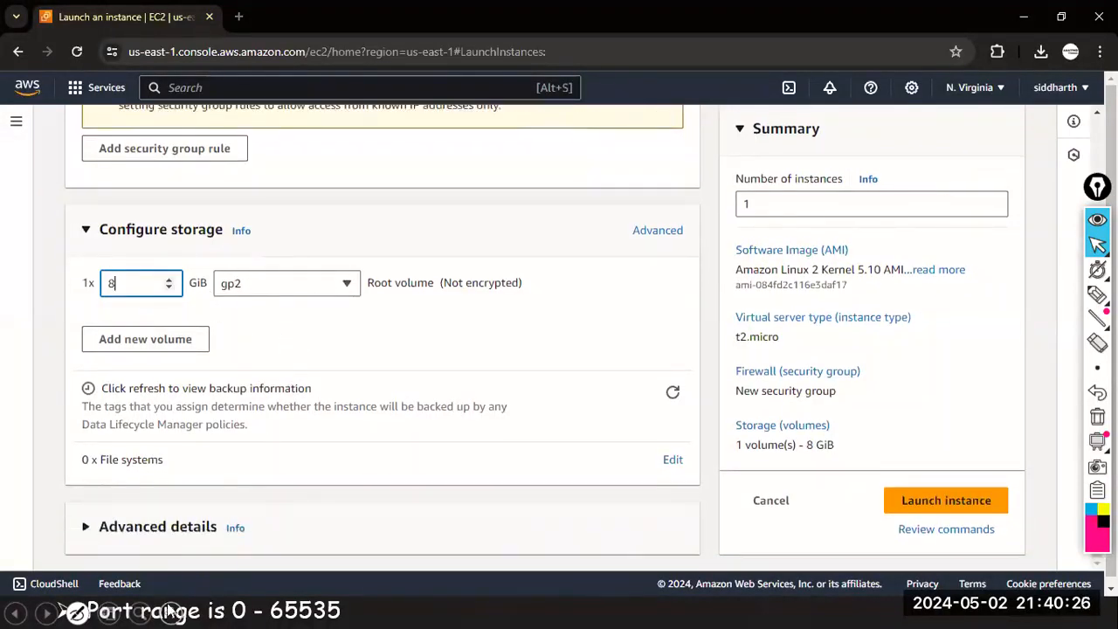
key(alt+Tab)
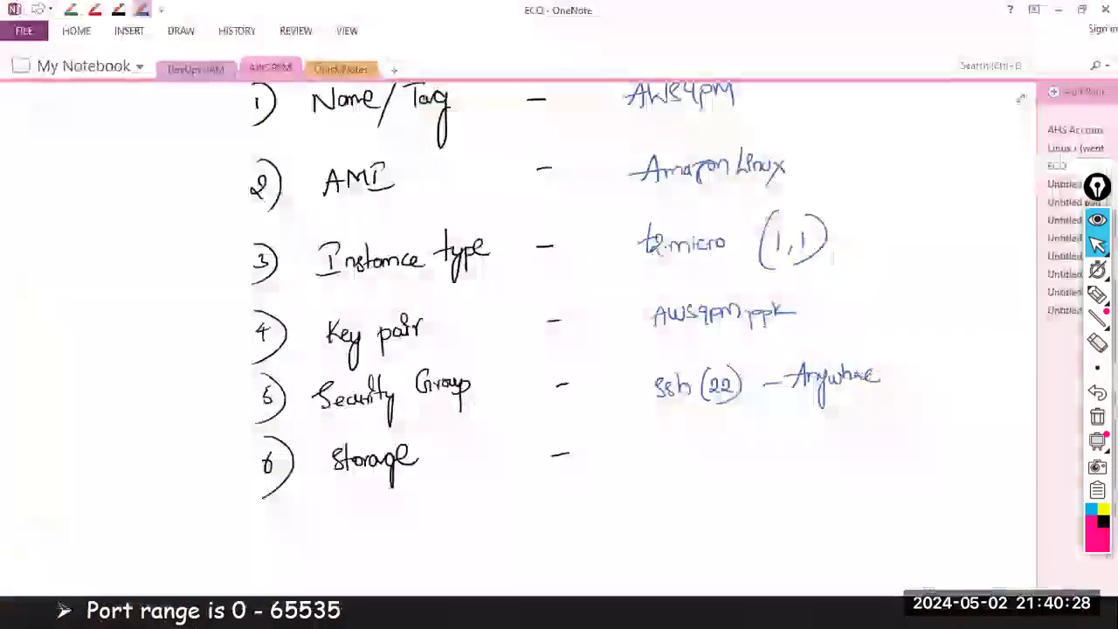
drag(682, 435, 722, 444)
drag(725, 429, 728, 448)
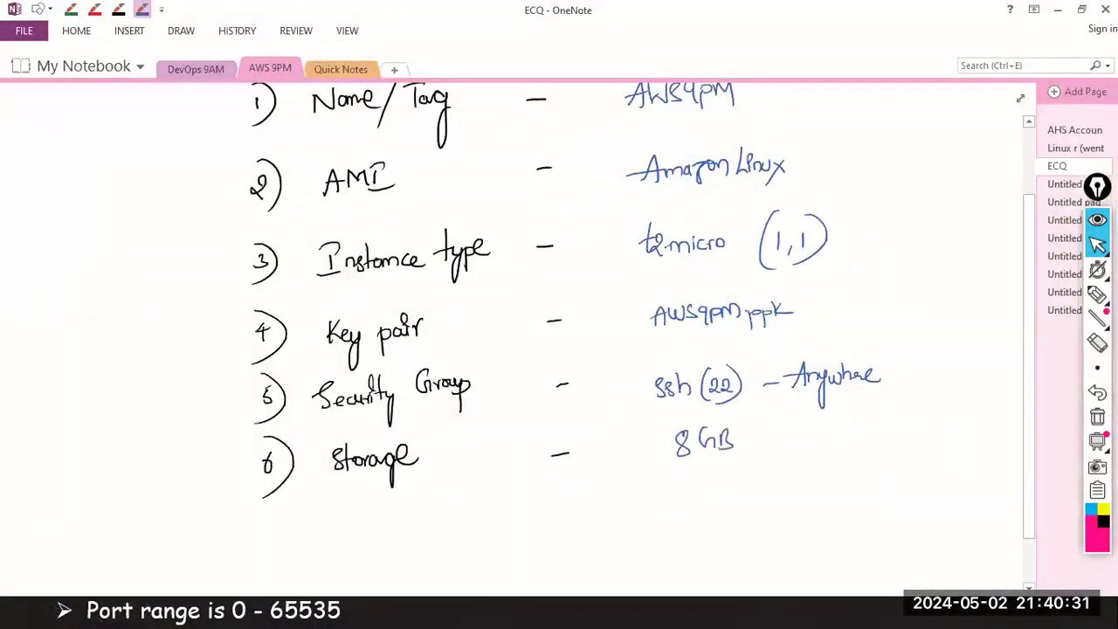
- Write list item 7, No. of Instance, with a dash in black ink, reselect the blue pen and return to the EC2 launch page
click(118, 9)
drag(269, 513, 268, 552)
drag(338, 516, 339, 529)
mouse_move(407, 505)
mouse_down()
mouse_move(400, 552)
mouse_move(449, 501)
mouse_move(447, 520)
mouse_move(465, 519)
mouse_up()
drag(460, 509, 473, 505)
drag(477, 508, 495, 515)
drag(498, 510, 507, 506)
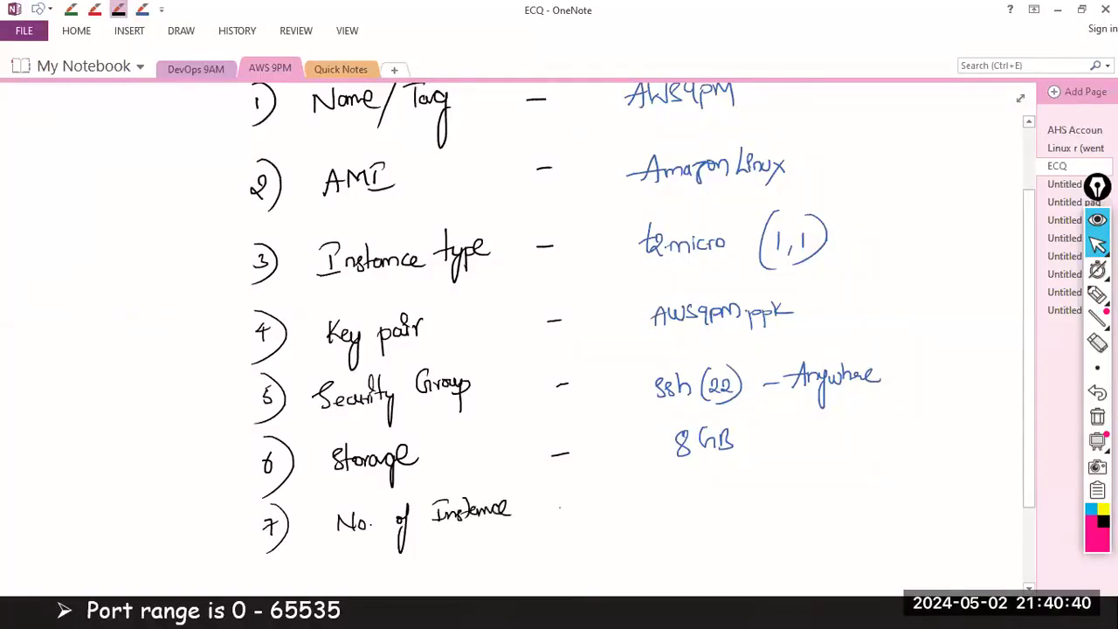
click(142, 11)
key(alt+Tab)
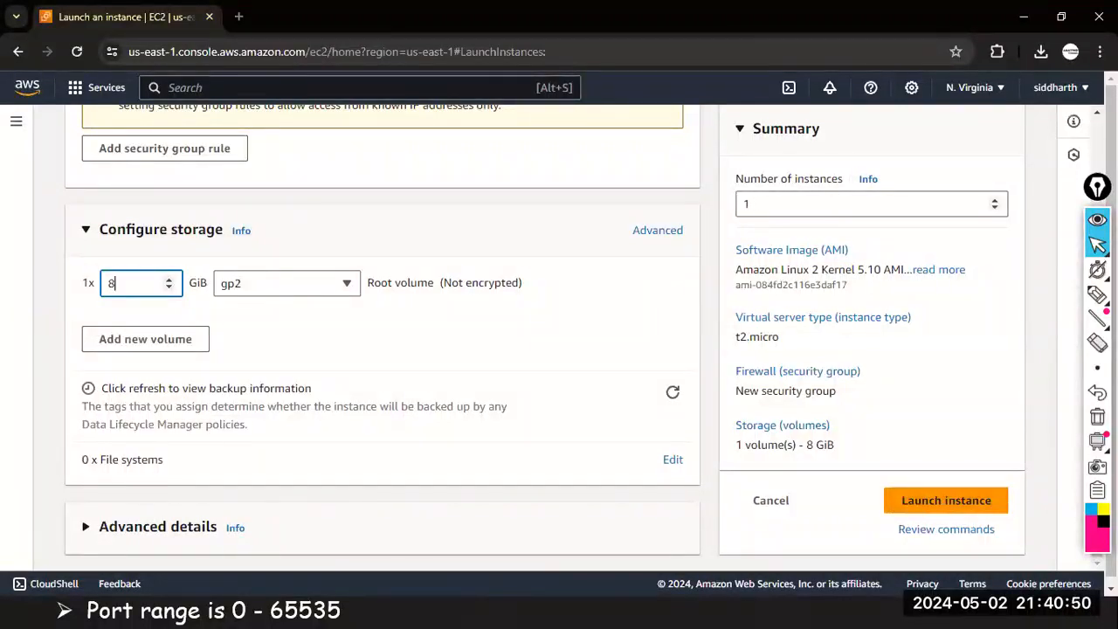
- Try 10 and 100 as the number of instances and restore the value to 1
click(769, 220)
text(0)
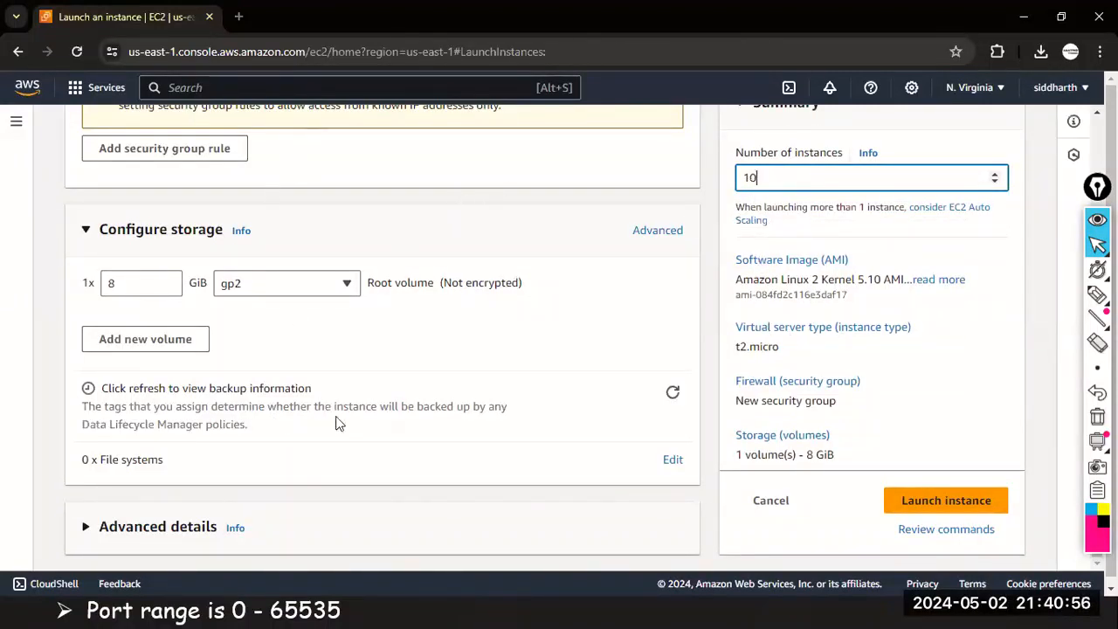
text(0)
key(BackSpace)
key(BackSpace)
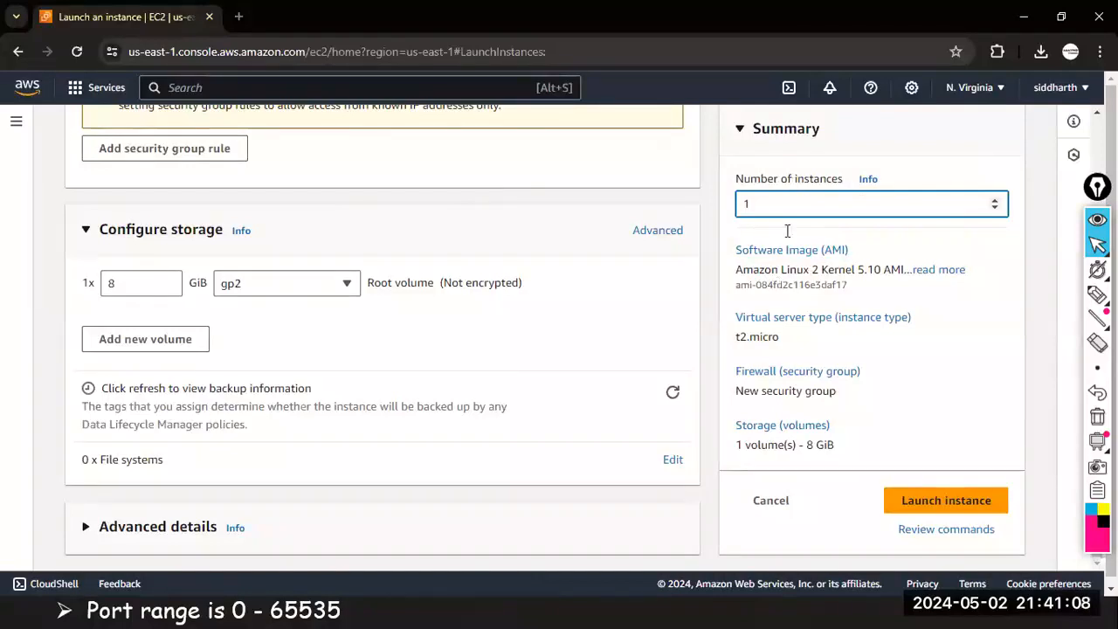
- Launch the instance and open the list of all instances
scroll(790, 244, down, 1)
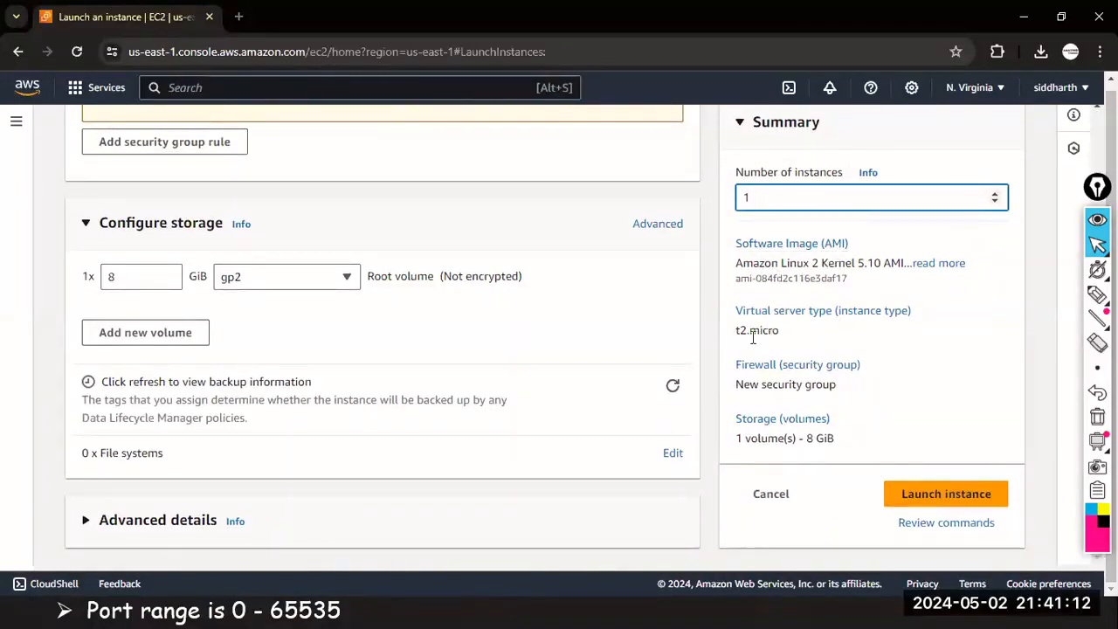
click(943, 495)
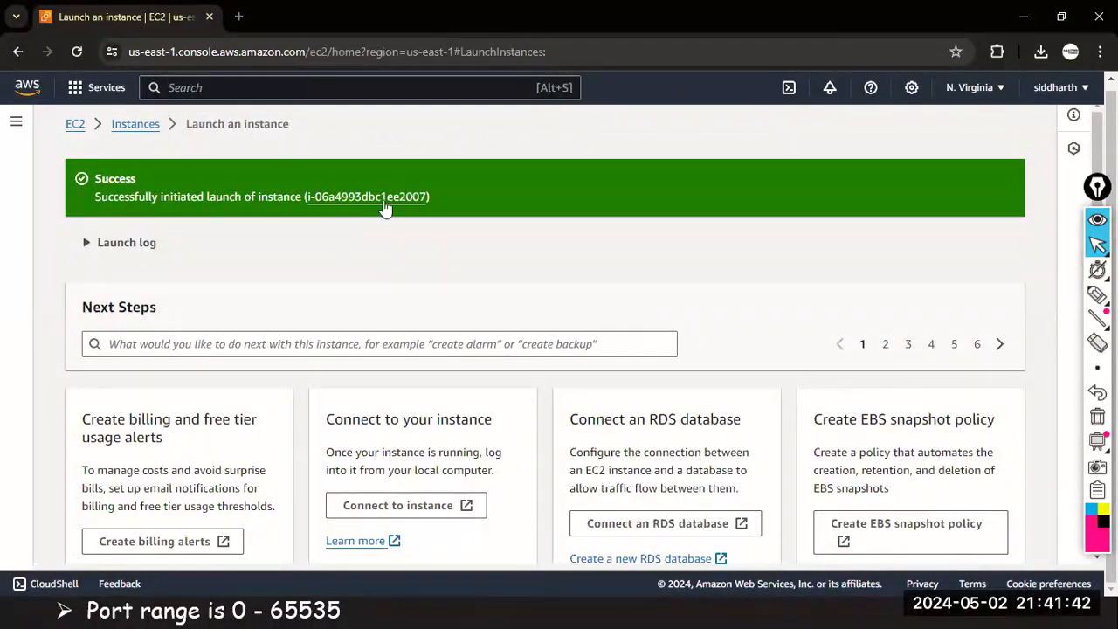
scroll(424, 207, down, 5)
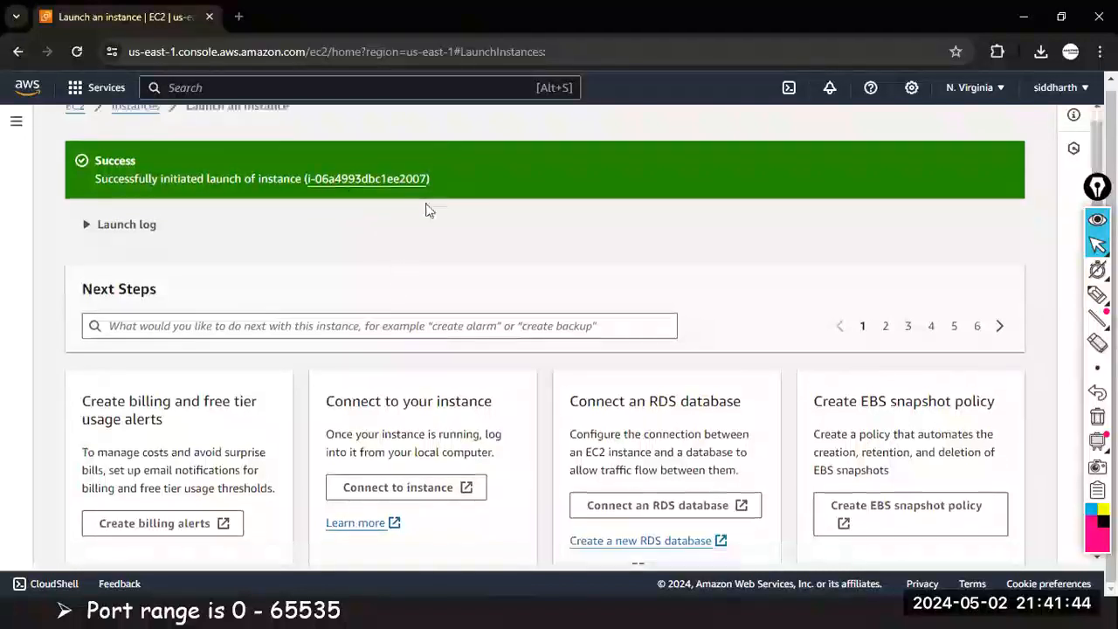
click(959, 537)
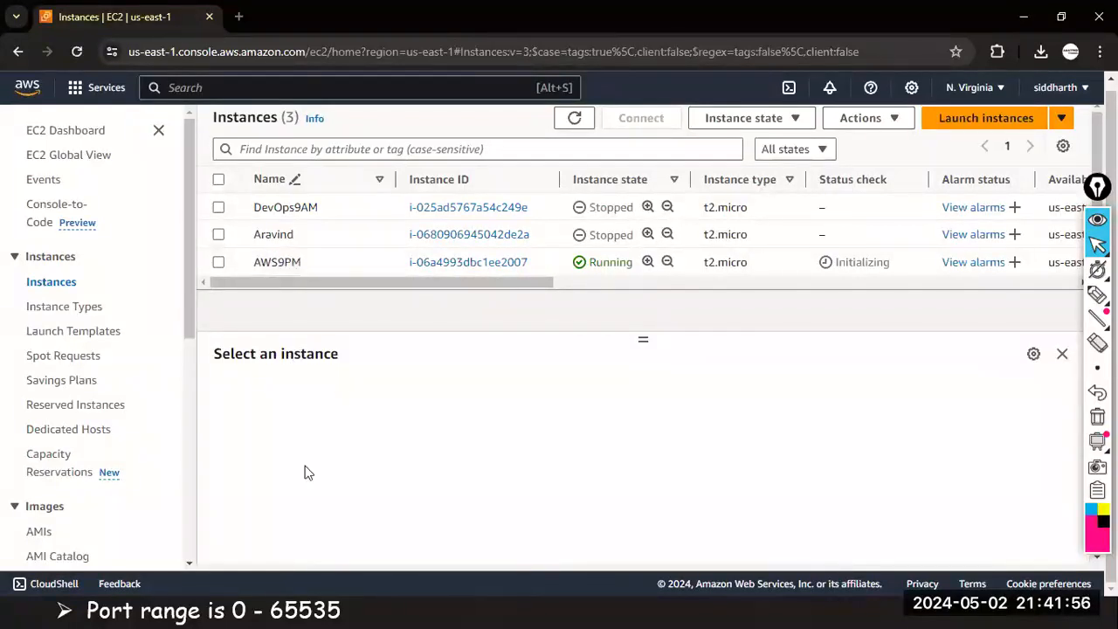
- Tick off the Name/Tag and Instance type values in the OneNote notes, checking them against the instance list, and return to the browser
key(super+d)
click(140, 613)
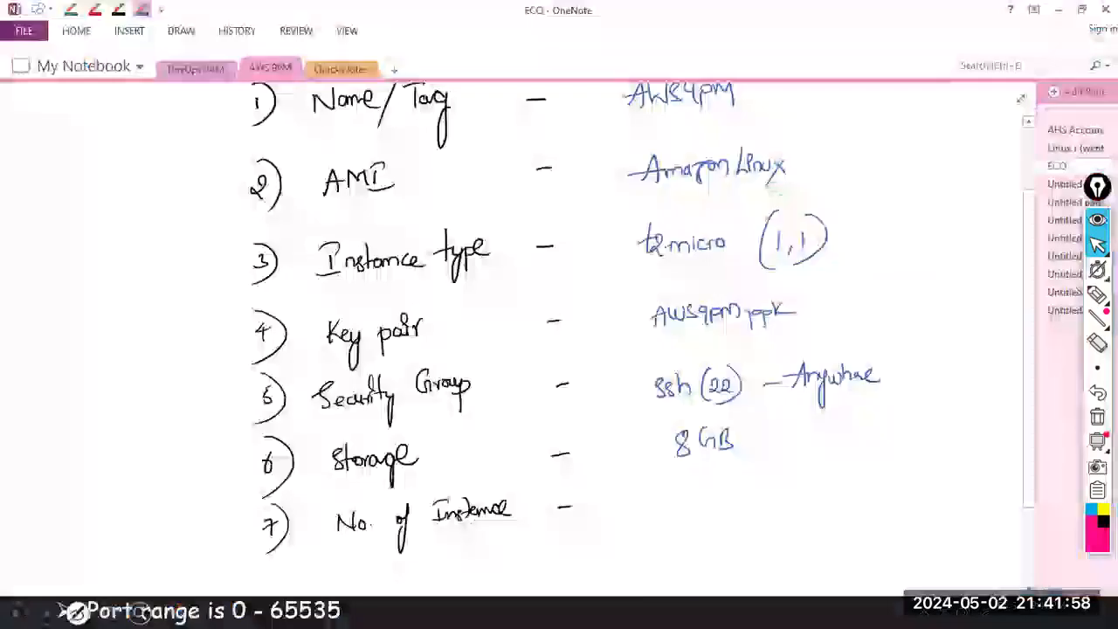
scroll(1027, 171, up, 2)
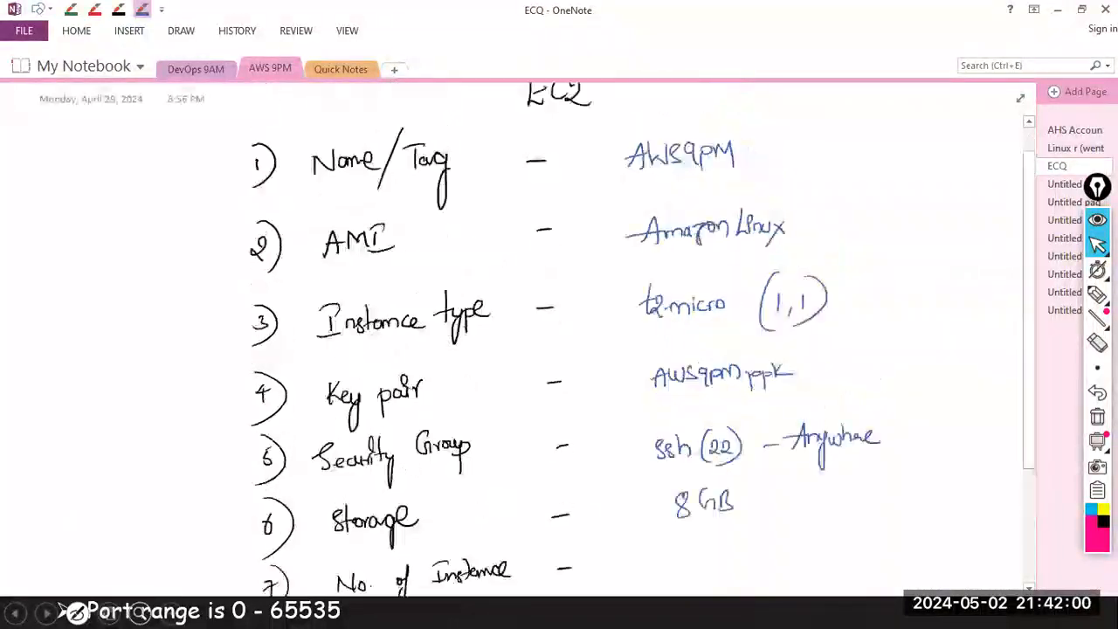
drag(748, 150, 781, 135)
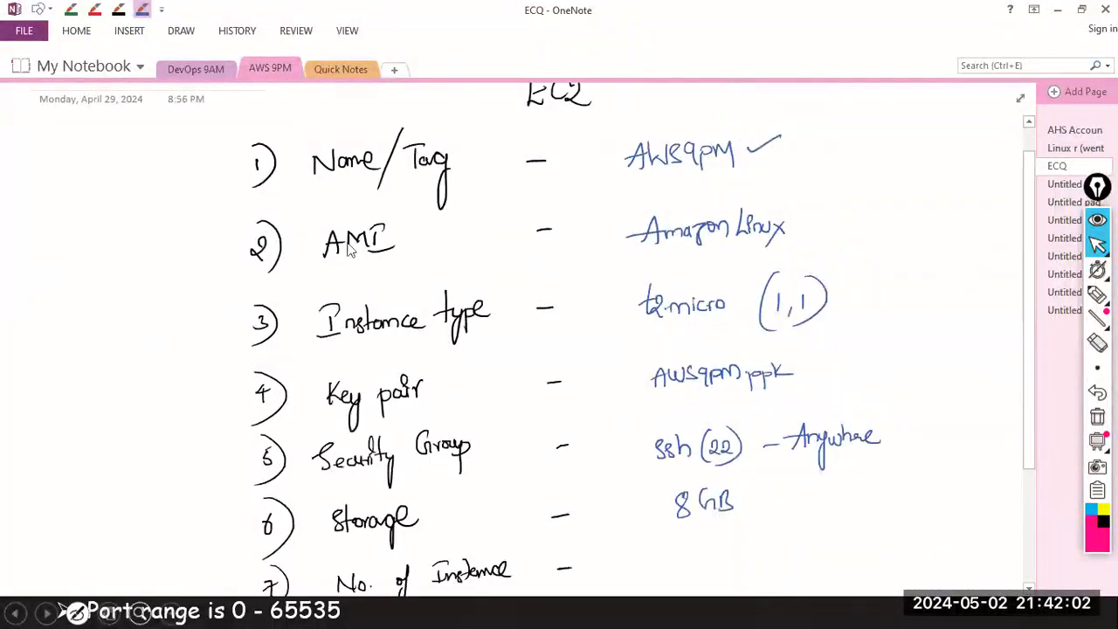
key(alt+Tab)
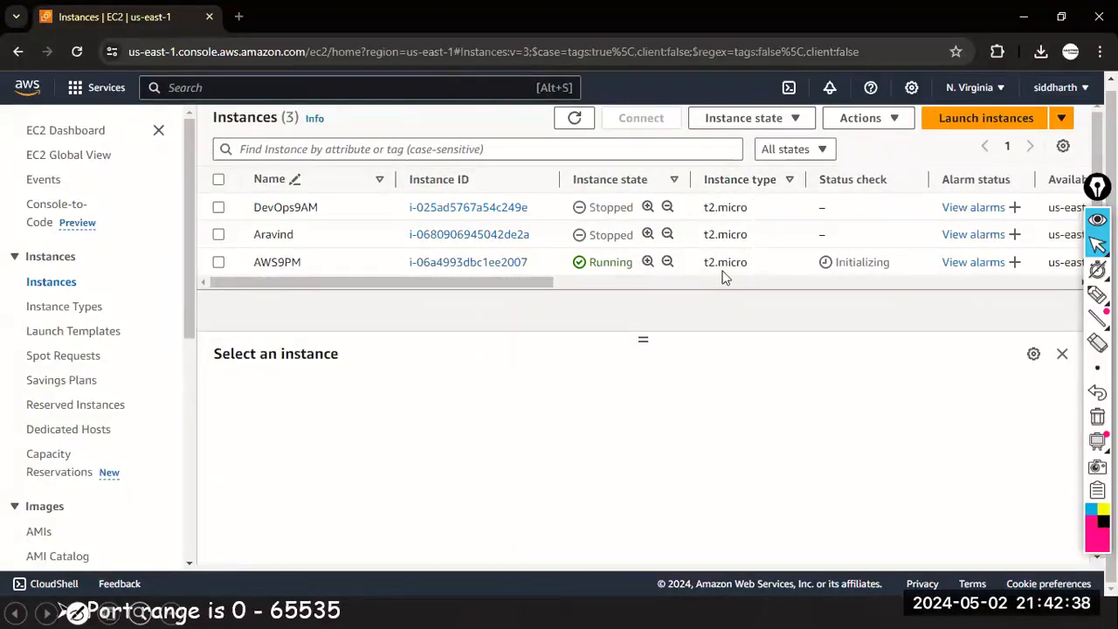
key(alt+Tab)
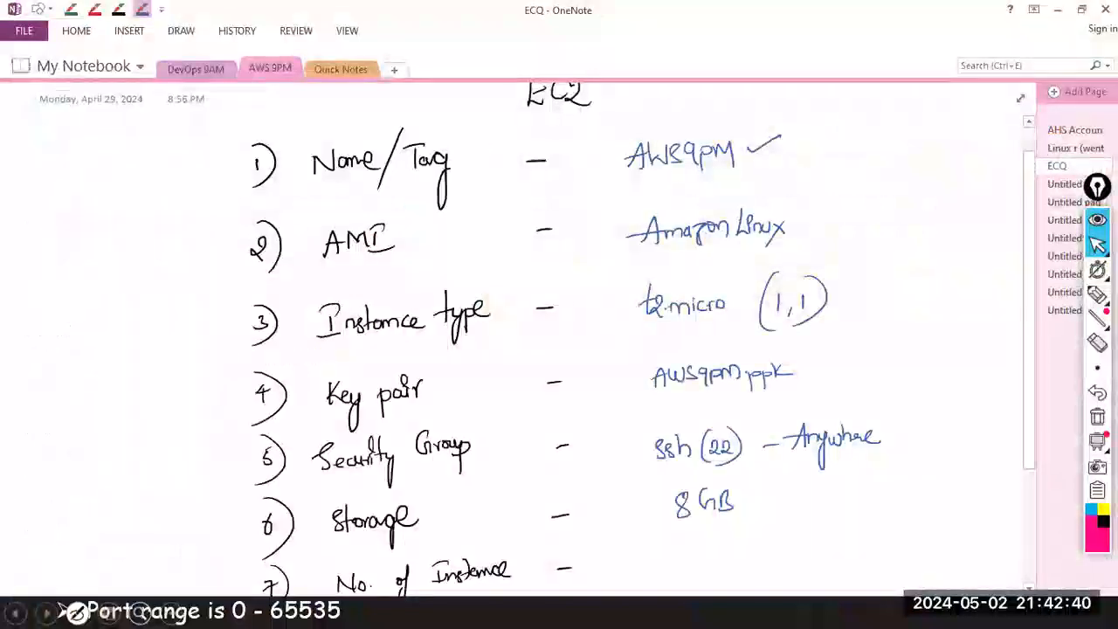
drag(845, 292, 909, 274)
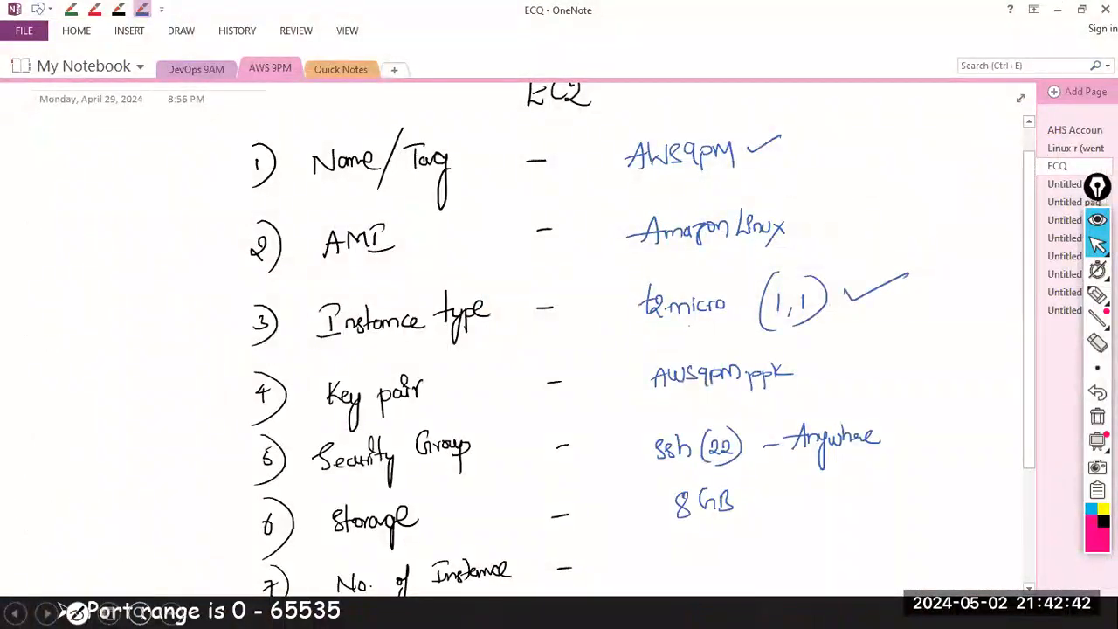
key(alt+Tab)
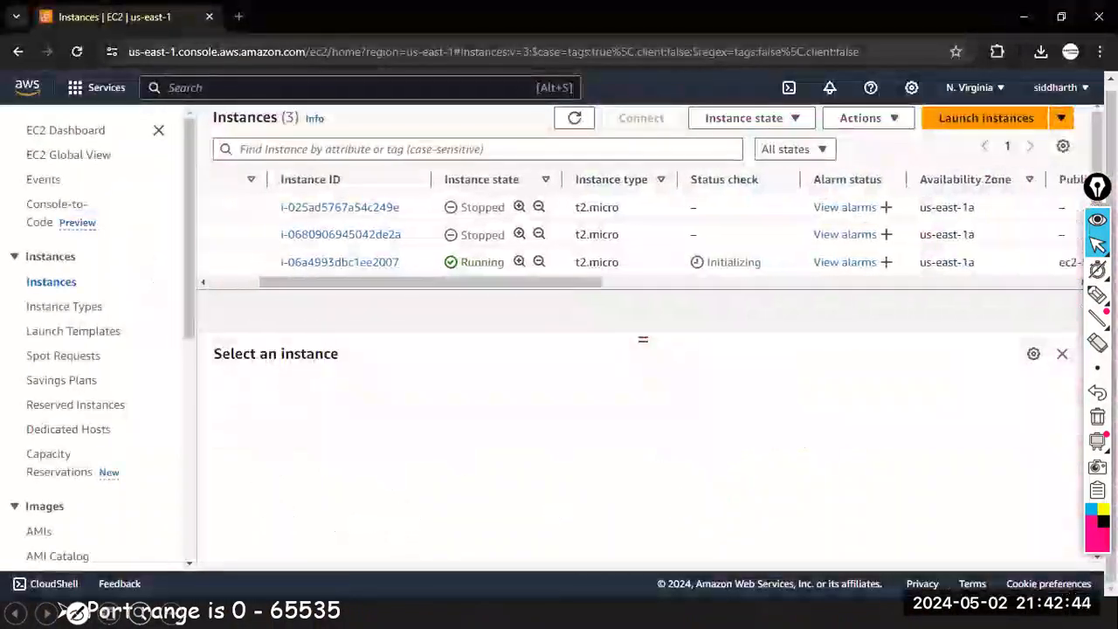
- Sketch a pink box labelled NV containing six circles below the Availability Zone column of the instance list
scroll(829, 201, right, 3)
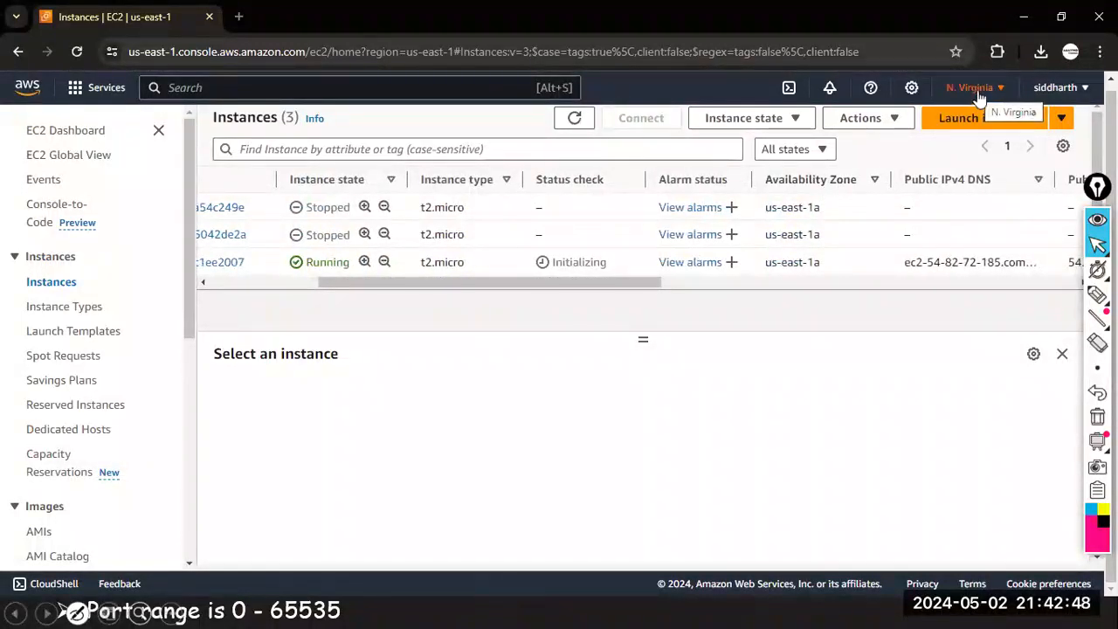
mouse_move(1097, 295)
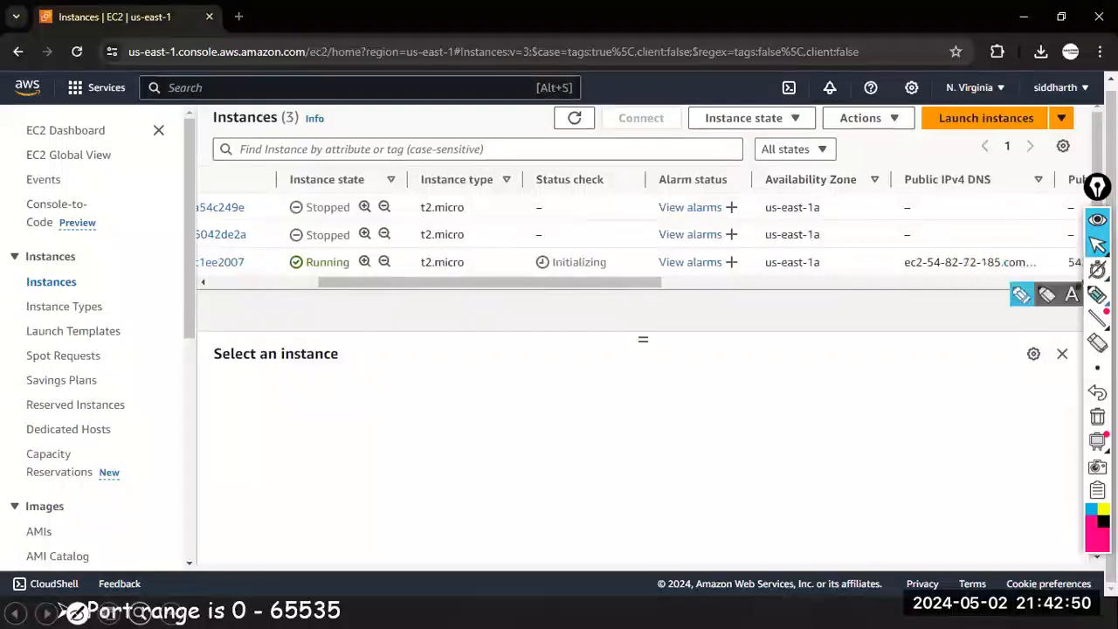
click(1020, 296)
drag(783, 345, 782, 484)
mouse_move(784, 342)
mouse_down()
mouse_move(946, 333)
mouse_move(865, 487)
mouse_up()
drag(821, 364, 913, 360)
drag(824, 420, 837, 440)
mouse_move(874, 419)
mouse_down()
mouse_move(886, 415)
mouse_move(876, 428)
mouse_move(914, 415)
mouse_up()
mouse_move(830, 319)
mouse_down()
mouse_move(835, 331)
mouse_move(849, 314)
mouse_up()
drag(855, 318, 866, 309)
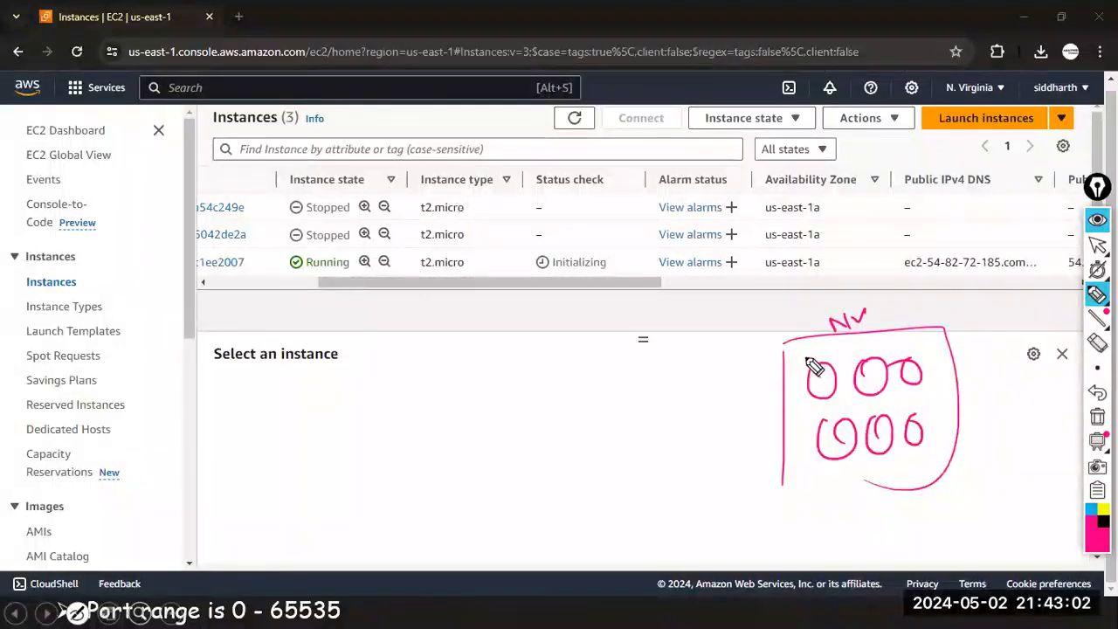
- Label the sketched circles from 1a onward, circle us-east-1a in the AWS9PM row, and clear all ink from the screen
drag(809, 356, 921, 350)
drag(831, 410, 934, 400)
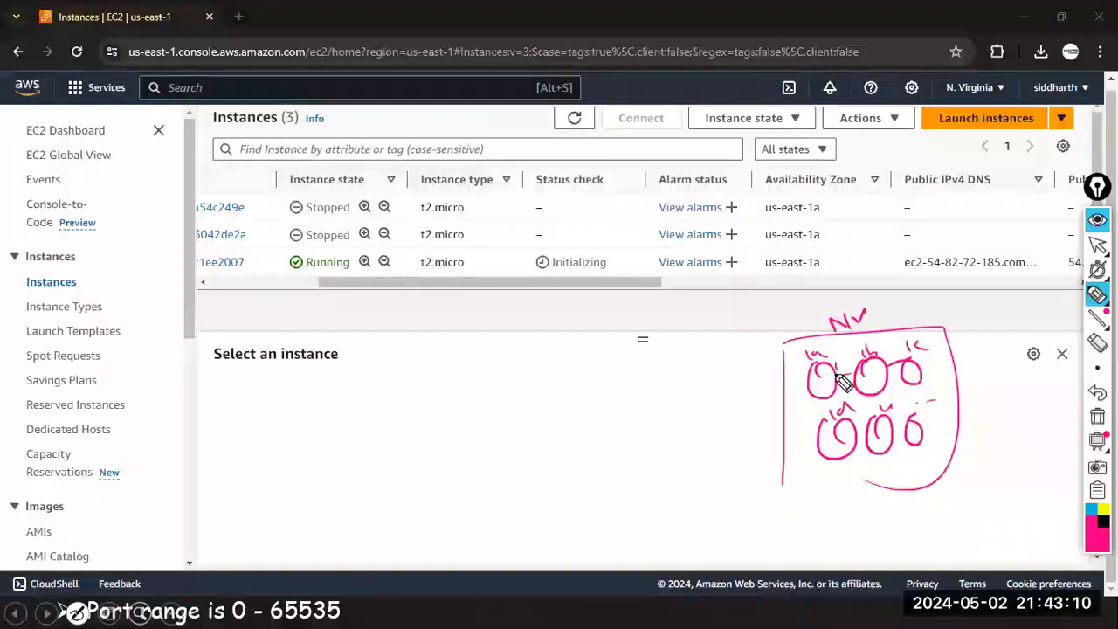
drag(836, 362, 850, 362)
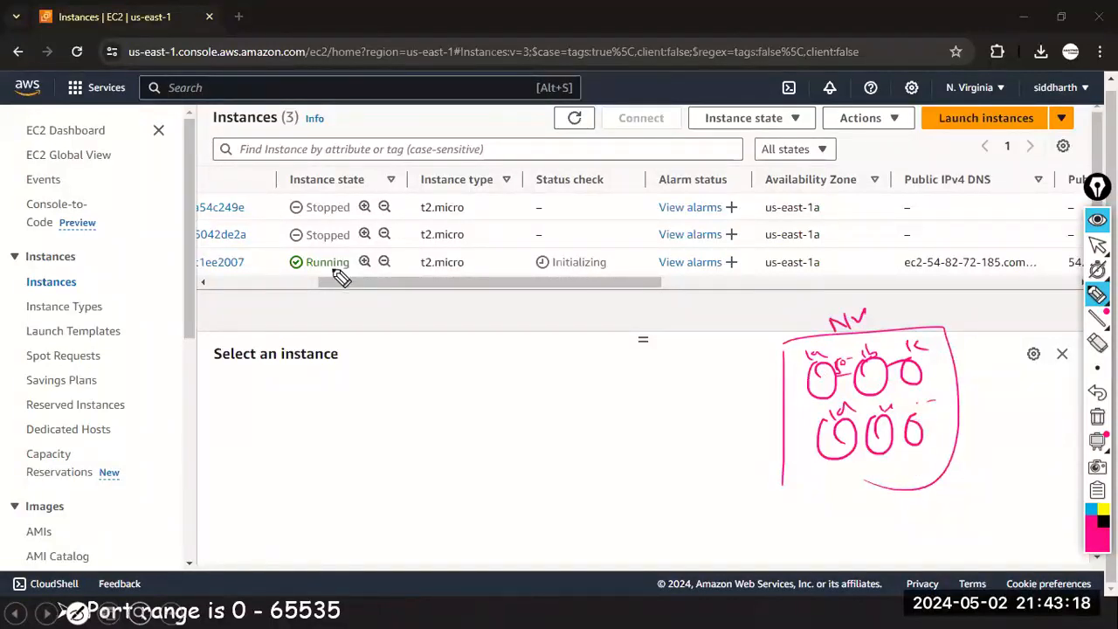
drag(774, 257, 759, 277)
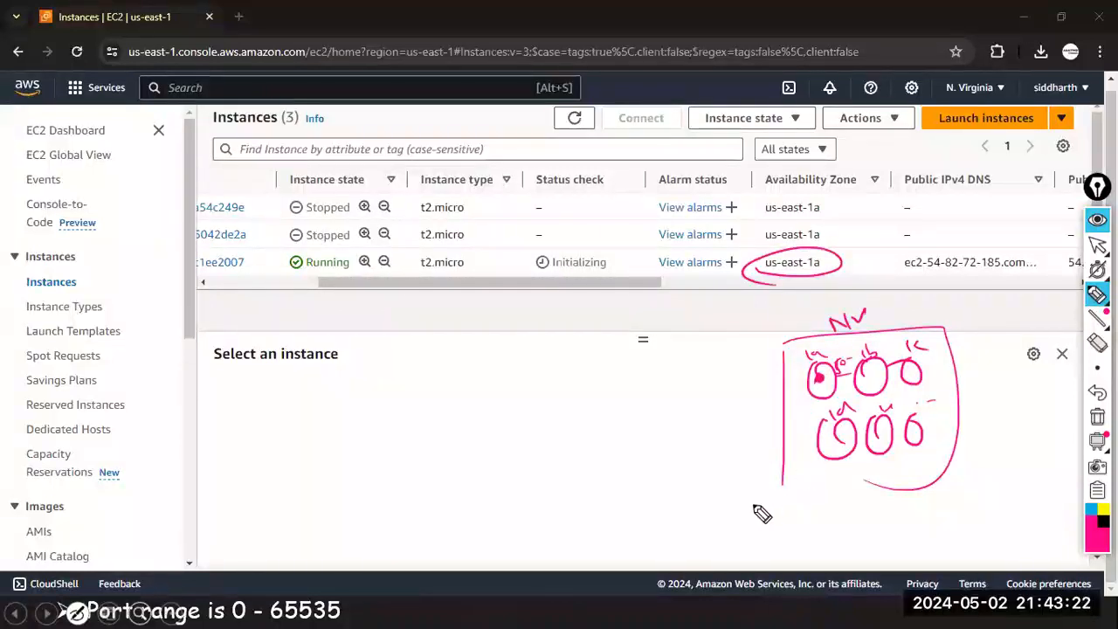
click(1097, 417)
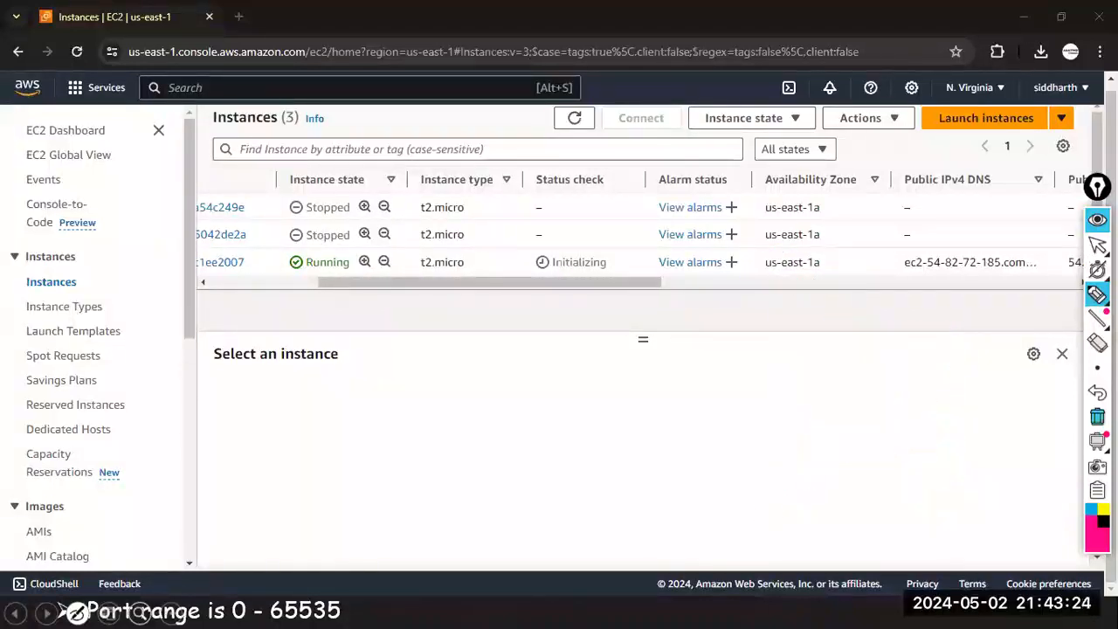
click(1097, 245)
- Examine the public IP, security group, key name, launch time and platform columns for the AWS9PM instance
scroll(766, 262, right, 5)
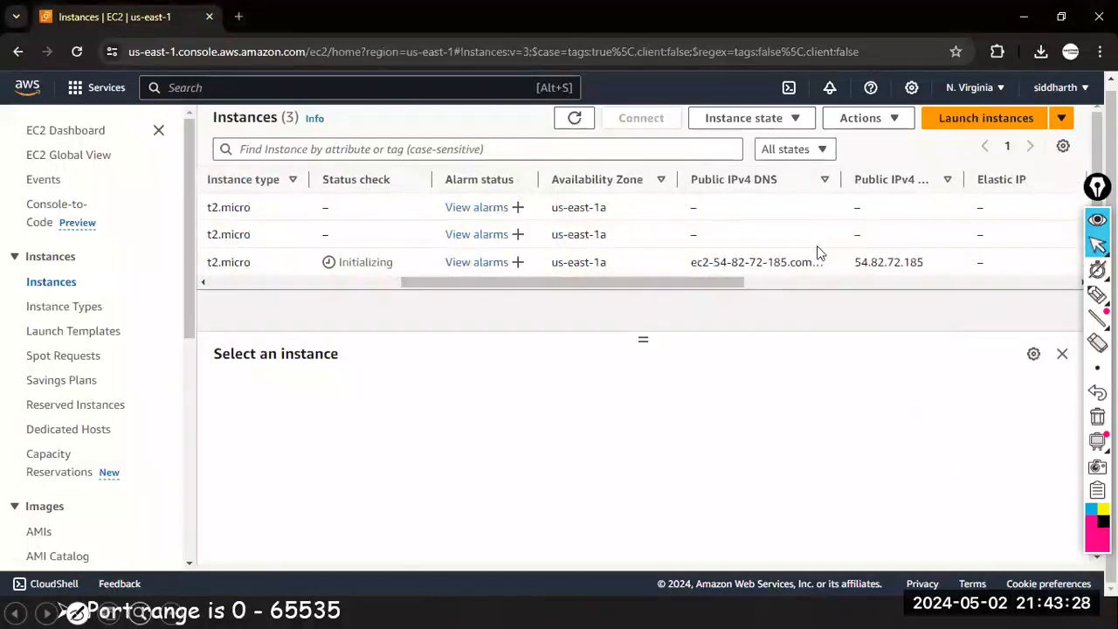
scroll(817, 248, right, 5)
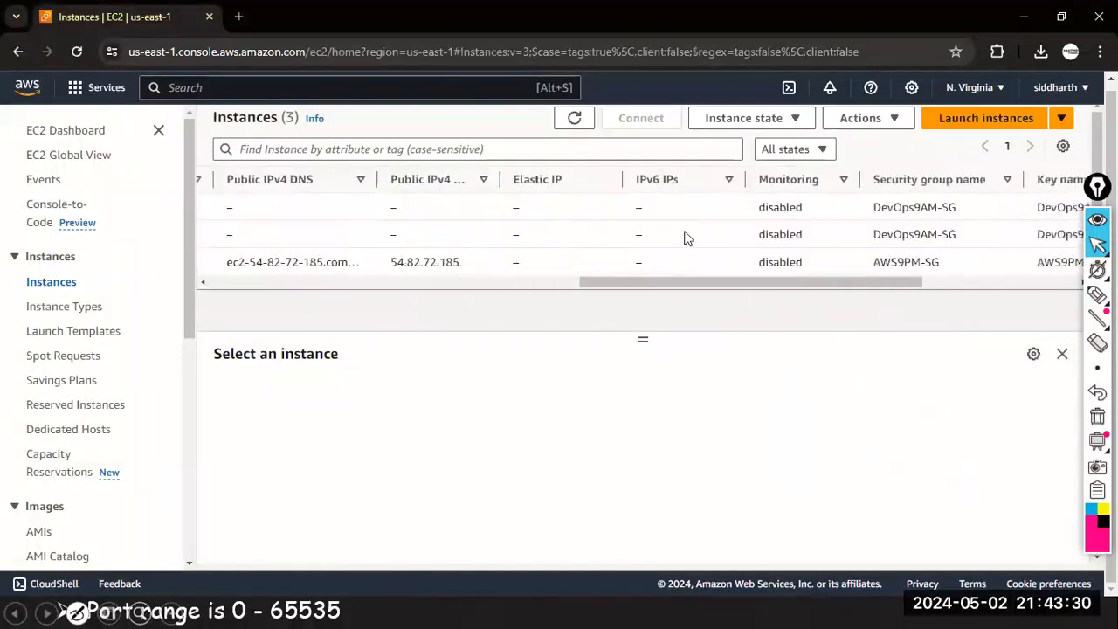
scroll(909, 273, right, 2)
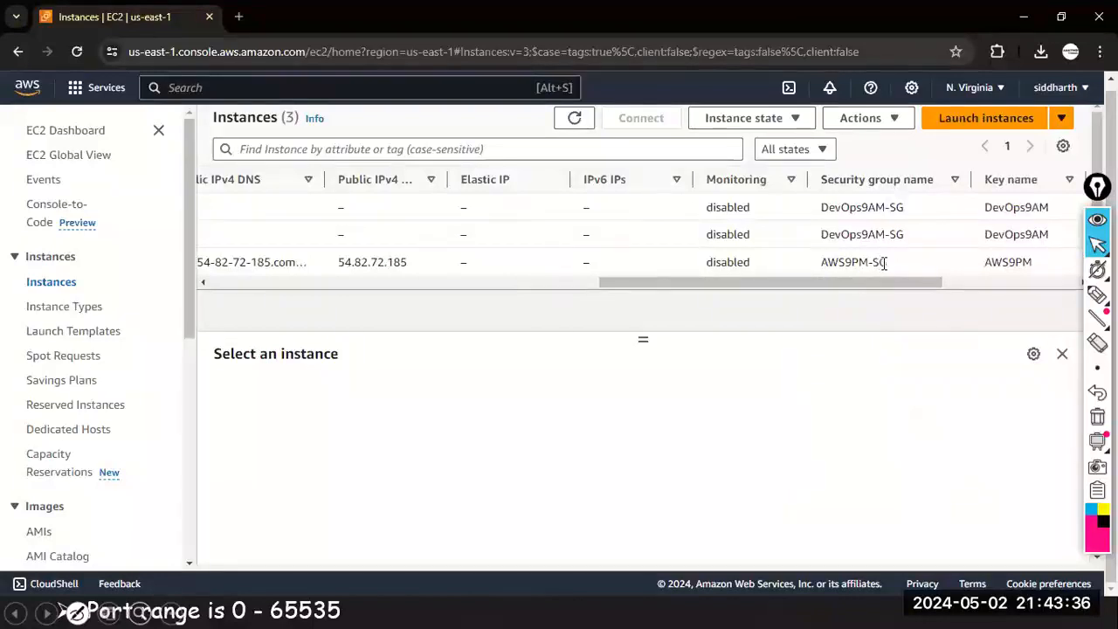
scroll(790, 258, right, 3)
scroll(789, 259, right, 2)
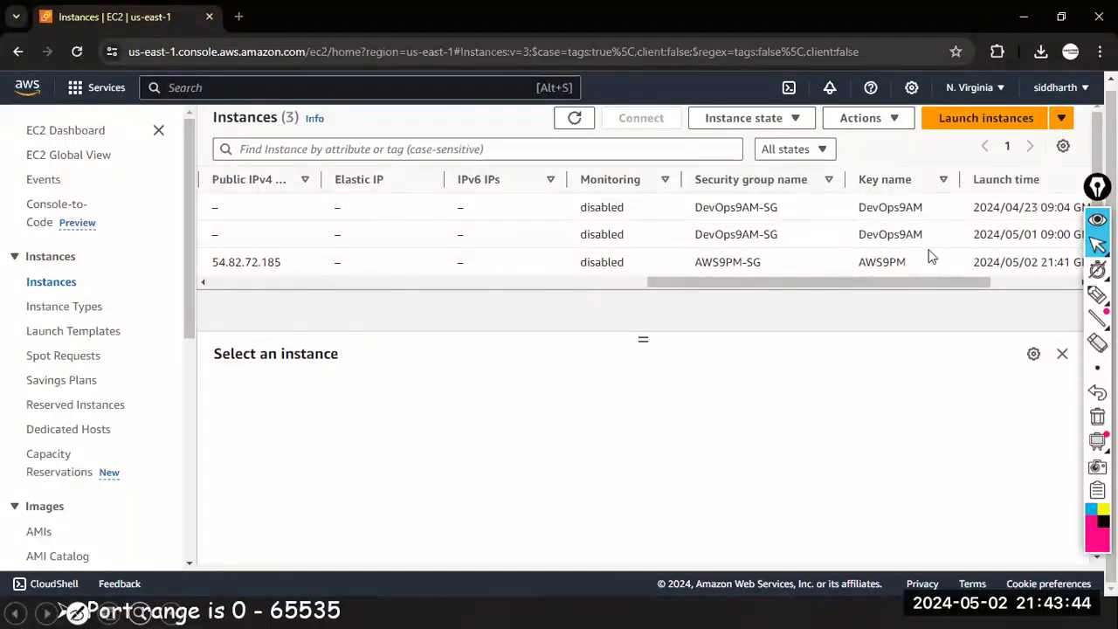
scroll(931, 255, right, 9)
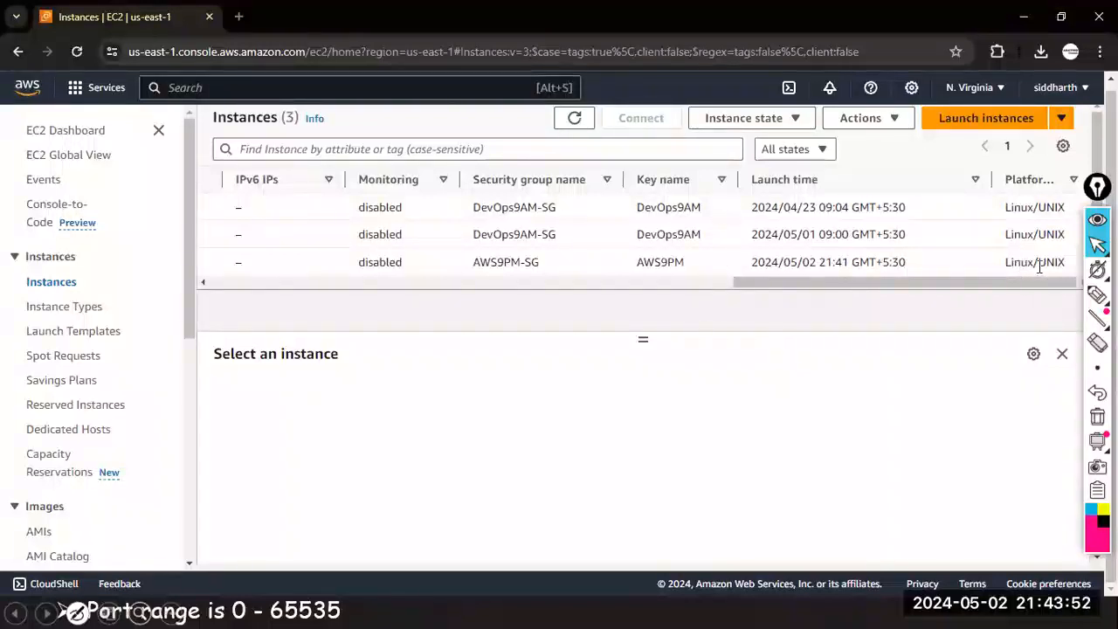
scroll(963, 219, left, 10)
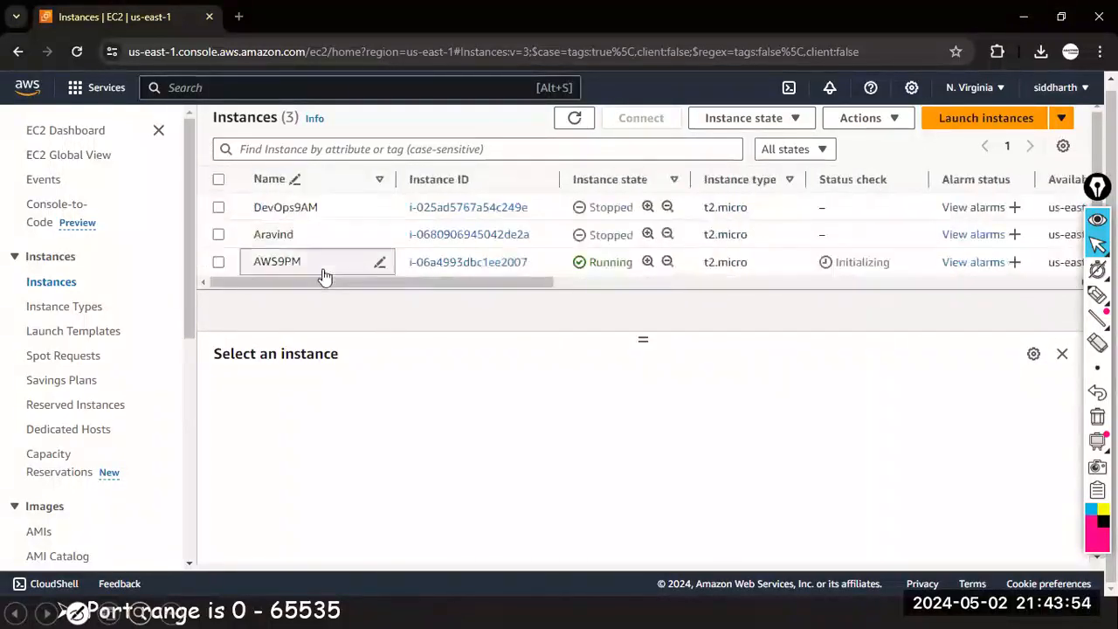
- Select the AWS9PM instance and examine its summary and instance details, including addresses, subnet, AMI, launch time and key pair
click(220, 264)
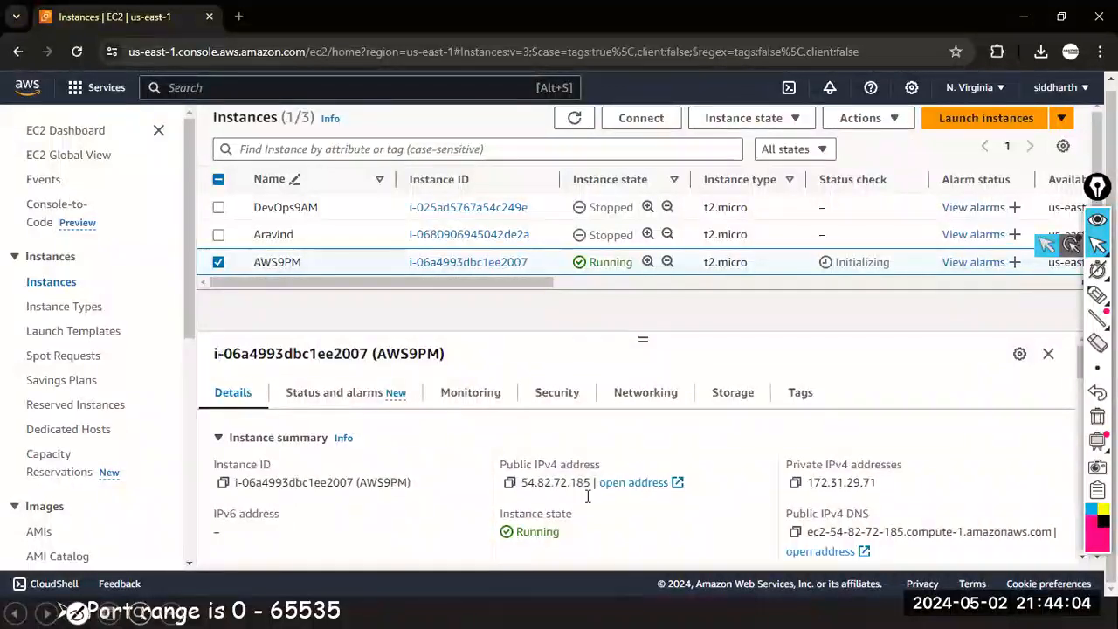
scroll(561, 470, down, 1)
scroll(541, 459, down, 2)
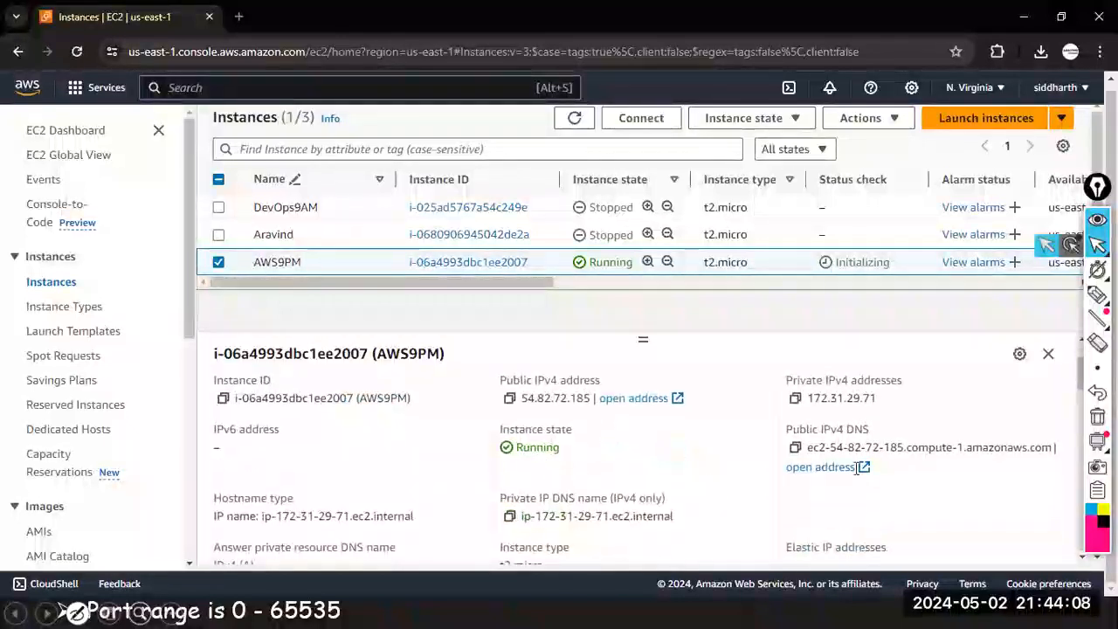
scroll(742, 454, down, 2)
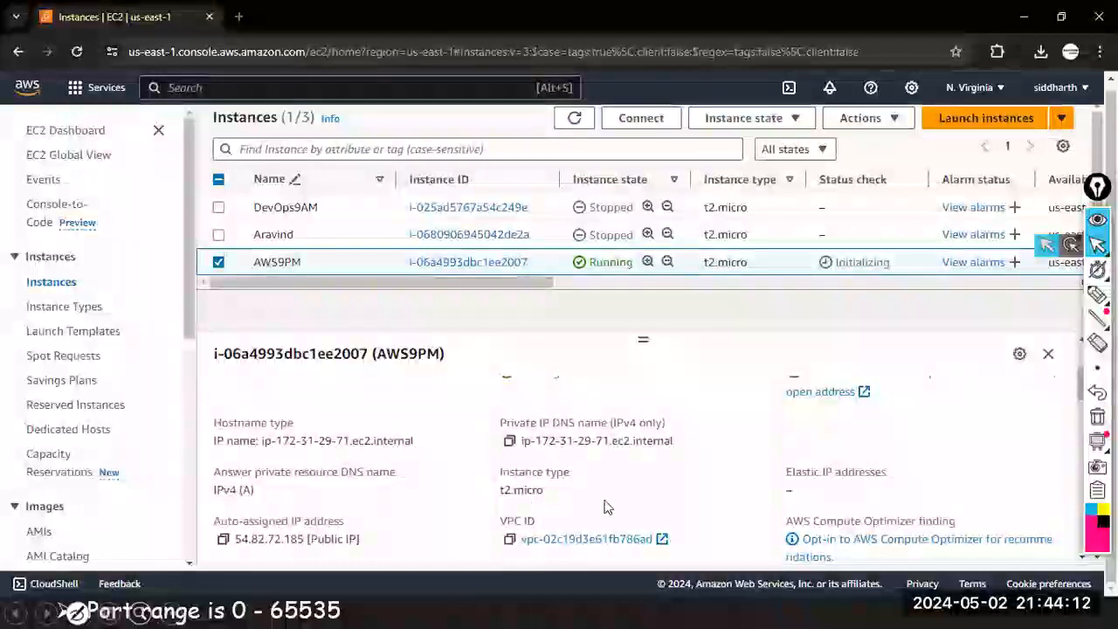
scroll(602, 506, down, 3)
scroll(594, 511, down, 3)
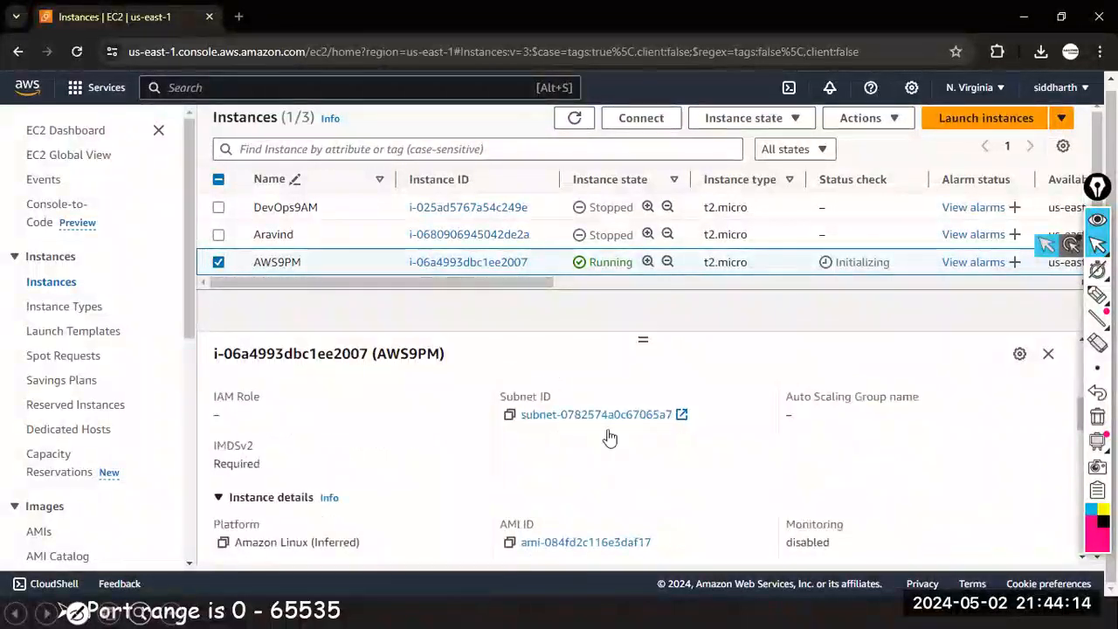
scroll(541, 454, down, 5)
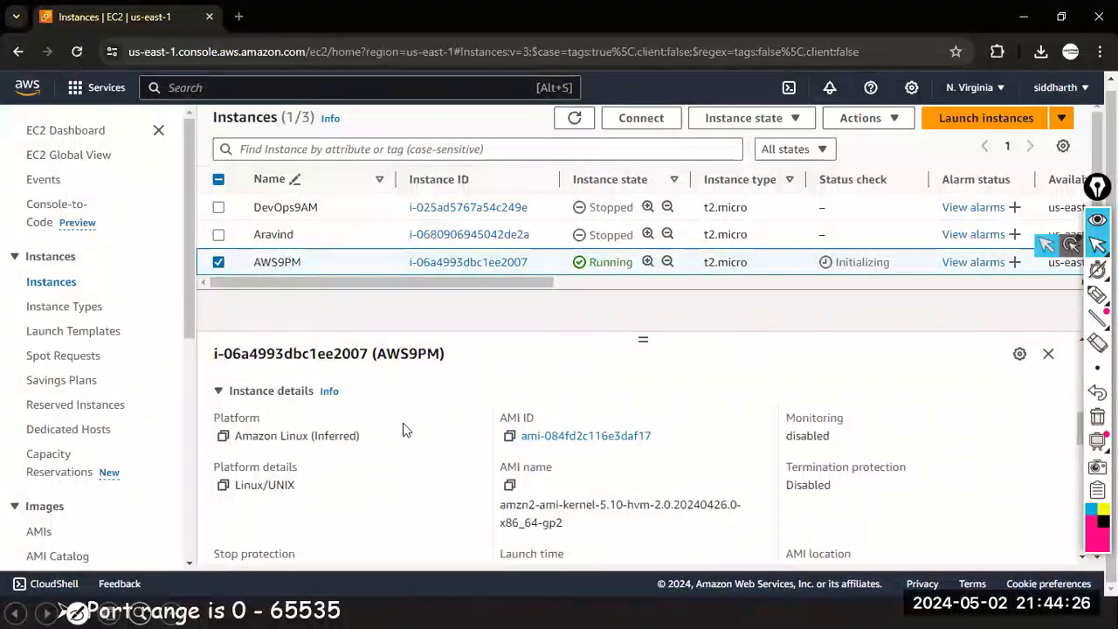
scroll(524, 480, down, 3)
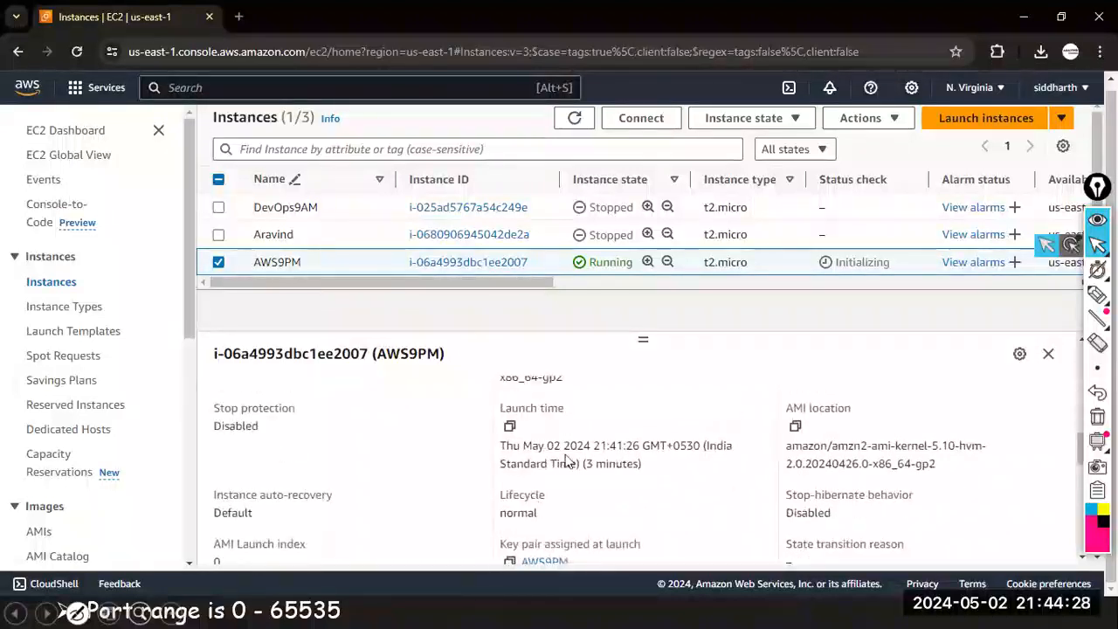
scroll(585, 480, down, 3)
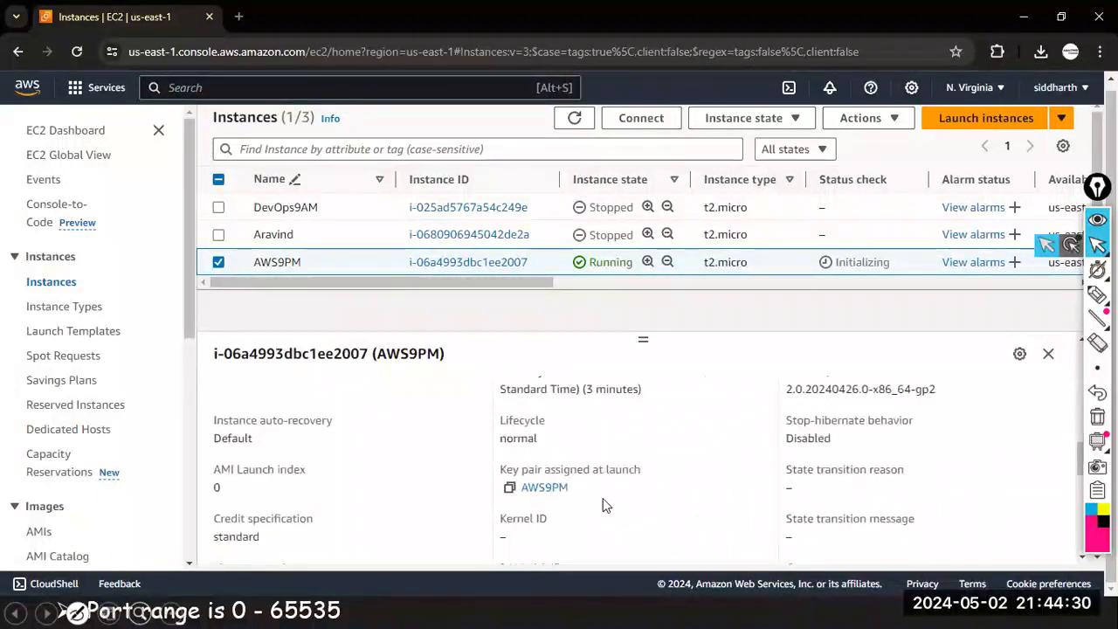
scroll(572, 483, up, 6)
scroll(592, 460, up, 3)
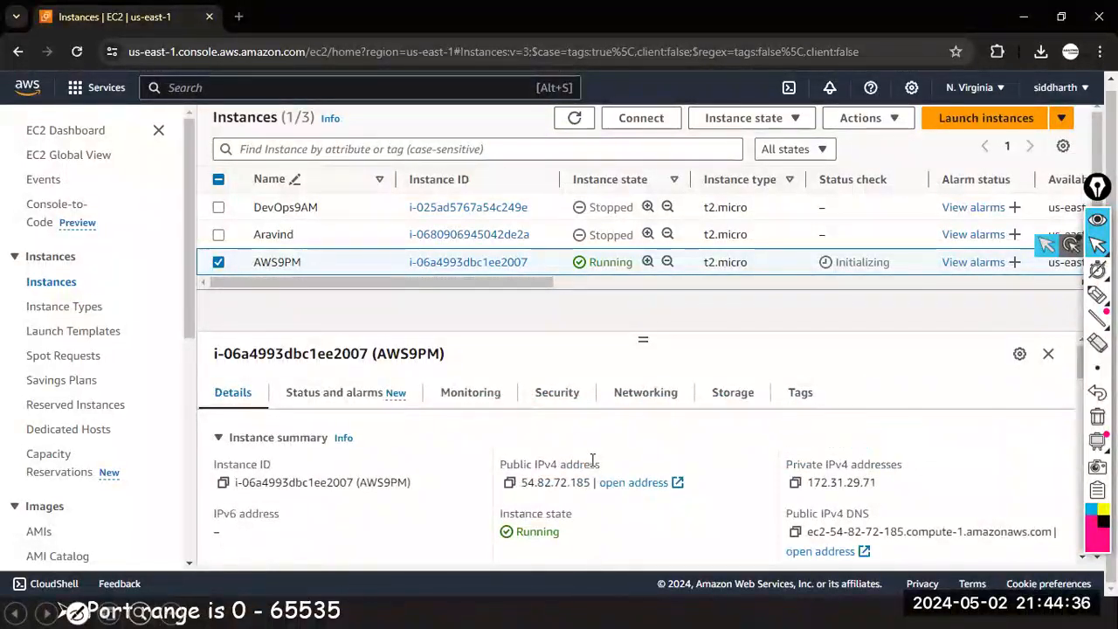
- Switch to the PowerPoint slideshow and advance to the slide titled Steps to connect a Linux Server
key(alt+Tab)
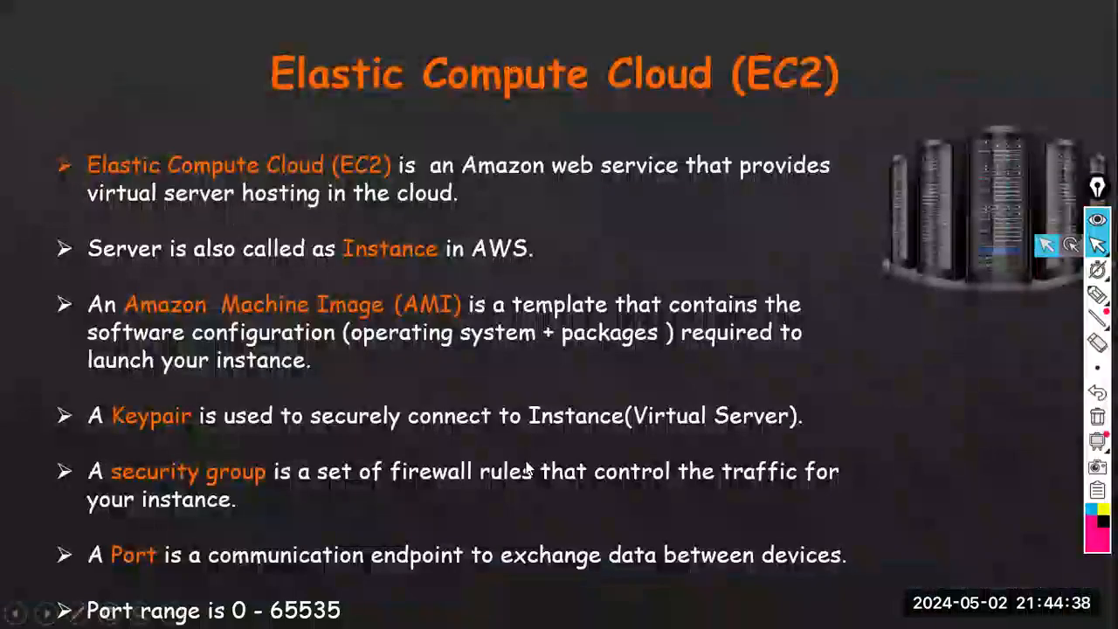
key(Right)
key(Right)
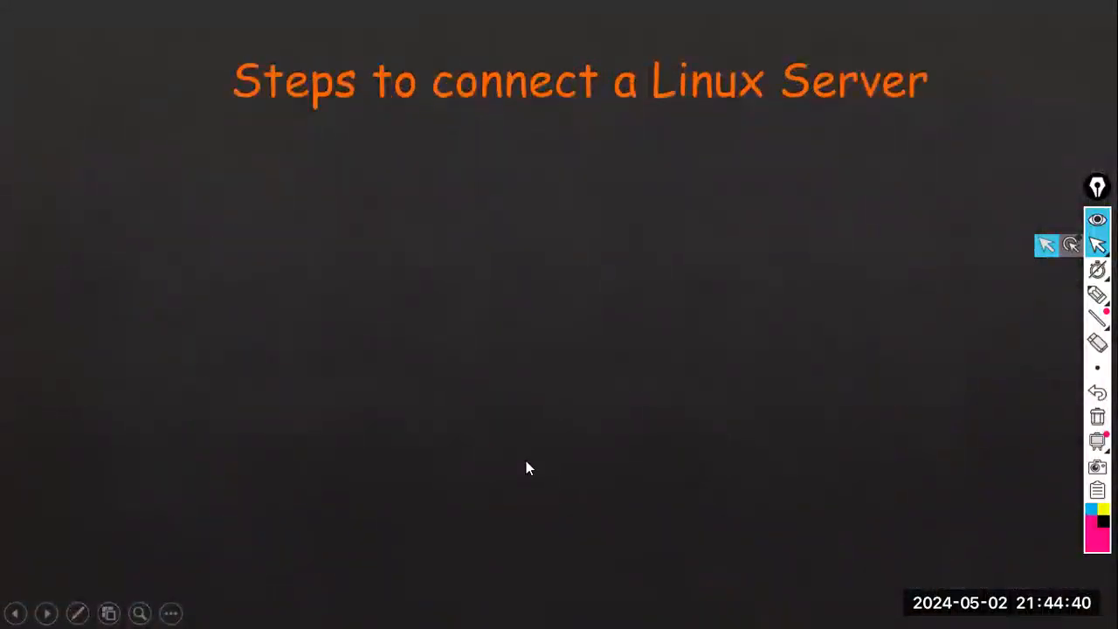
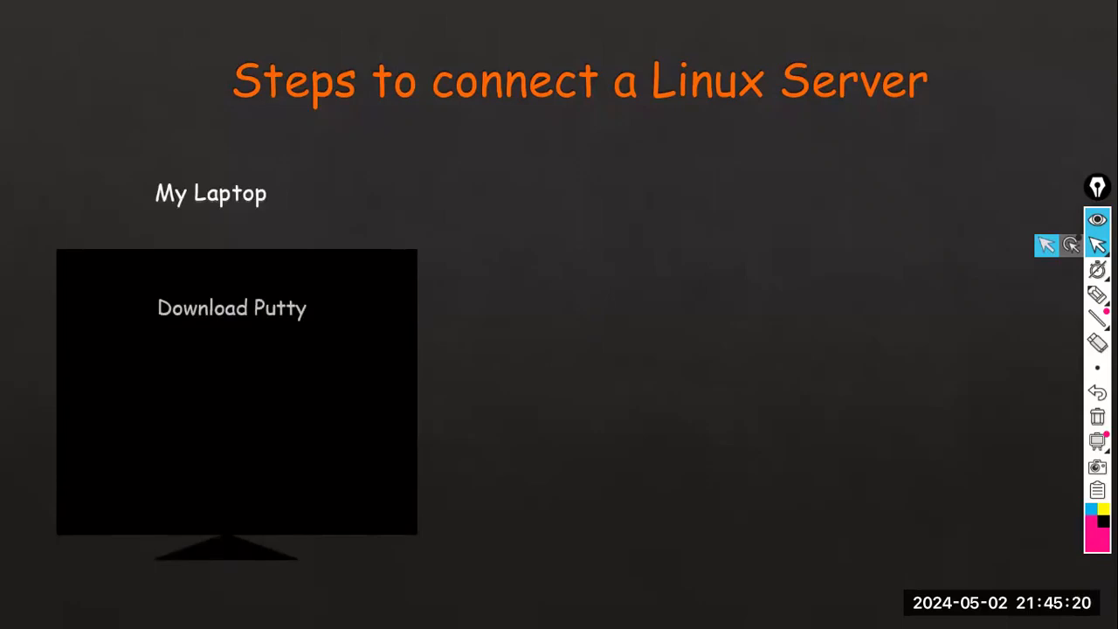
- Switch to Chrome and search Google for "download putty for windows" in a new tab
key(super+d)
click(182, 613)
key(ctrl+t)
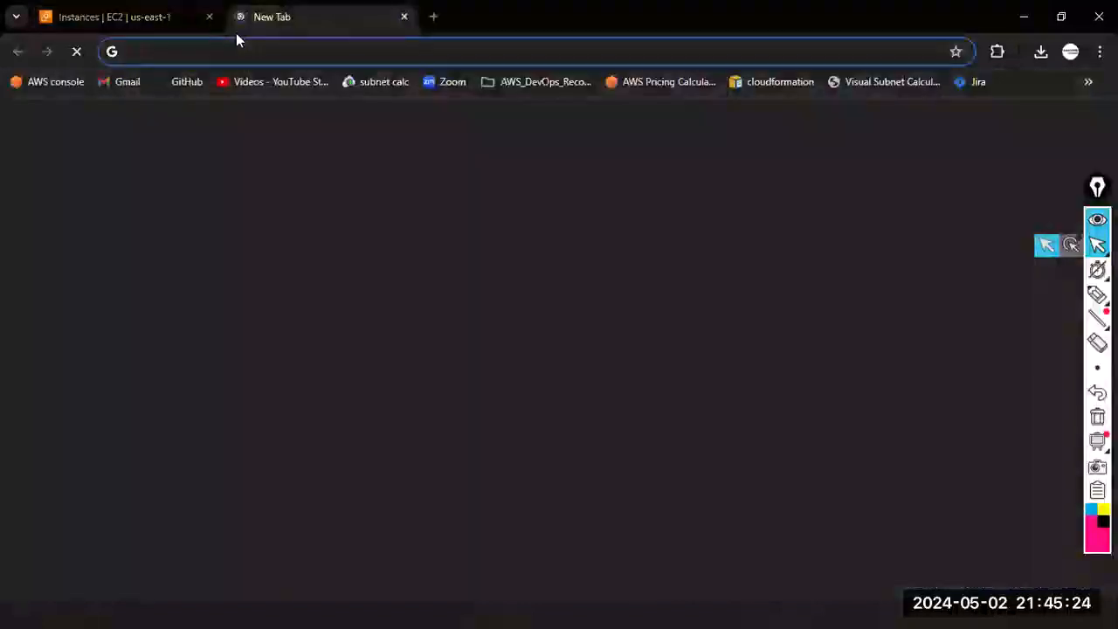
text(downlo)
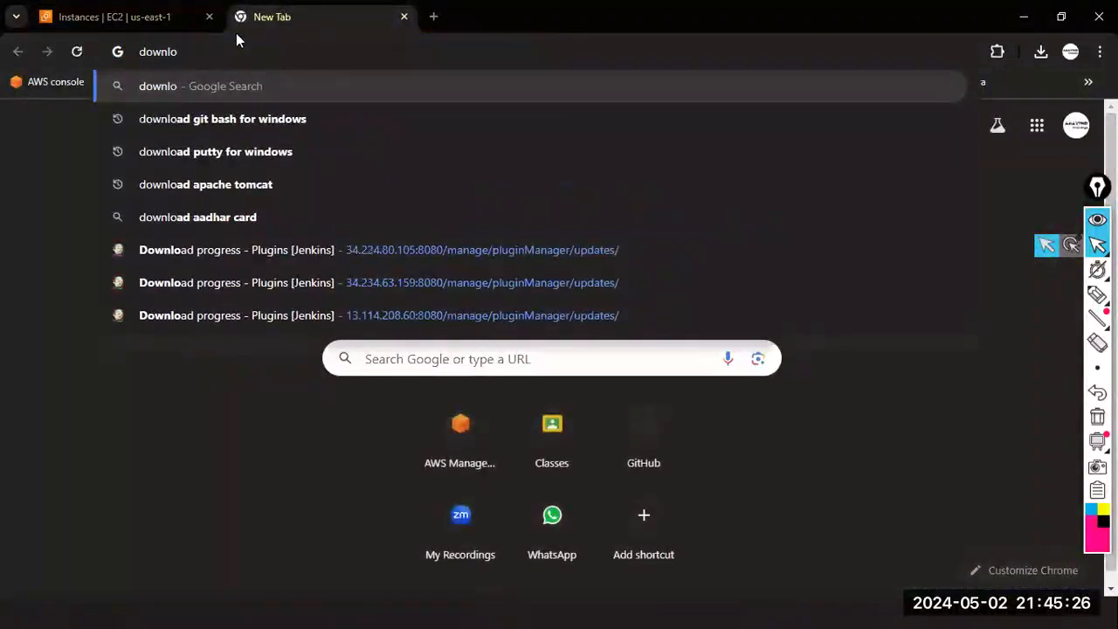
key(Down)
key(Down)
key(Return)
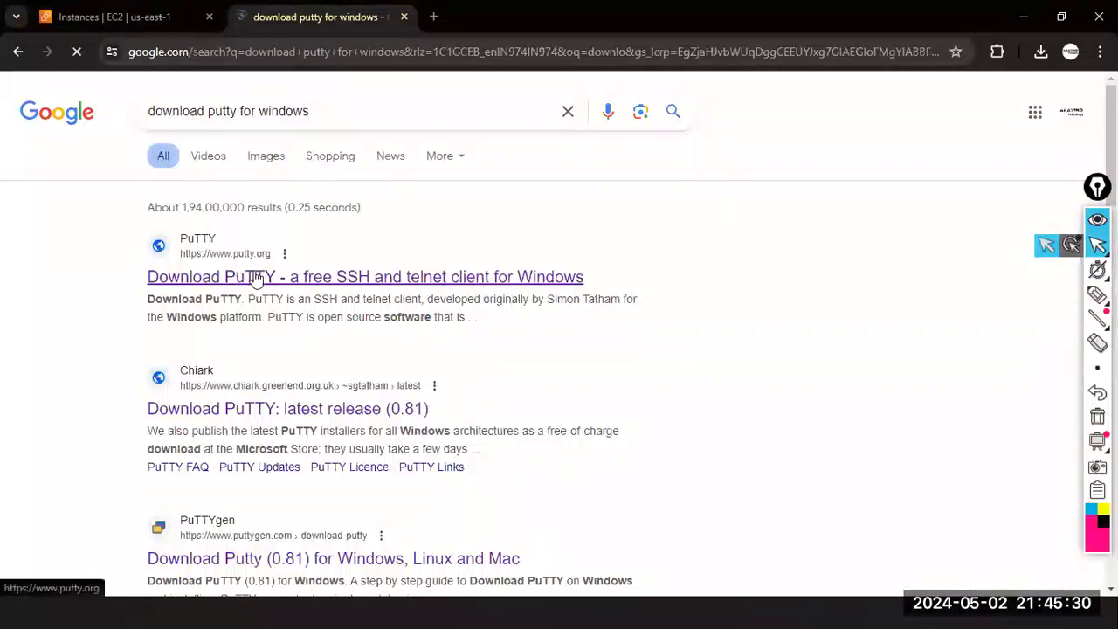
- Go through putty.org to the latest PuTTY release page and download putty-arm64-0.81-installer.msi
click(255, 285)
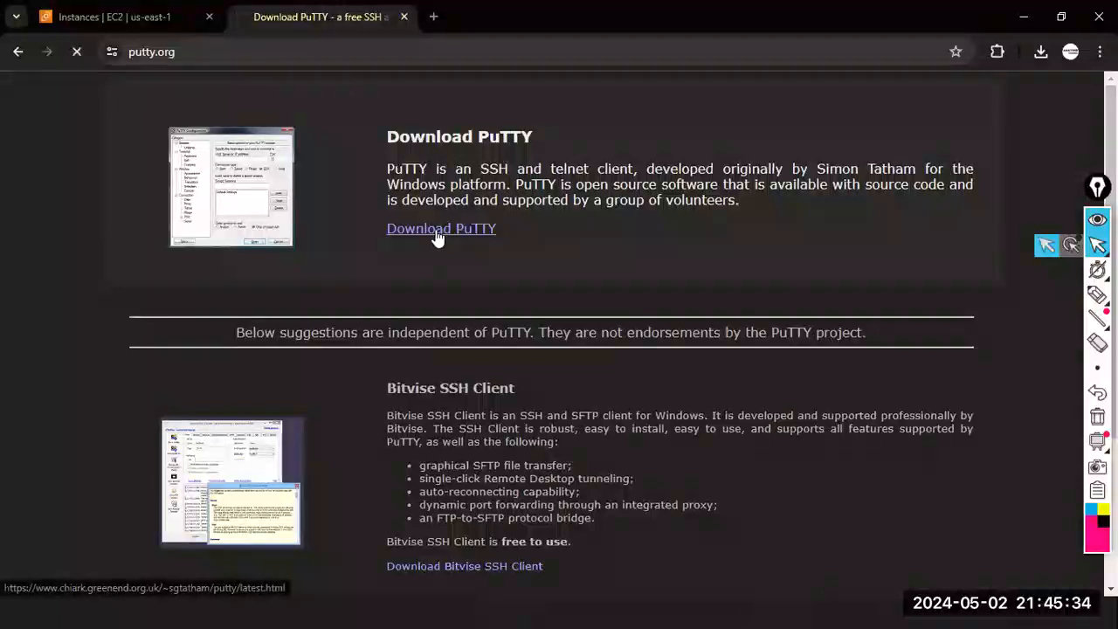
click(435, 236)
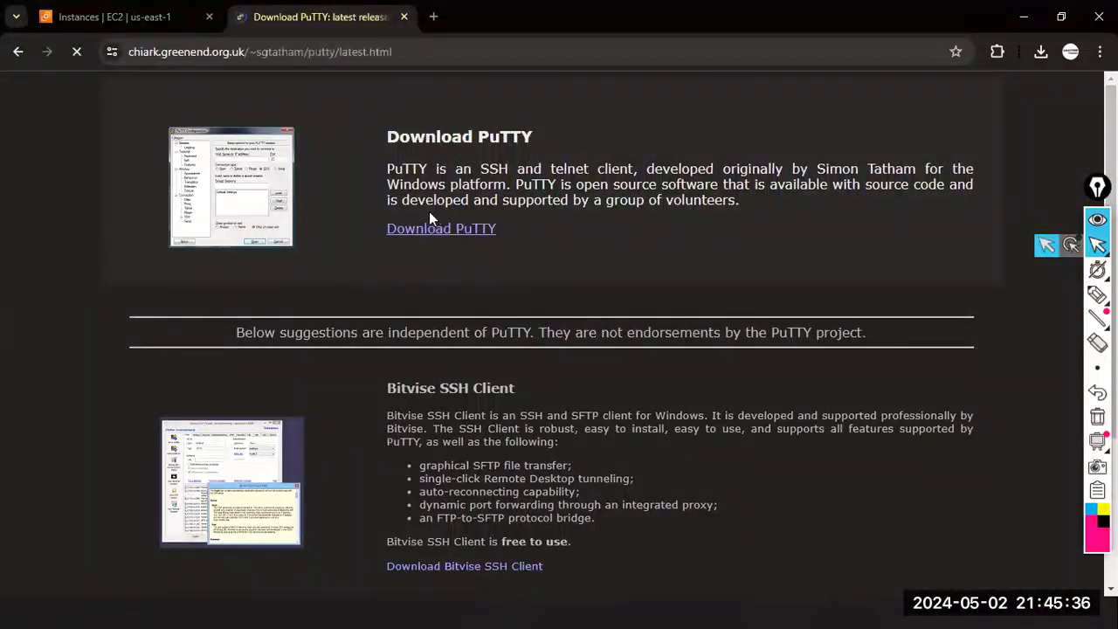
scroll(76, 329, down, 2)
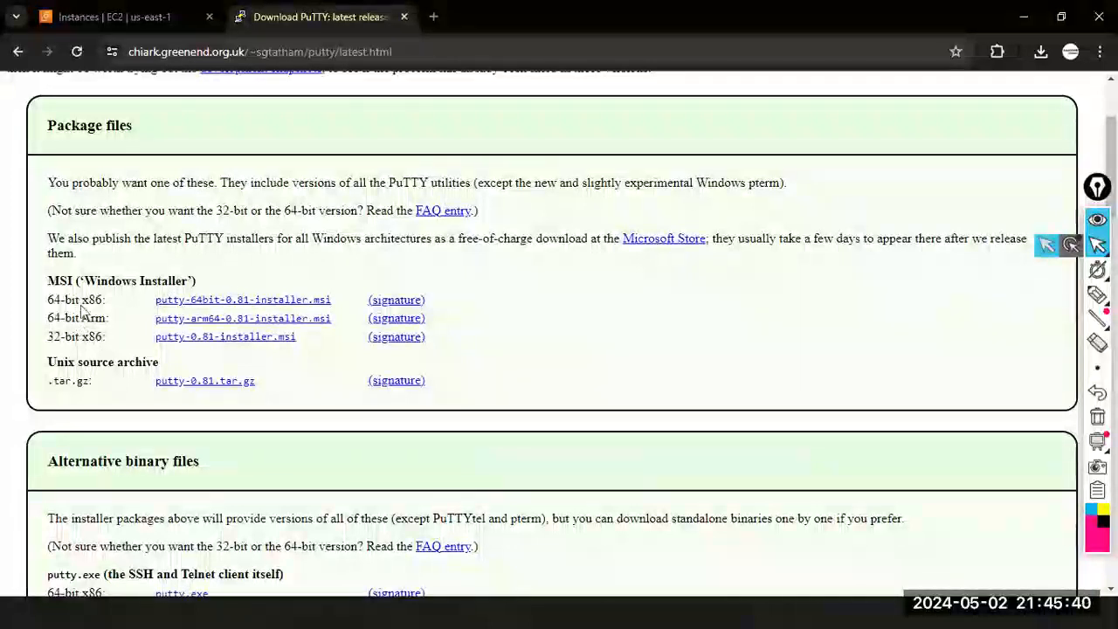
click(170, 320)
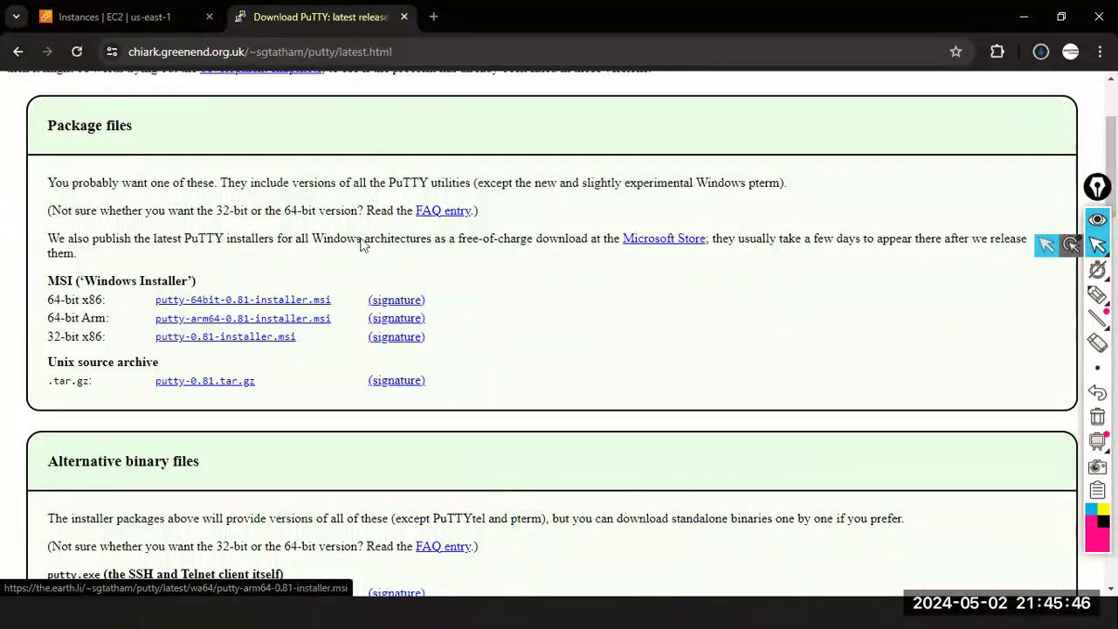
- Check the Downloads folder in File Explorer for the PuTTY installer
key(super+d)
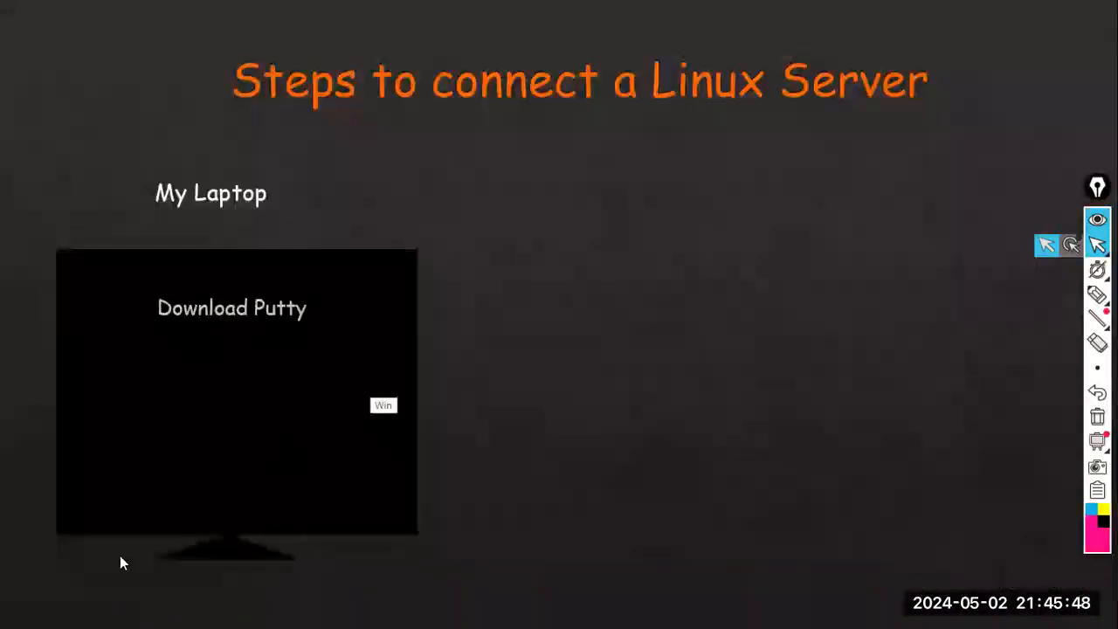
key(super+e)
click(75, 246)
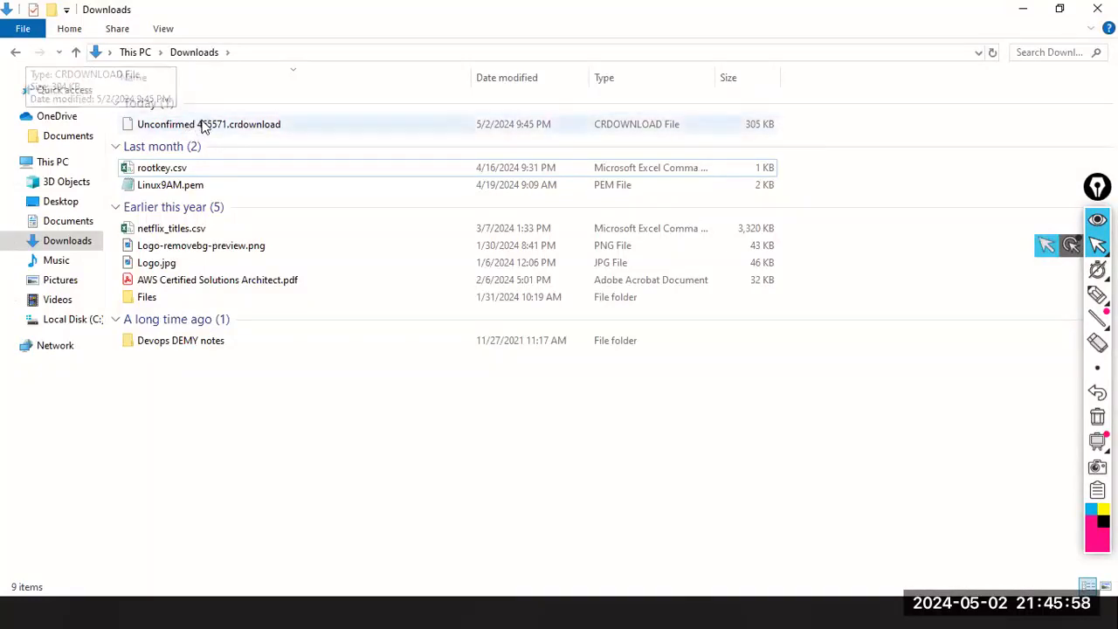
- Search Windows for "putty" to check for the installed app, and dismiss the search
key(super+d)
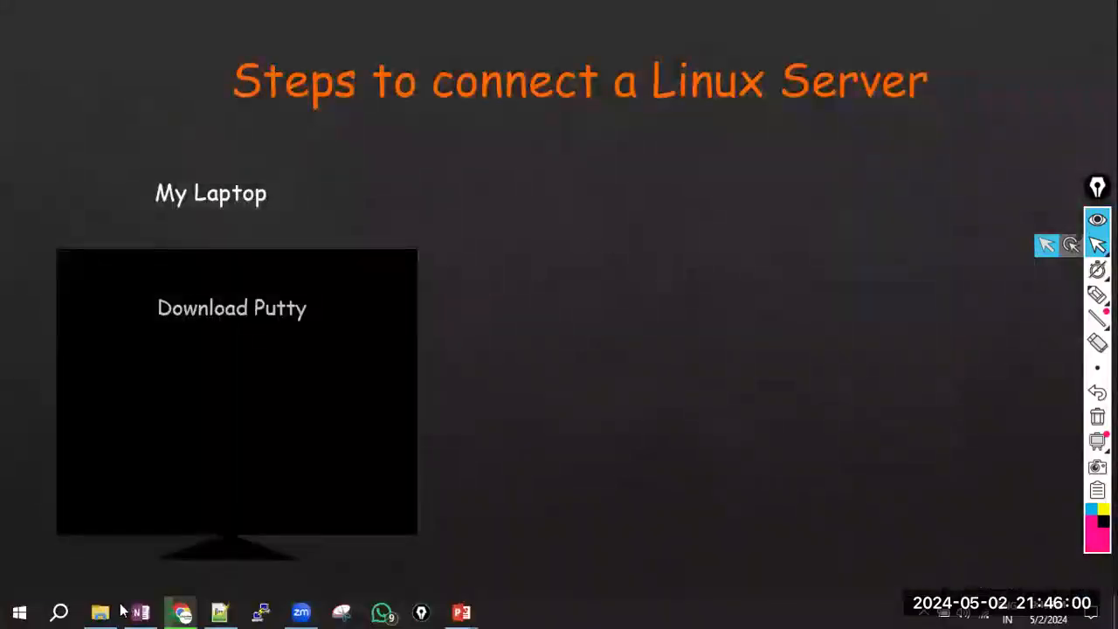
key(super+d)
key(super+s)
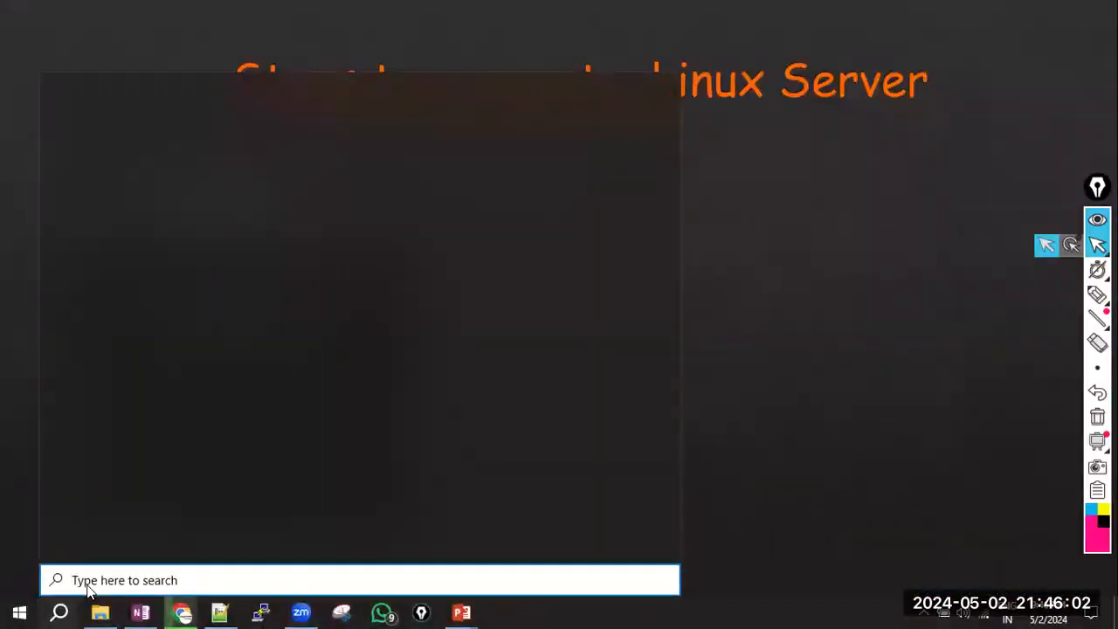
text(pu)
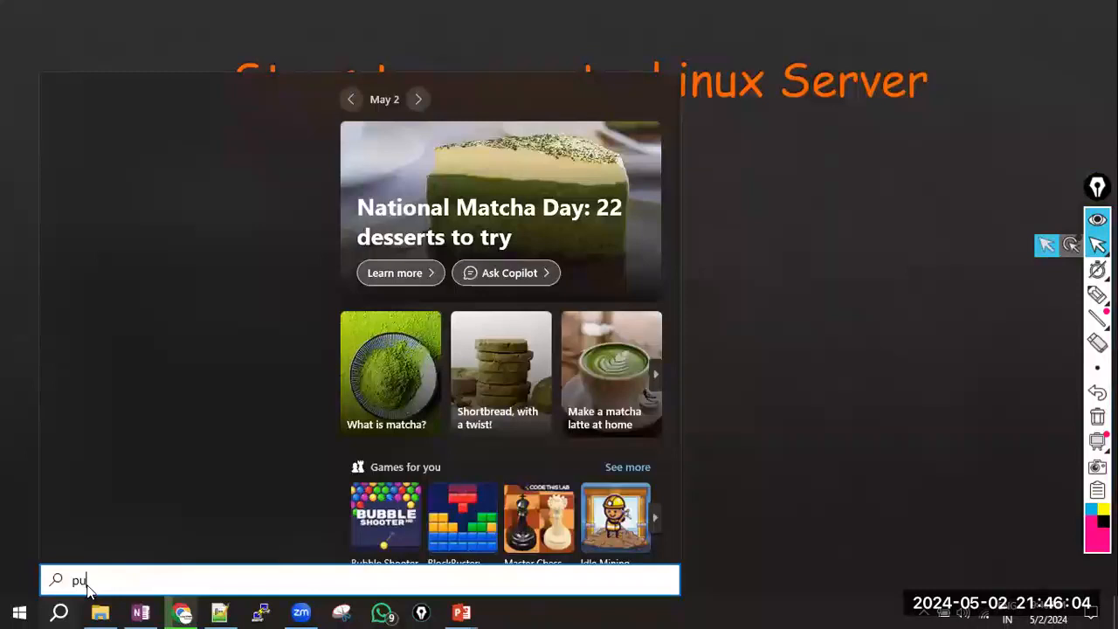
text(tty)
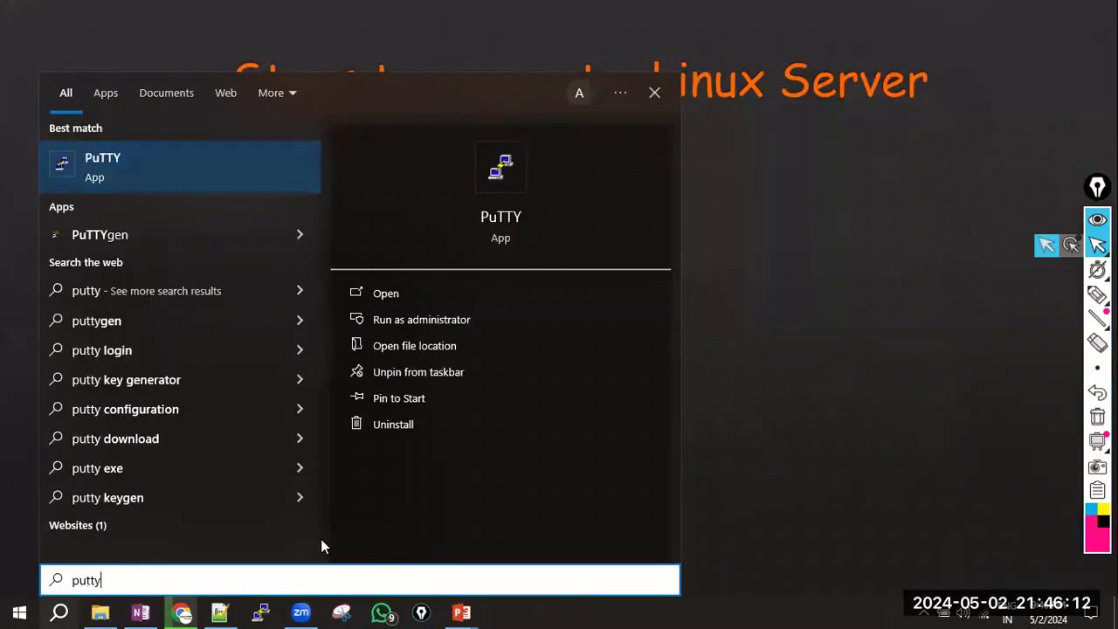
key(Escape)
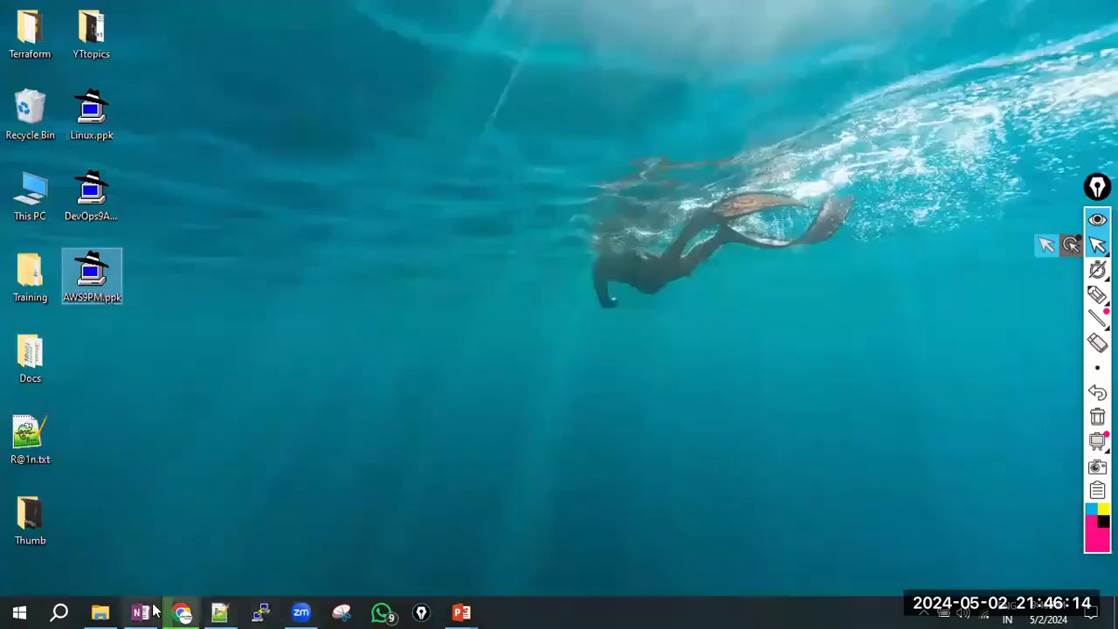
- Return to the PowerPoint slideshow and reveal the Install Putty item and the public IP, private key and user name item
click(461, 611)
click(505, 549)
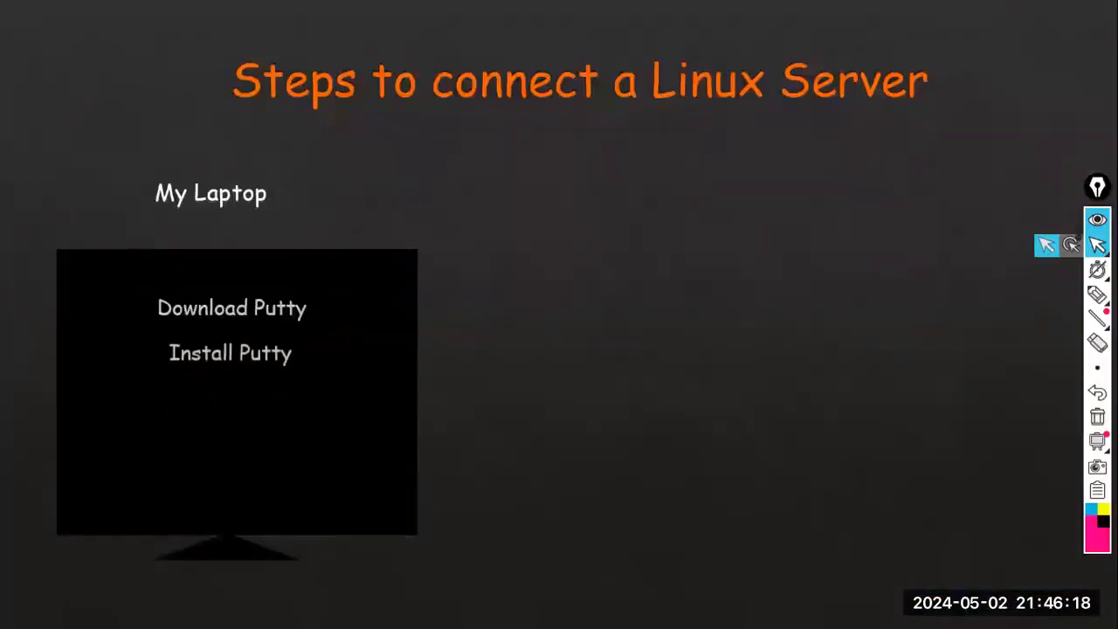
key(Right)
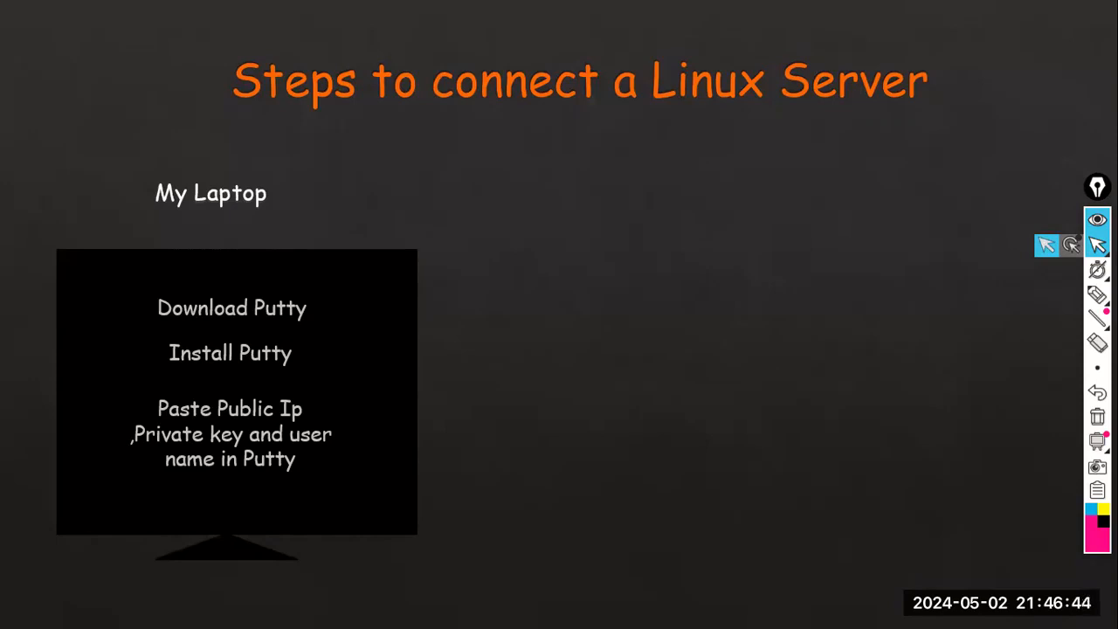
- Compare the slide's connection requirements with AWS9PM's public IPv4 address in the EC2 console and the AWS9PM.ppk file on the desktop
key(super+d)
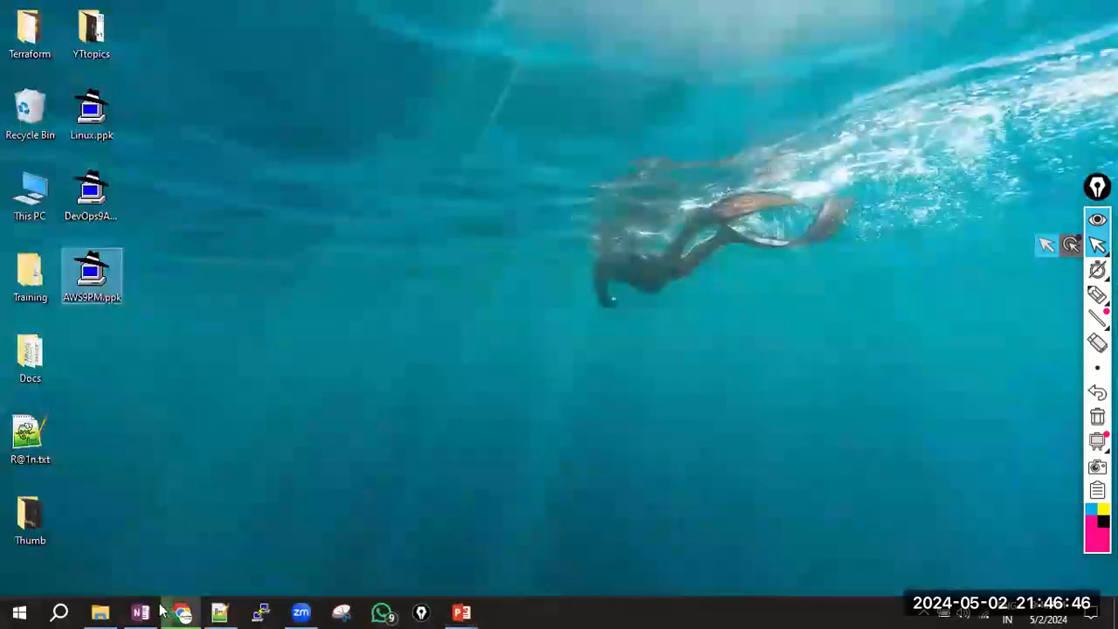
click(185, 609)
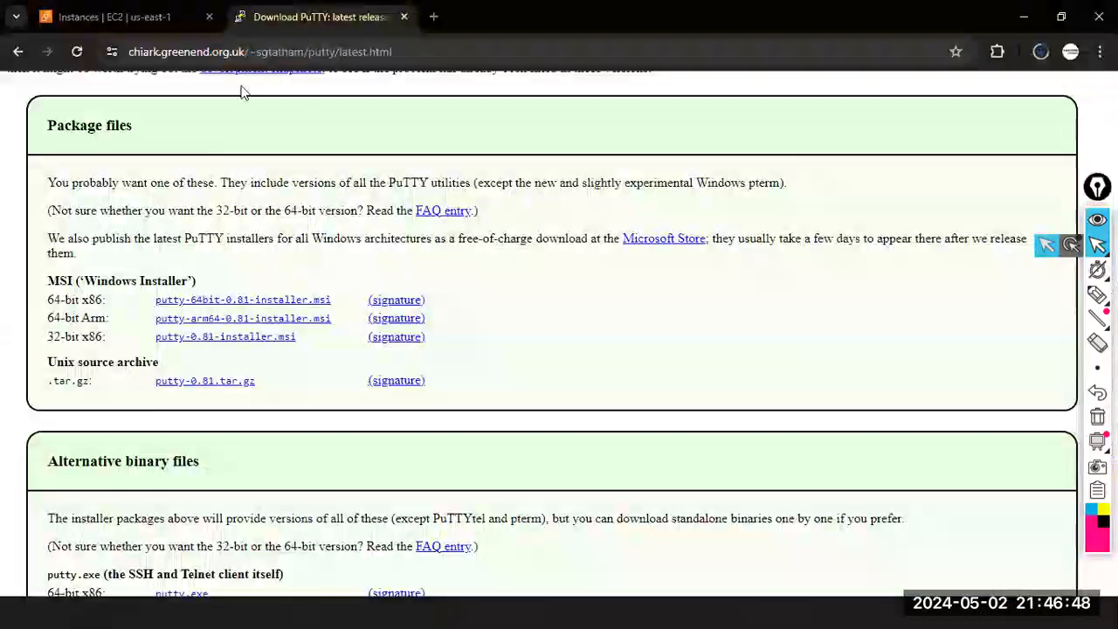
click(173, 23)
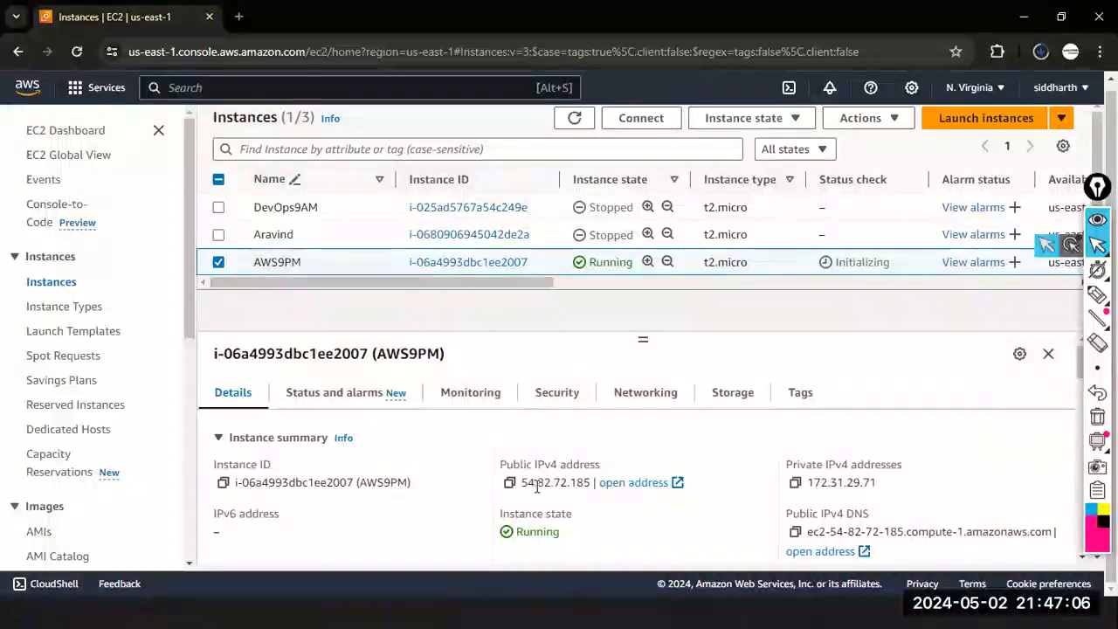
key(alt+Tab)
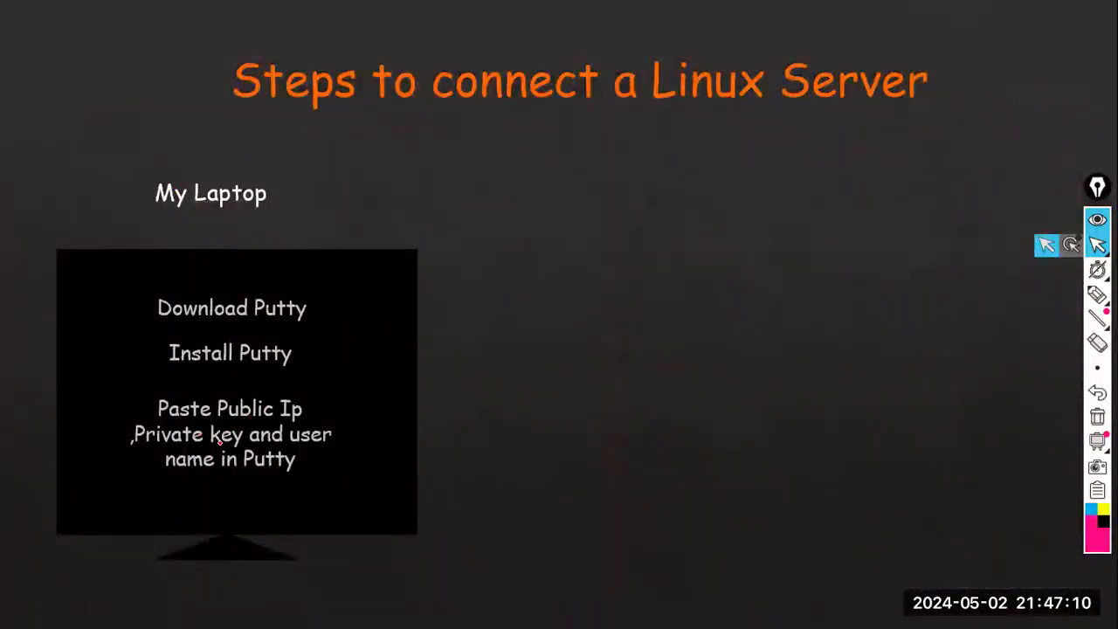
key(alt+Tab)
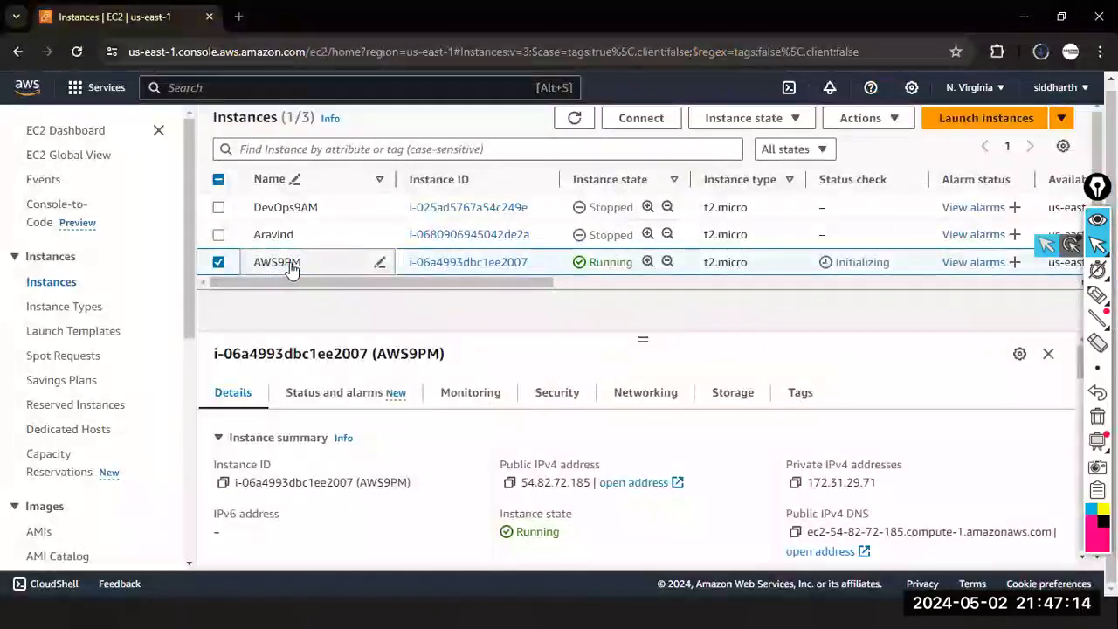
key(super+d)
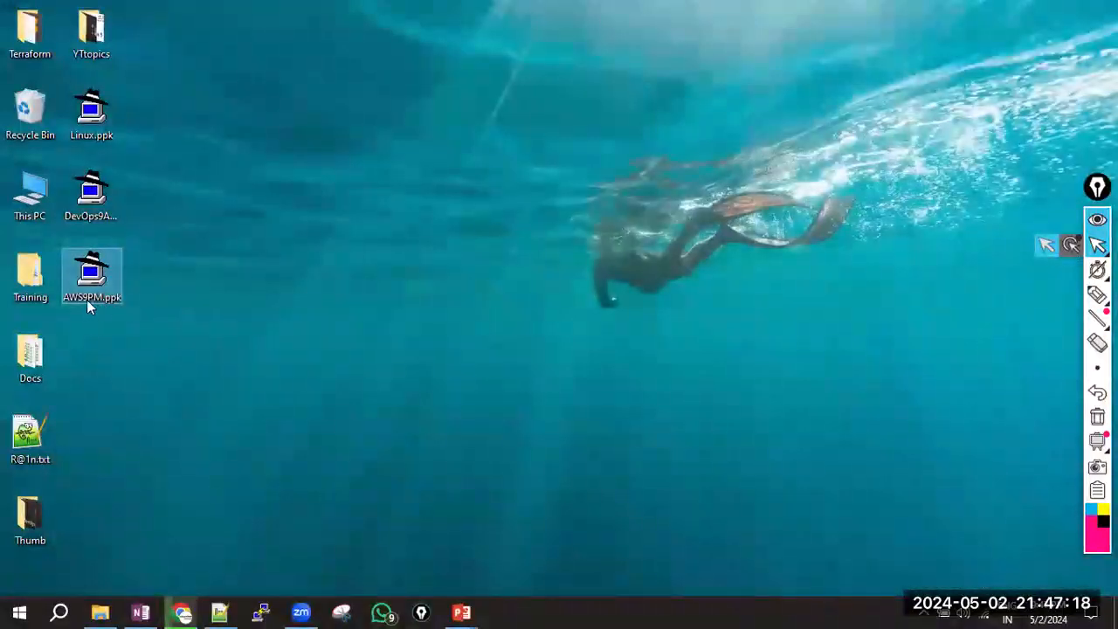
key(alt+Tab)
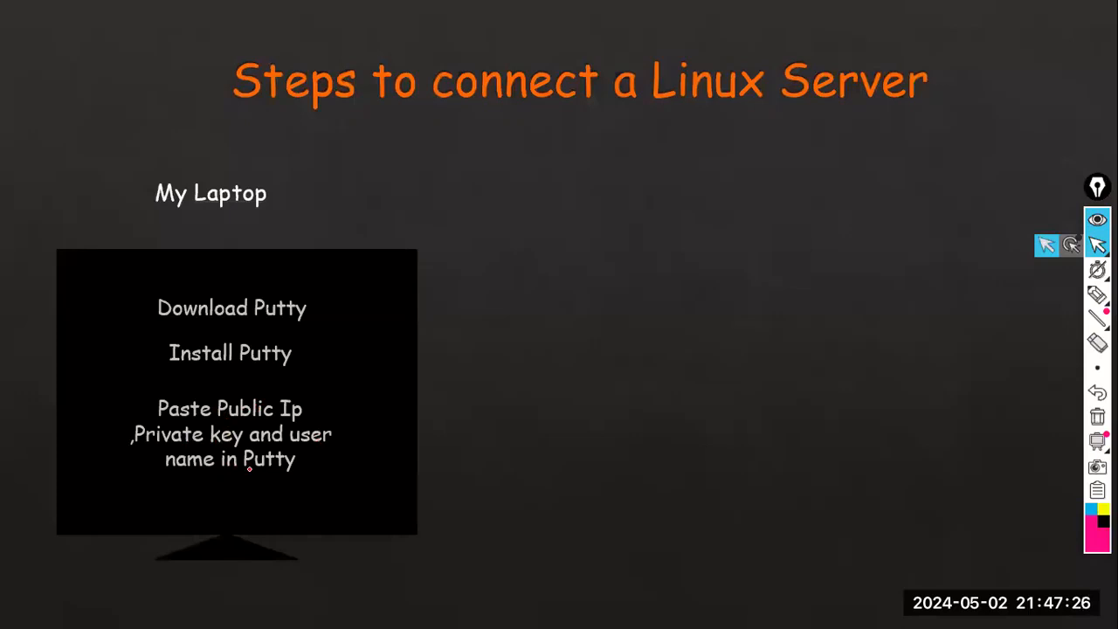
key(alt+Tab)
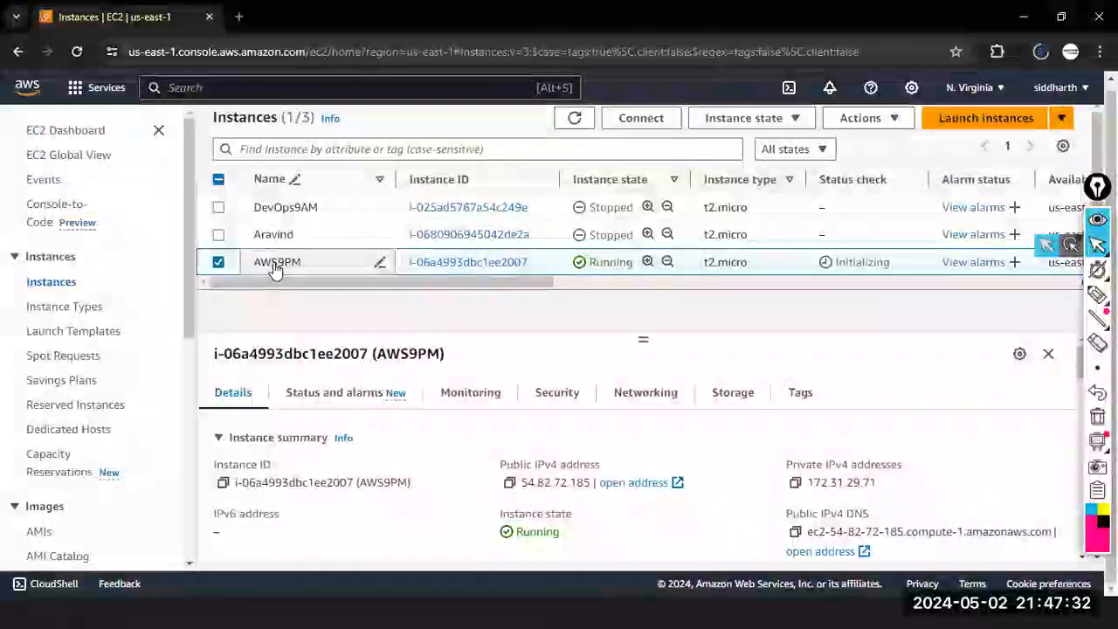
- Open the Connect page for AWS9PM and review its connection type, public IP address and username
click(639, 125)
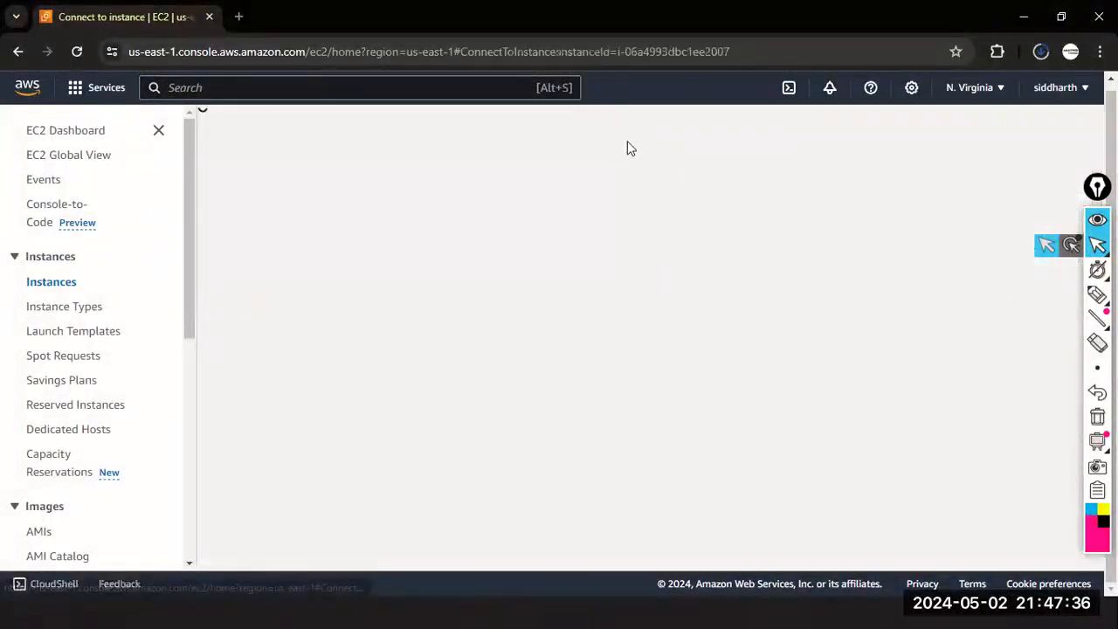
scroll(128, 333, down, 4)
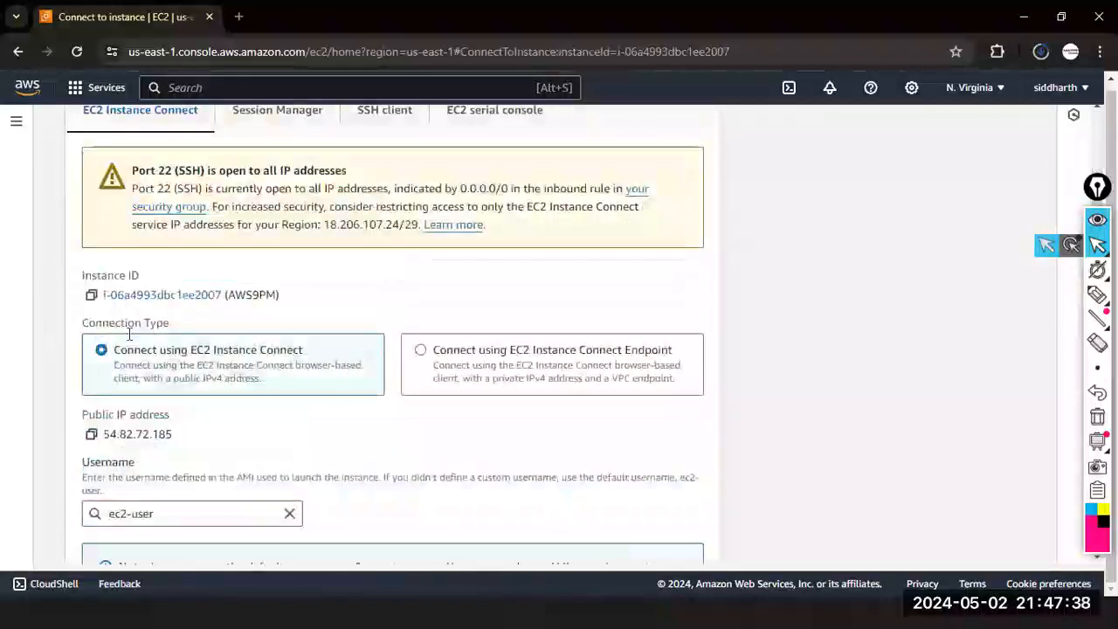
scroll(129, 333, down, 2)
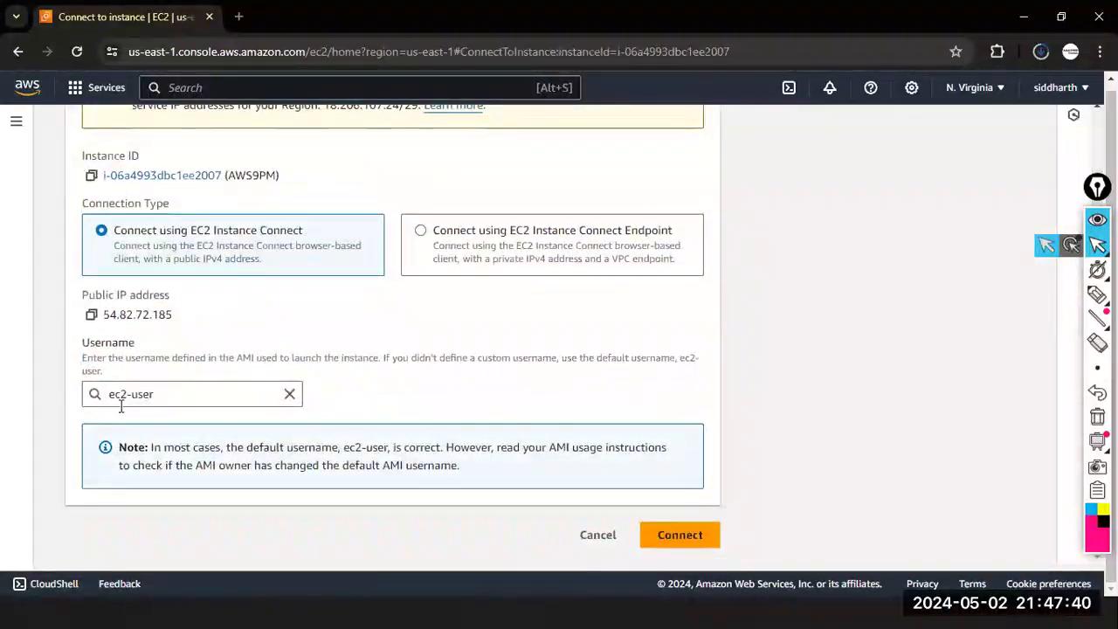
- Circle the ec2-user username with the annotation pen and sketch a labelled computer monitor in the blank area beside the form
click(1097, 294)
mouse_move(147, 390)
mouse_down()
mouse_move(117, 416)
mouse_move(155, 382)
mouse_move(169, 393)
mouse_move(181, 376)
mouse_up()
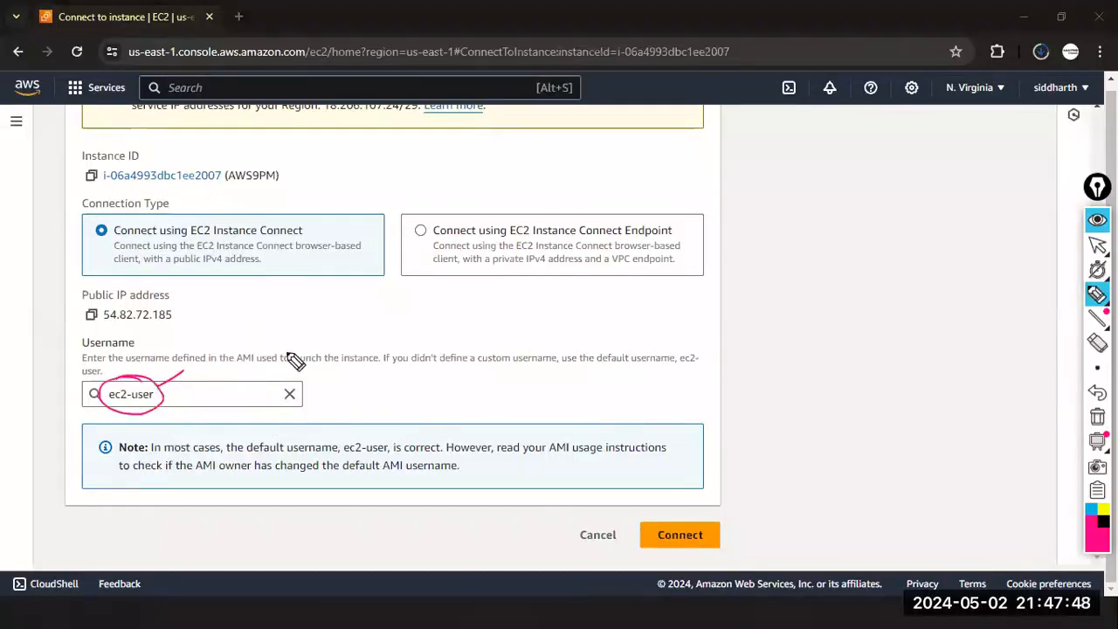
mouse_move(847, 191)
mouse_down()
mouse_move(838, 225)
mouse_move(866, 259)
mouse_up()
drag(845, 218, 896, 206)
click(856, 208)
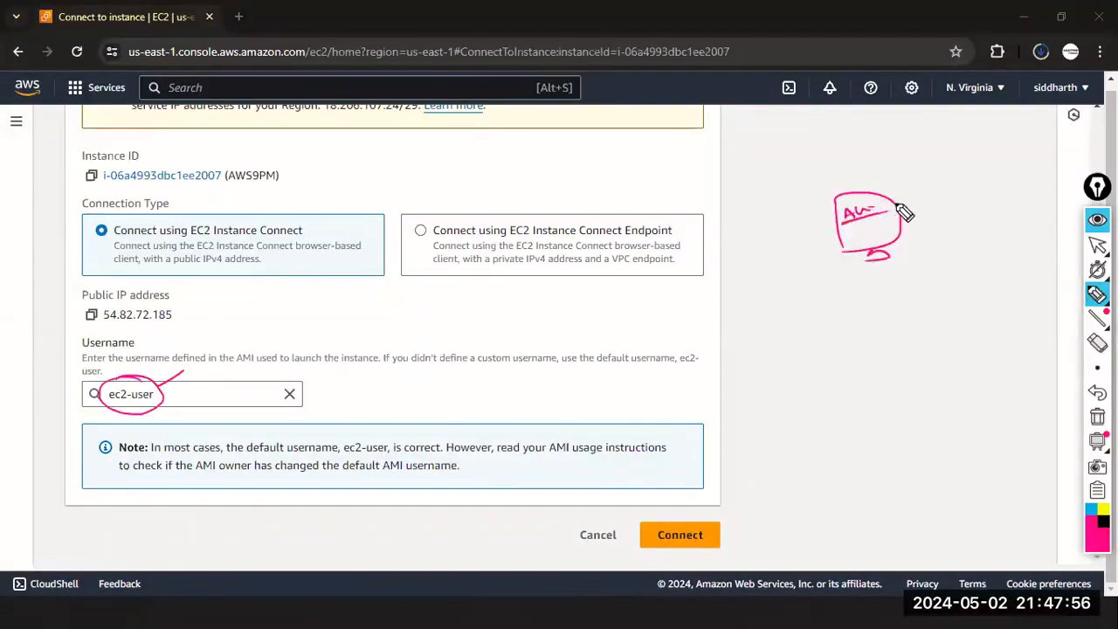
- Add emphasis marks around the ec2-user username and the monitor's label, and clear all annotations
drag(160, 407, 190, 384)
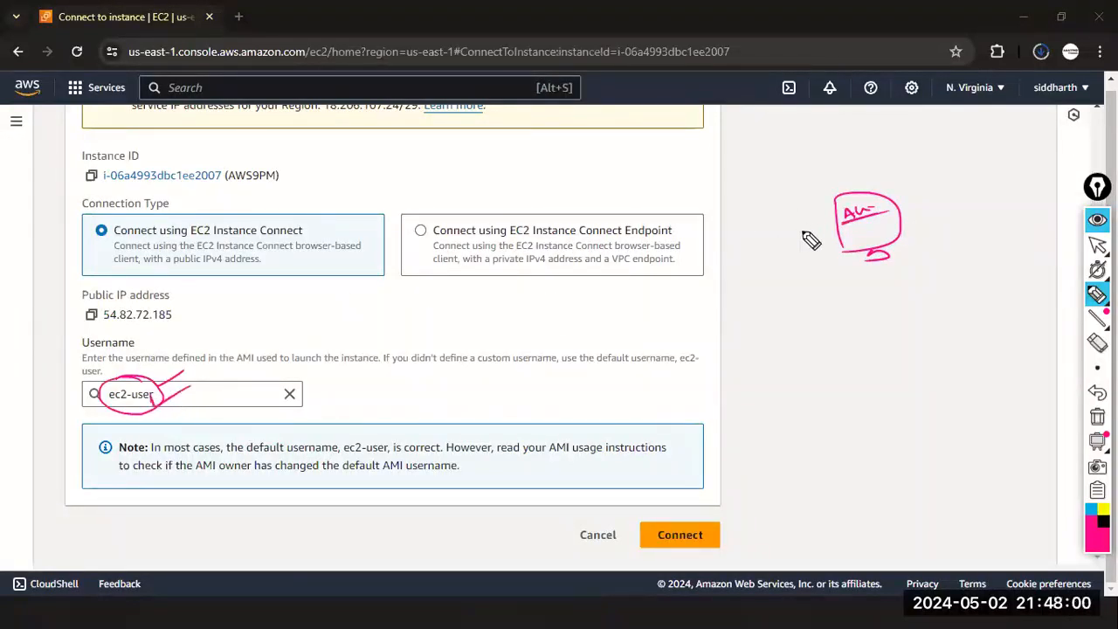
mouse_move(864, 219)
mouse_down()
mouse_move(852, 229)
mouse_move(887, 214)
mouse_up()
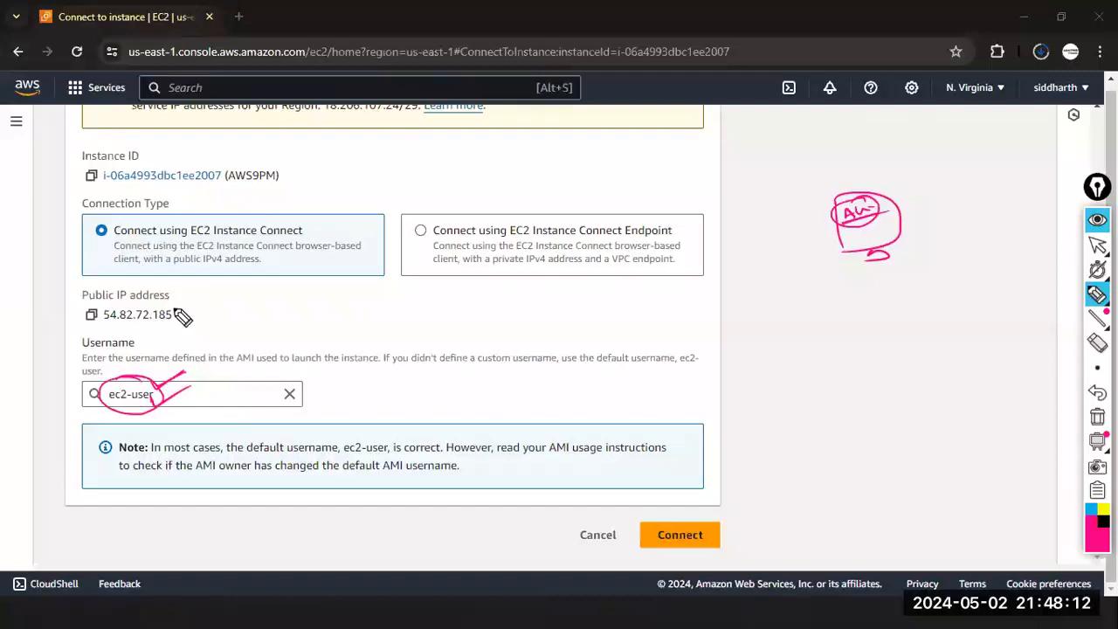
drag(150, 376, 90, 398)
drag(74, 428, 190, 404)
drag(82, 430, 152, 412)
click(1097, 416)
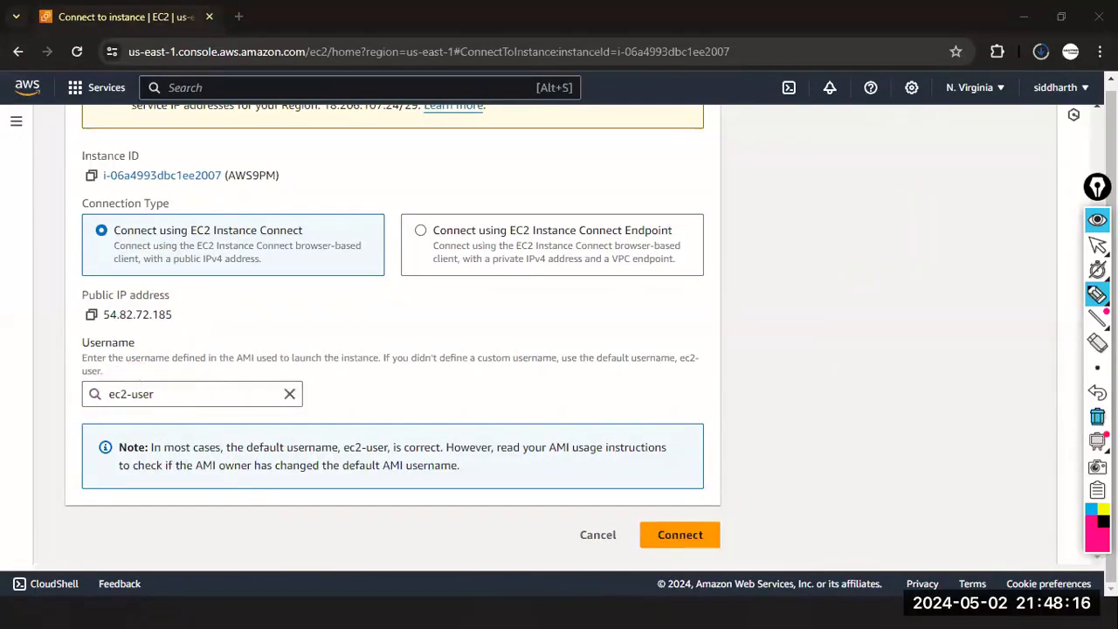
click(1097, 245)
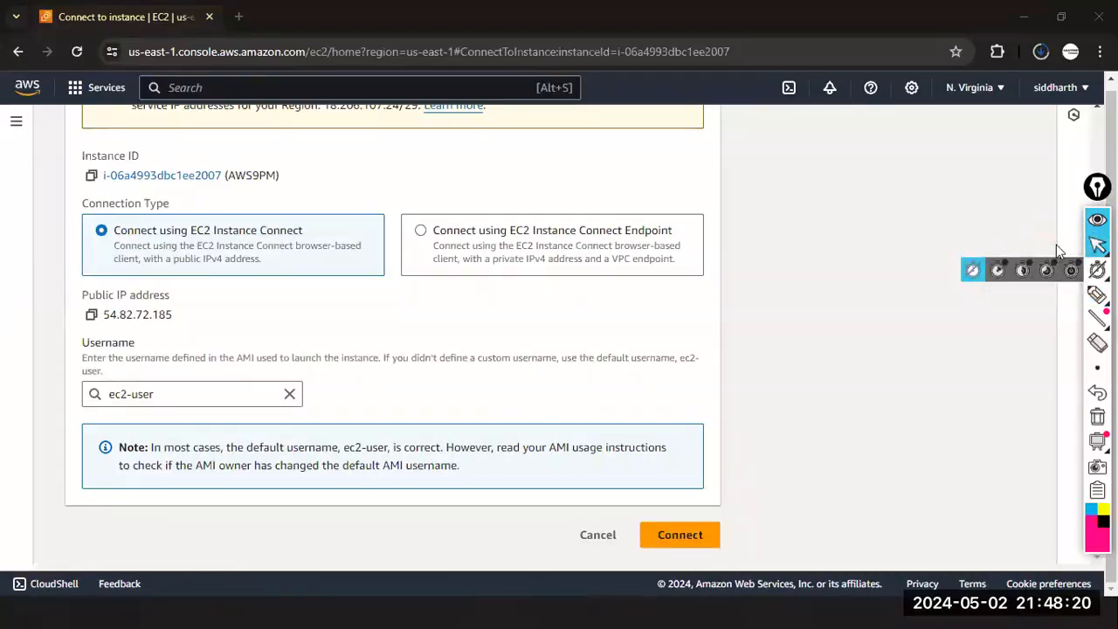
- Cancel the Connect page, select the AWS9PM instance and copy its public IPv4 address
click(595, 535)
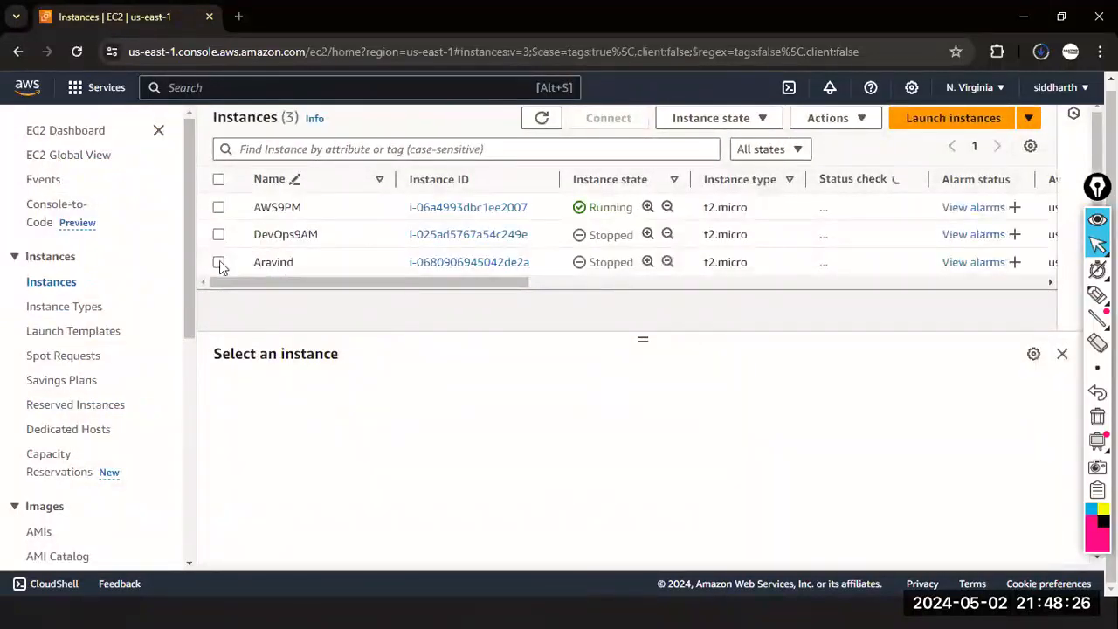
click(220, 262)
click(219, 262)
click(219, 211)
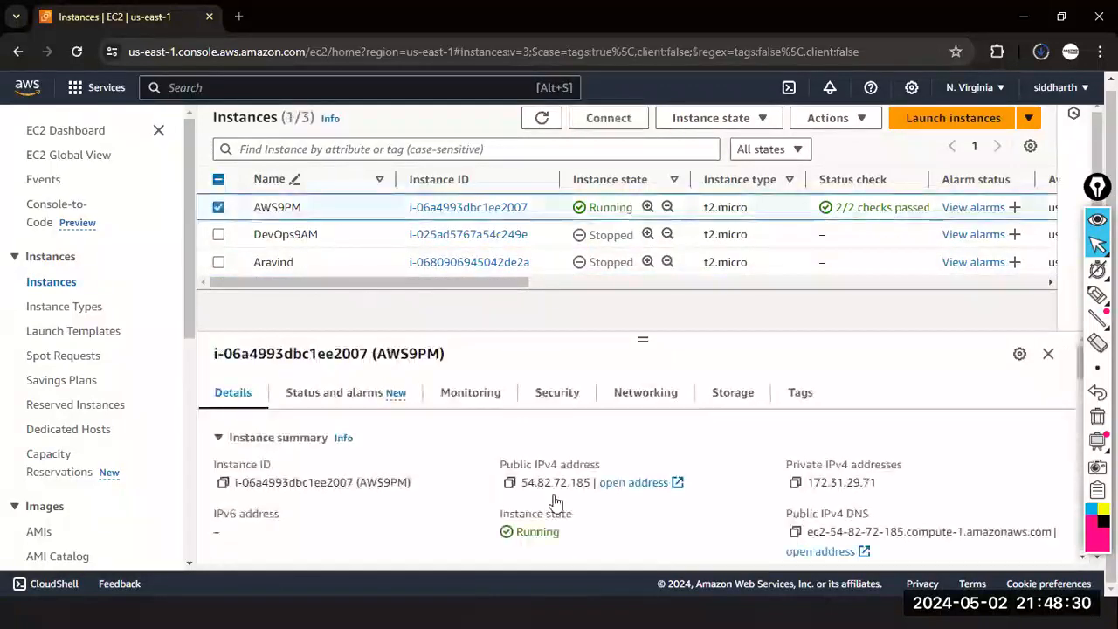
click(510, 483)
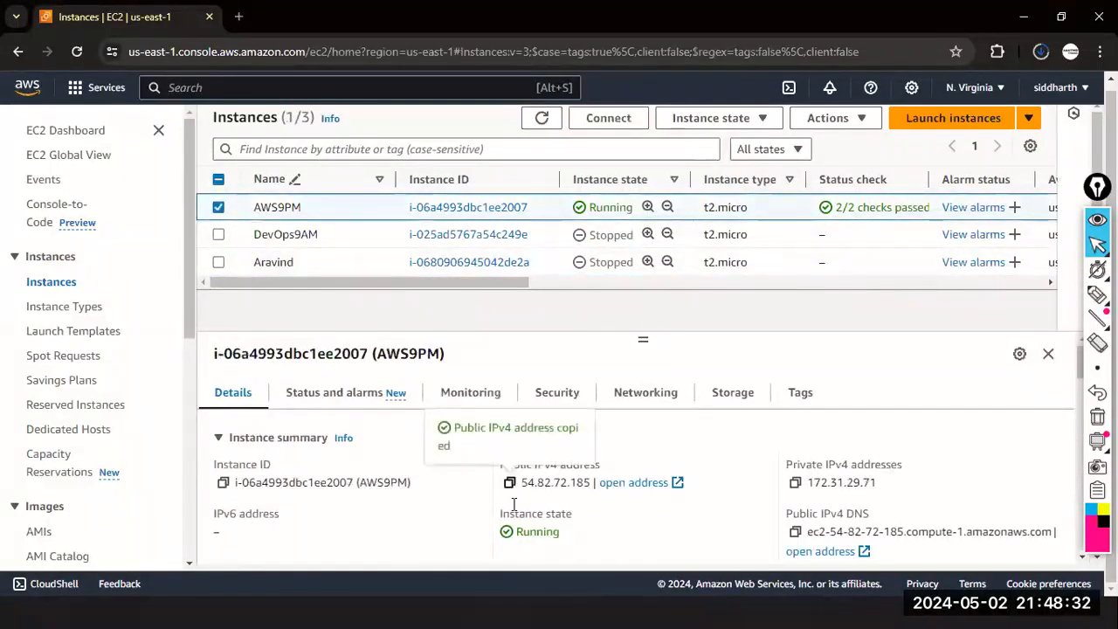
- Leave the browser for the Windows desktop and launch PuTTY
click(284, 610)
key(super+d)
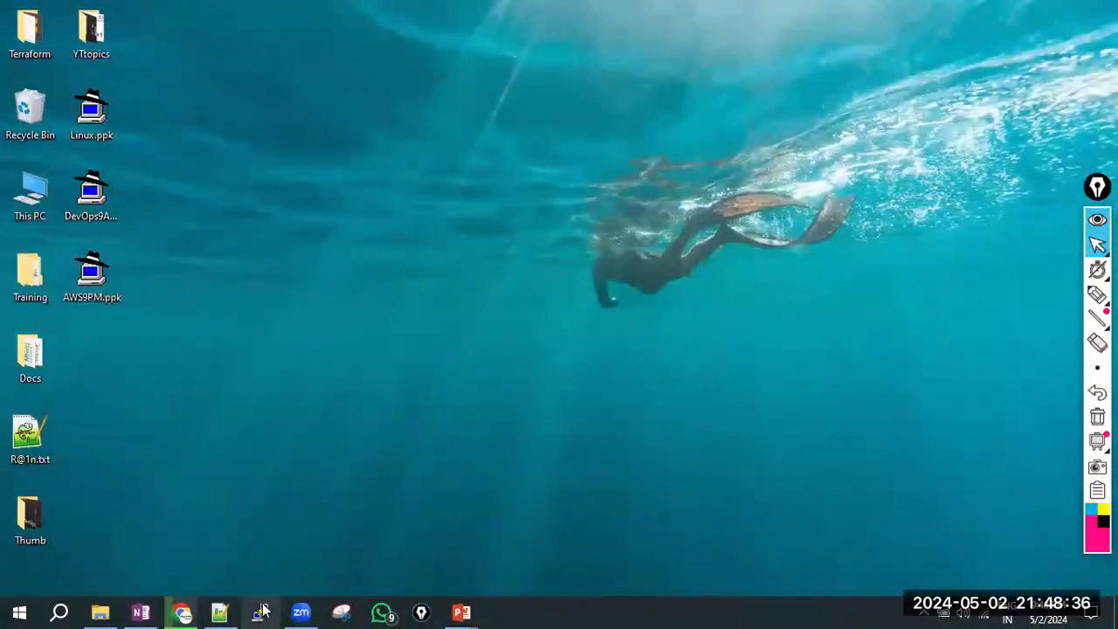
click(260, 612)
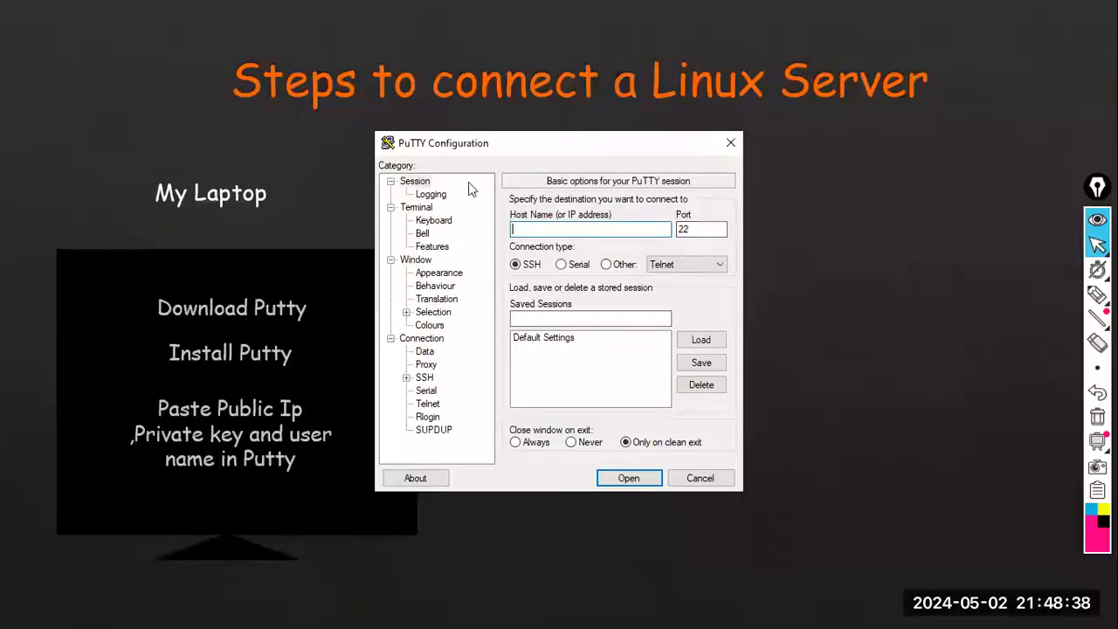
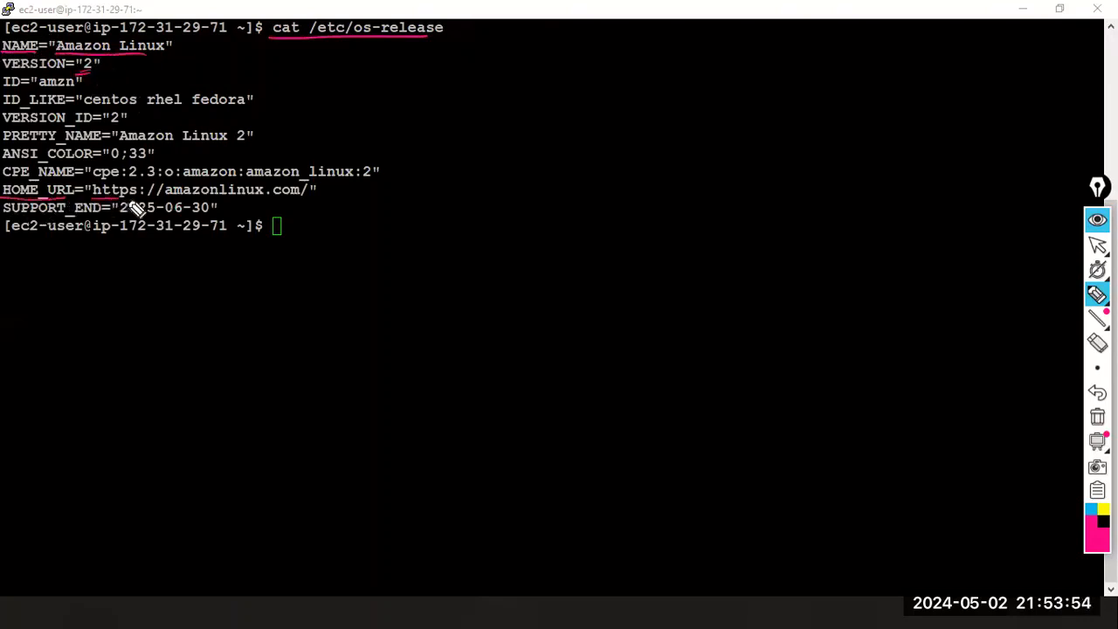
- Underline the home URL and support end date in the os-release output, and clear the annotations
drag(281, 203, 299, 207)
mouse_move(215, 33)
mouse_down()
mouse_move(285, 130)
mouse_move(210, 225)
mouse_move(119, 214)
mouse_up()
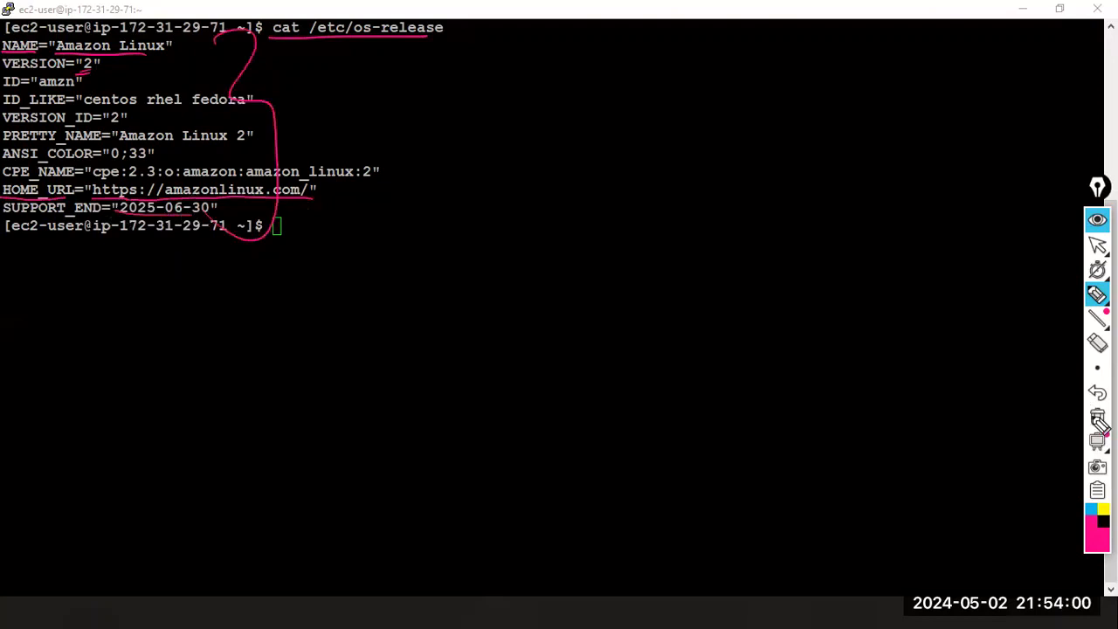
click(1097, 417)
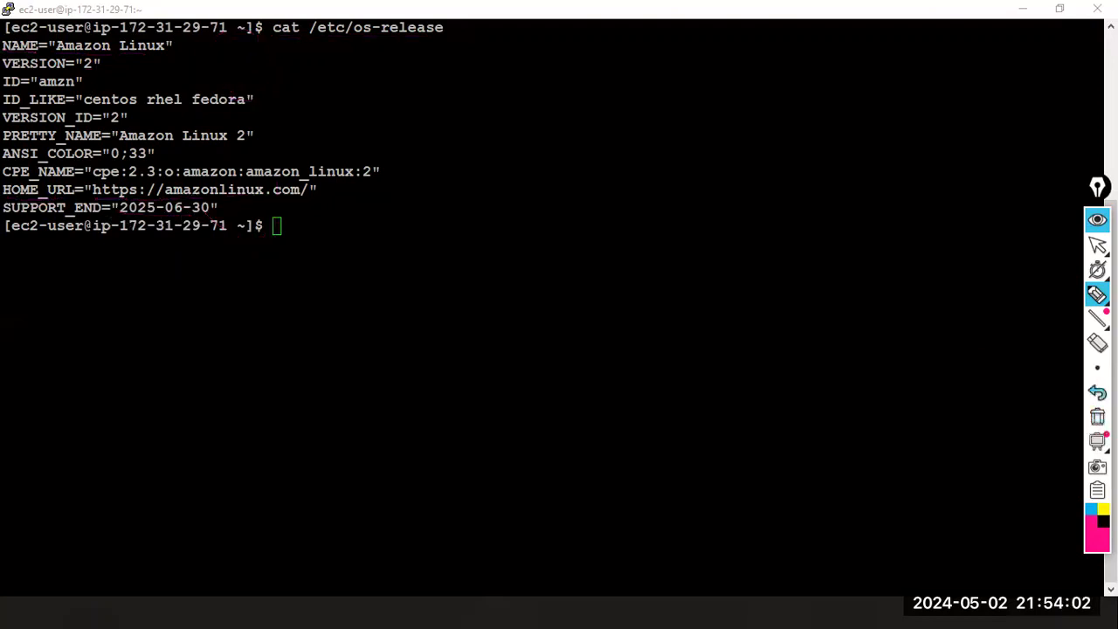
- Leave annotation mode and switch from the PuTTY terminal to the EC2 Instances page in Chrome
mouse_move(1097, 247)
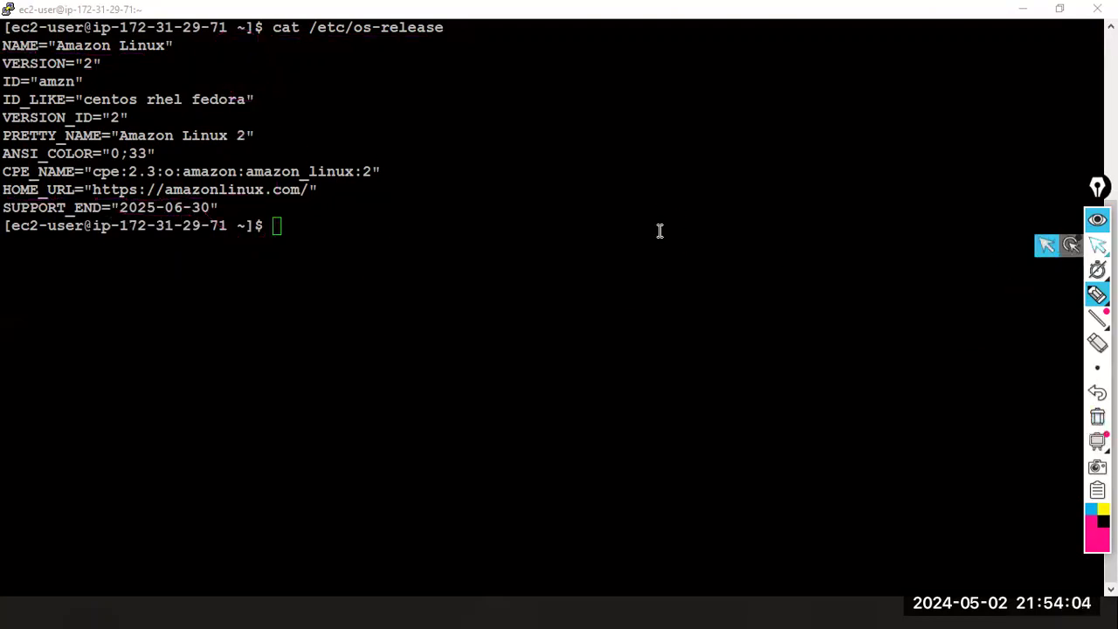
key(super+d)
click(183, 611)
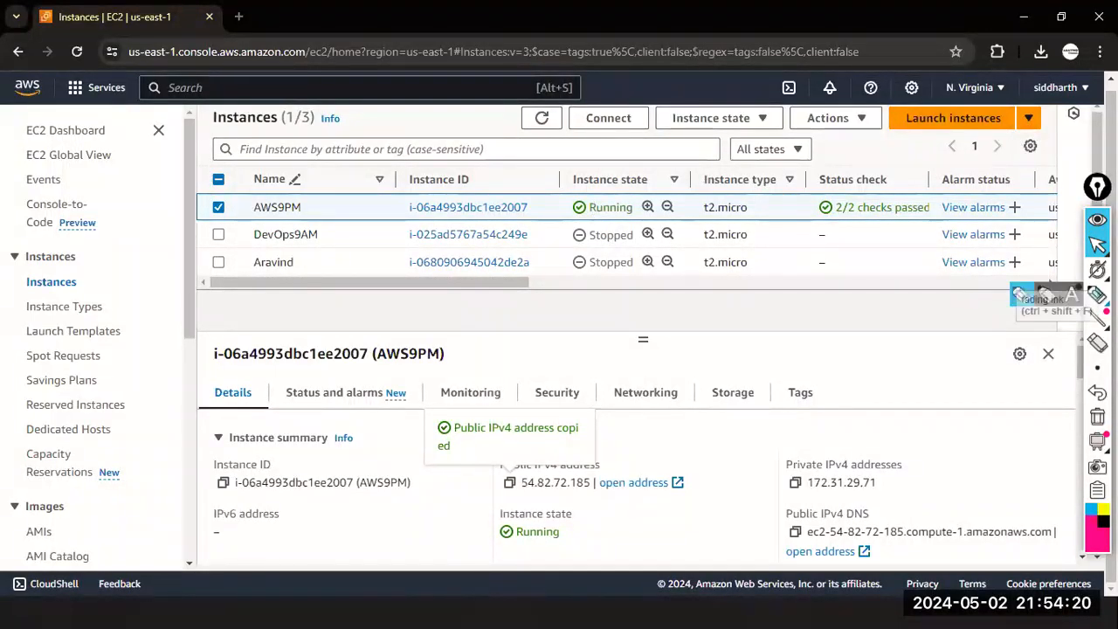
- Handwrite "9:30pm" and "10: A" over the instance details, and tick AWS9PM's Running state
click(1097, 294)
mouse_move(756, 304)
mouse_down()
mouse_move(780, 316)
mouse_move(859, 301)
mouse_up()
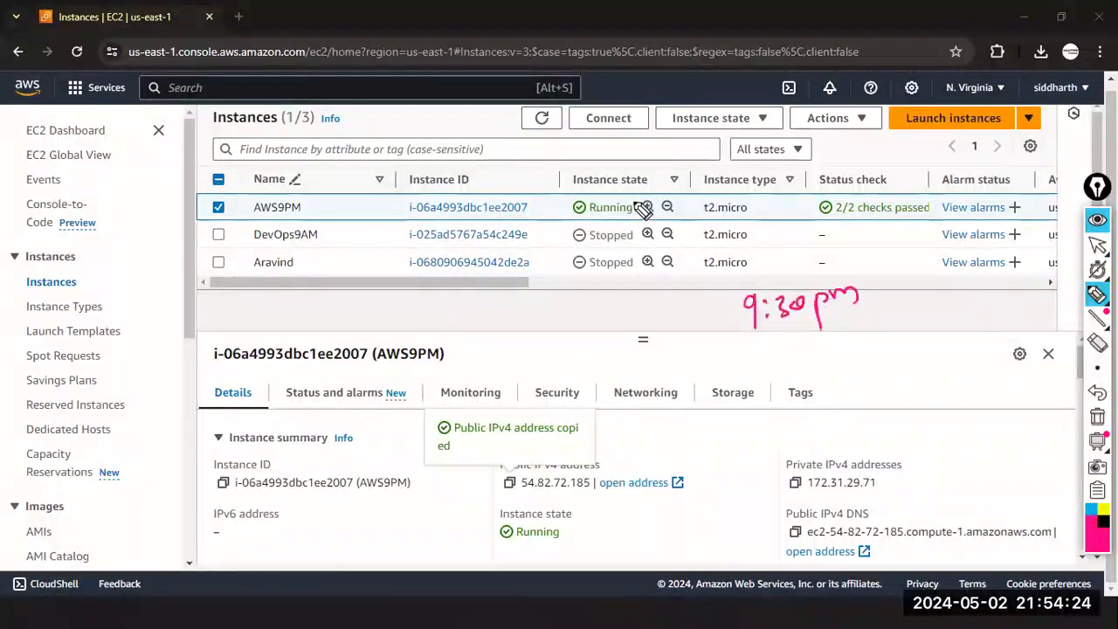
mouse_move(837, 367)
mouse_down()
mouse_move(884, 374)
mouse_move(903, 362)
mouse_up()
click(858, 363)
drag(614, 198, 649, 186)
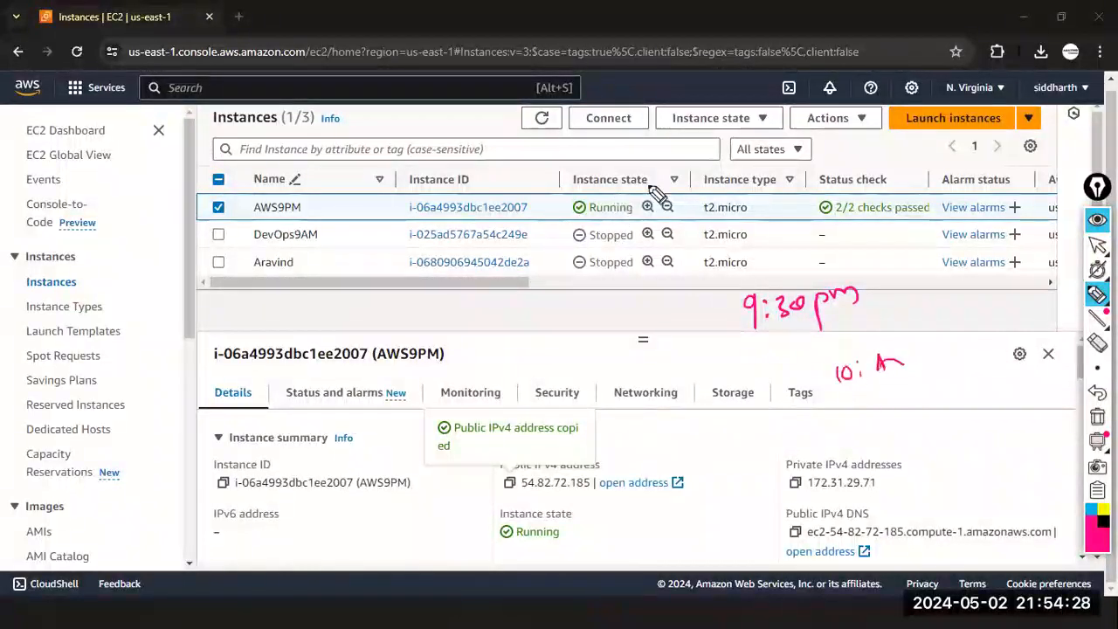
- Handwrite "12:30" with a circle around it, and underline the region and account names in the console header
mouse_move(932, 407)
mouse_down()
mouse_move(933, 421)
mouse_move(966, 418)
mouse_up()
click(963, 402)
click(966, 412)
drag(991, 397, 990, 402)
drag(926, 452, 955, 440)
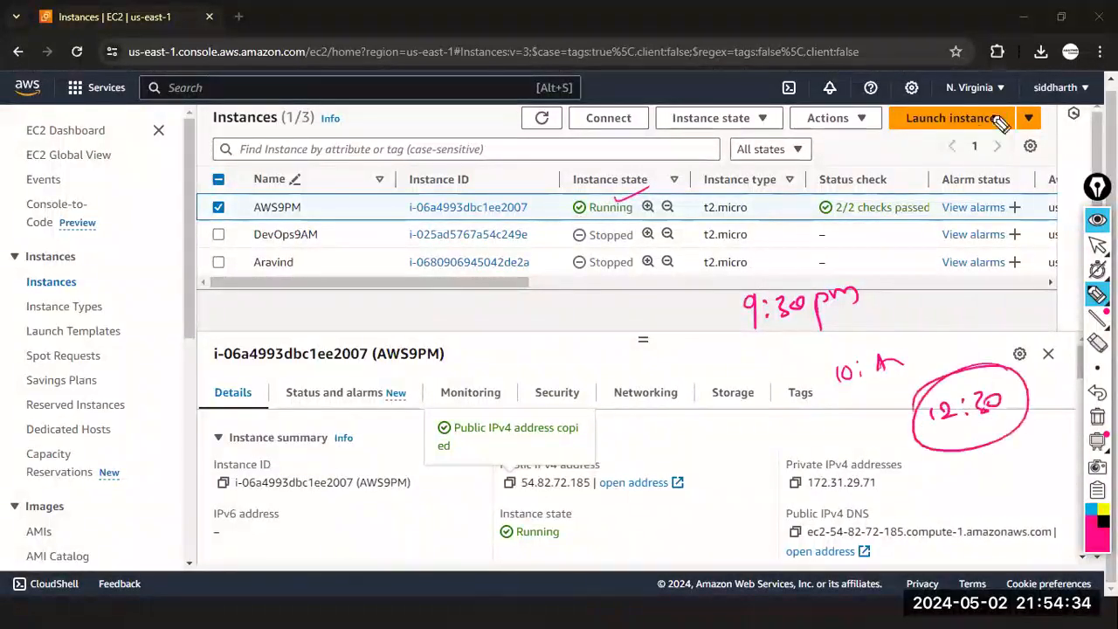
drag(934, 98, 1093, 99)
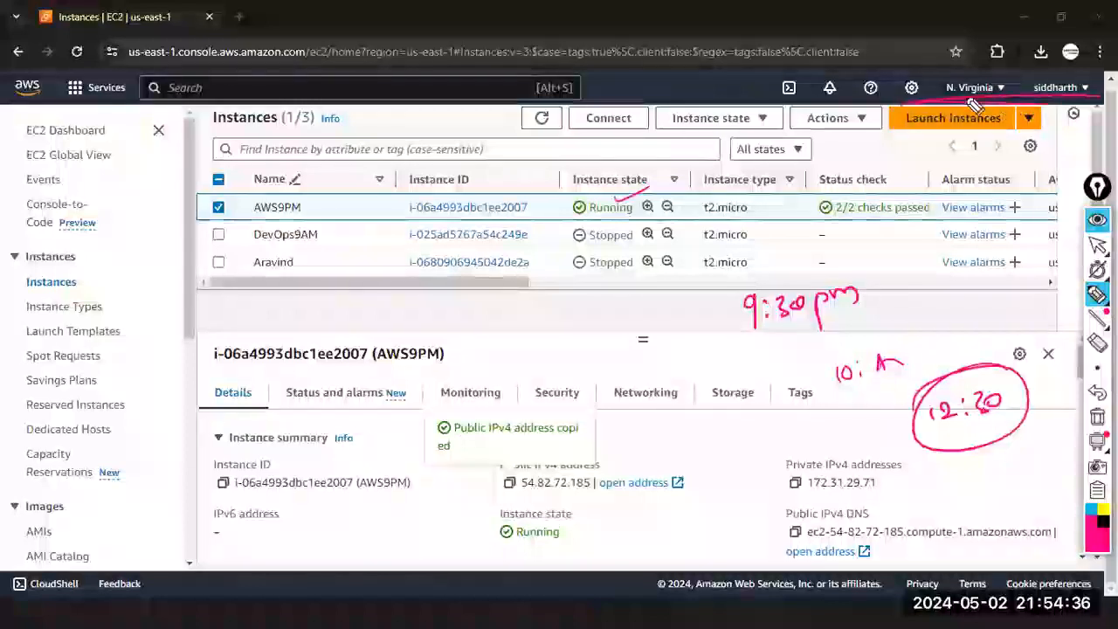
- Handwrite the 750 hours per month allowance below the circled 12:30, and underline both notes
mouse_move(919, 494)
mouse_down()
mouse_move(922, 521)
mouse_move(938, 510)
mouse_up()
drag(941, 495, 962, 496)
mouse_move(972, 475)
mouse_down()
mouse_move(976, 503)
mouse_move(1001, 488)
mouse_move(993, 520)
mouse_up()
drag(1007, 491, 1046, 491)
drag(891, 523, 1044, 486)
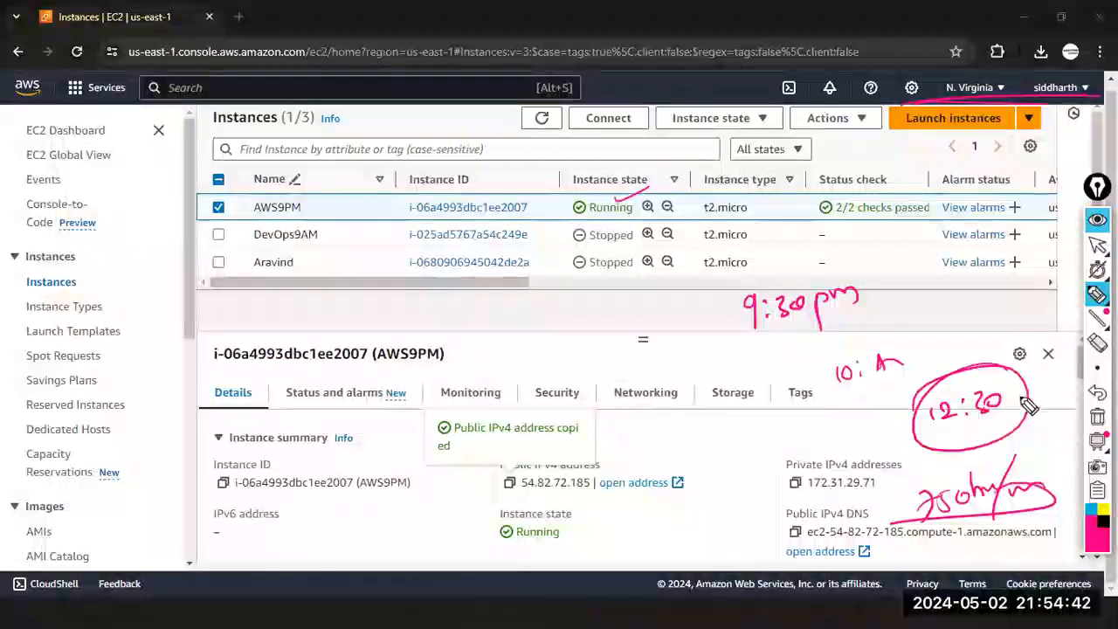
drag(932, 426, 1009, 415)
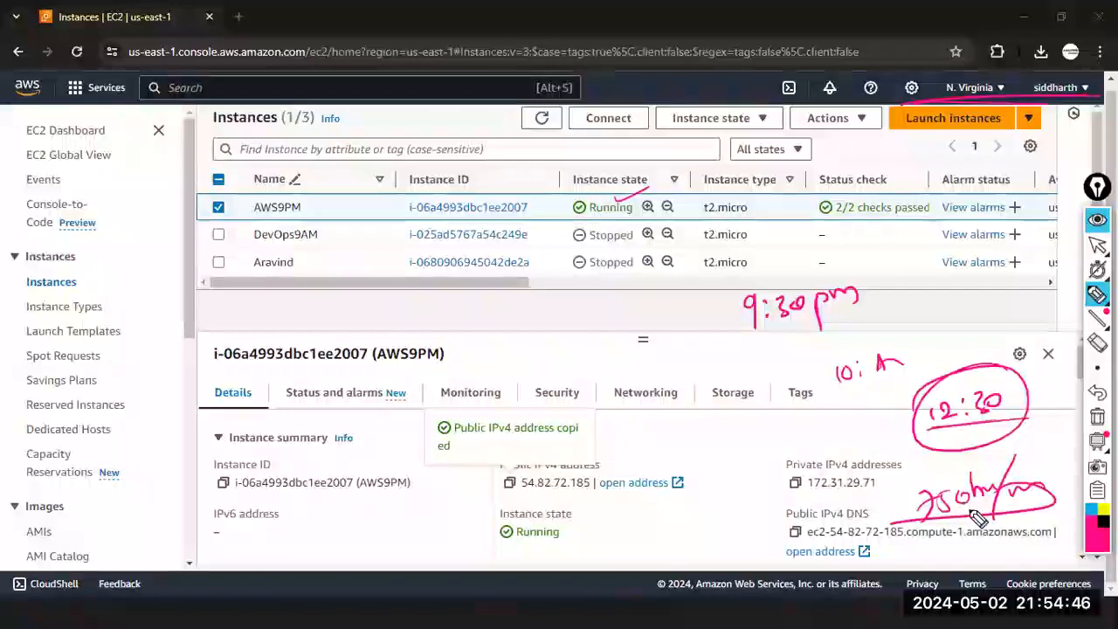
drag(886, 521, 1048, 507)
- Tick the AWS9PM, DevOps9AM and Aravind instances in the list and circle the three names together
drag(316, 206, 369, 185)
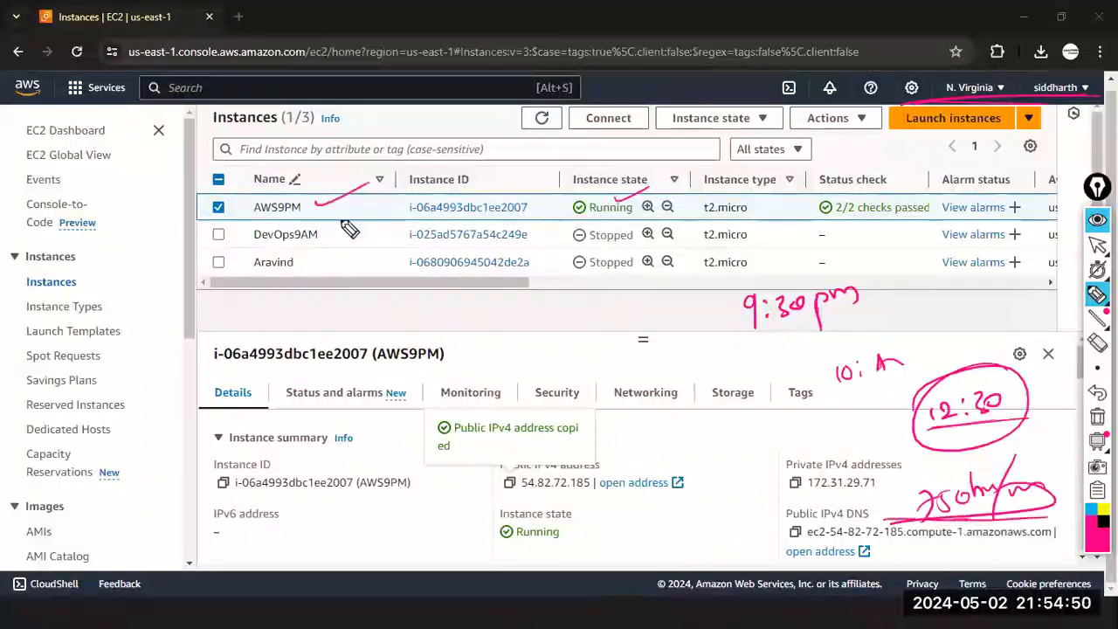
drag(307, 204, 377, 172)
drag(318, 234, 376, 208)
drag(301, 264, 347, 240)
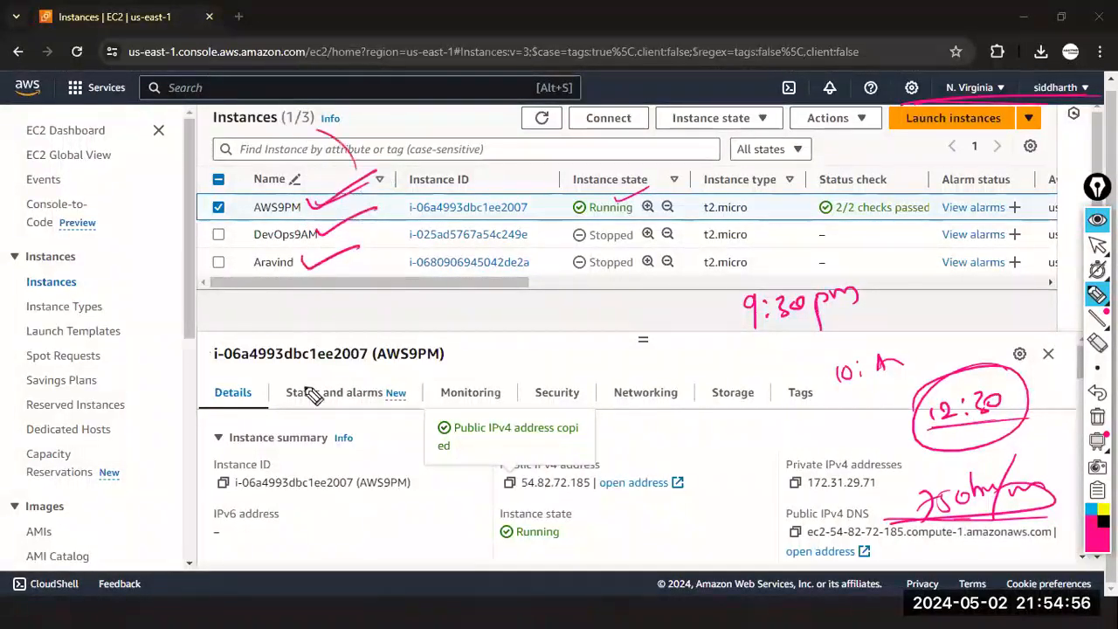
drag(314, 389, 112, 332)
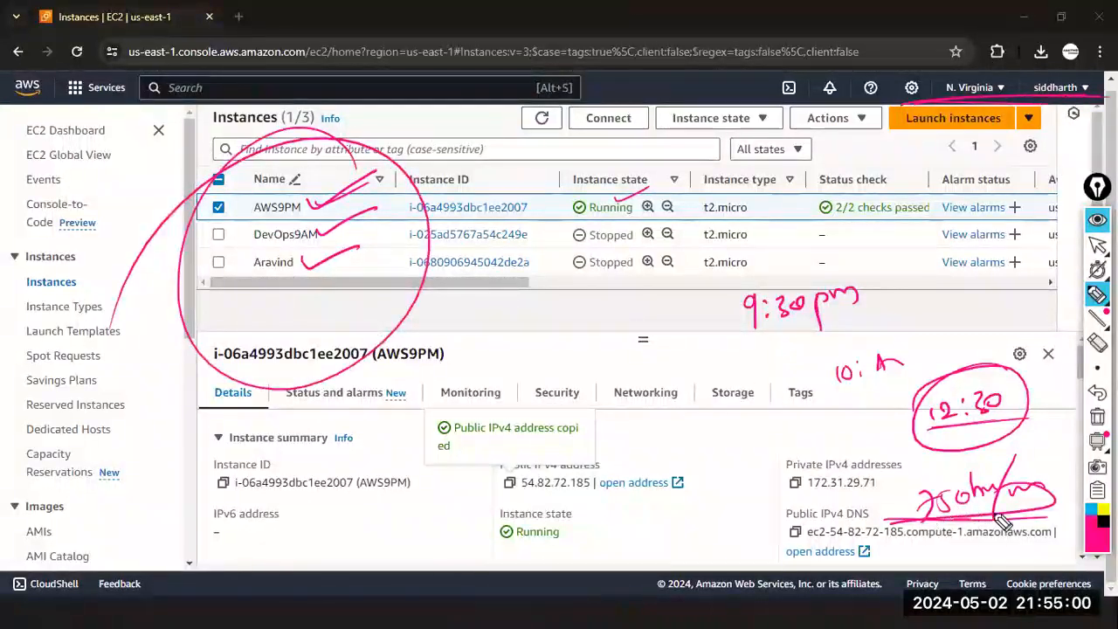
- Handwrite extra usage figures over the instance details, circle the handwritten notes, and clear all annotations
mouse_move(501, 312)
mouse_down()
mouse_move(498, 325)
mouse_move(542, 307)
mouse_up()
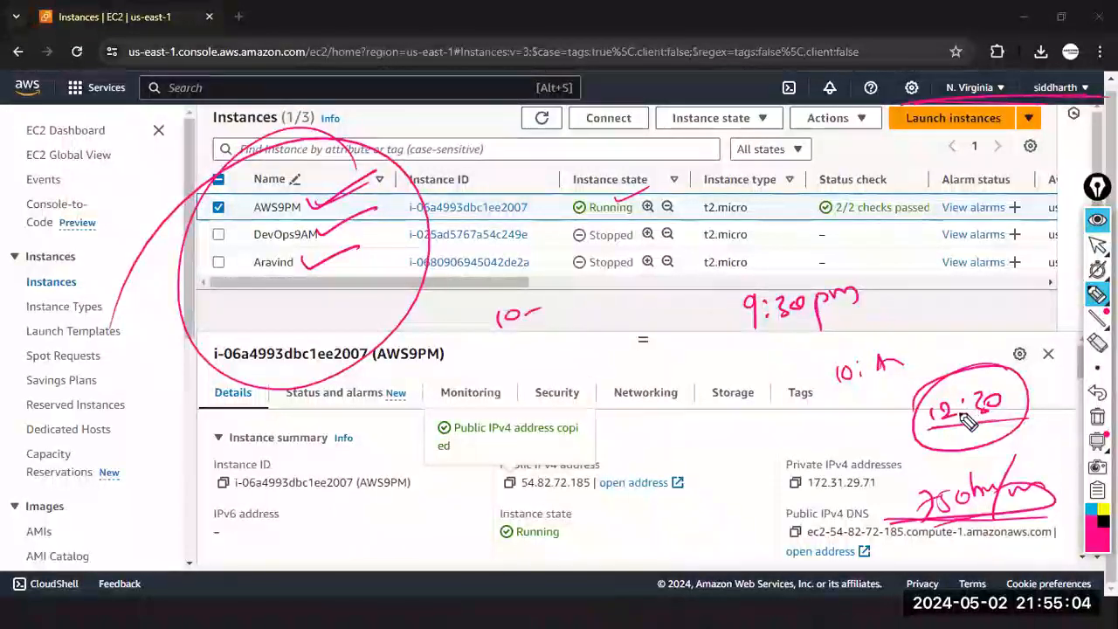
drag(508, 358, 509, 364)
drag(577, 367, 596, 351)
drag(543, 411, 622, 396)
mouse_move(964, 367)
mouse_down()
mouse_move(520, 425)
mouse_move(637, 377)
mouse_up()
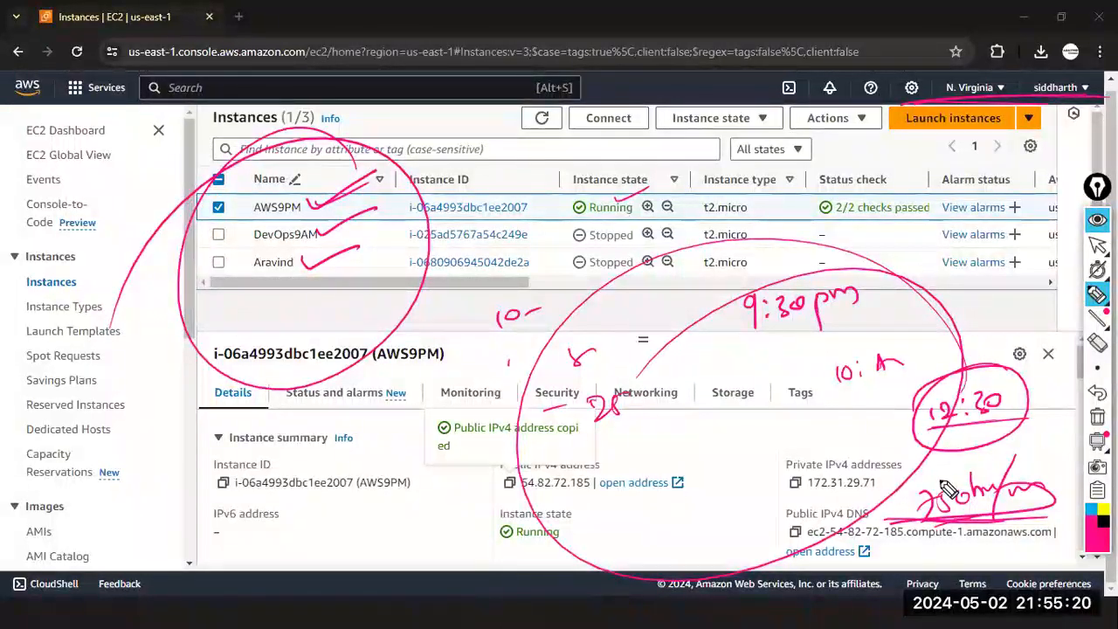
click(1097, 416)
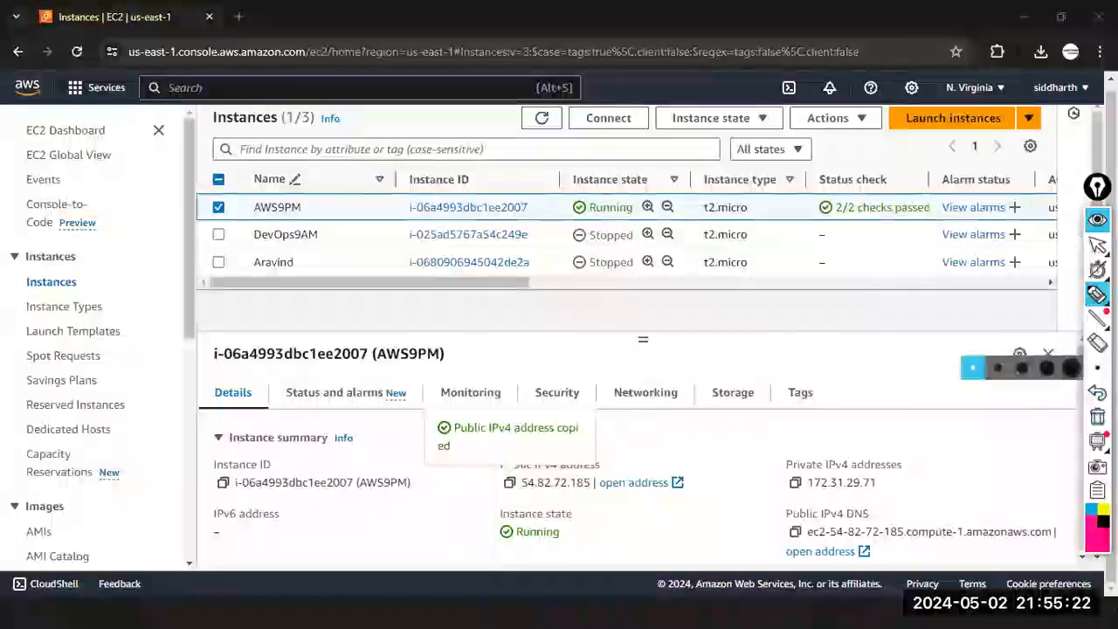
click(1097, 245)
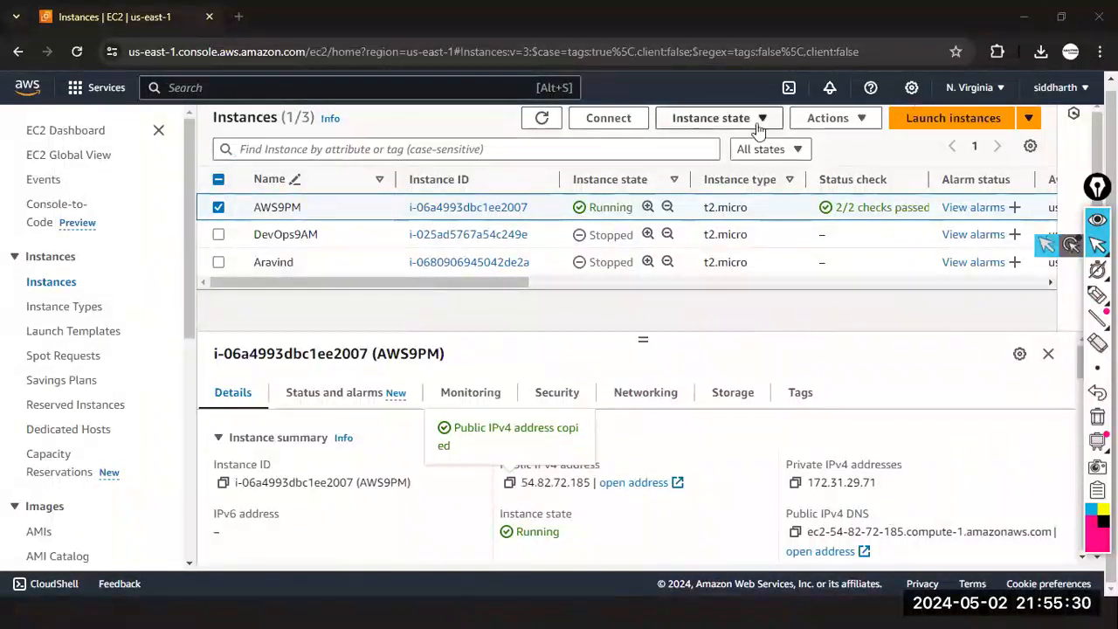
- Stop the AWS9PM instance and confirm the stop request
click(722, 118)
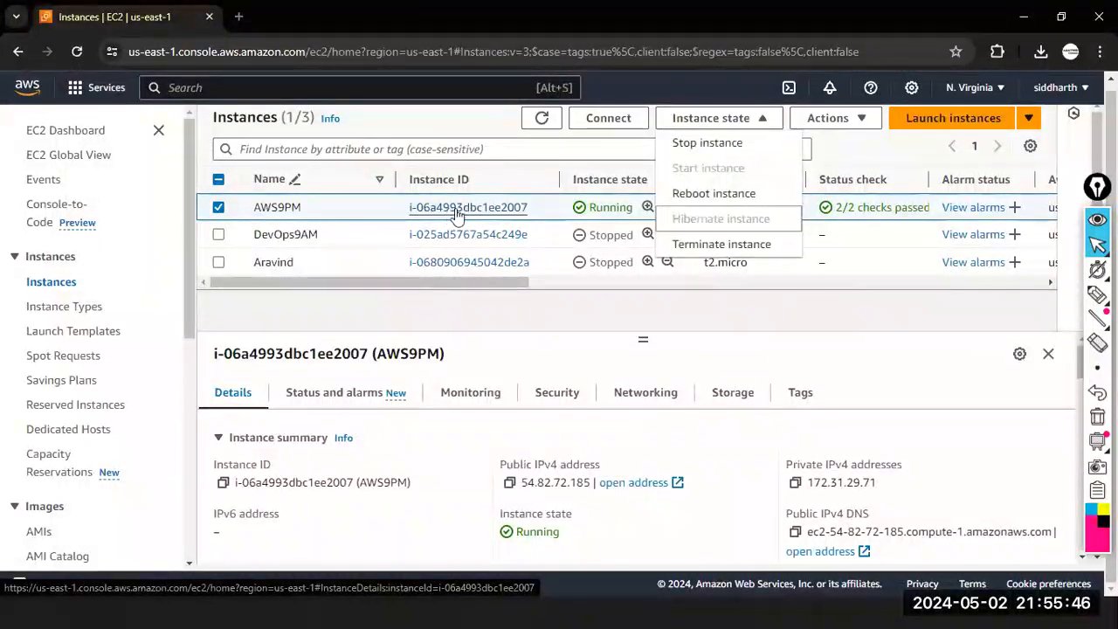
click(732, 145)
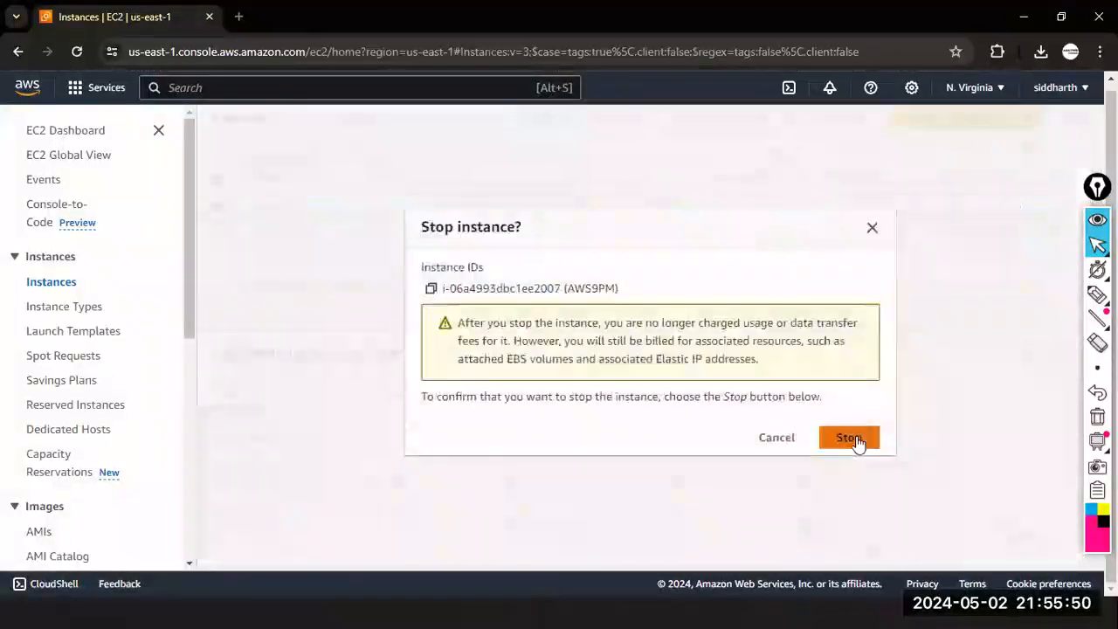
click(857, 439)
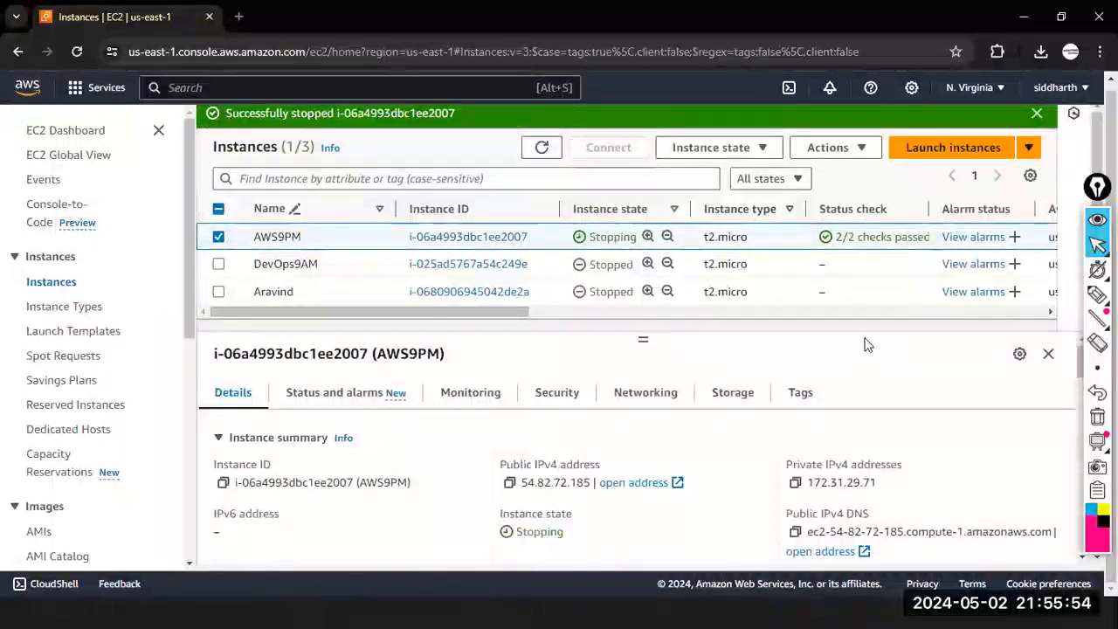
- Switch to the PuTTY session, dismiss its fatal error message and close the inactive terminal window
key(super+d)
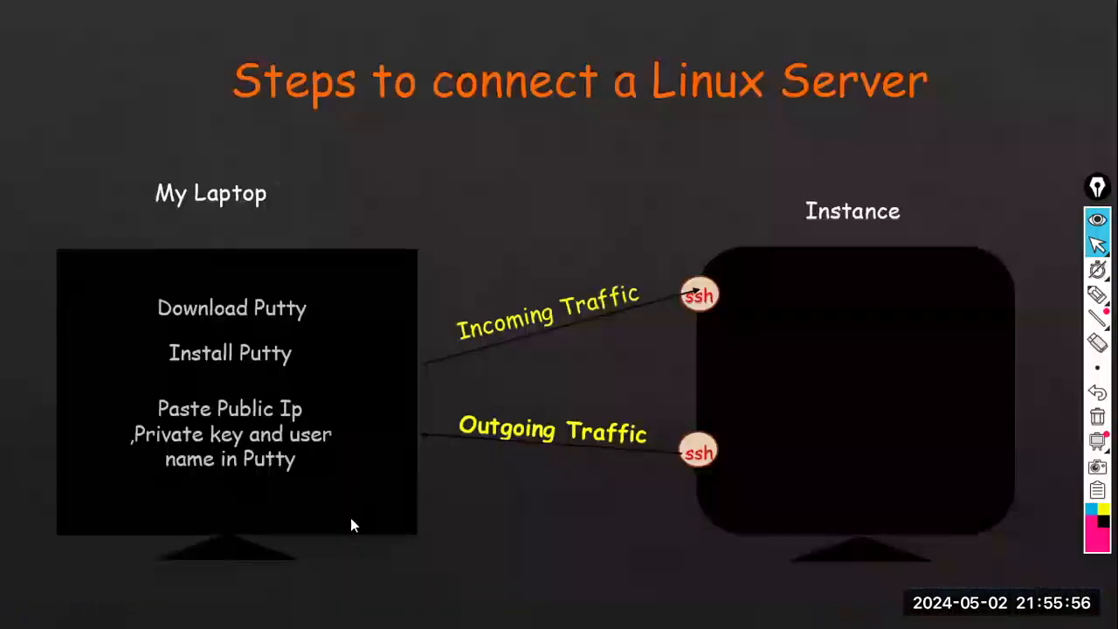
key(alt+Tab)
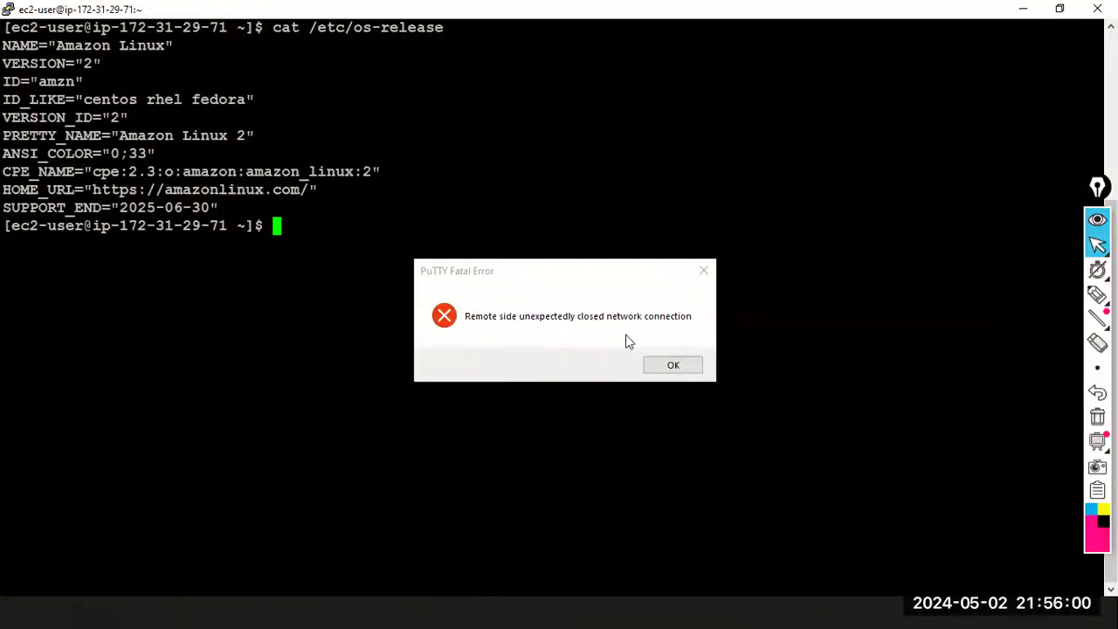
key(super+d)
key(super+d)
click(671, 364)
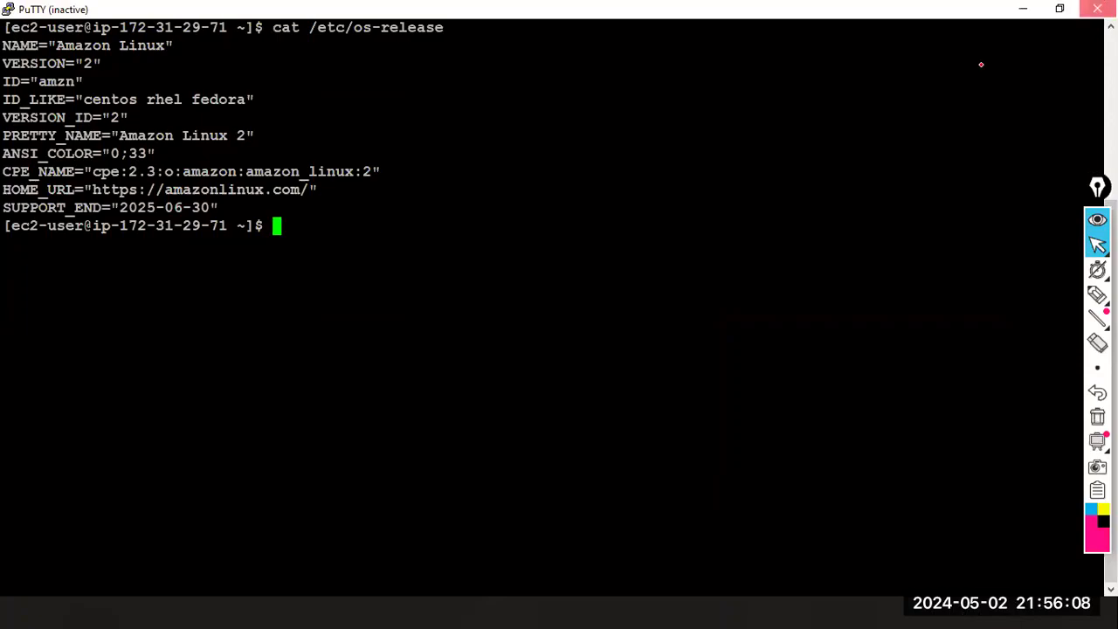
click(1097, 9)
- Return to the EC2 console in Chrome, refresh the instances list and start the AWS9PM instance
key(super+d)
click(182, 613)
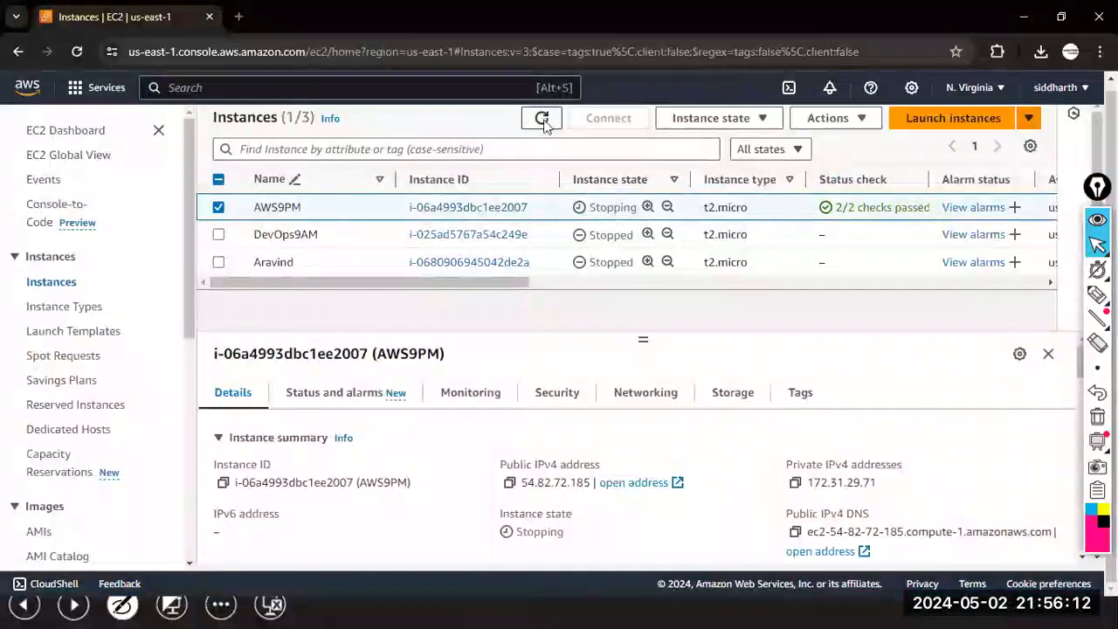
click(542, 120)
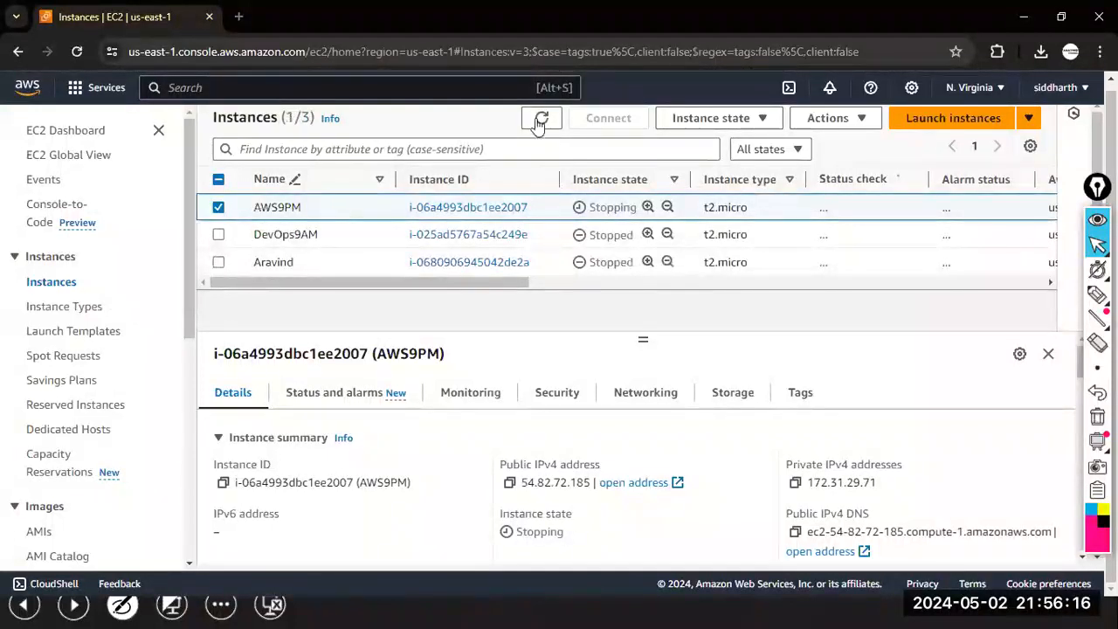
click(540, 124)
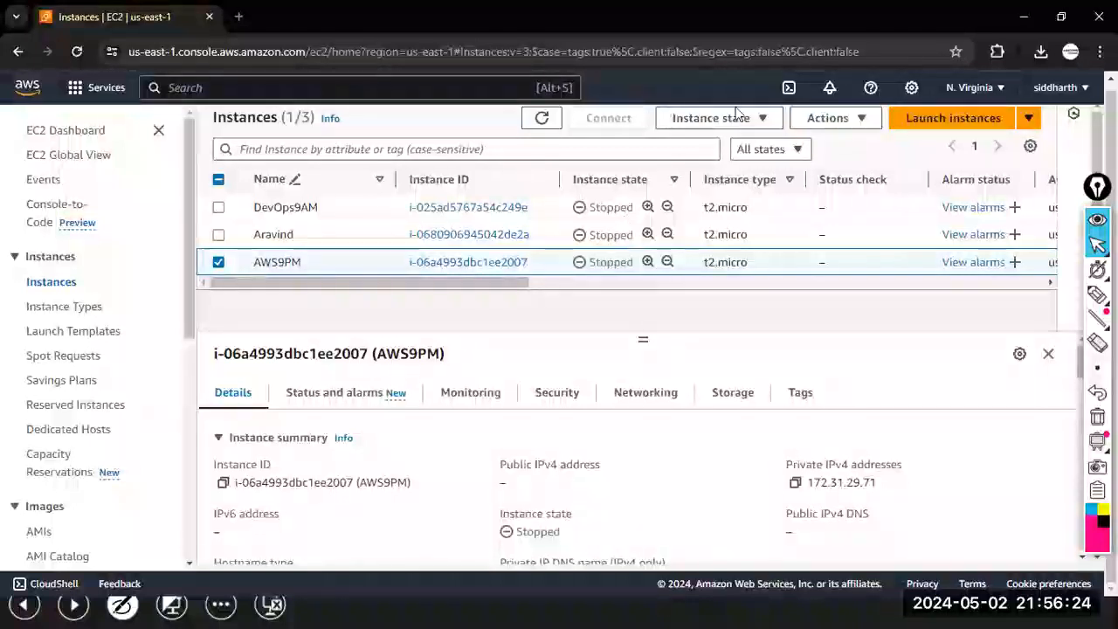
click(760, 126)
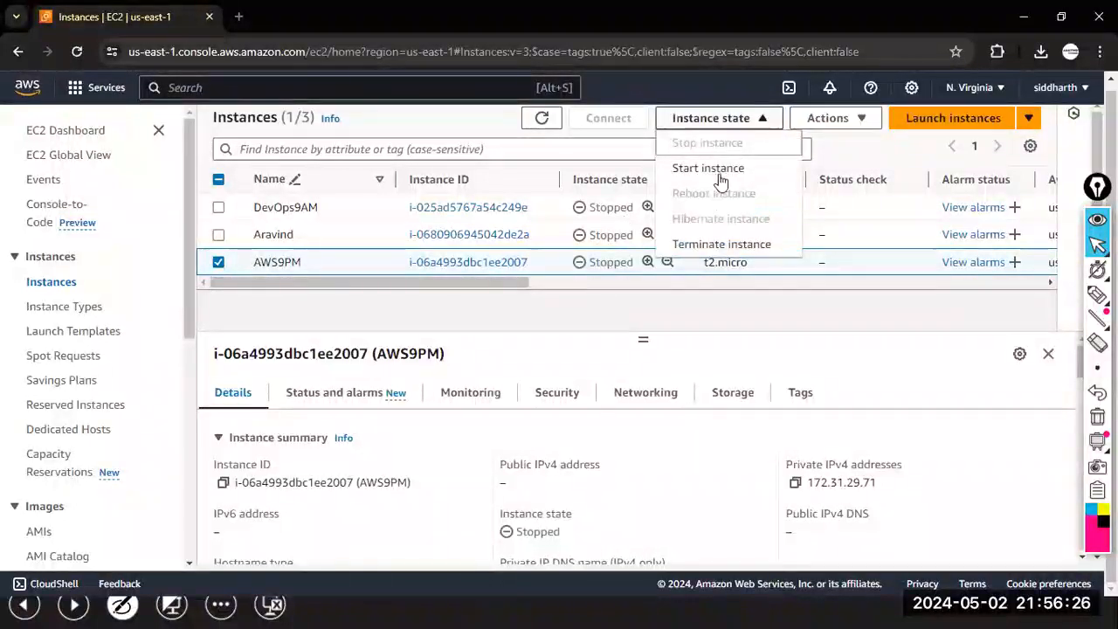
click(722, 177)
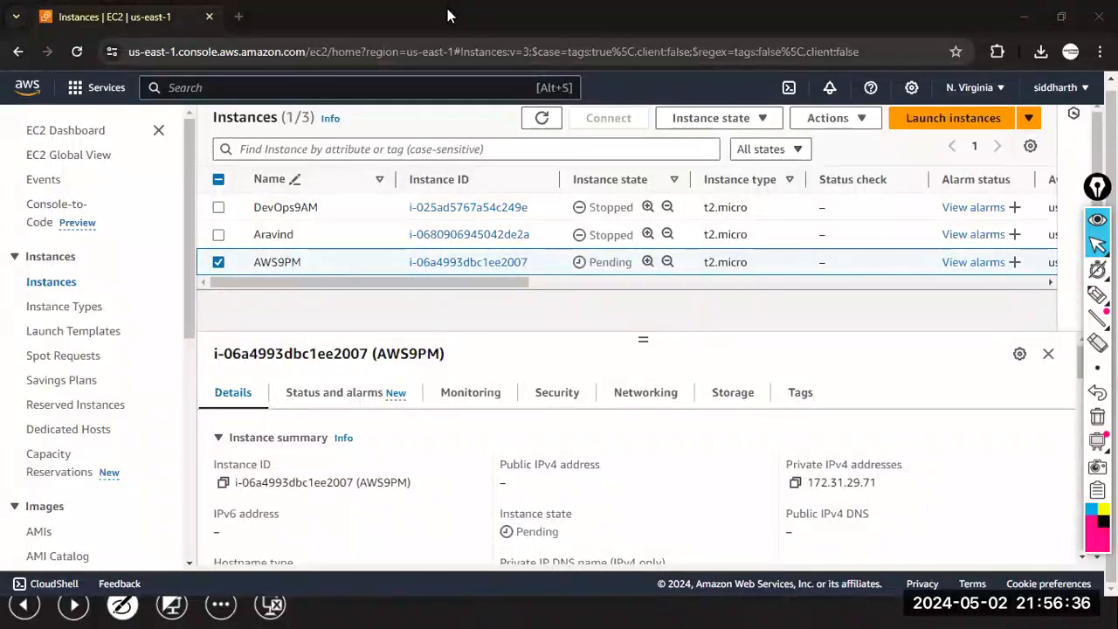
- Mark AWS9PM's private IPv4 address with a pen tick, circle its public IPv4 address, and clear the annotations
mouse_move(1091, 301)
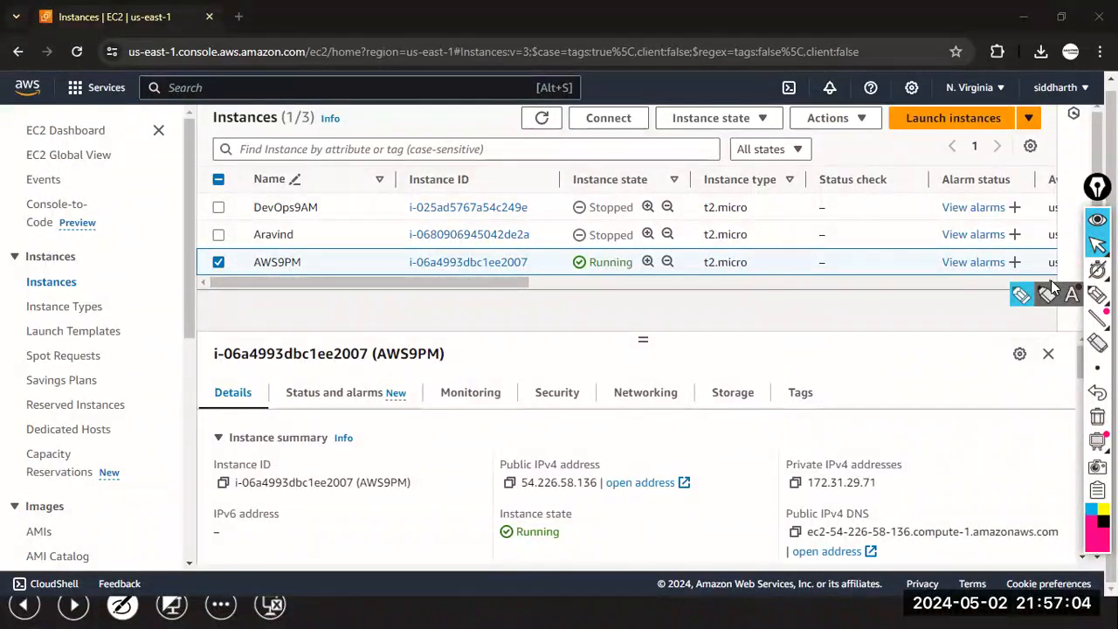
mouse_move(1093, 243)
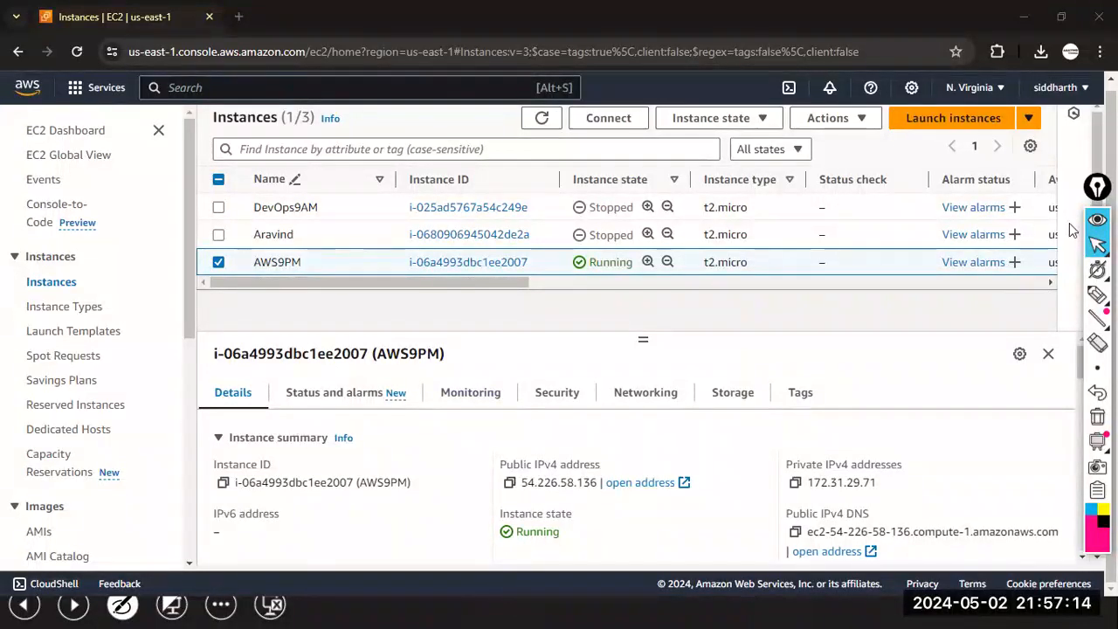
click(1098, 295)
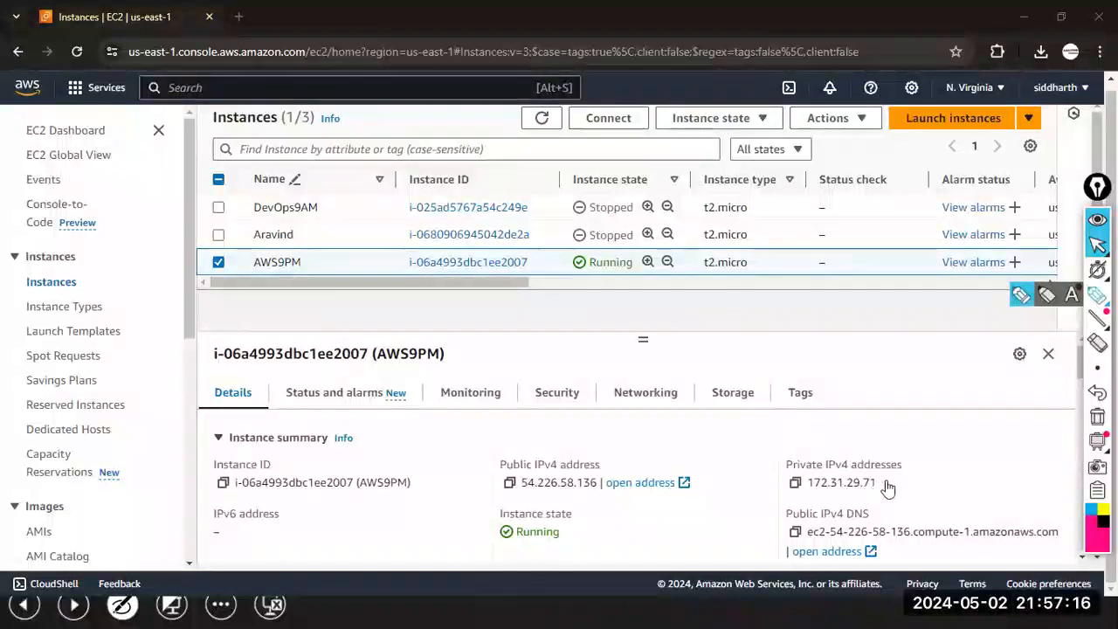
drag(886, 485, 968, 448)
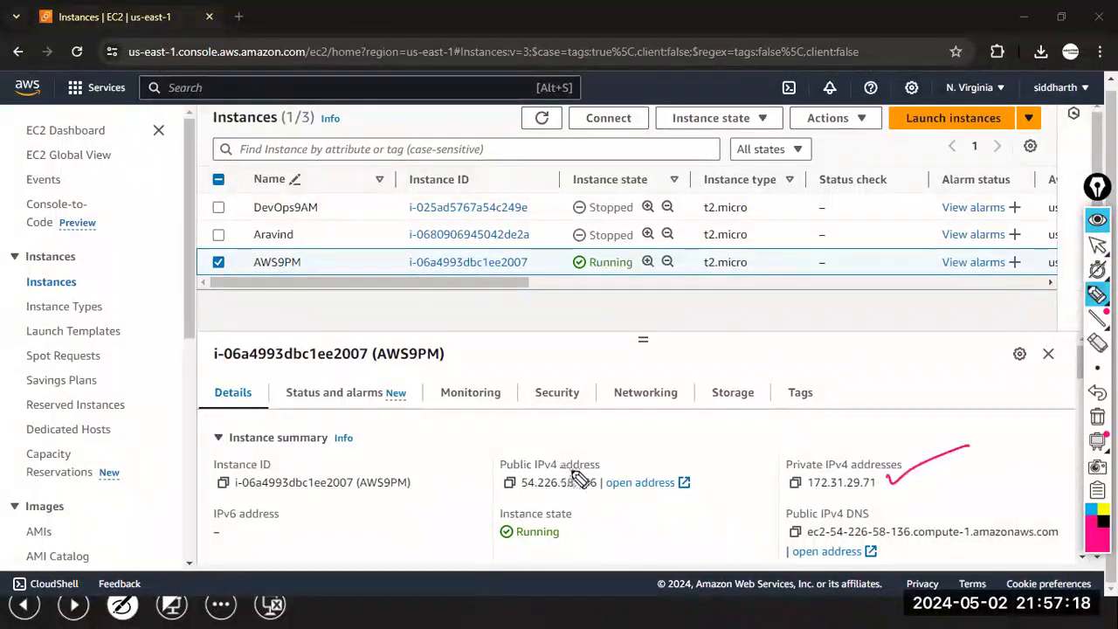
mouse_move(553, 503)
mouse_down()
mouse_move(562, 516)
mouse_move(573, 500)
mouse_up()
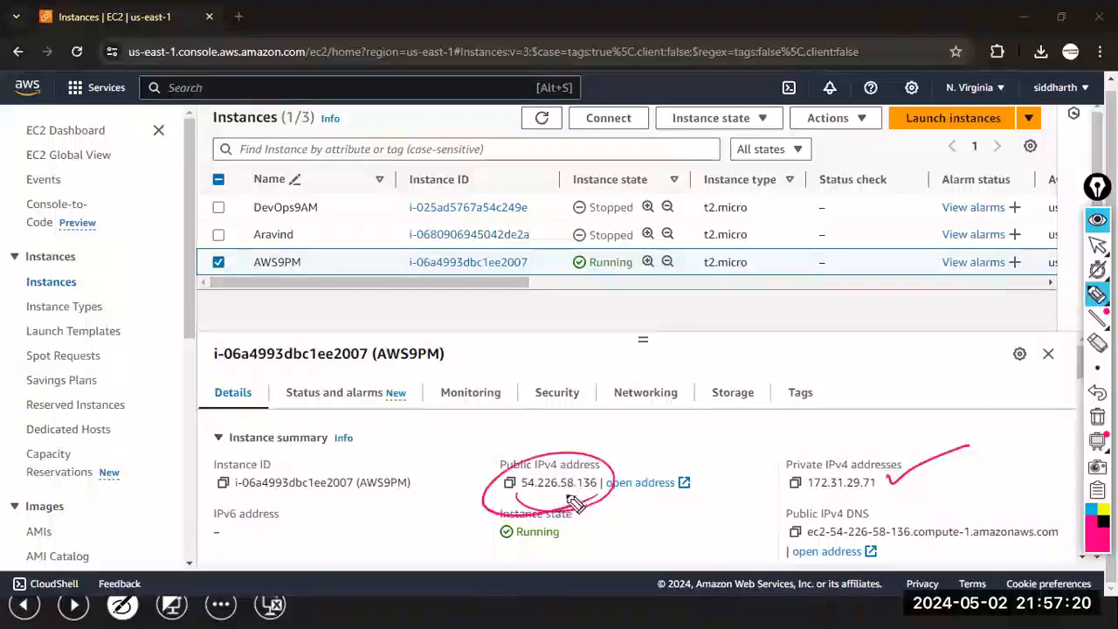
click(1097, 417)
mouse_move(1098, 319)
click(1097, 246)
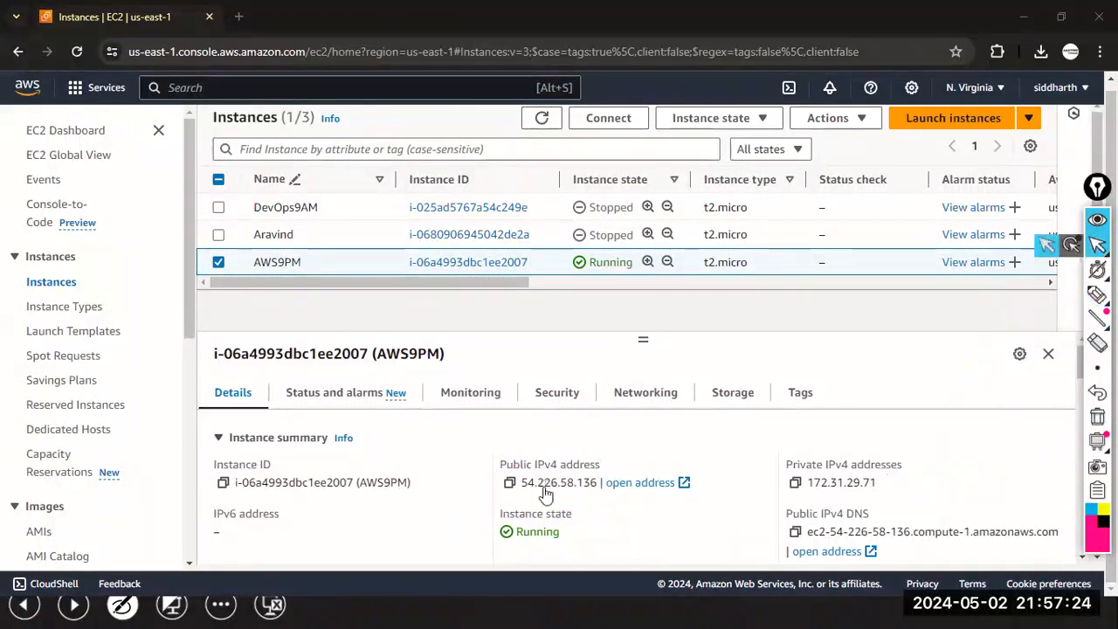
- Deselect AWS9PM, check the public IPv4 address field of the DevOps9AM instance, and deselect that instance
click(218, 262)
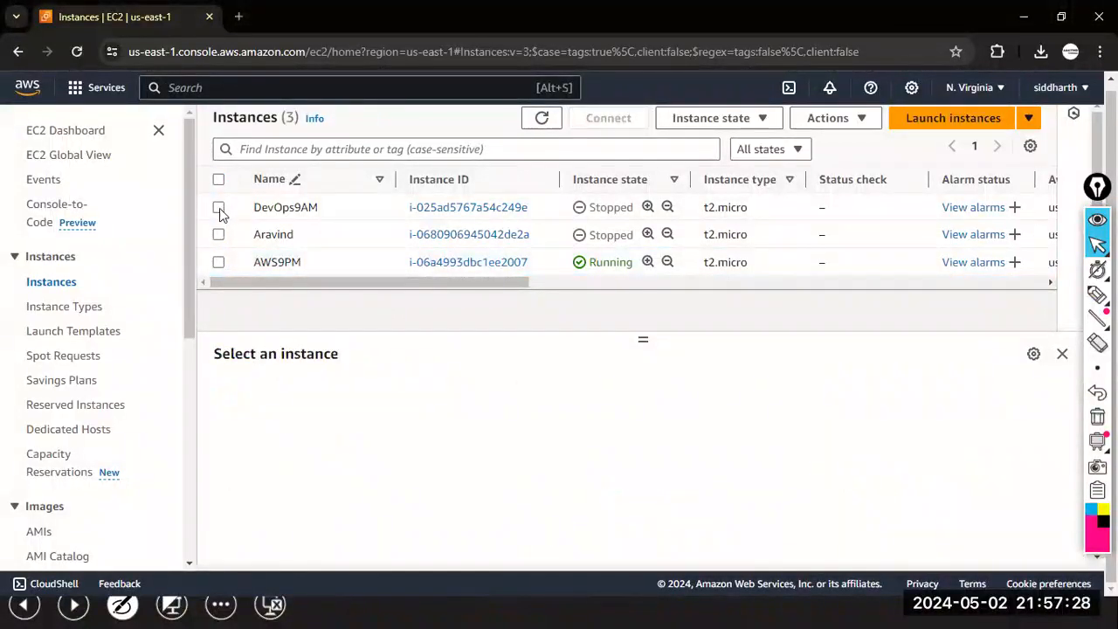
click(219, 208)
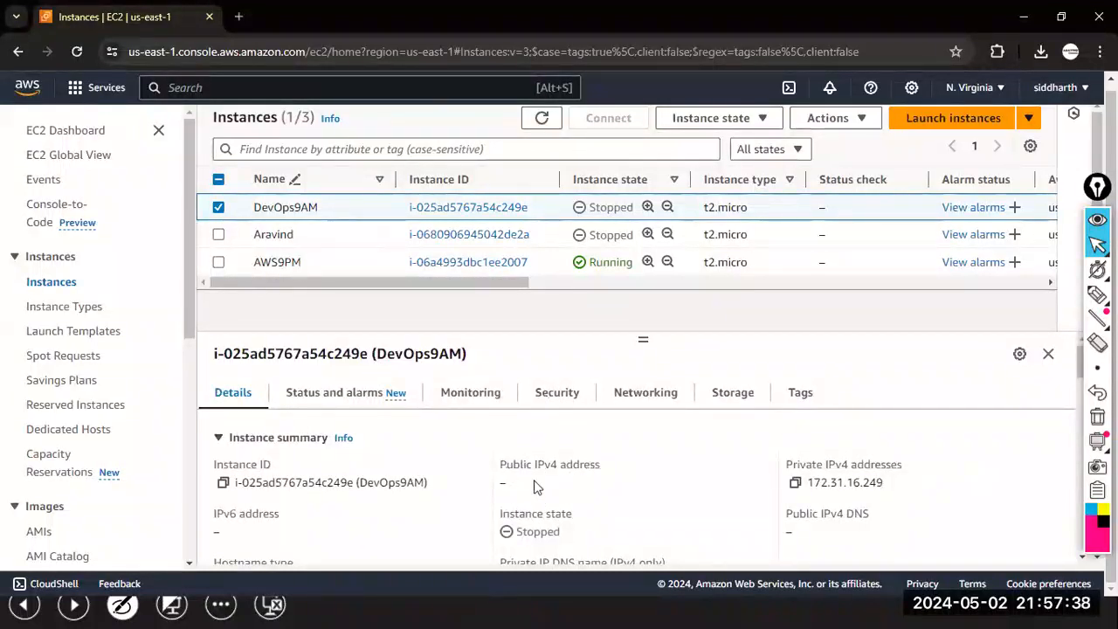
click(218, 207)
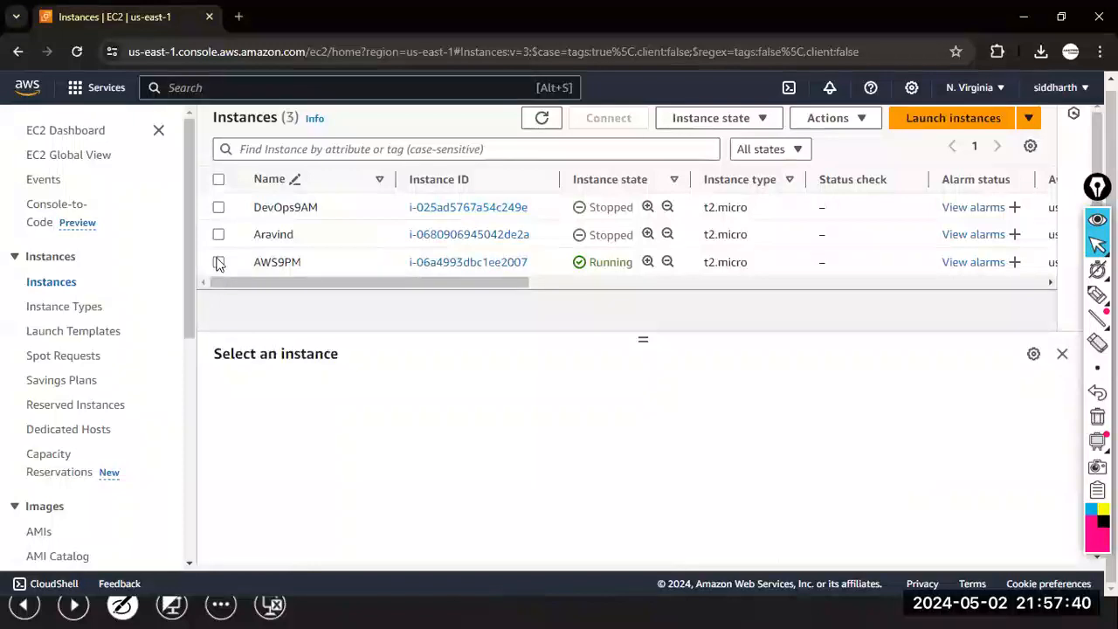
- Copy AWS9PM's public IPv4 address 54.226.58.136 and paste it as the host name in a new PuTTY configuration
click(219, 263)
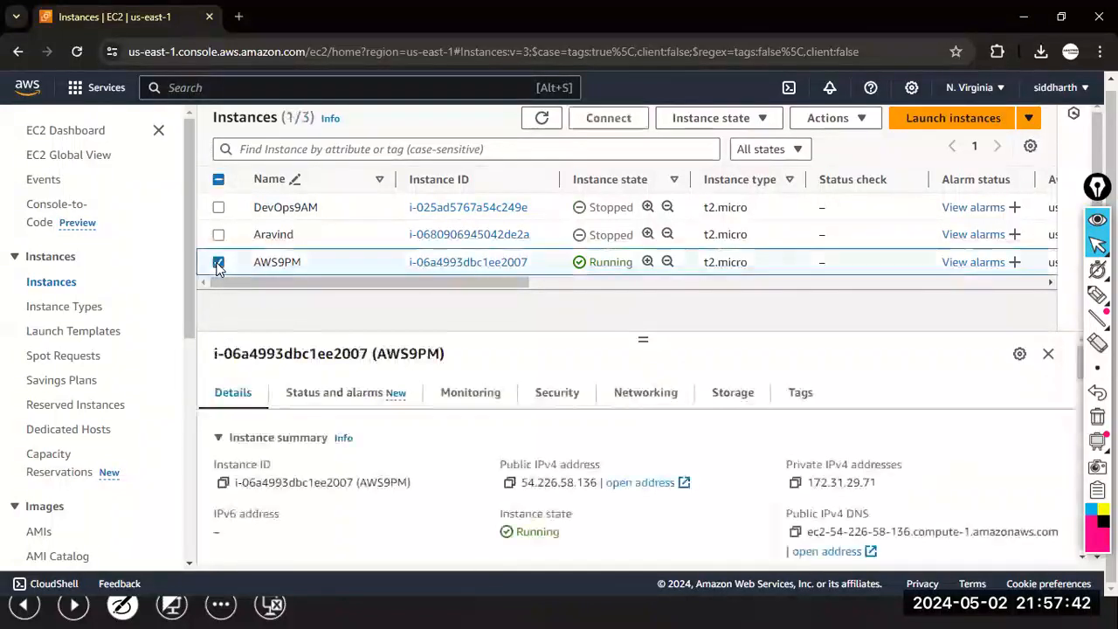
click(509, 485)
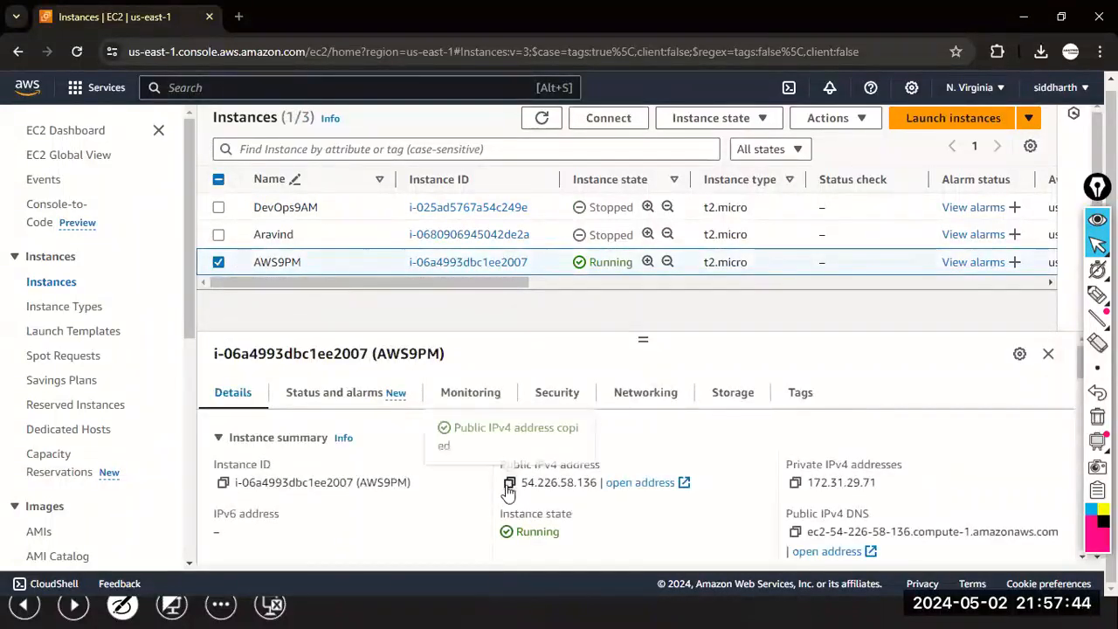
key(super+d)
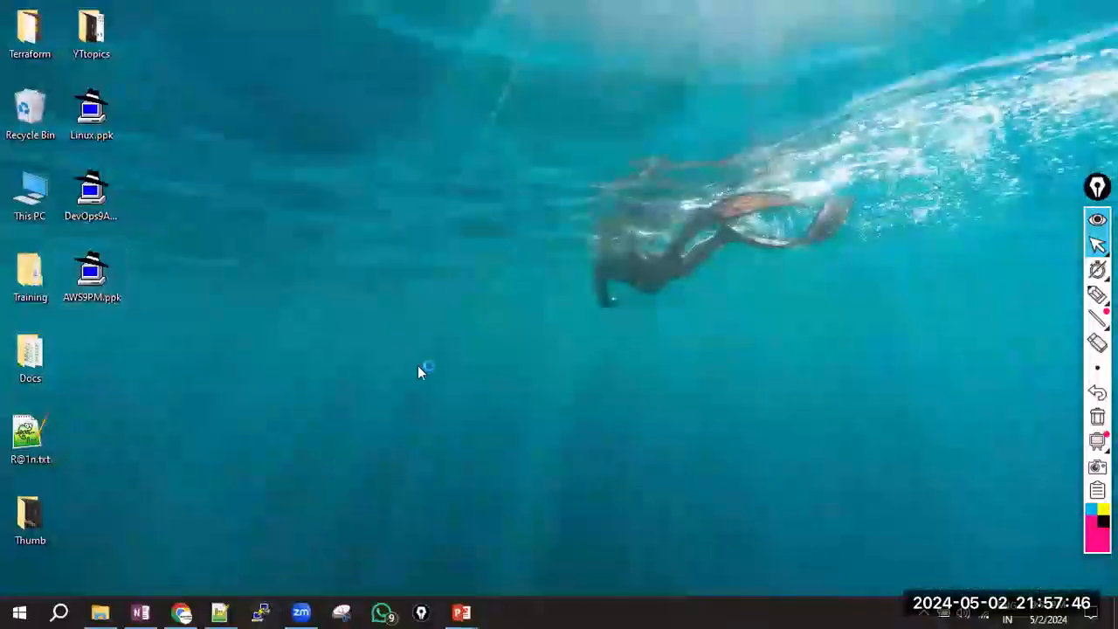
key(super+d)
key(ctrl+v)
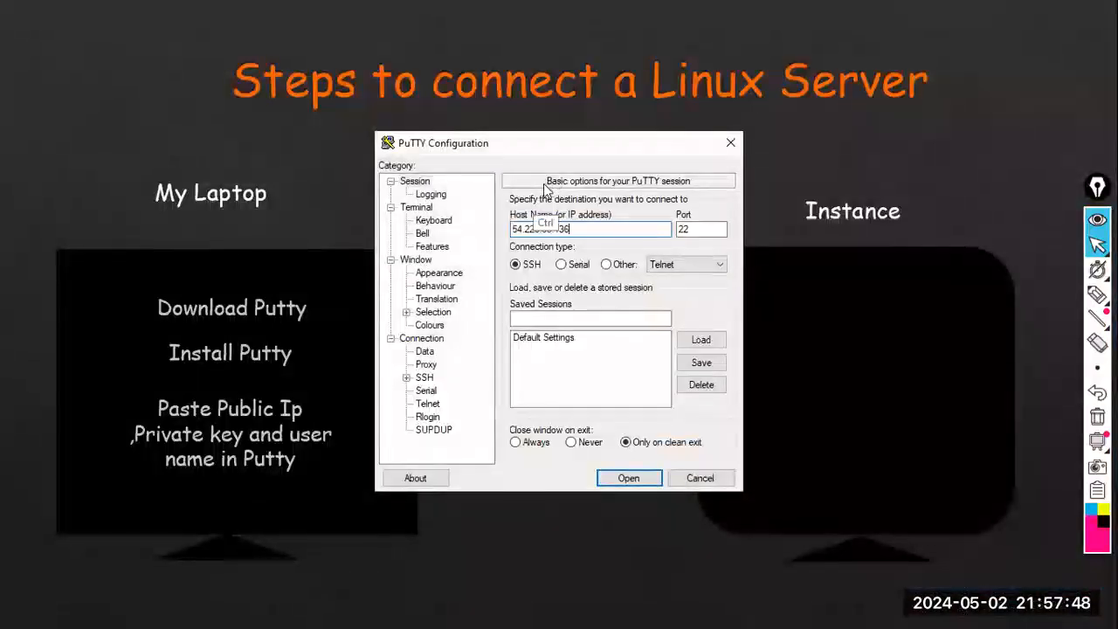